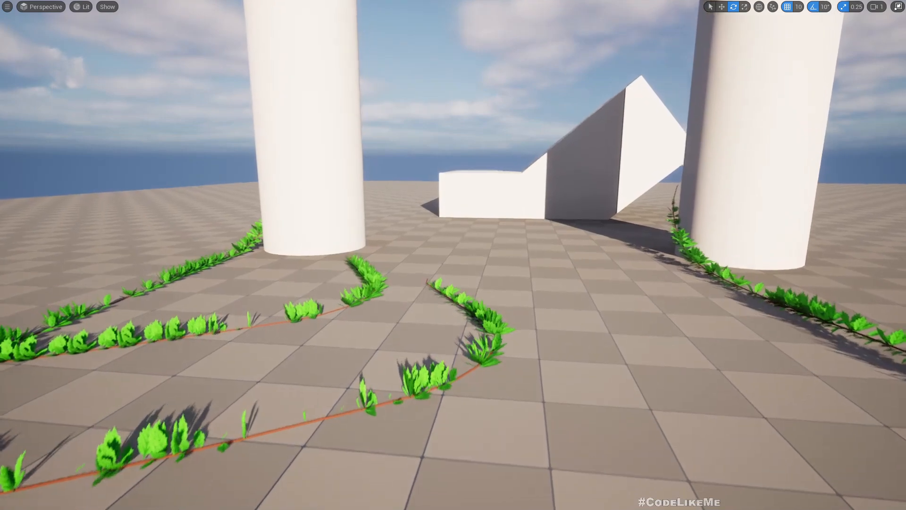
- Watch the ivy vines spread across the checkered floor and begin climbing around the nearby white cylinder
right_drag(453, 255, 460, 276)
key(w)
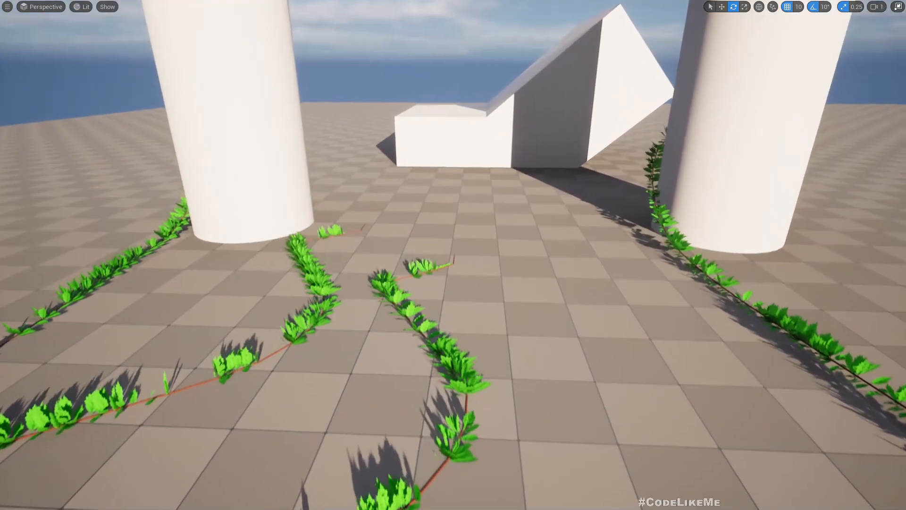
key(w)
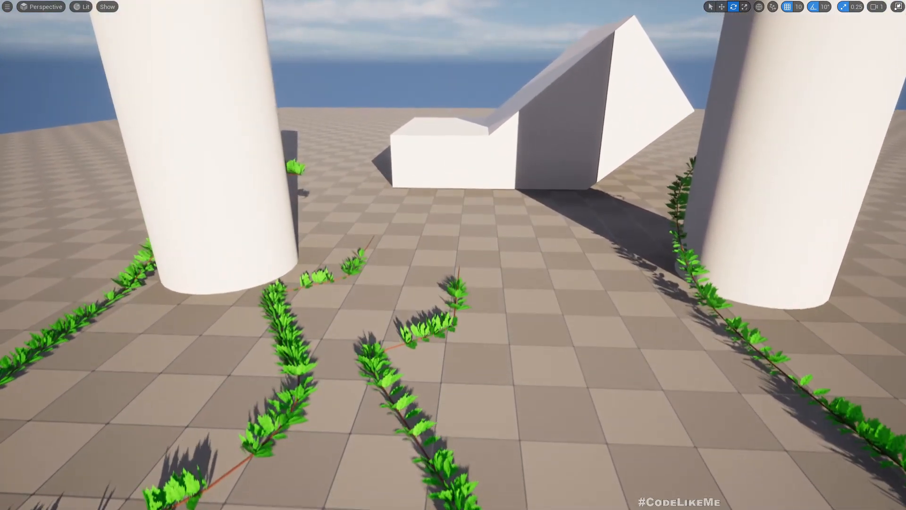
key(w)
key(a)
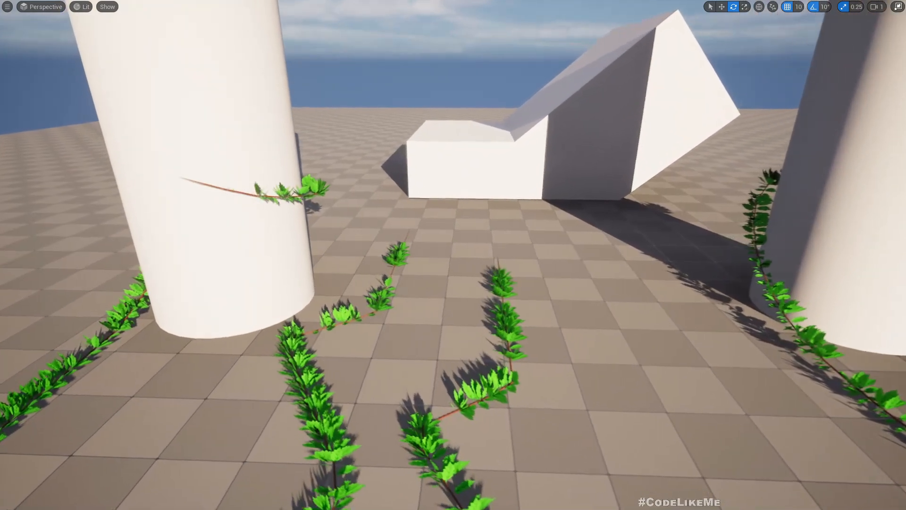
key(a)
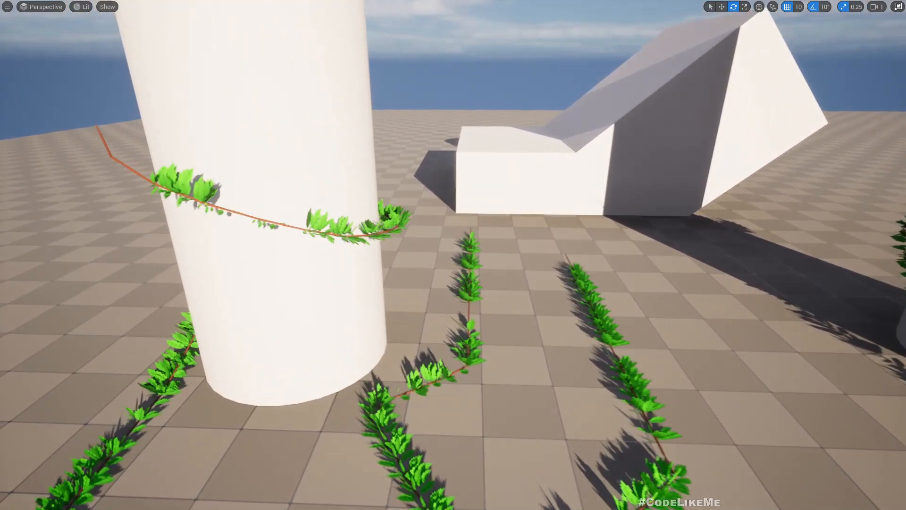
key(e)
key(a)
key(e)
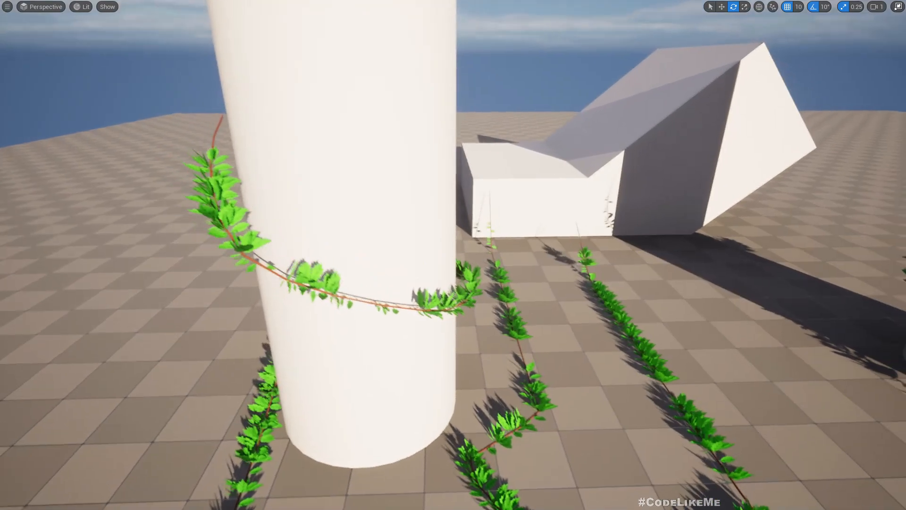
key(d)
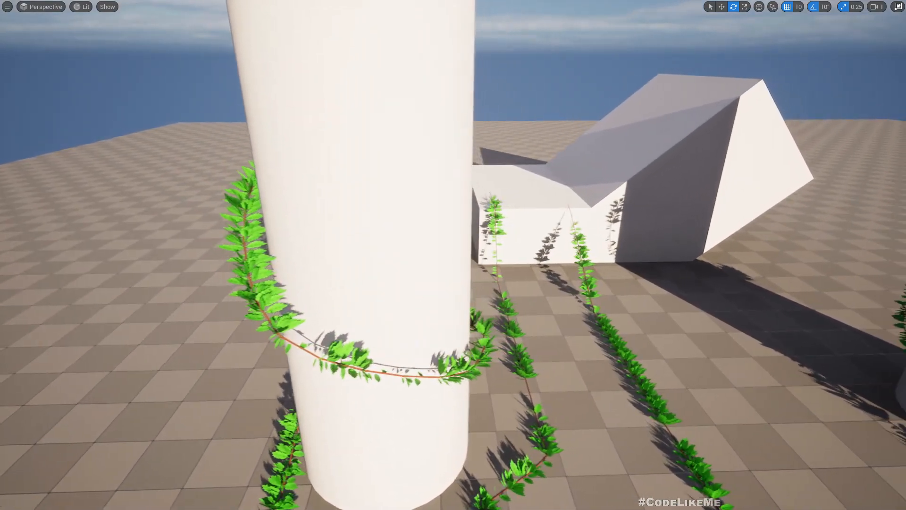
key(d)
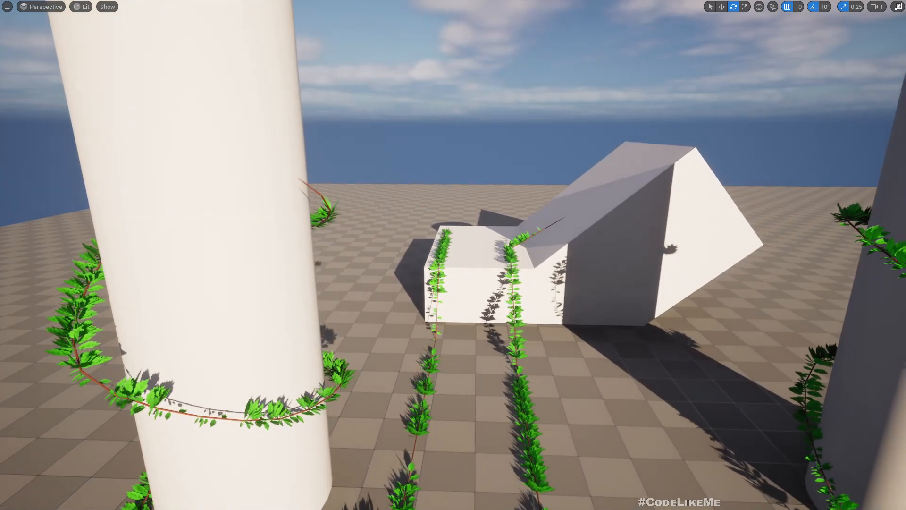
- Examine the ivy winding up to the tops of the cylinders and over the slanted block
key(e)
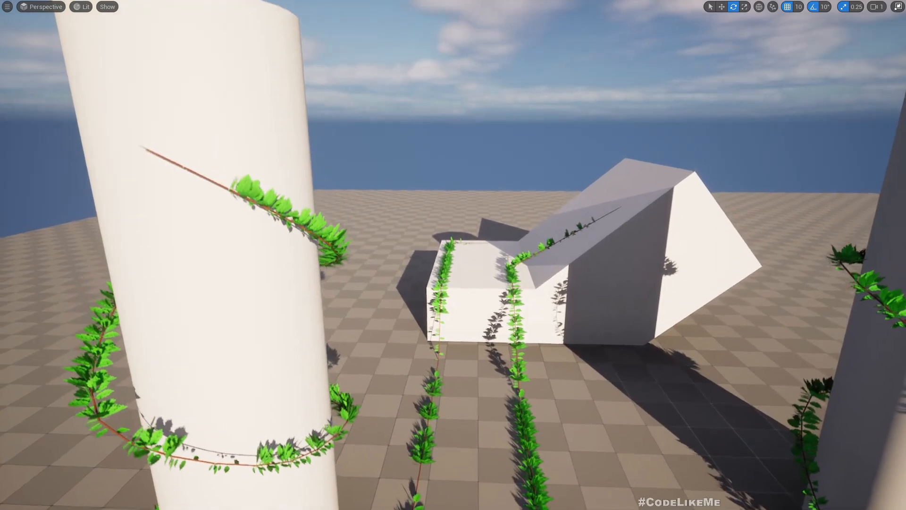
key(e)
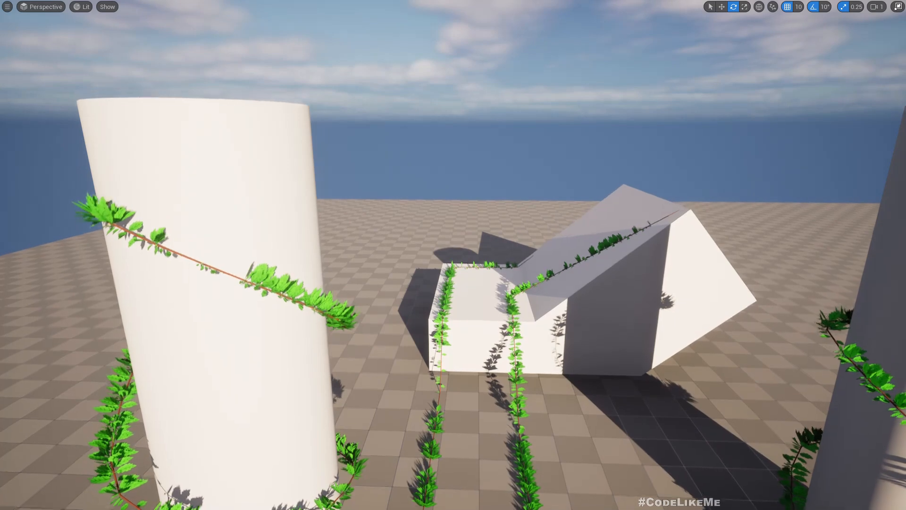
key(e)
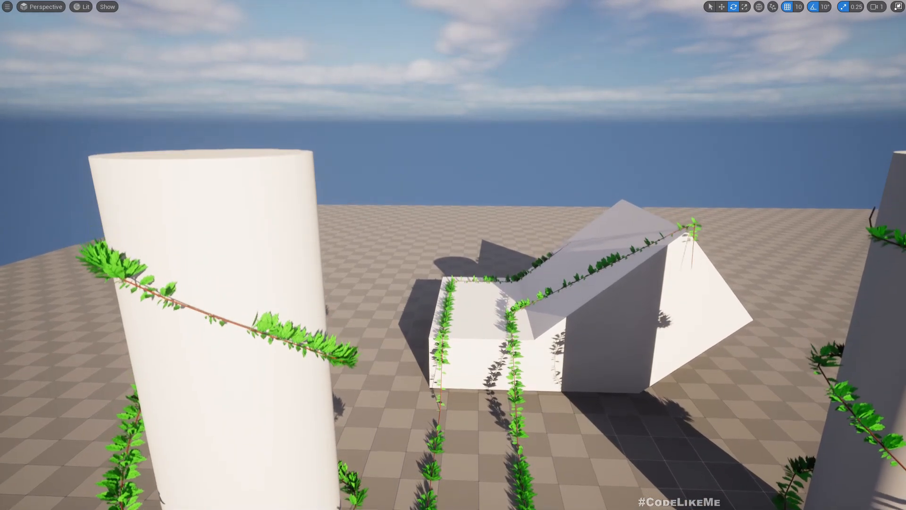
key(d)
key(d)
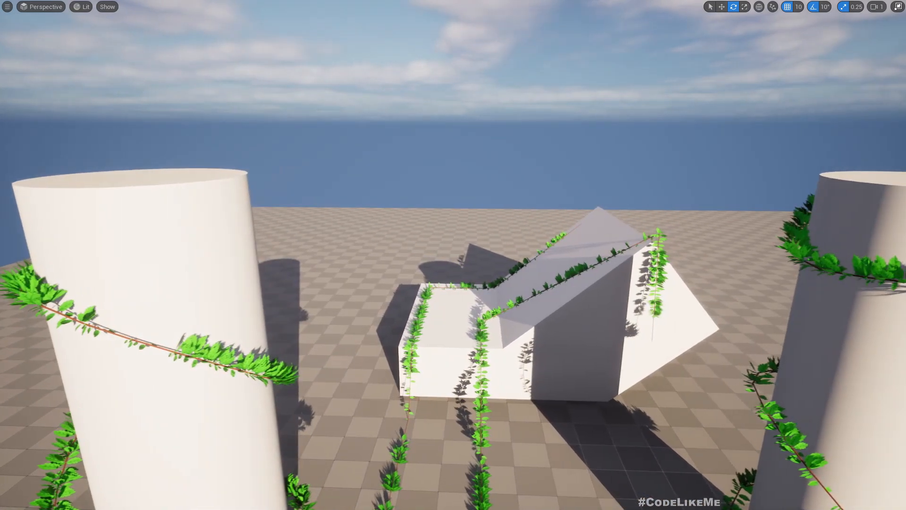
key(a)
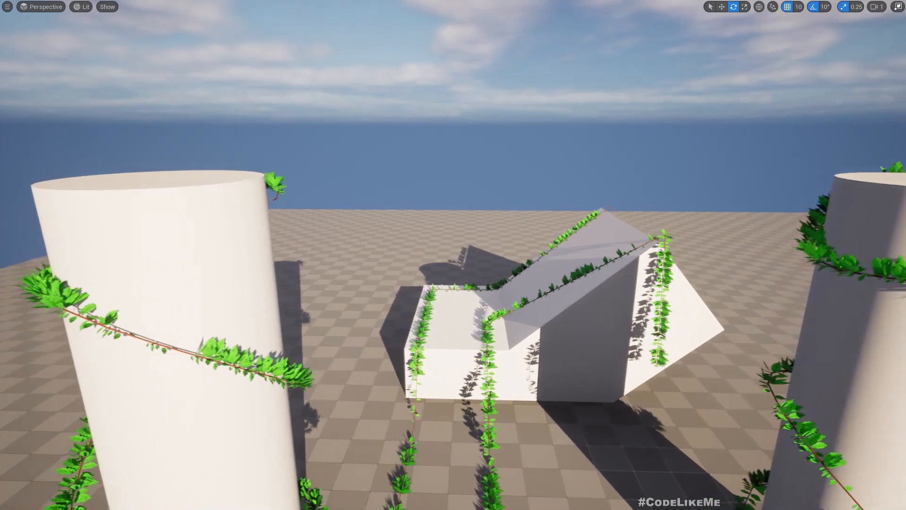
key(a)
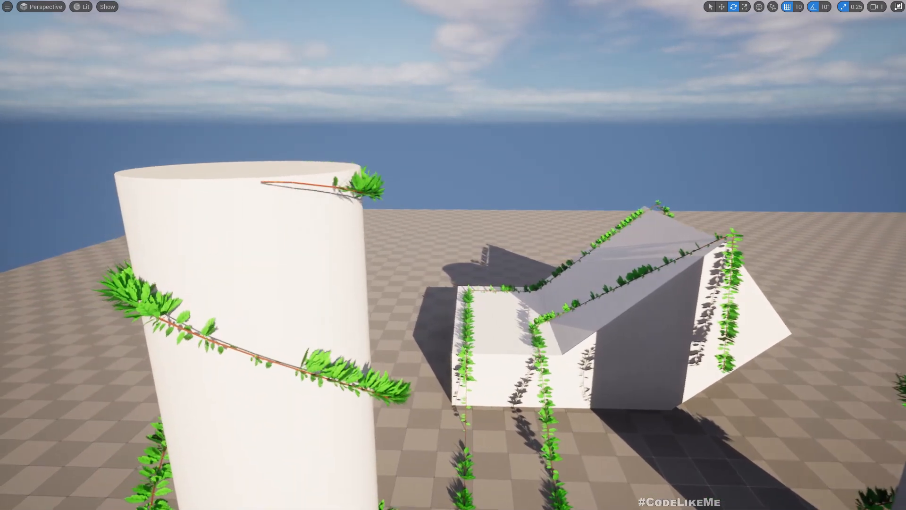
key(a)
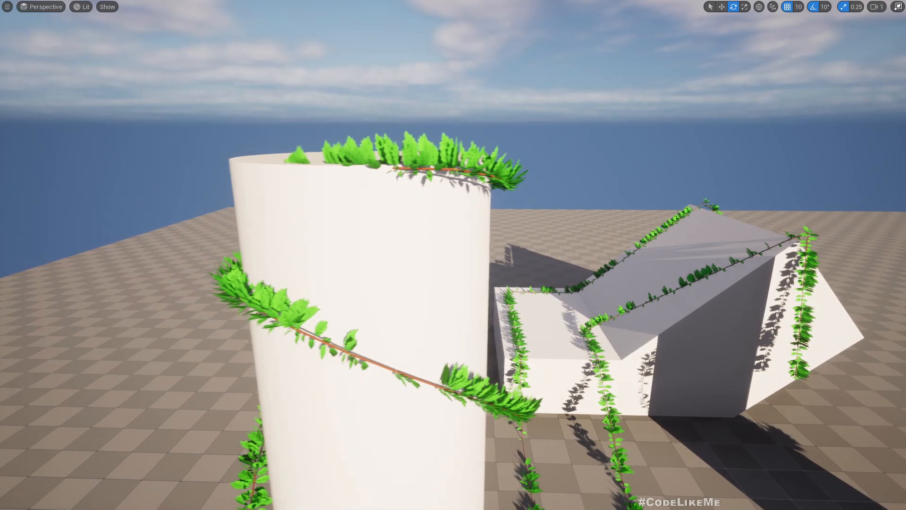
key(e)
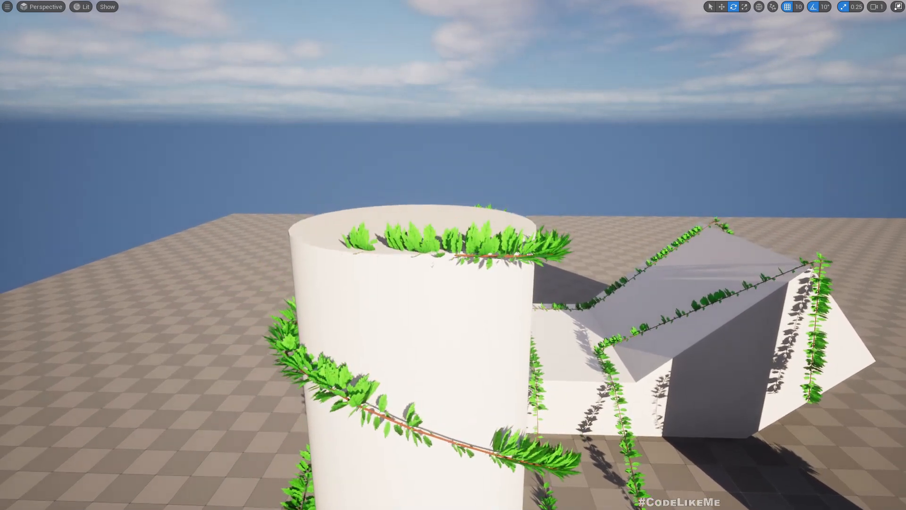
key(d)
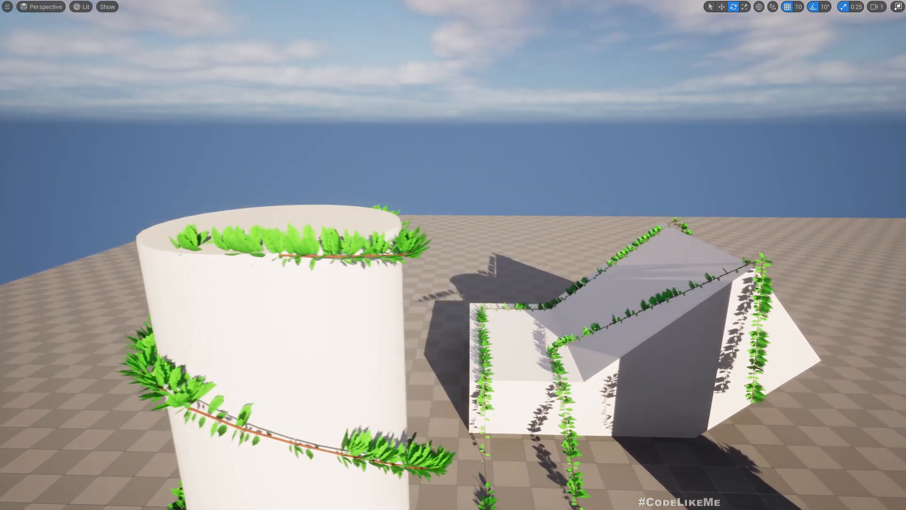
key(d)
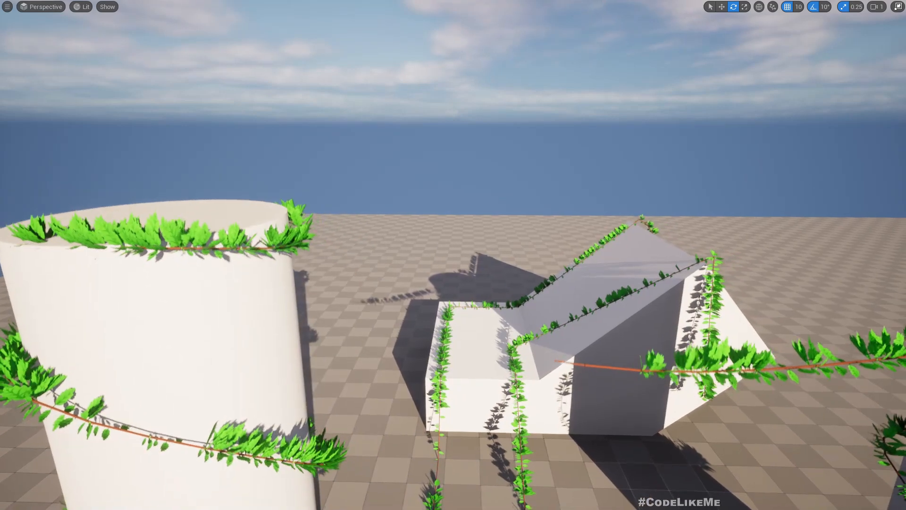
- Inspect the vine hanging between the two cylinders and the growth paths along the floor
key(q)
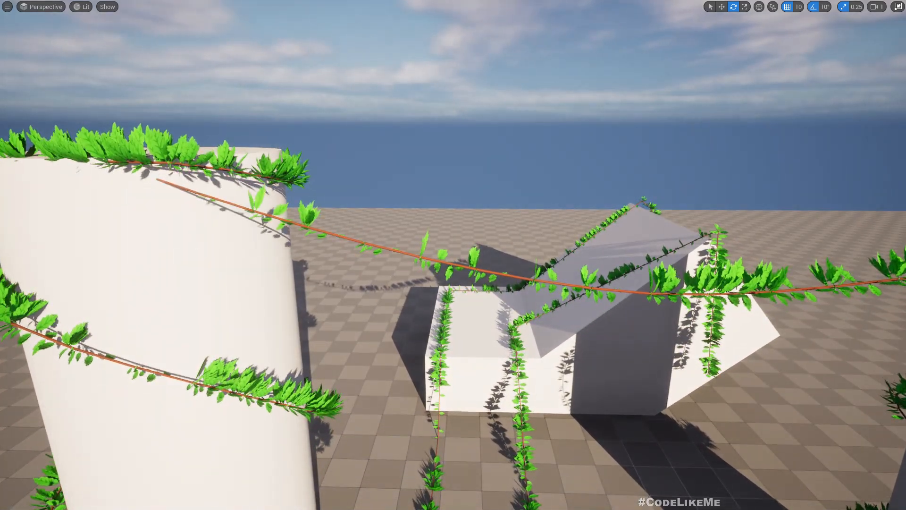
key(a)
right_drag(453, 254, 510, 255)
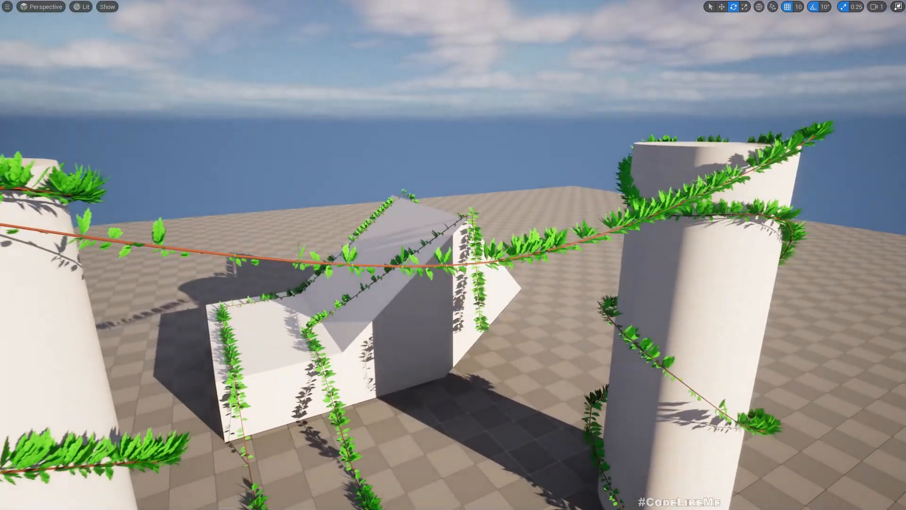
key(a)
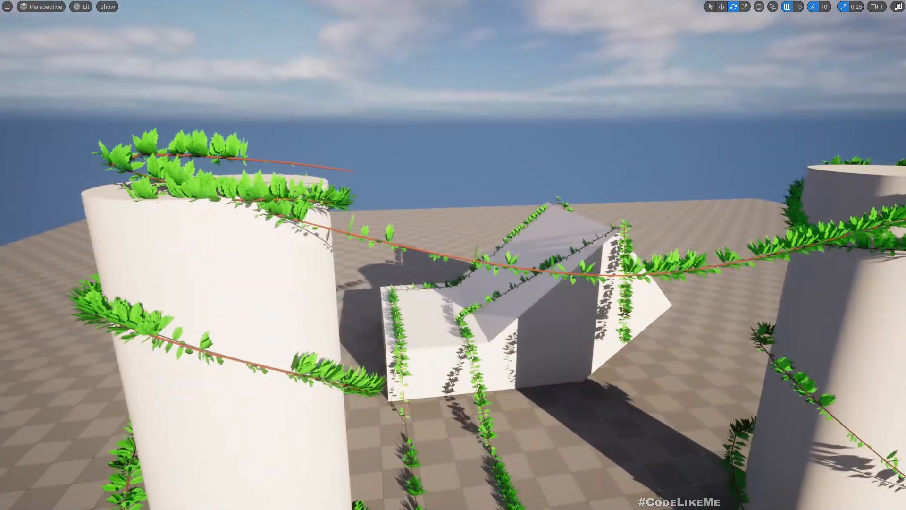
key(d)
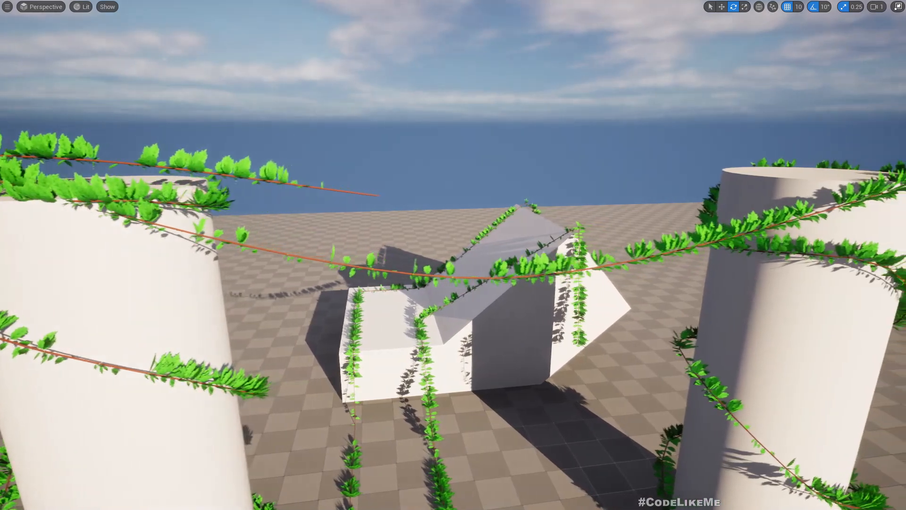
right_drag(453, 255, 453, 321)
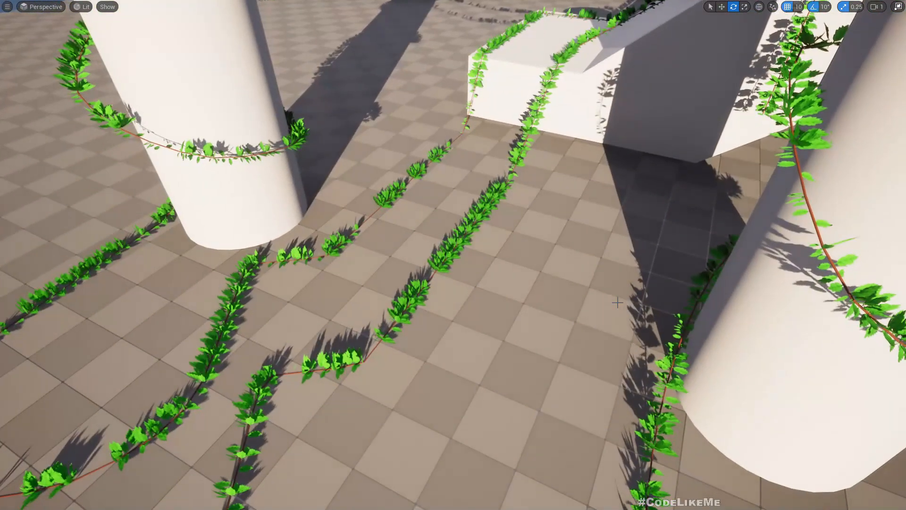
- End the ivy growth preview and bring an empty stretch of floor into view
key(Escape)
mouse_move(615, 302)
right_down()
mouse_move(576, 310)
mouse_move(596, 304)
mouse_move(580, 316)
mouse_move(602, 323)
mouse_move(620, 303)
mouse_move(678, 276)
mouse_move(755, 279)
mouse_move(809, 236)
mouse_move(618, 302)
right_up()
key(alt+s)
key(w)
key(e)
key(s)
key(d)
key(s)
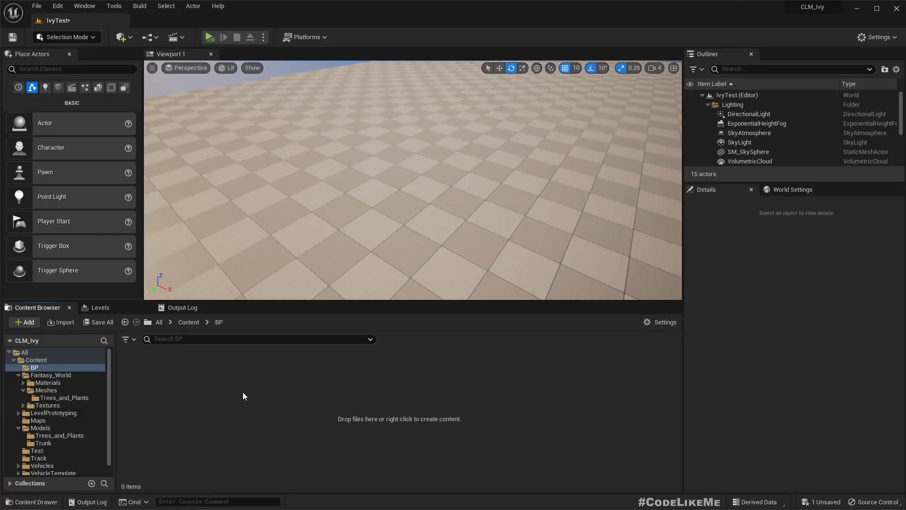
- Create an Actor-based Blueprint class named BP_IvyGrowth in the BP folder and open it for editing
right_click(242, 392)
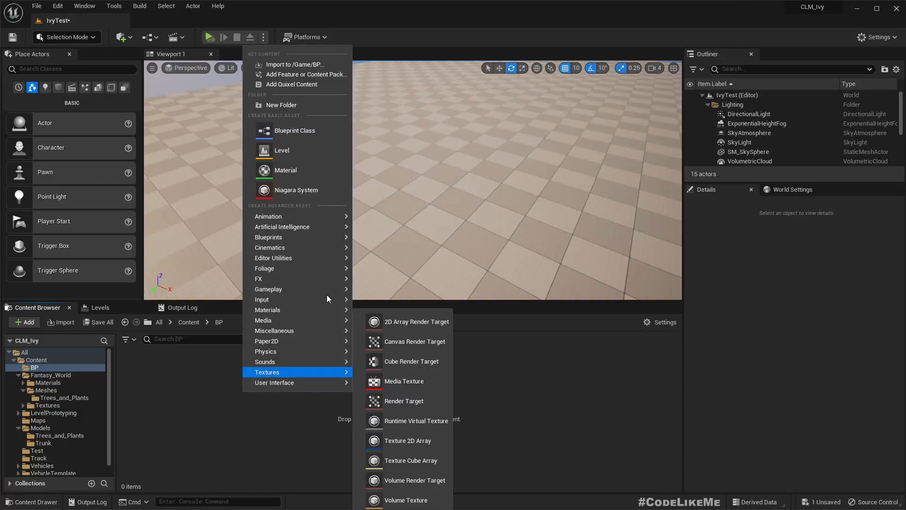
click(303, 131)
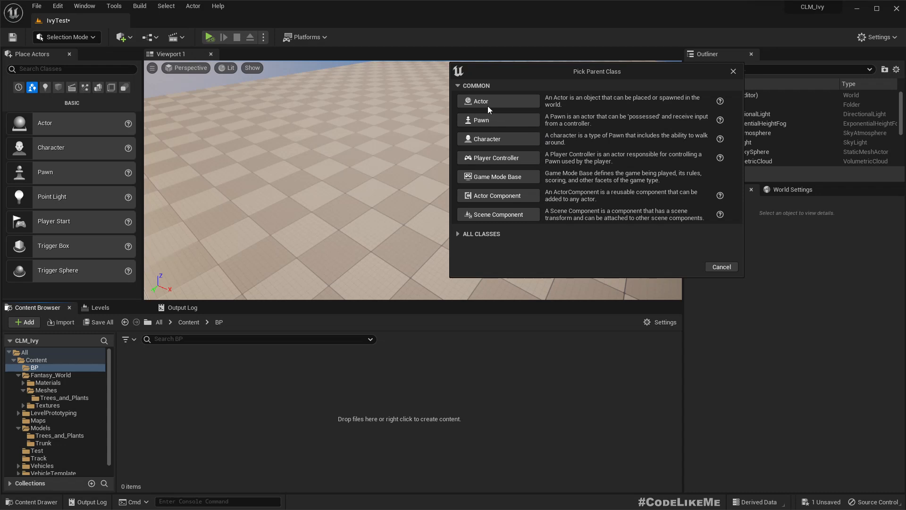
click(489, 108)
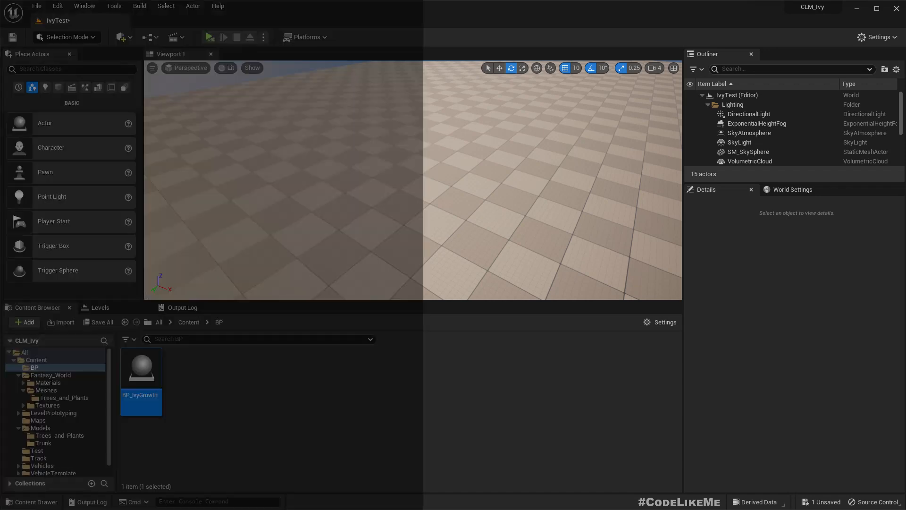
drag(0, 19, 397, 20)
- Add a Spline component with its default name to the BP_IvyGrowth blueprint and compile it
click(24, 67)
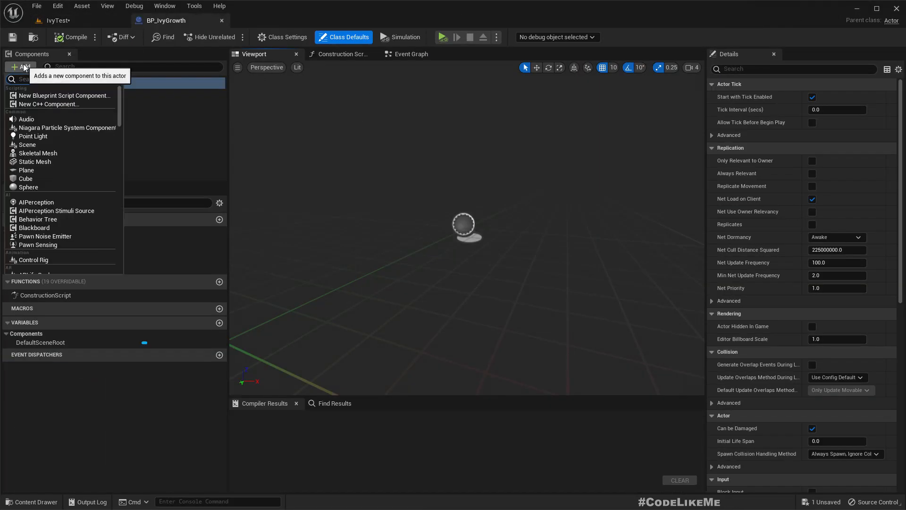
text(spl)
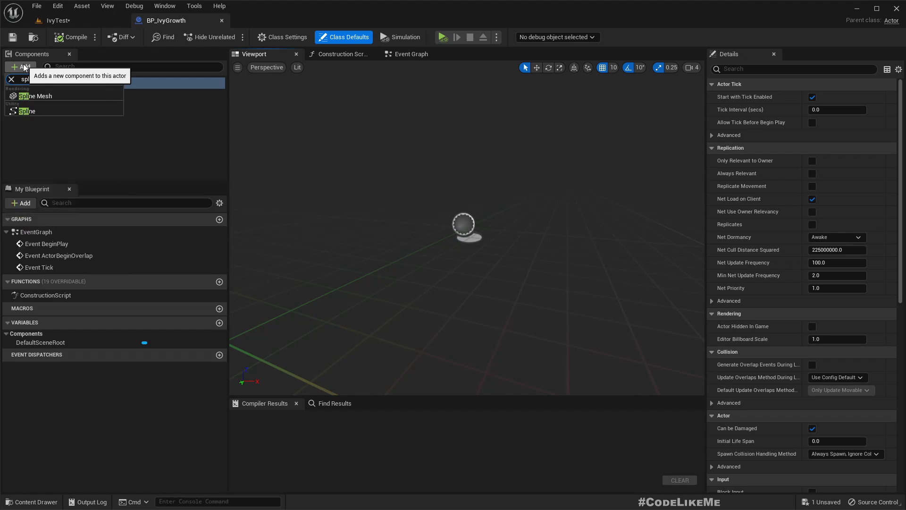
text(i)
click(23, 111)
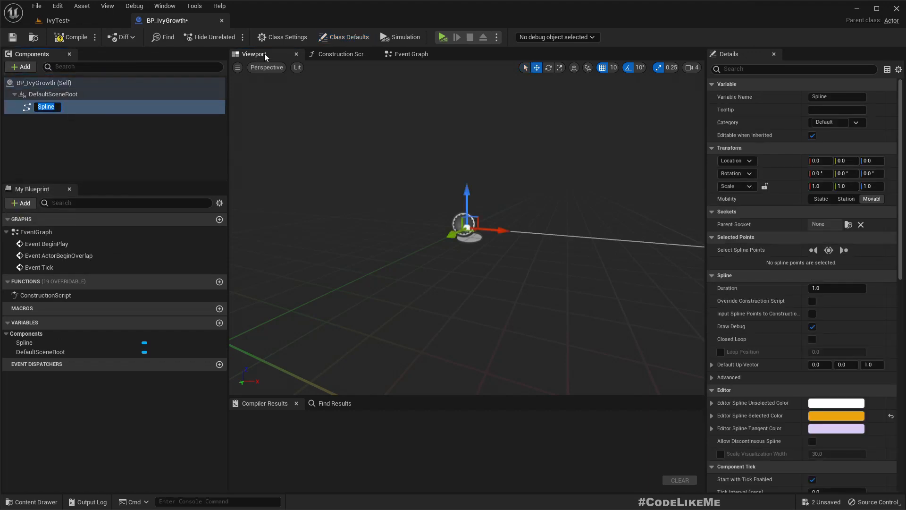
key(Return)
right_drag(449, 134, 401, 126)
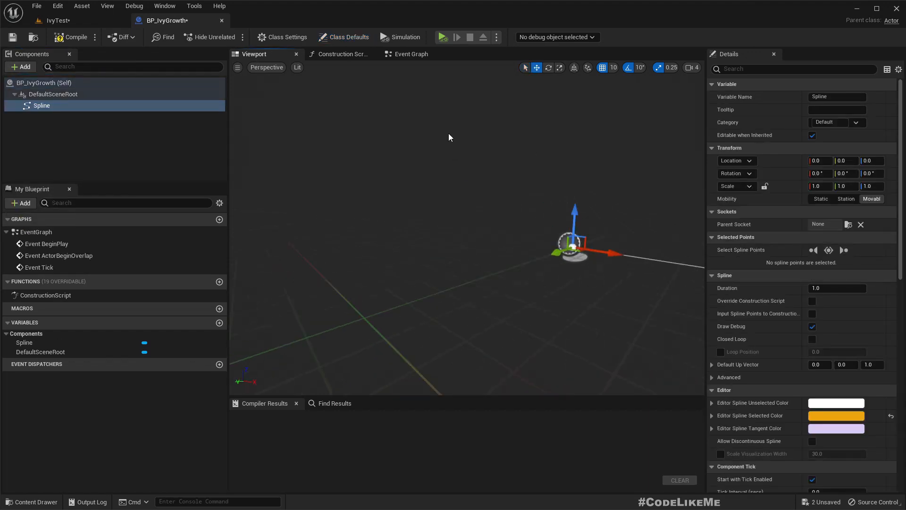
click(74, 37)
- Place a BP_IvyGrowth actor on the floor of the IvyTest level and extend its spline with additional points
click(65, 22)
drag(169, 389, 259, 238)
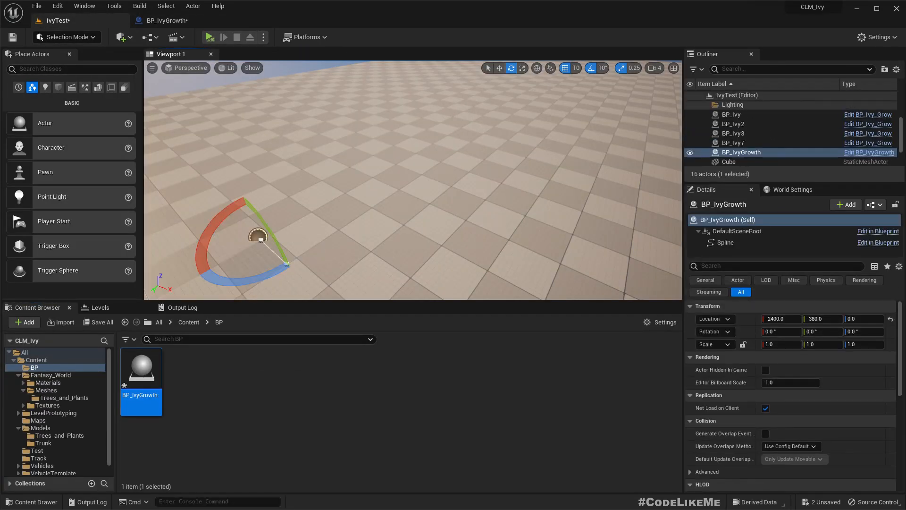
click(284, 267)
click(286, 263)
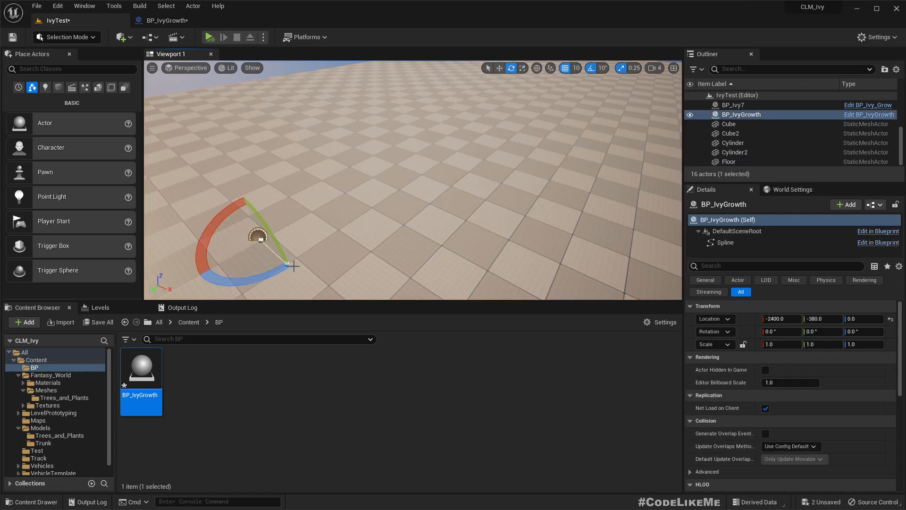
drag(289, 265, 285, 264)
key(w)
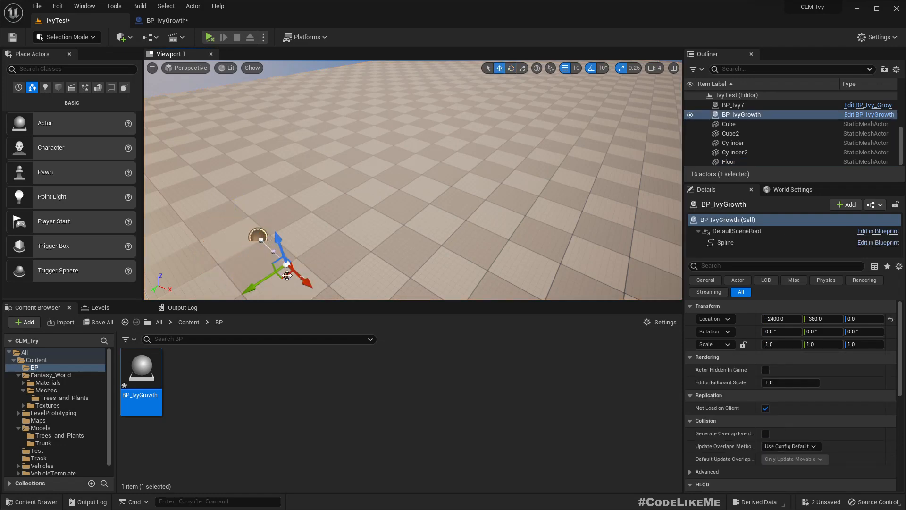
alt+drag(346, 235, 501, 235)
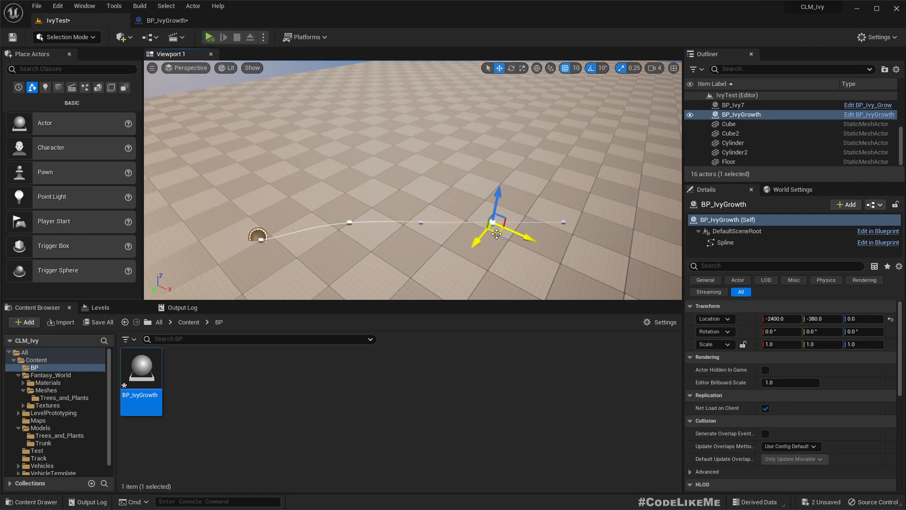
drag(515, 224, 539, 169)
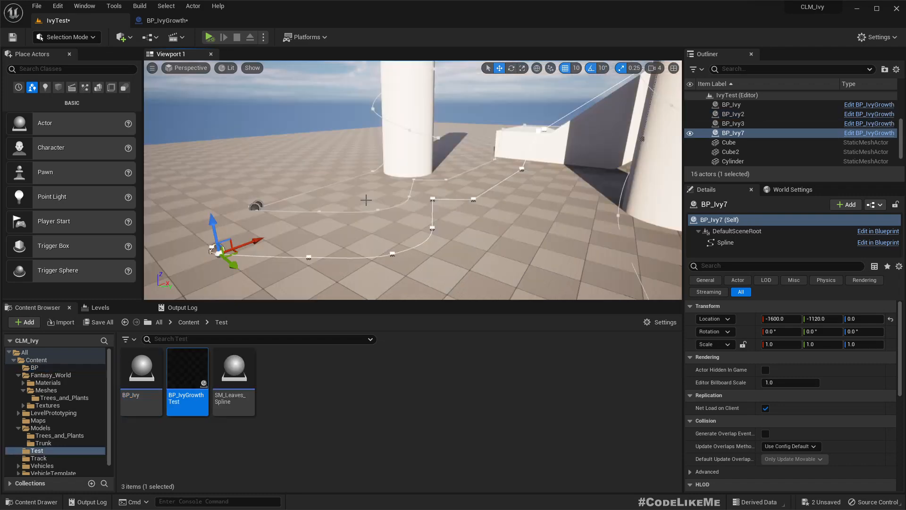
- Examine the placed ivy actor's spline in the level and the event graph of its BP_IvyGrowth blueprint
right_drag(403, 206, 420, 225)
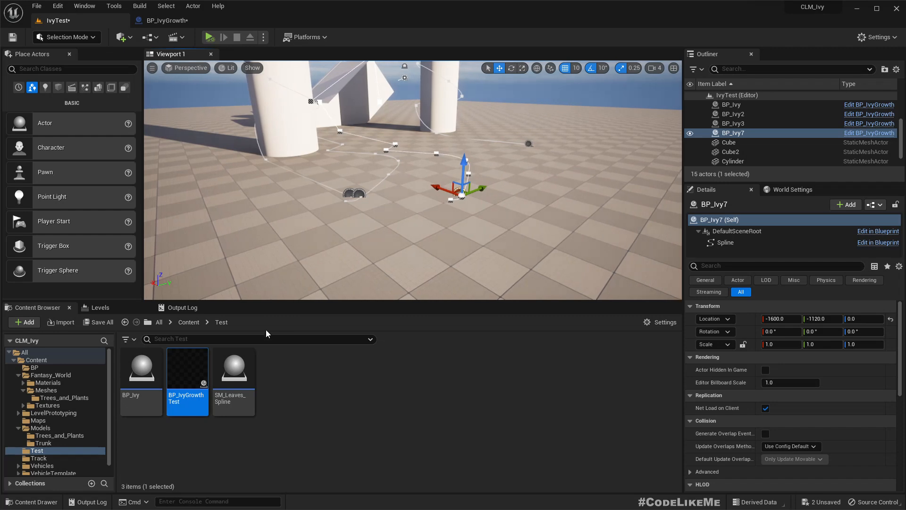
key(ctrl+b)
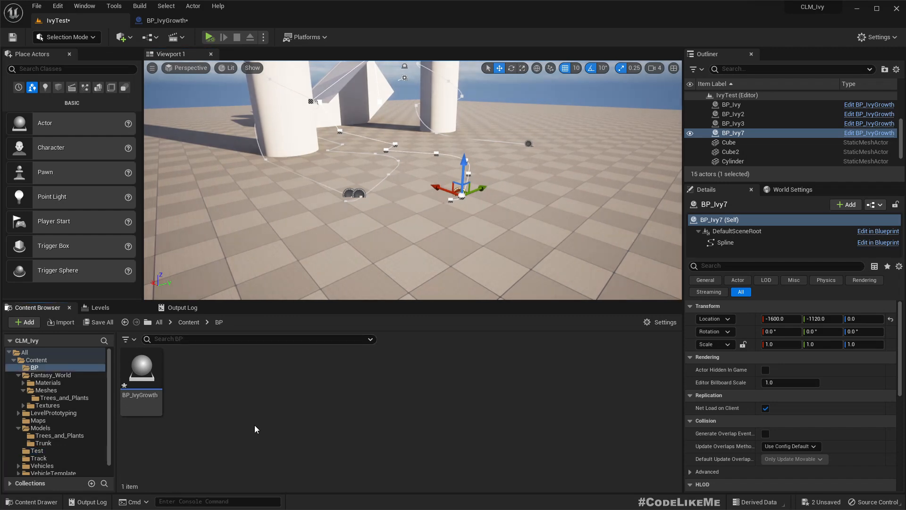
click(141, 373)
click(164, 21)
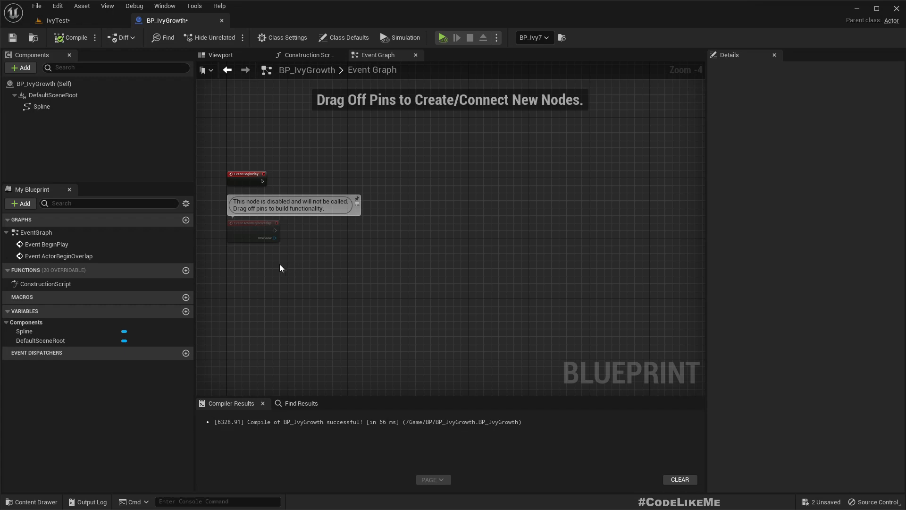
click(122, 20)
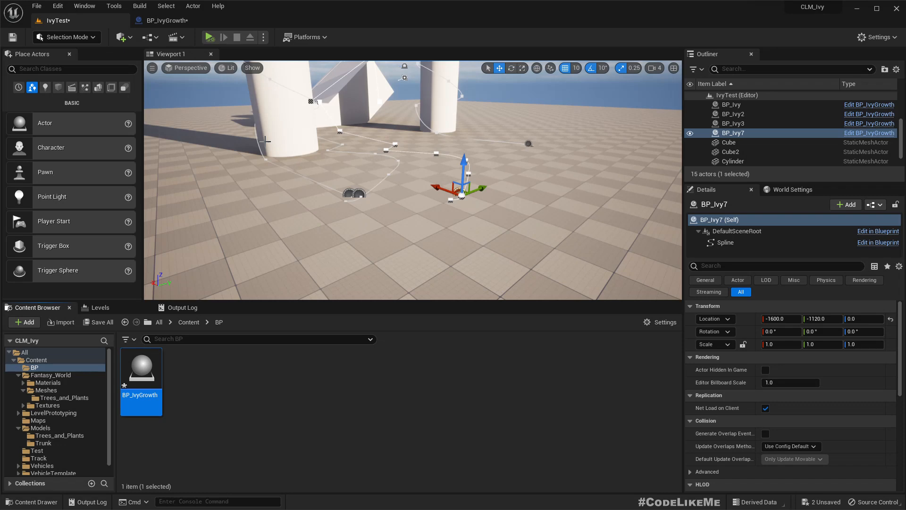
right_drag(348, 193, 326, 168)
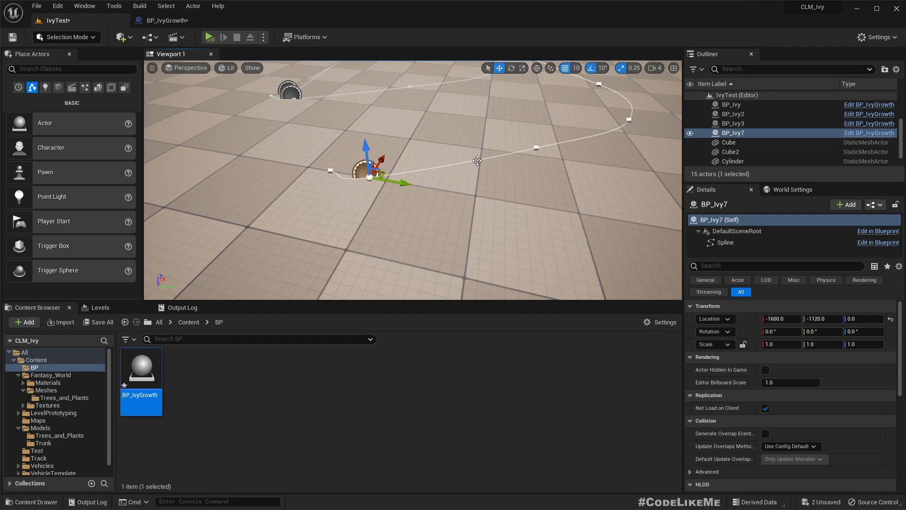
right_drag(528, 176, 533, 174)
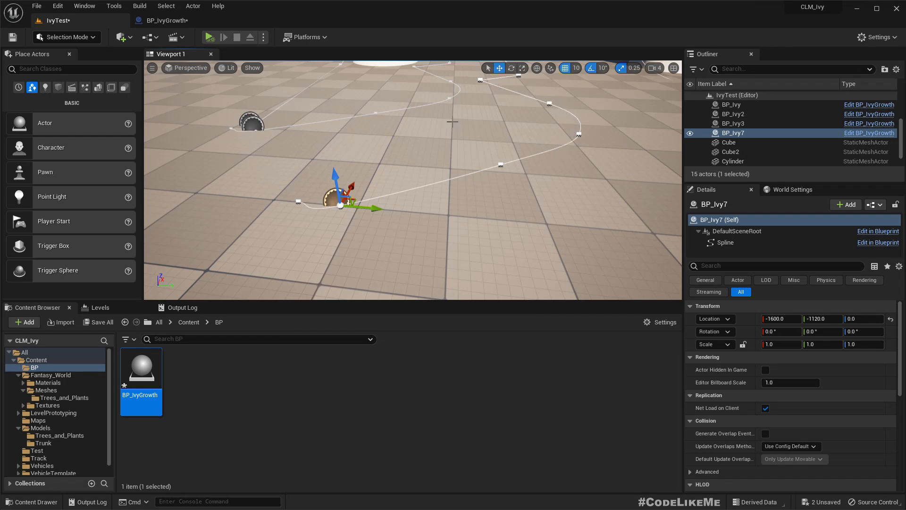
- Open the Stem static mesh from the Models/Trunk folder and examine its shape
click(46, 443)
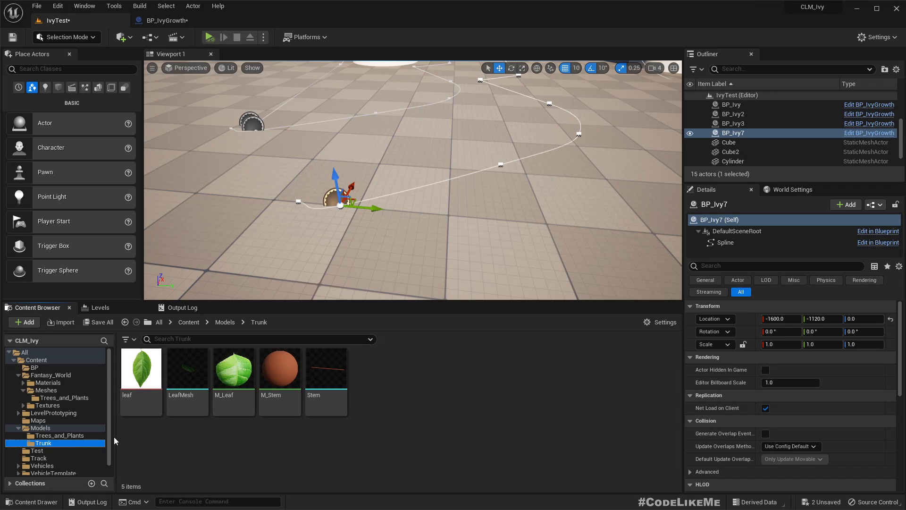
click(68, 433)
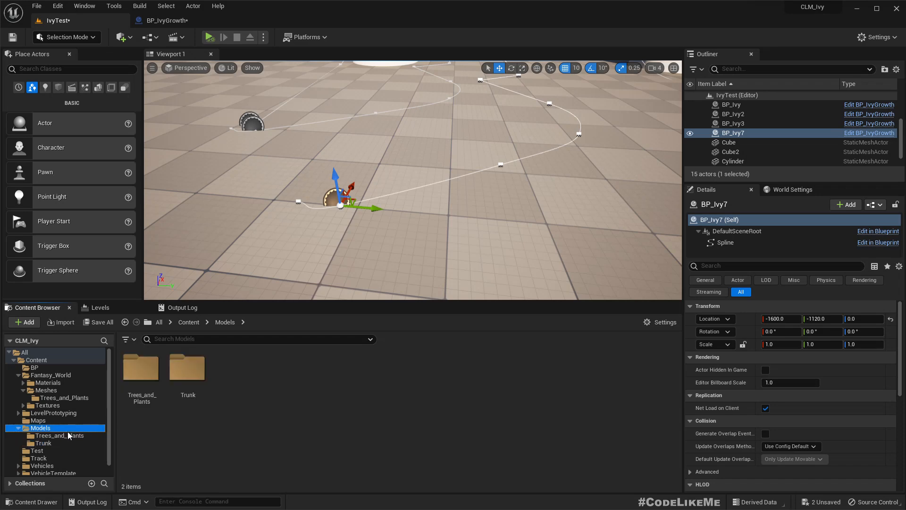
click(42, 443)
click(323, 377)
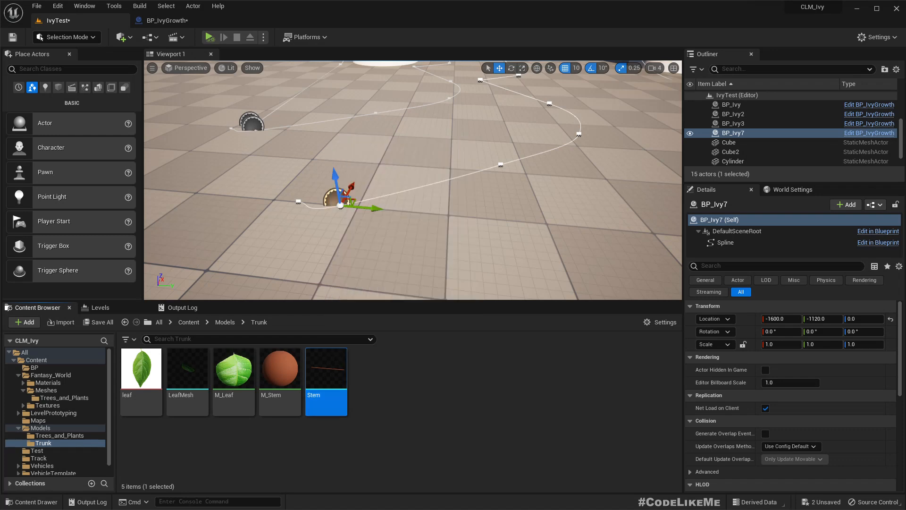
drag(330, 71, 326, 16)
scroll(348, 274, up, 5)
scroll(345, 275, down, 2)
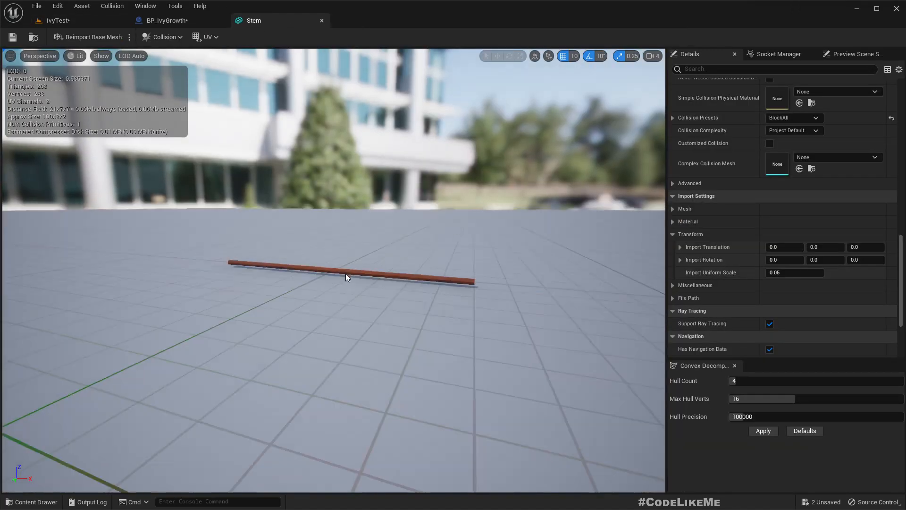
- Inspect the Stem mesh's segments along its length in Wireframe view mode, then close the mesh editor
click(73, 56)
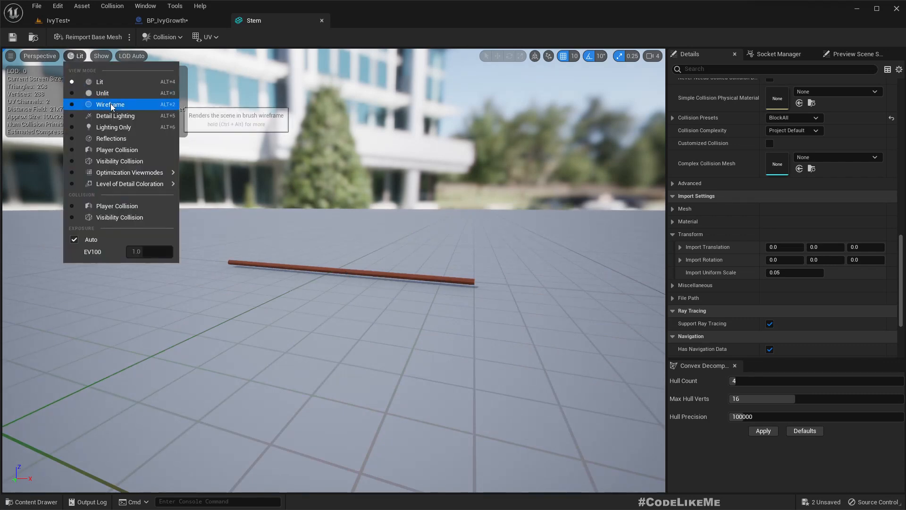
click(90, 105)
drag(348, 208, 378, 226)
scroll(337, 206, up, 3)
middle_drag(337, 206, 302, 188)
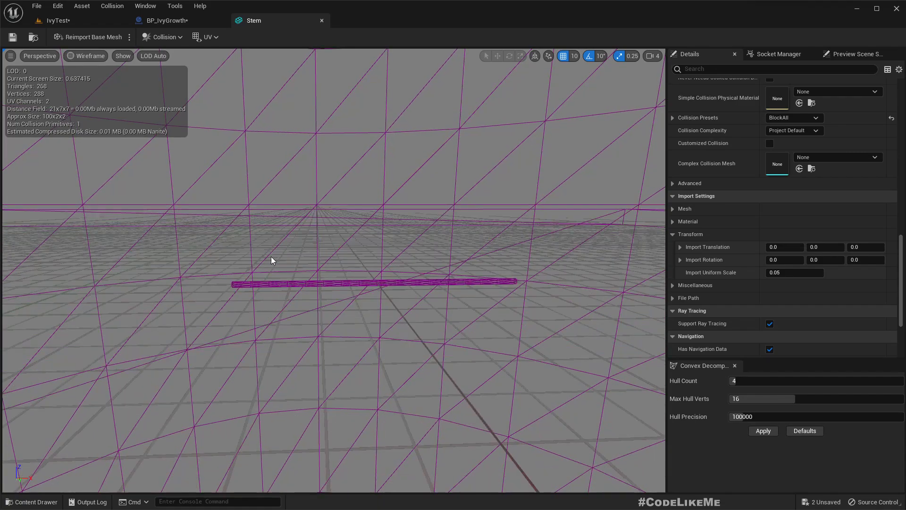
scroll(239, 277, up, 5)
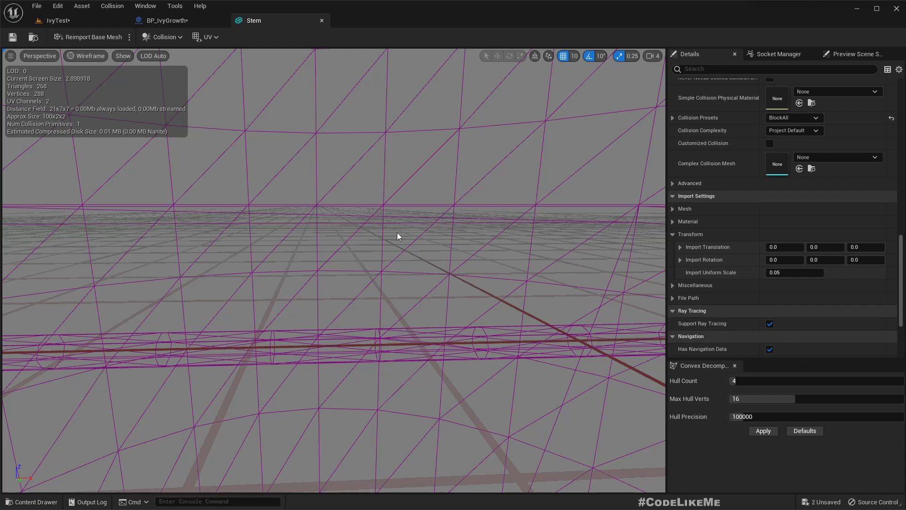
click(322, 20)
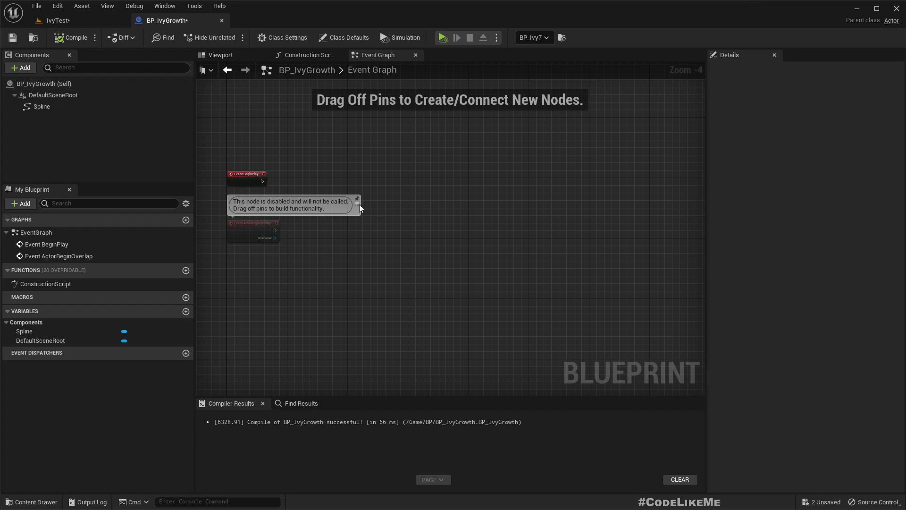
- Add an Event Tick node to the BP_IvyGrowth event graph below the existing events
scroll(350, 179, down, 1)
scroll(259, 260, up, 2)
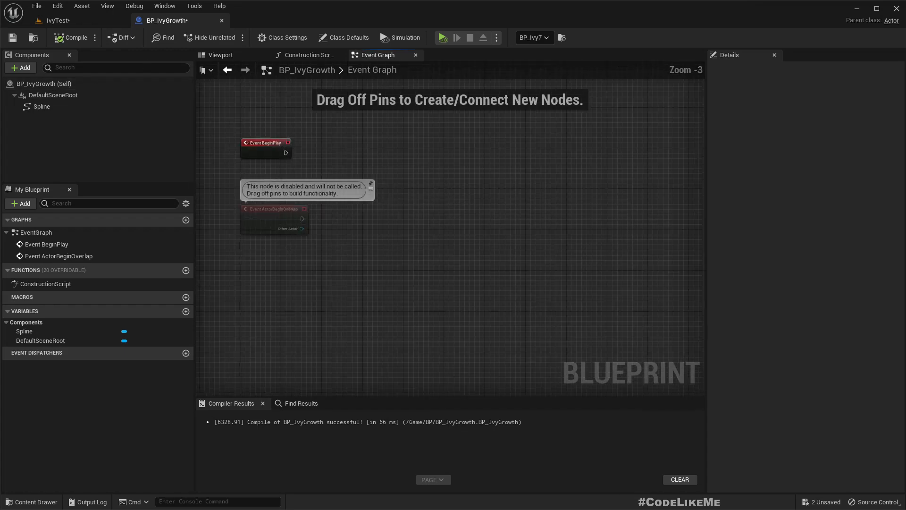
right_click(259, 259)
text(tick)
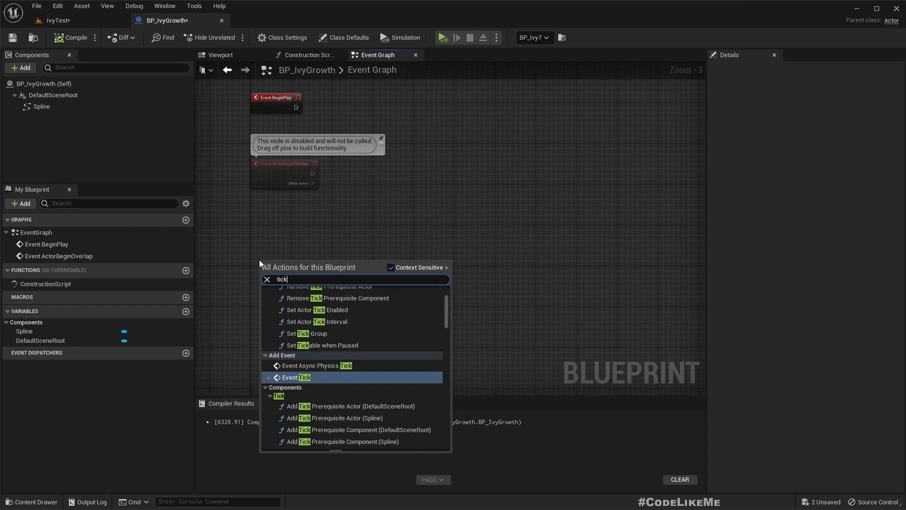
key(Return)
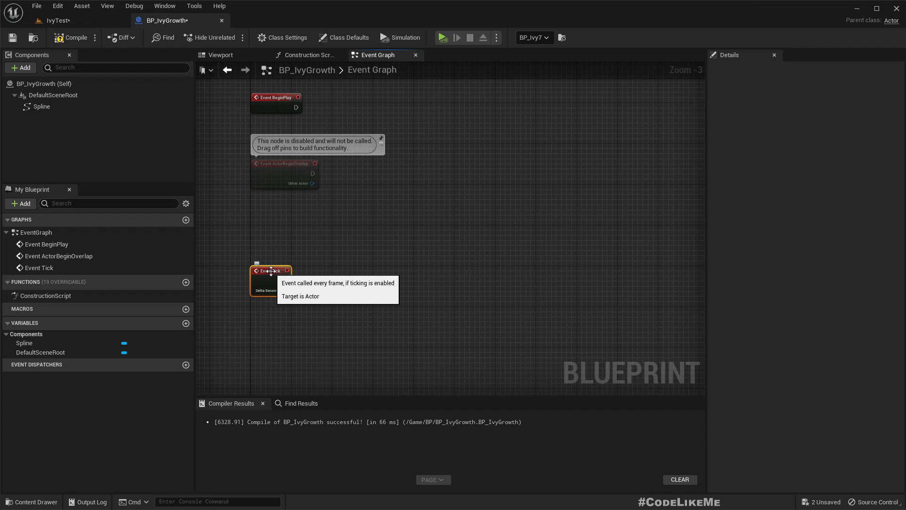
right_drag(289, 347, 278, 245)
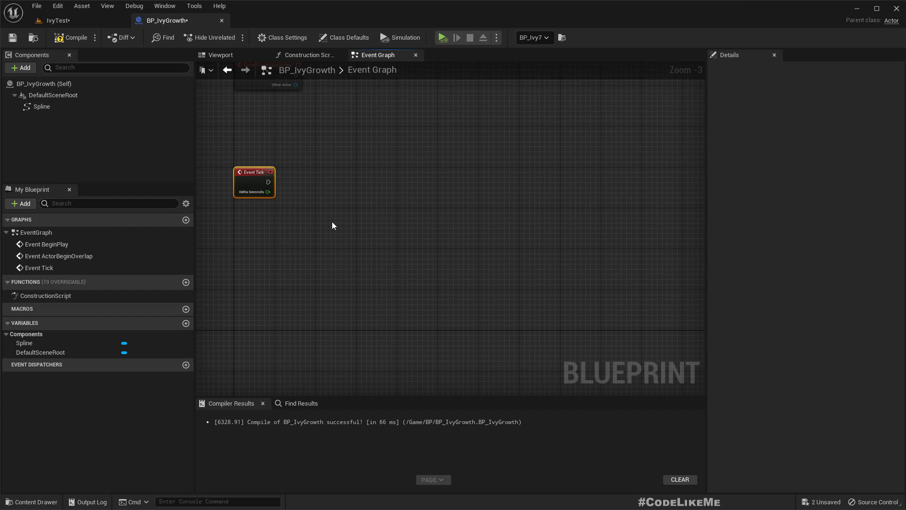
- Add an Add Spline Mesh Component node near Event Tick and set its static mesh to Stem
right_click(360, 229)
text(add s)
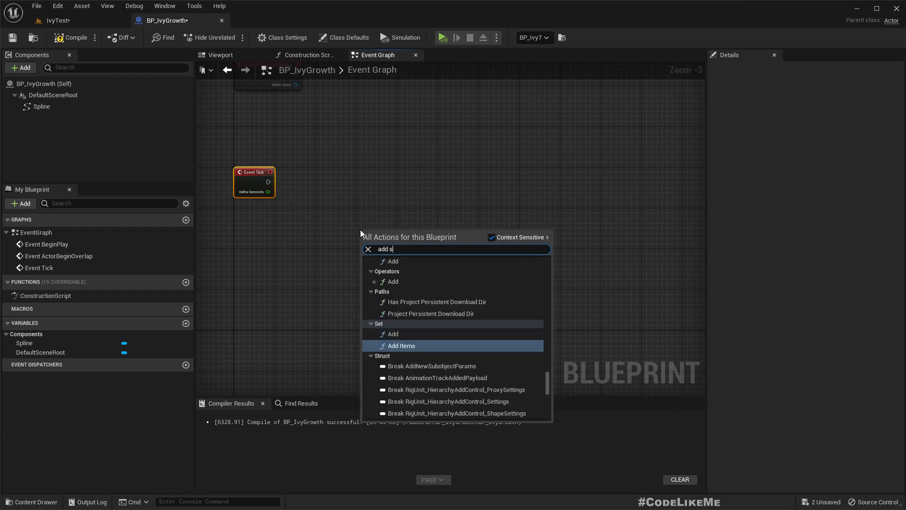
text(pline m)
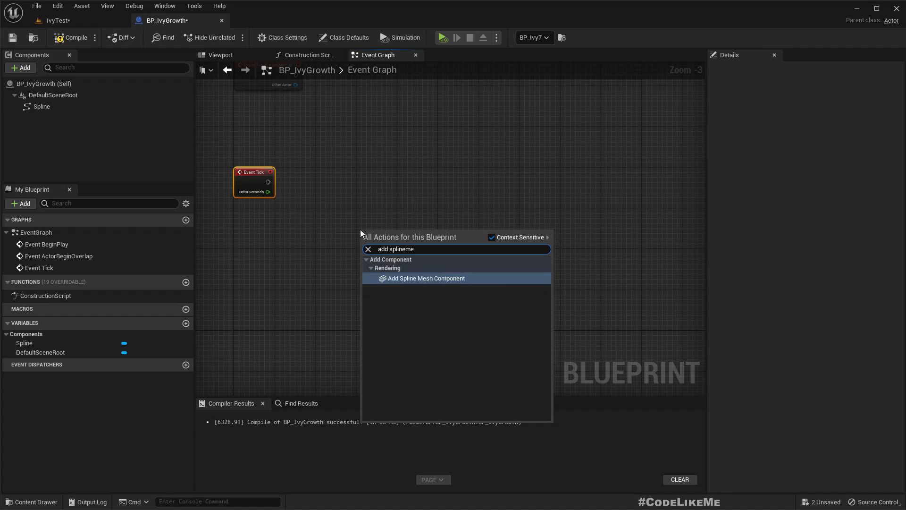
key(Return)
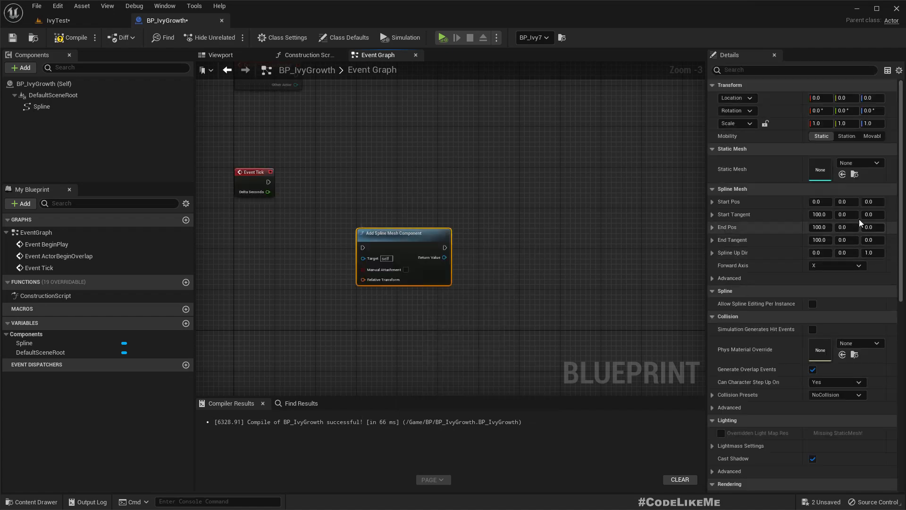
click(856, 164)
text(stem)
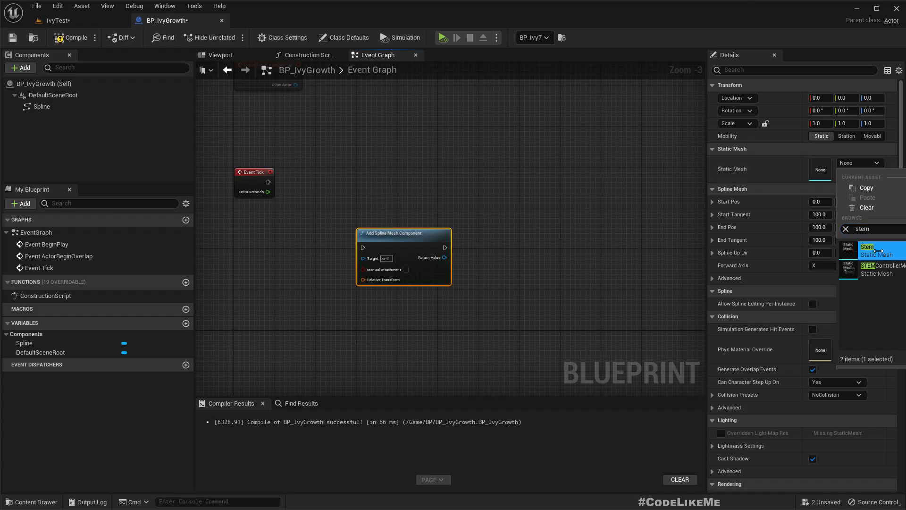
click(873, 251)
- Promote the Add Spline Mesh Component node's return value to a variable named CurrentStem
scroll(406, 273, up, 3)
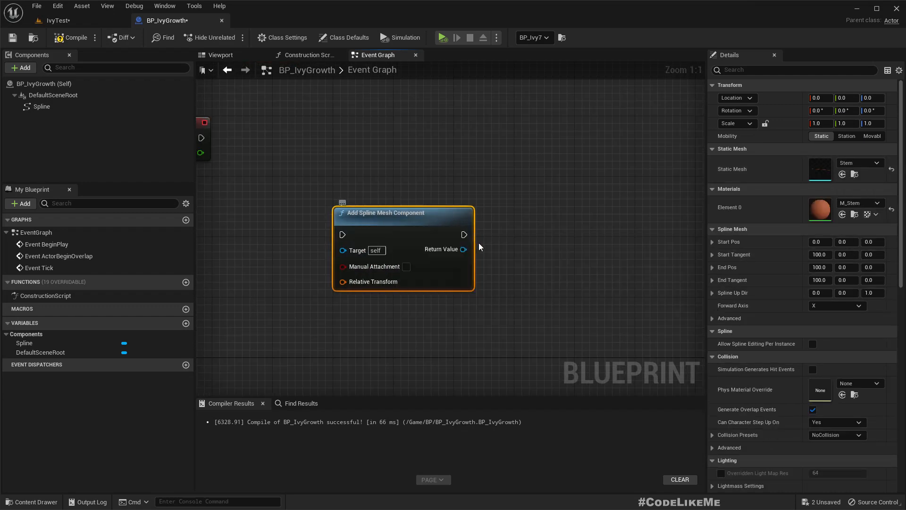
right_click(463, 249)
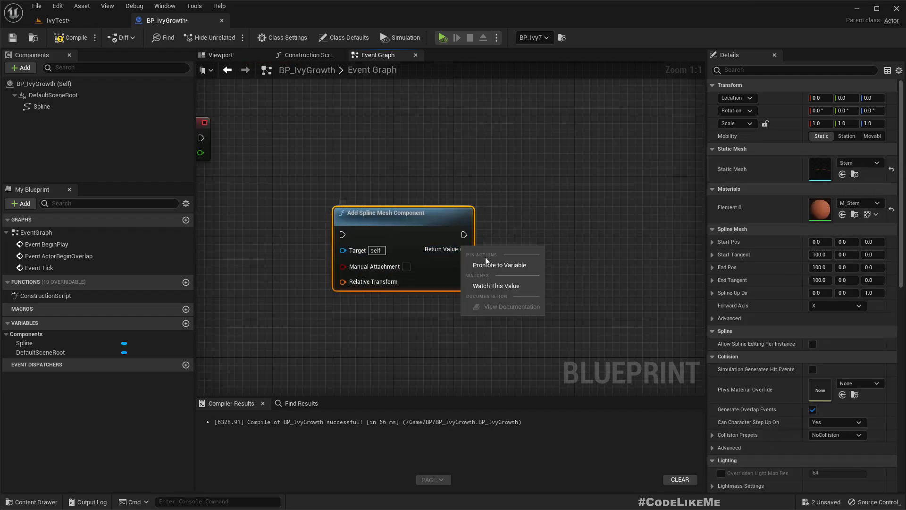
click(514, 265)
text(C)
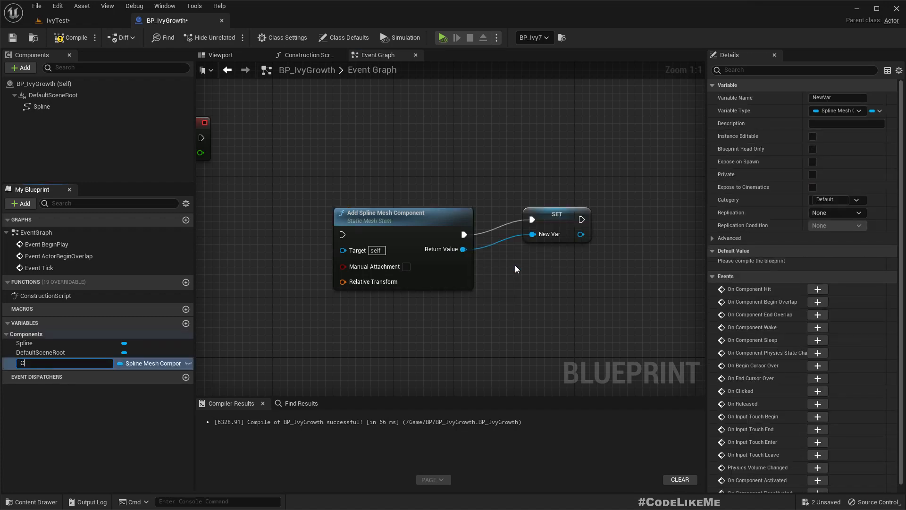
text(urrentStem)
key(Return)
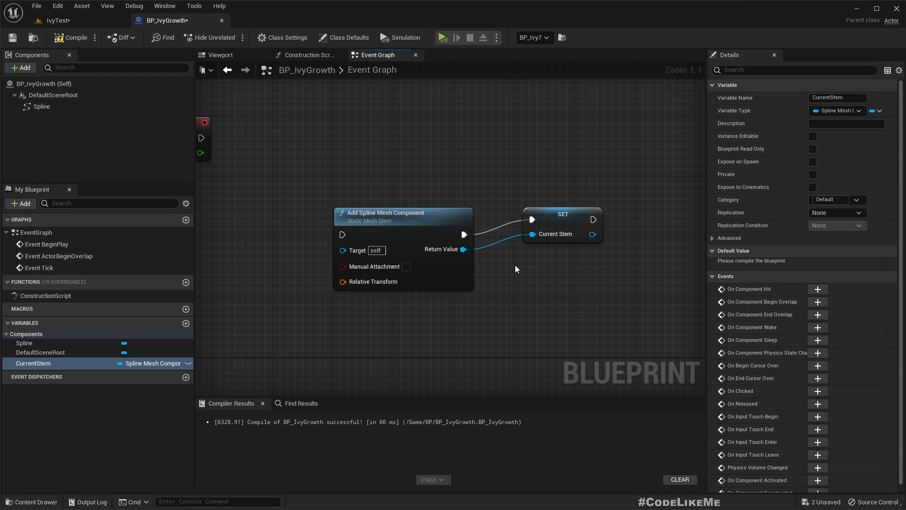
- Straighten the connection between the Add Spline Mesh Component and SET Current Stem nodes and reposition them
right_drag(313, 161, 333, 142)
drag(407, 171, 555, 239)
key(q)
drag(418, 184, 479, 200)
- Add a CurrentStem getter, convert it to a validated get, and connect Event Tick's execution to it
drag(123, 365, 314, 147)
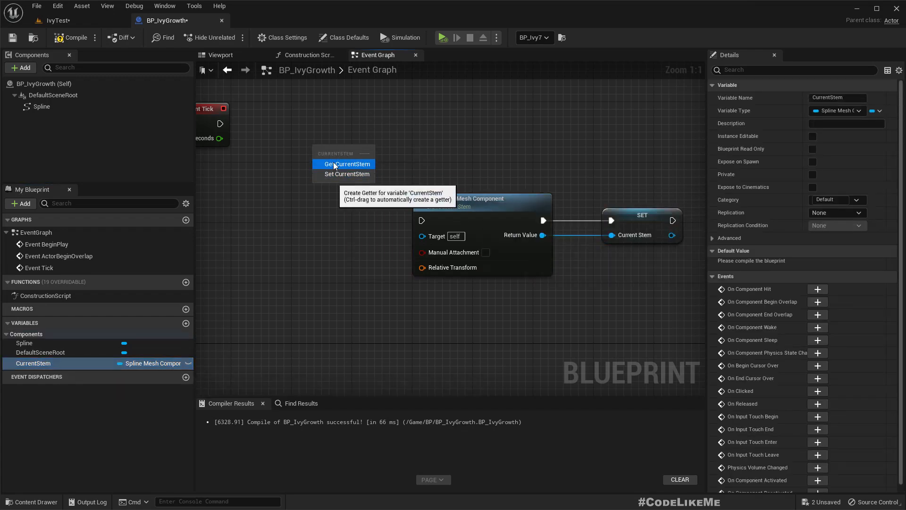
click(334, 164)
right_click(357, 149)
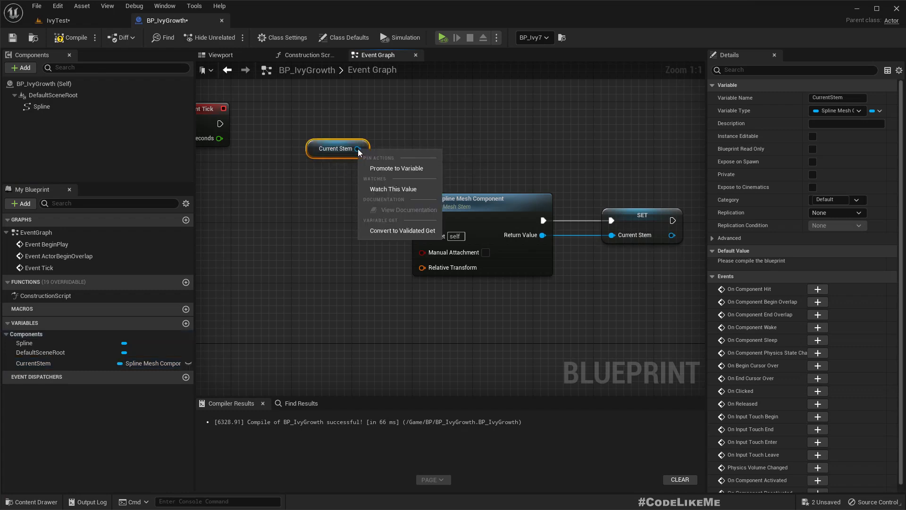
click(386, 230)
drag(219, 124, 350, 118)
- Move the spline mesh nodes away from the validated get and connect its Is Not Valid output to Add Spline Mesh Component
right_drag(498, 185, 360, 189)
drag(370, 190, 482, 226)
drag(366, 208, 418, 208)
drag(255, 157, 338, 223)
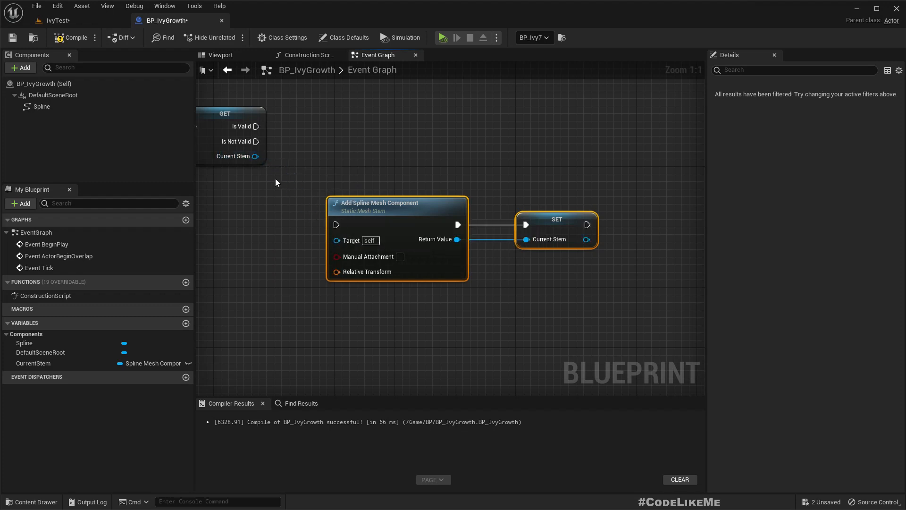
drag(257, 127, 341, 228)
scroll(541, 264, down, 1)
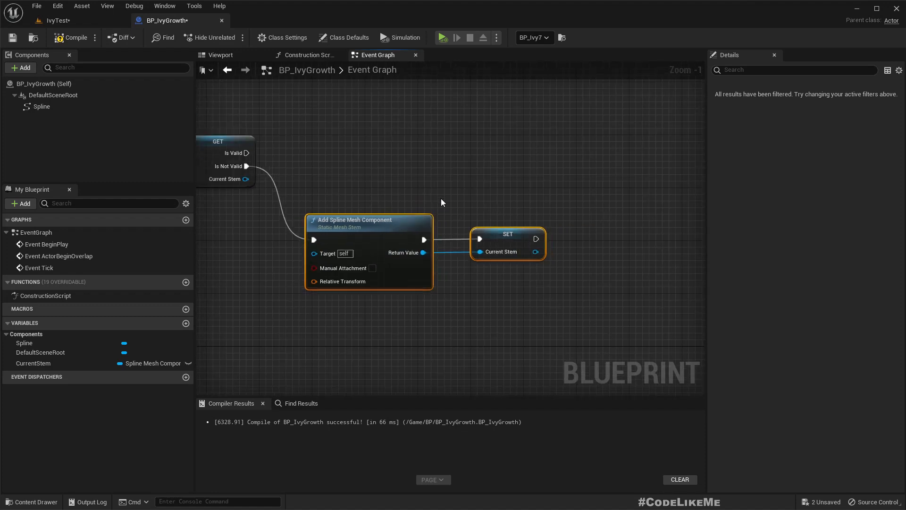
right_drag(442, 202, 474, 269)
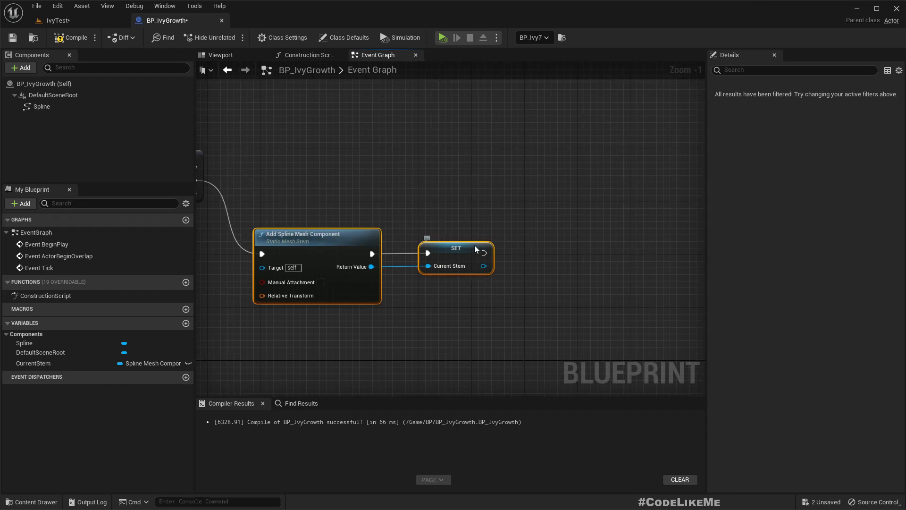
scroll(482, 235, down, 2)
drag(261, 182, 537, 185)
text(*)
key(Return)
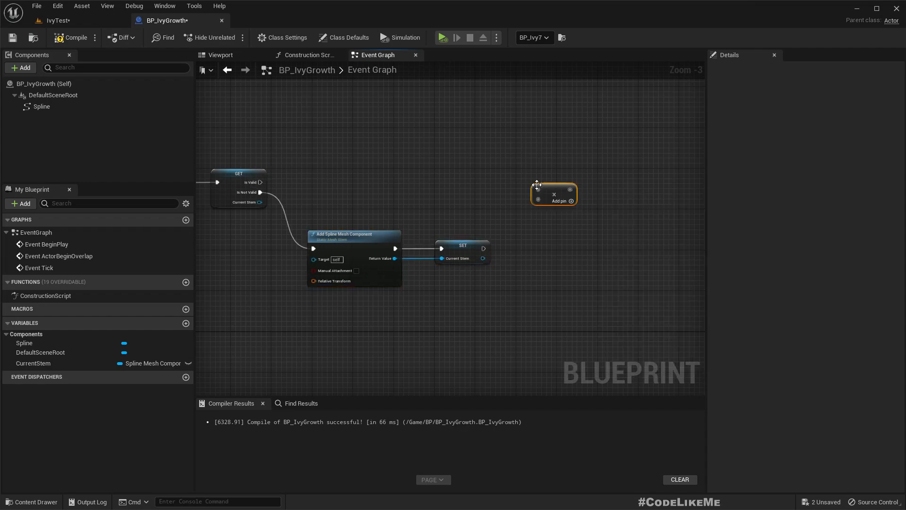
key(Delete)
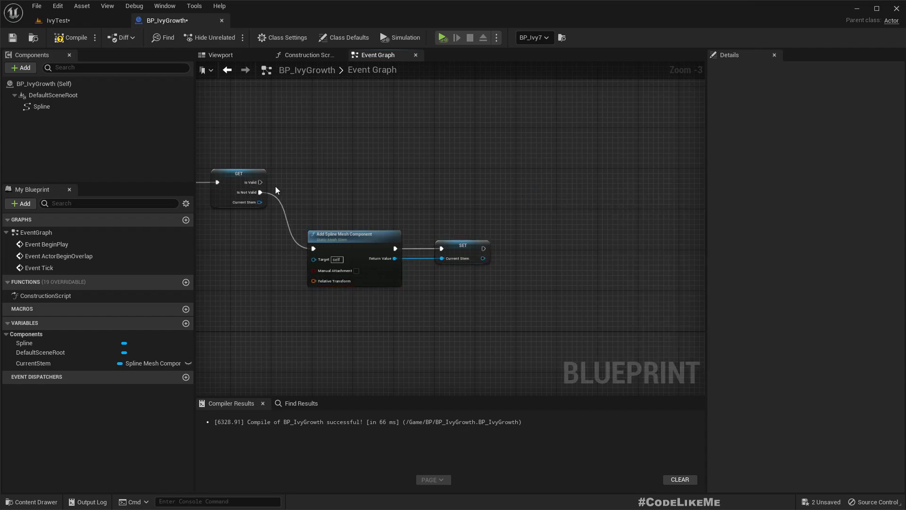
- Add a reroute node from the Is Valid output and connect the SET Current Stem node's execution output to it
drag(261, 183, 517, 182)
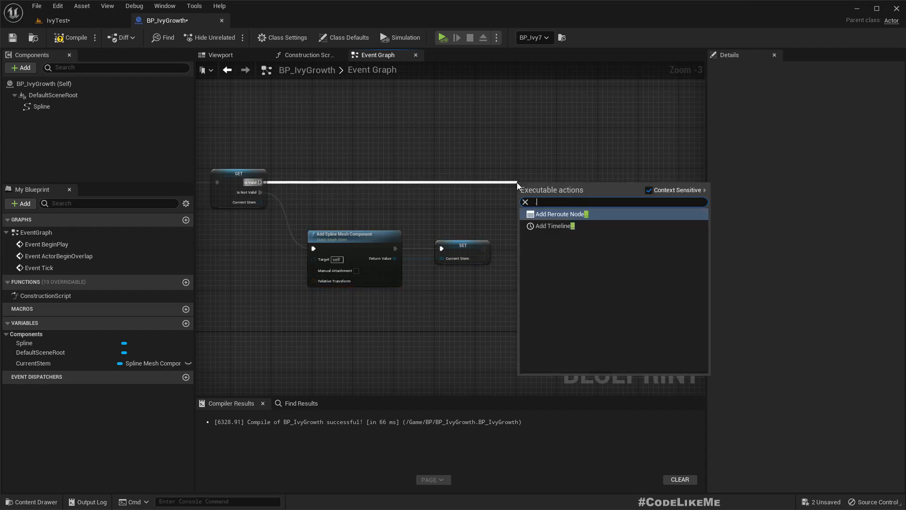
click(561, 213)
scroll(505, 263, up, 2)
drag(478, 244, 528, 159)
scroll(491, 265, down, 2)
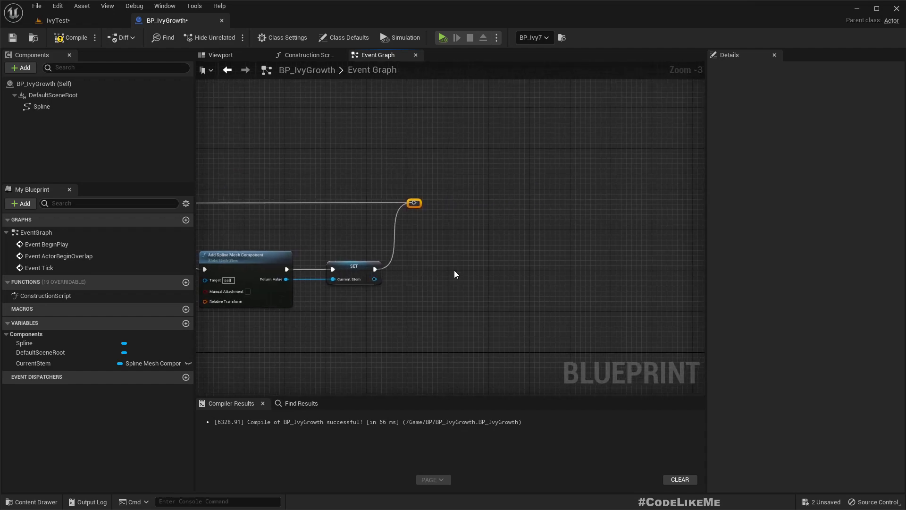
- Add a CurrentStem getter, create a Set Start and End node from it, and connect the reroute node's execution to it
drag(32, 364, 474, 239)
click(474, 240)
scroll(539, 255, up, 3)
drag(433, 211, 480, 212)
text(set start)
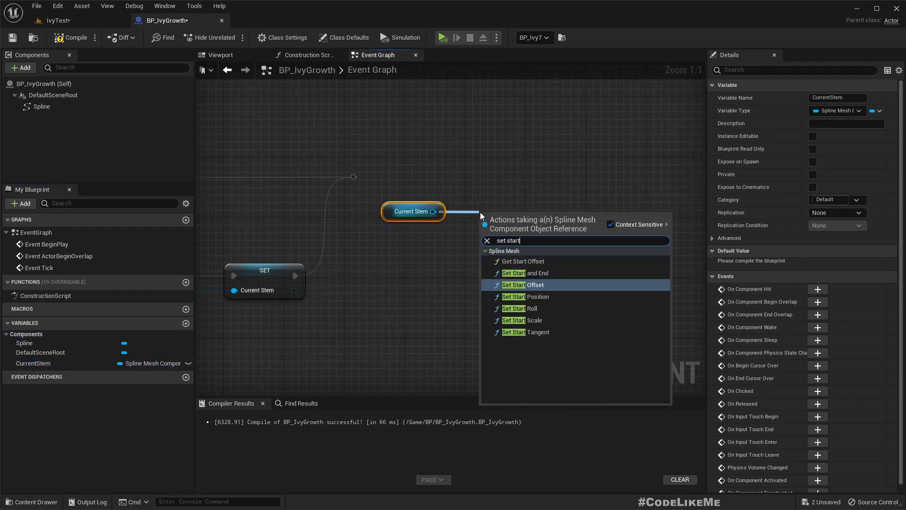
key(Up)
key(Return)
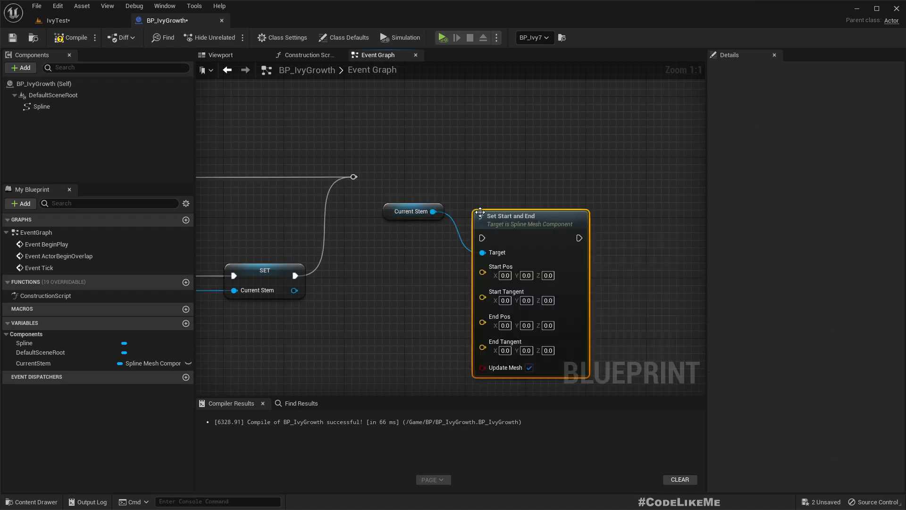
drag(353, 176, 641, 172)
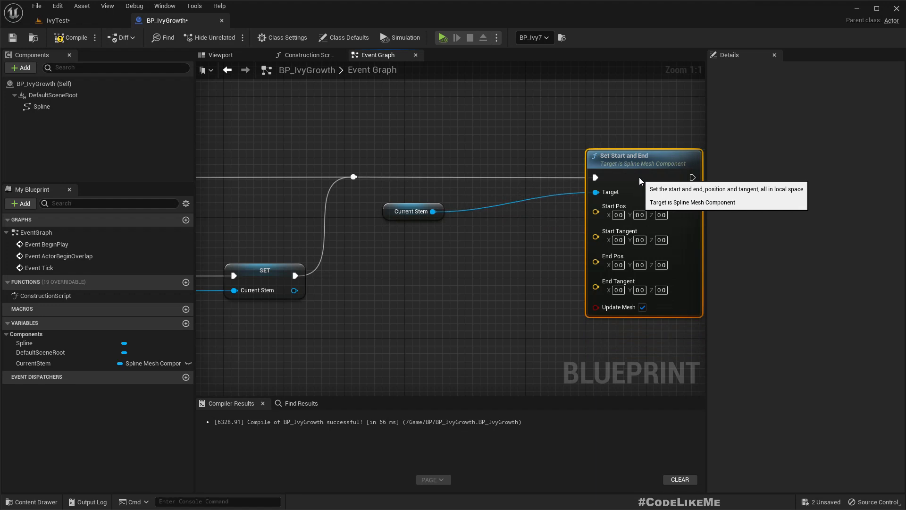
- Examine the BP_Ivy7 spline in the IvyTest level against the position and tangent inputs of the Set Start and End node
right_drag(514, 311, 489, 218)
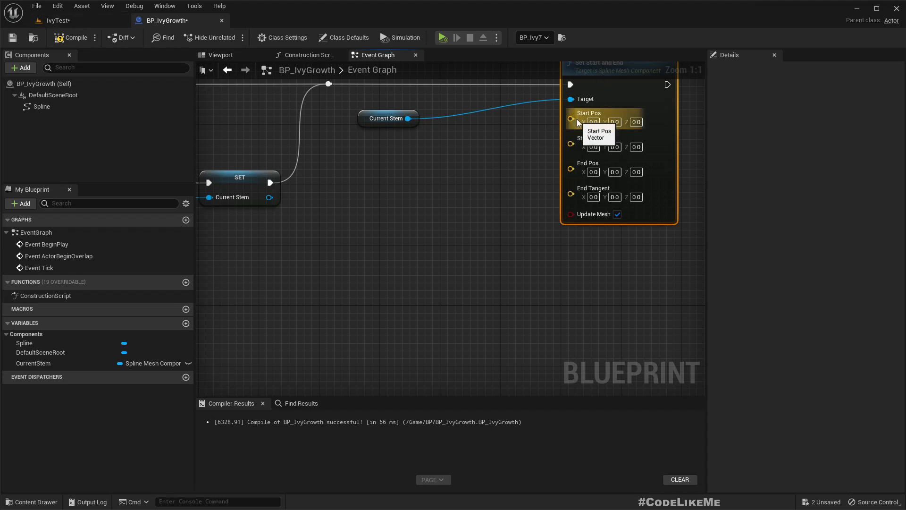
click(65, 21)
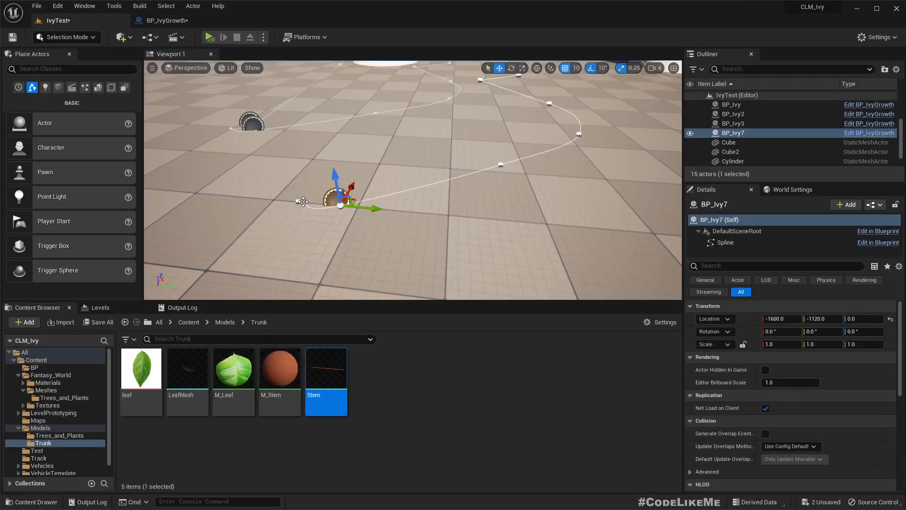
click(163, 21)
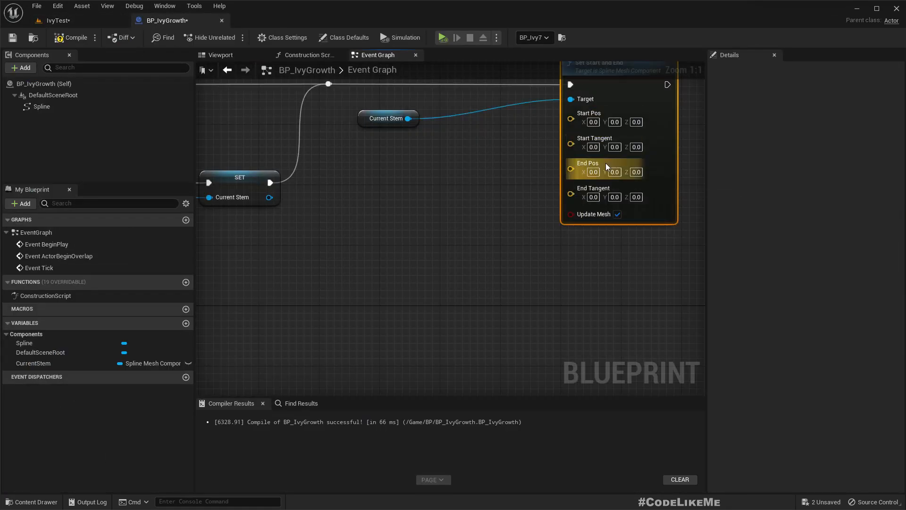
click(85, 20)
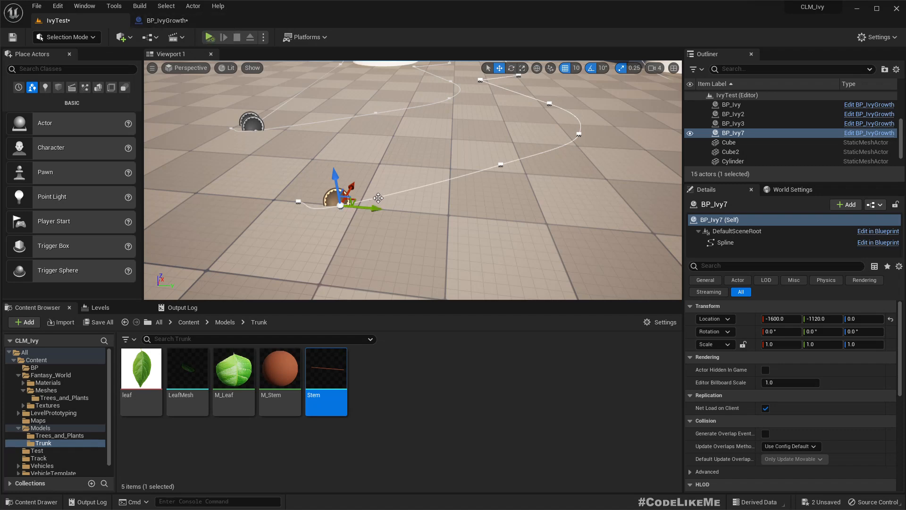
click(167, 21)
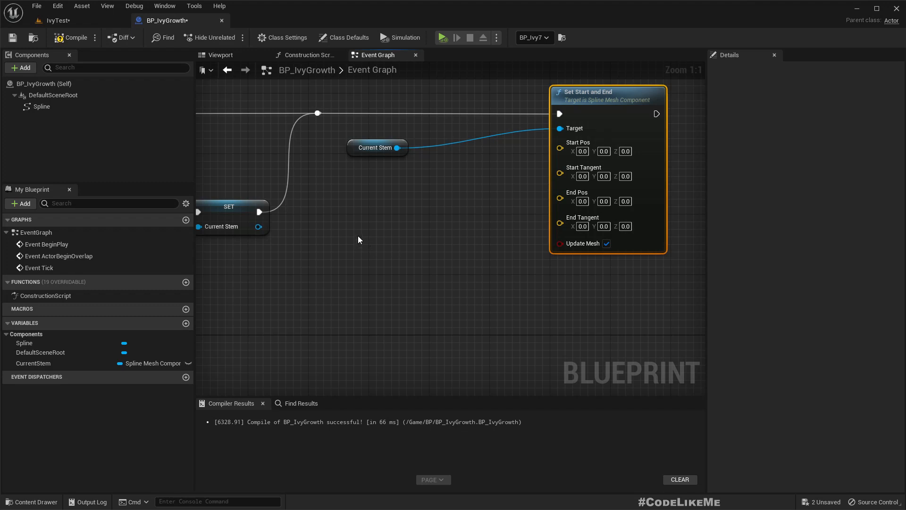
- Add a Spline getter and create a Get Location at Distance Along Spline node from it, spacing the two apart
drag(33, 107, 406, 323)
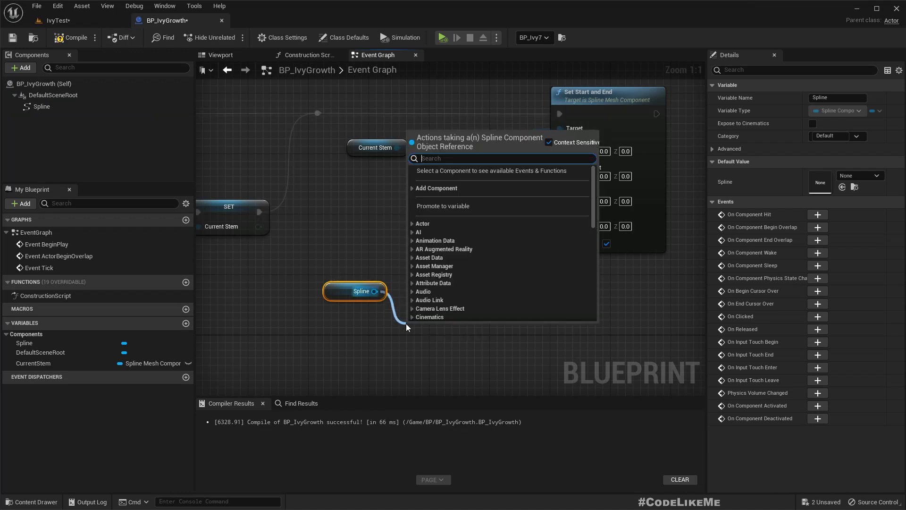
text(get l)
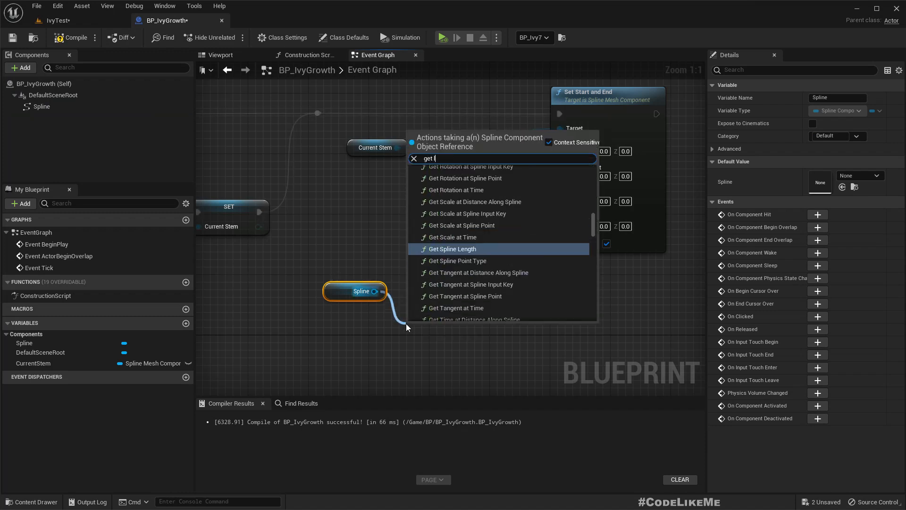
text(ocation)
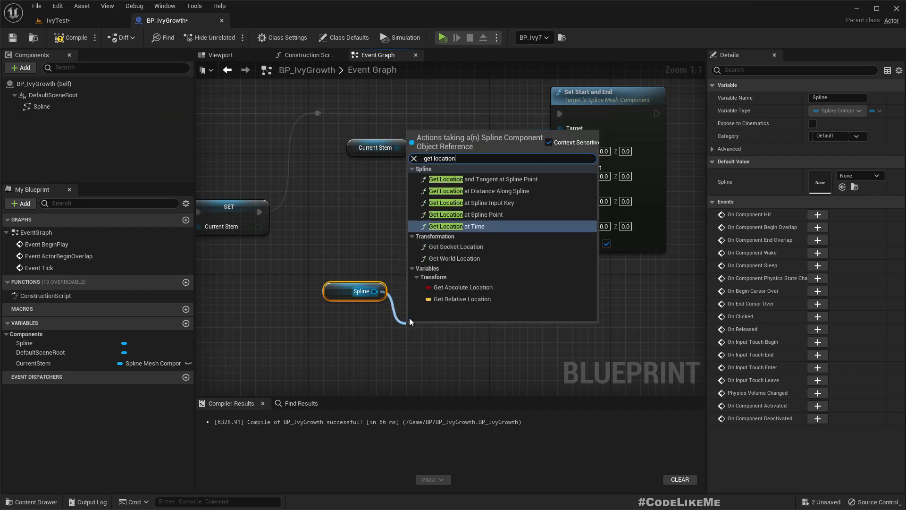
click(497, 193)
right_drag(401, 330, 421, 246)
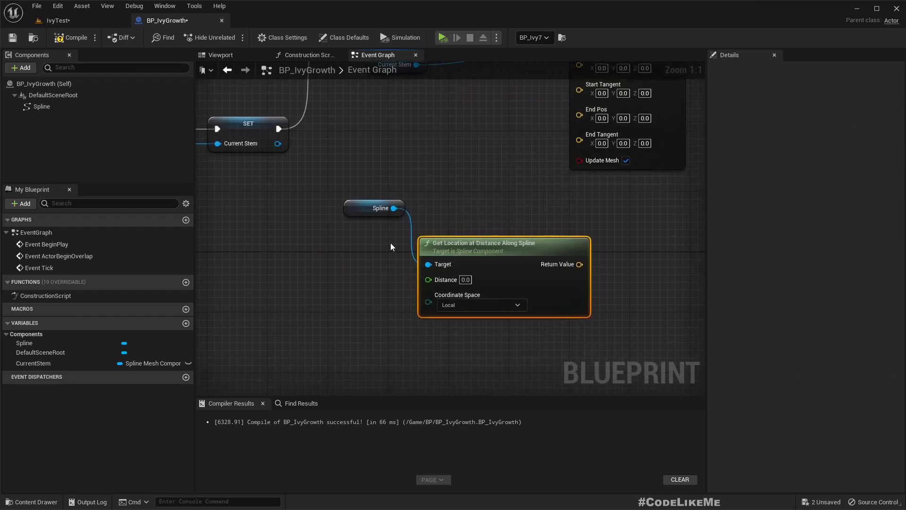
drag(335, 213, 471, 296)
key(q)
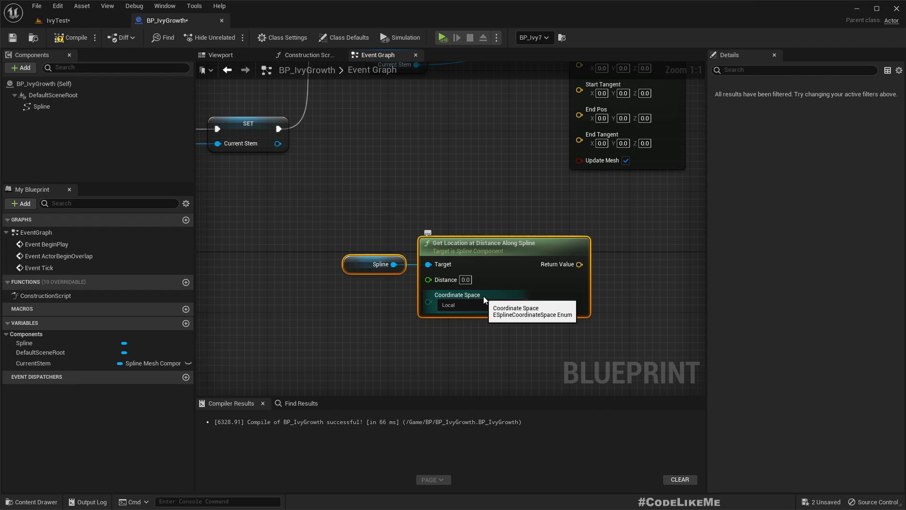
drag(354, 269, 312, 274)
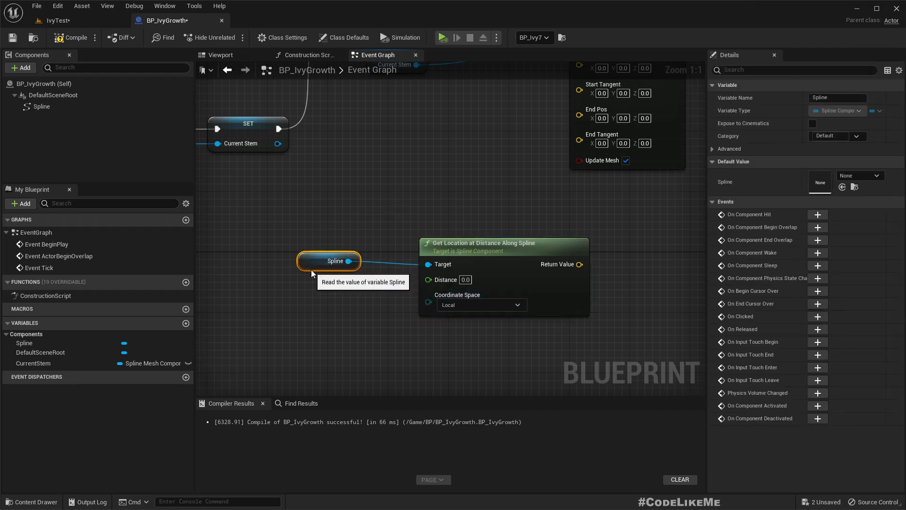
- Promote the location node's Distance input to a variable named StemDistance and place its getter below the Spline getter
right_click(428, 280)
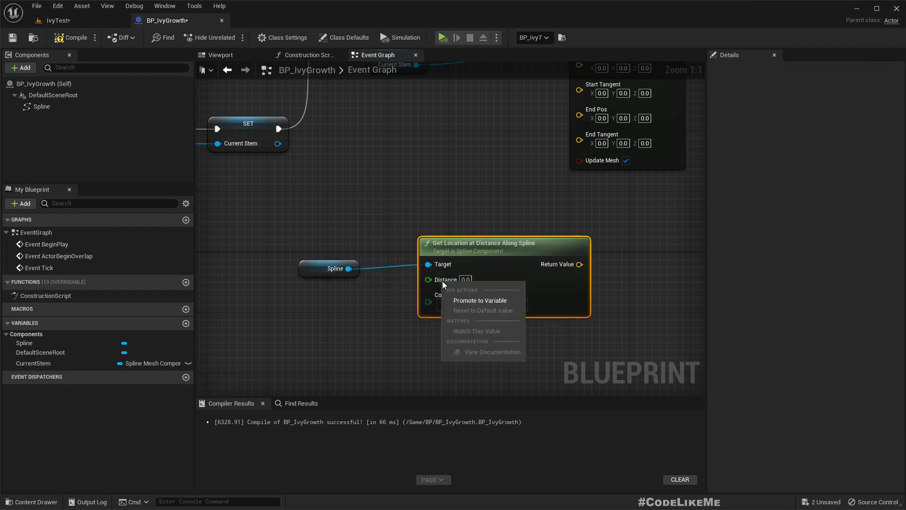
click(476, 302)
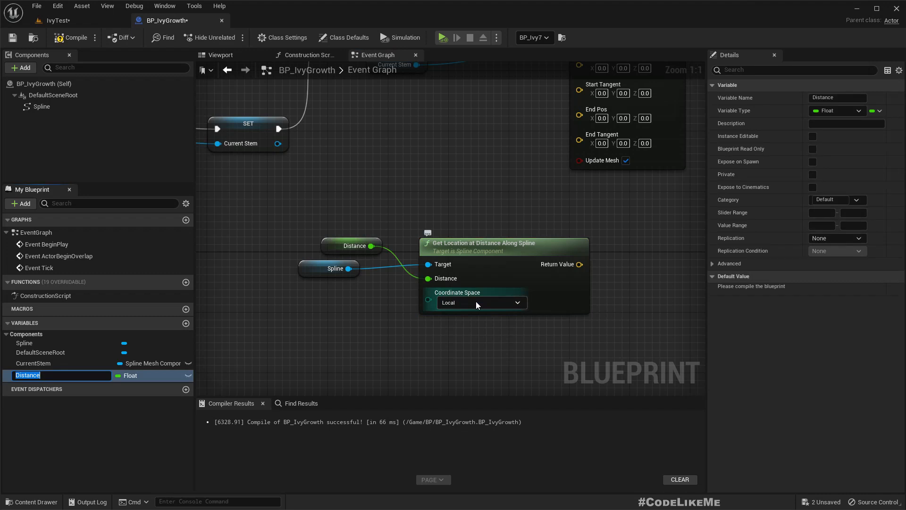
key(Home)
text(Stem)
key(Return)
drag(321, 249, 298, 300)
- Move the Set Start and End node farther away and connect the location node's Return Value to its Start Pos
right_drag(580, 327, 388, 394)
scroll(415, 350, down, 1)
drag(432, 158, 550, 158)
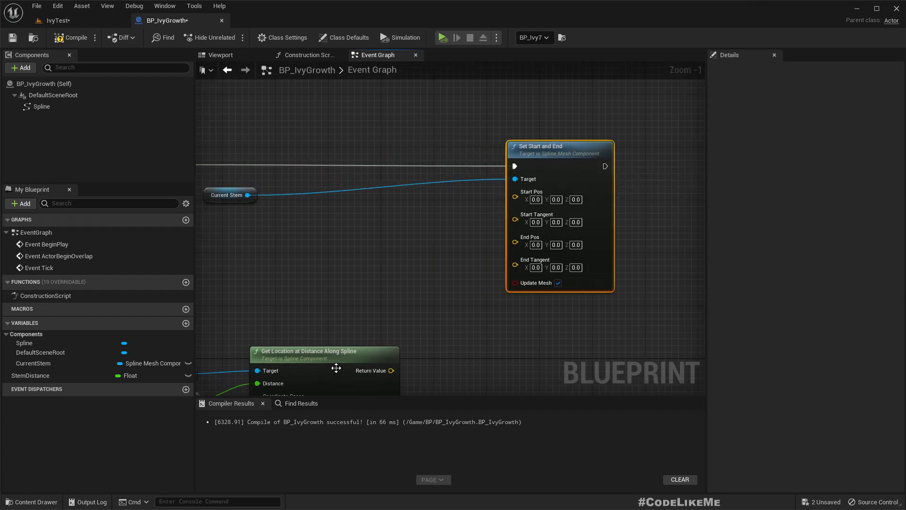
right_drag(341, 362, 387, 291)
drag(435, 301, 561, 126)
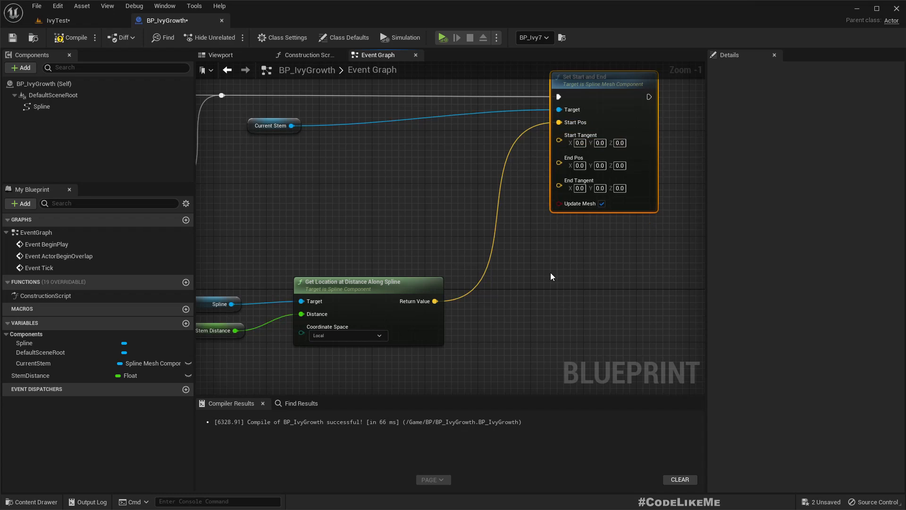
- Add a Get Direction at Distance Along Spline node from Spline, below the location node, and connect Stem Distance to its Distance
scroll(550, 273, down, 2)
scroll(348, 272, up, 2)
drag(284, 278, 341, 330)
text(get)
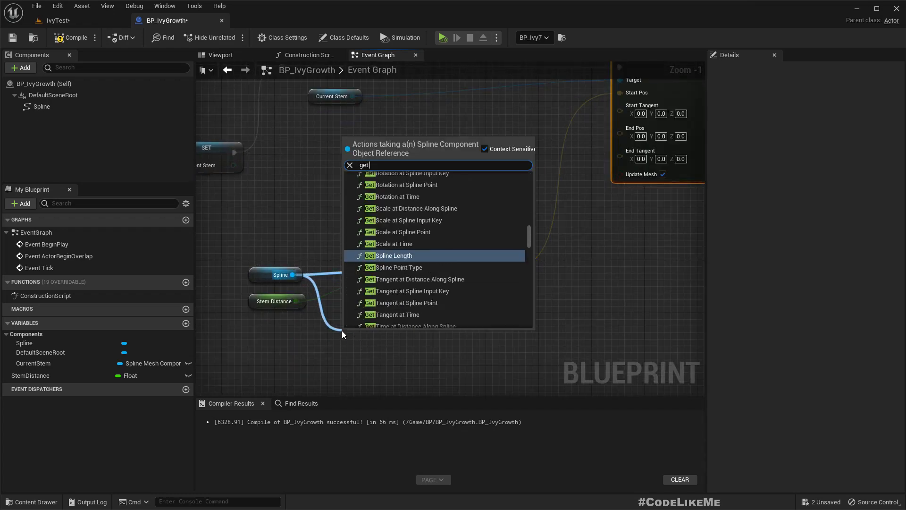
text( direction)
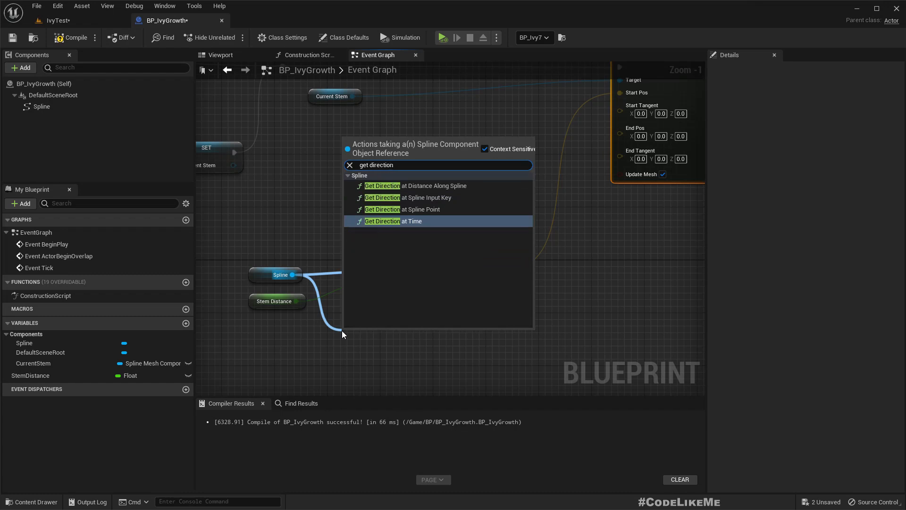
key(Up)
key(Up)
key(Up)
key(Return)
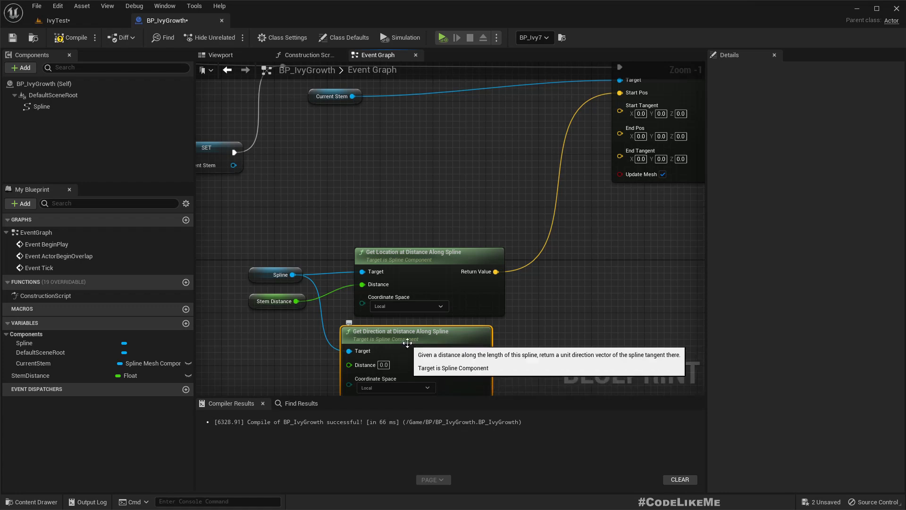
drag(412, 343, 425, 343)
right_drag(329, 329, 302, 240)
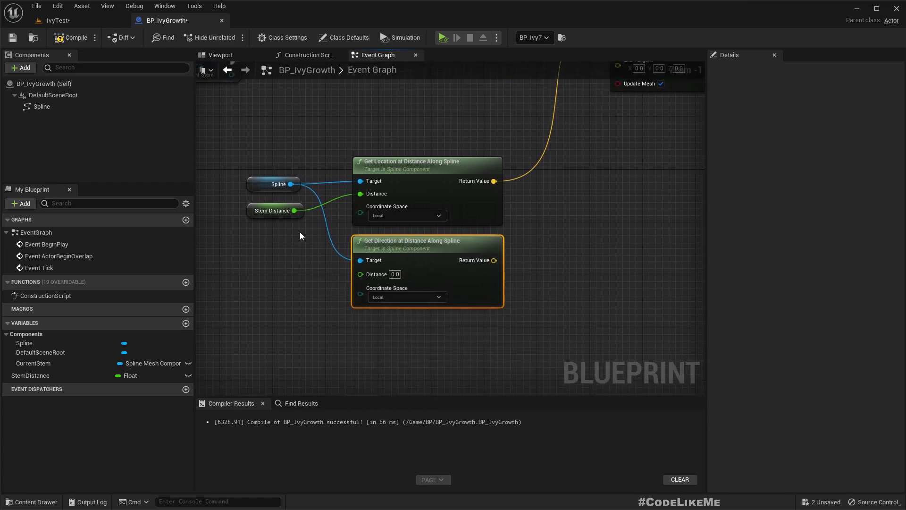
drag(294, 211, 363, 276)
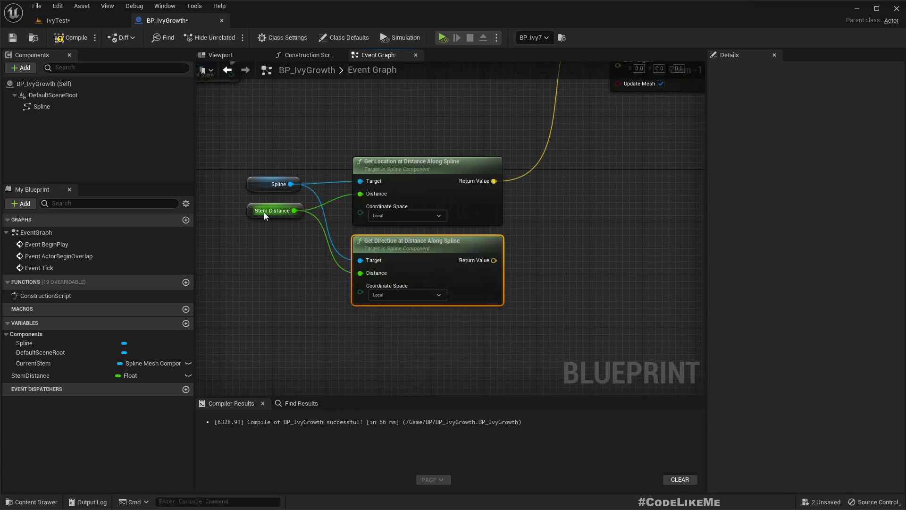
- Compile the blueprint and connect the direction node's Return Value to Start Tangent on the Set Start and End node
click(251, 210)
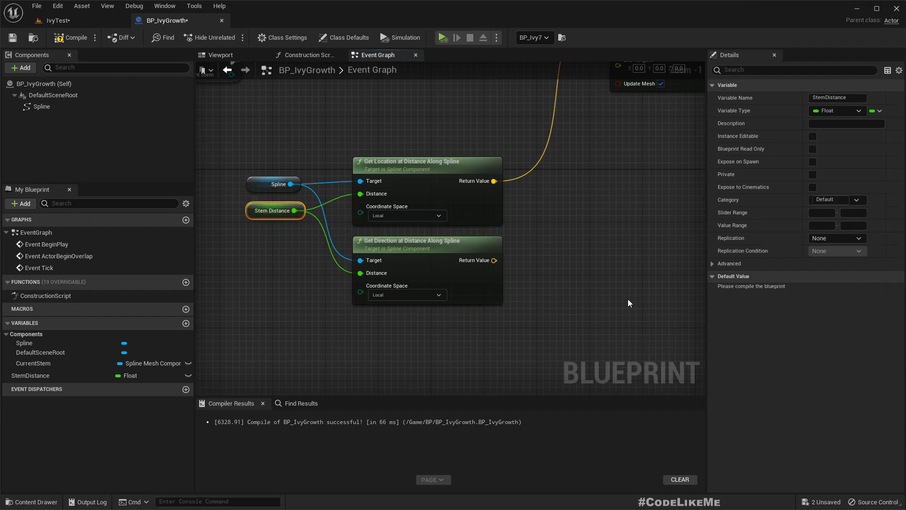
click(79, 37)
right_drag(596, 211, 481, 318)
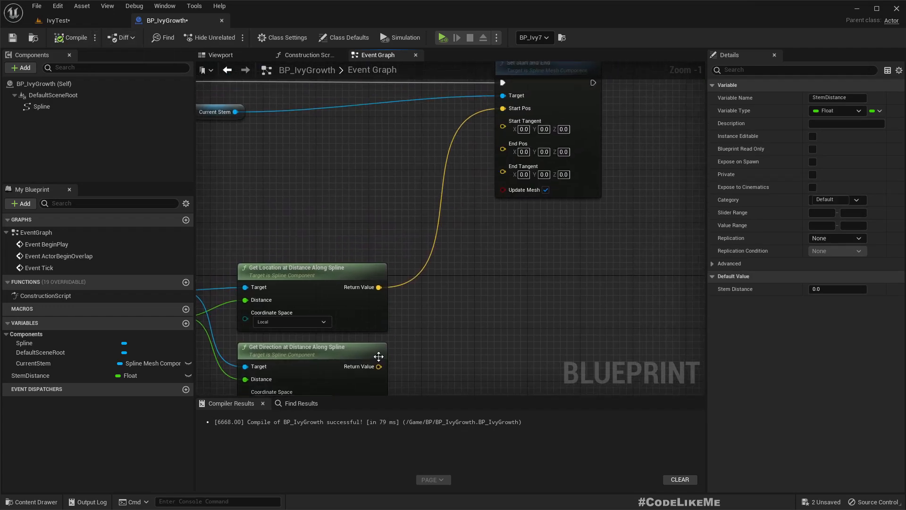
drag(378, 366, 485, 175)
drag(500, 126, 503, 126)
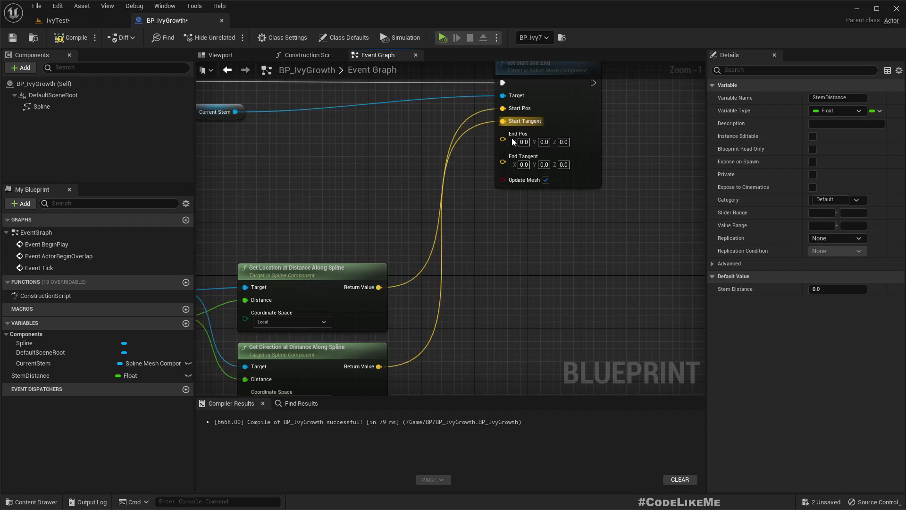
- Move the Current Stem getter closer to the Set Start and End node
scroll(543, 245, down, 3)
drag(346, 162, 437, 168)
right_drag(394, 323, 390, 228)
scroll(364, 227, up, 2)
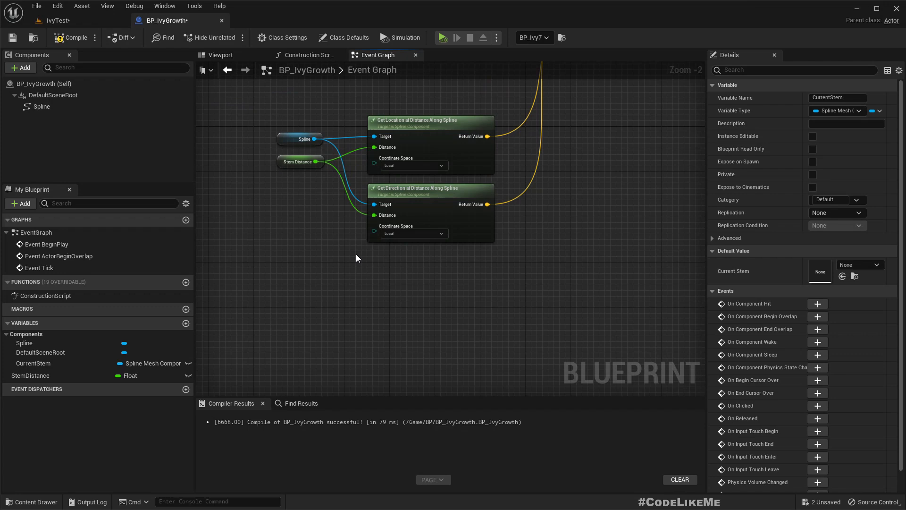
right_drag(321, 246, 265, 376)
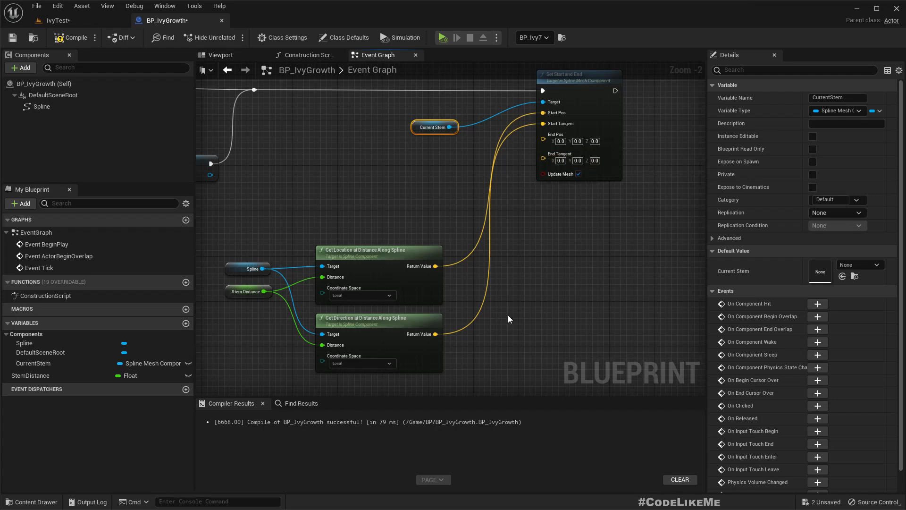
- Create an addition node from the Stem Distance getter and place it below the direction node
scroll(340, 235, up, 2)
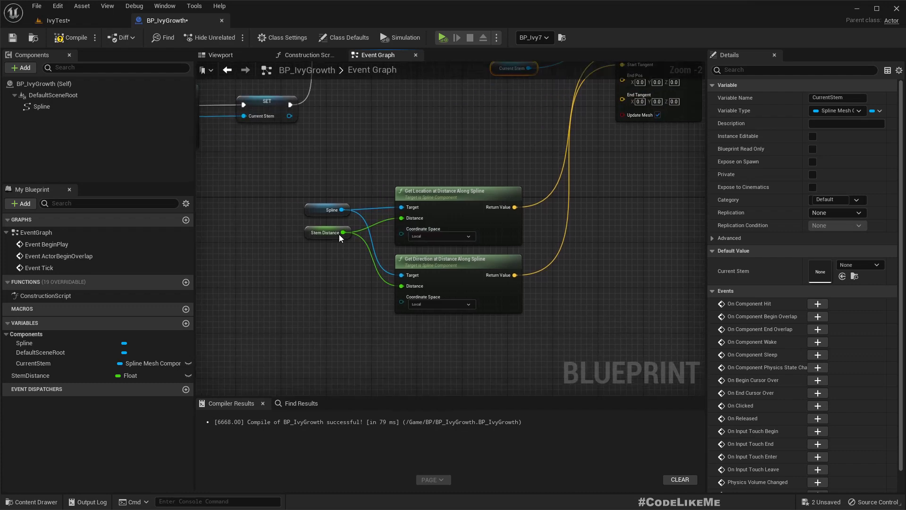
right_drag(340, 307, 320, 221)
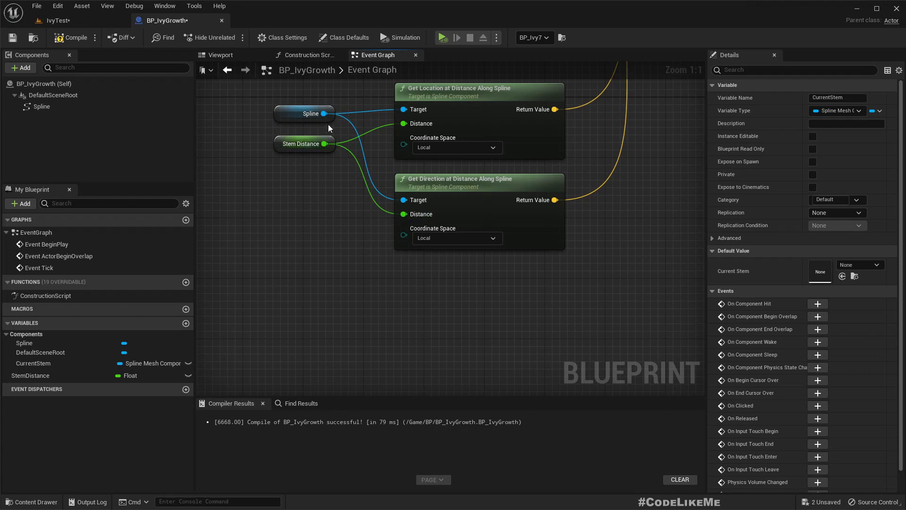
drag(325, 144, 332, 288)
text(+)
key(Return)
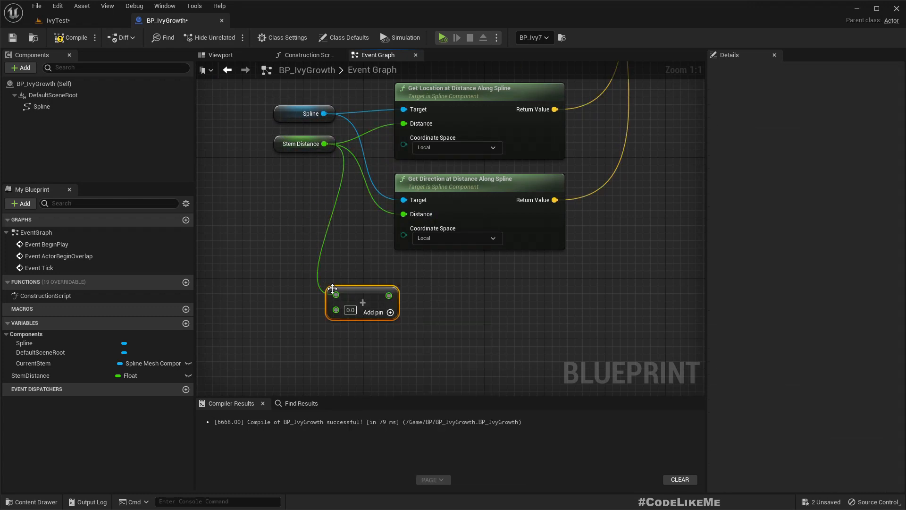
- Promote the addition node's second input to a variable named SegmentLength and shift the addition node slightly upward
right_click(337, 309)
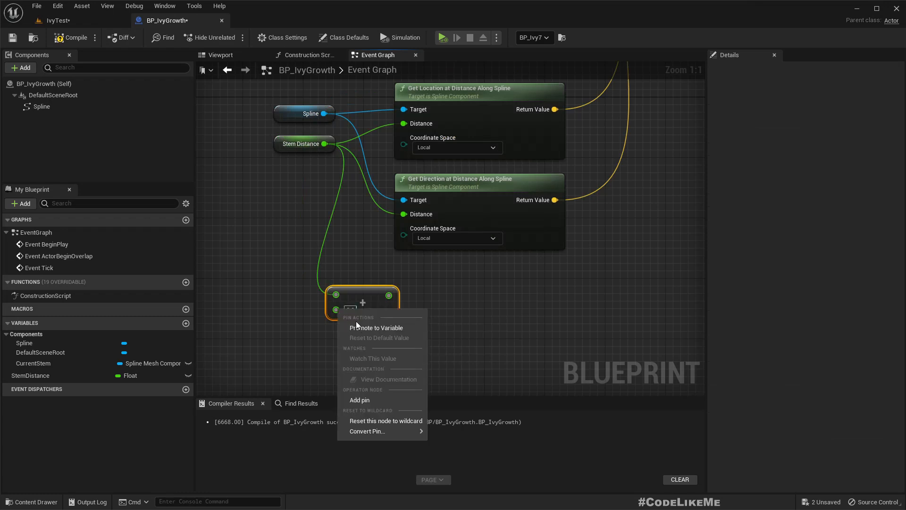
click(362, 328)
text(SegmentLength)
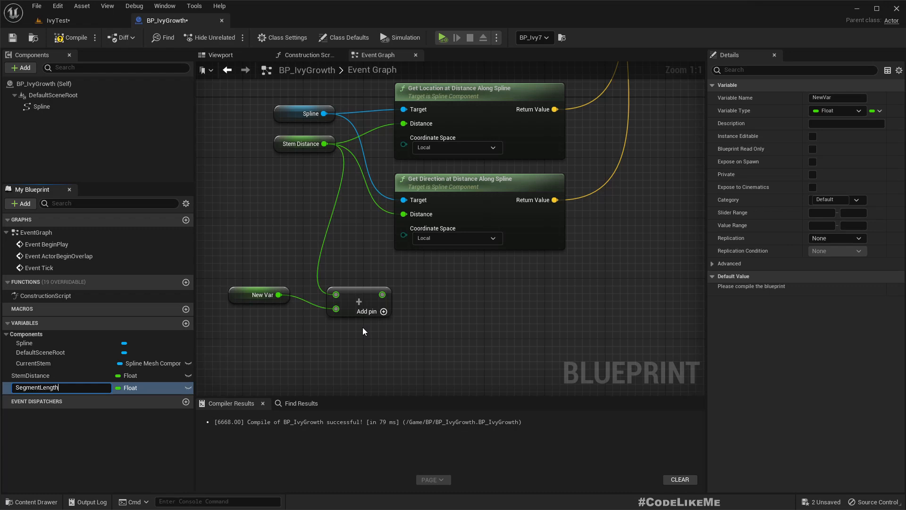
key(Return)
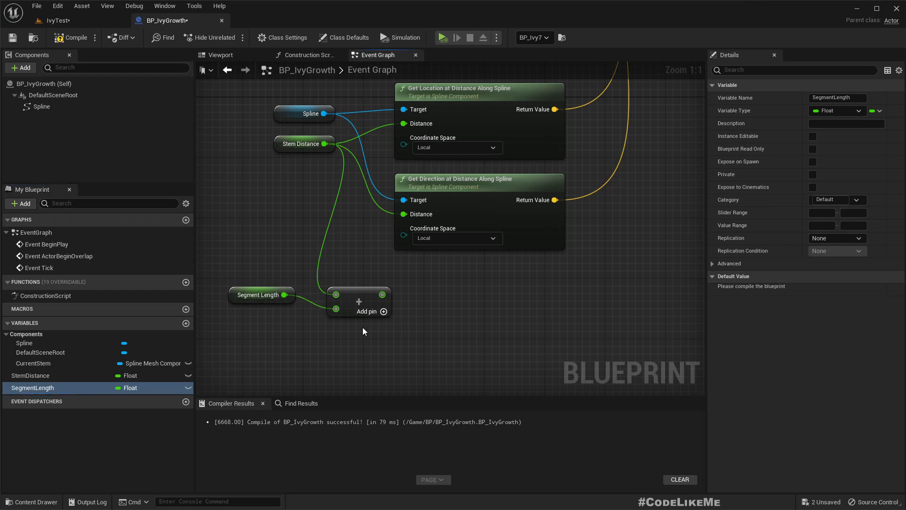
drag(364, 291, 365, 276)
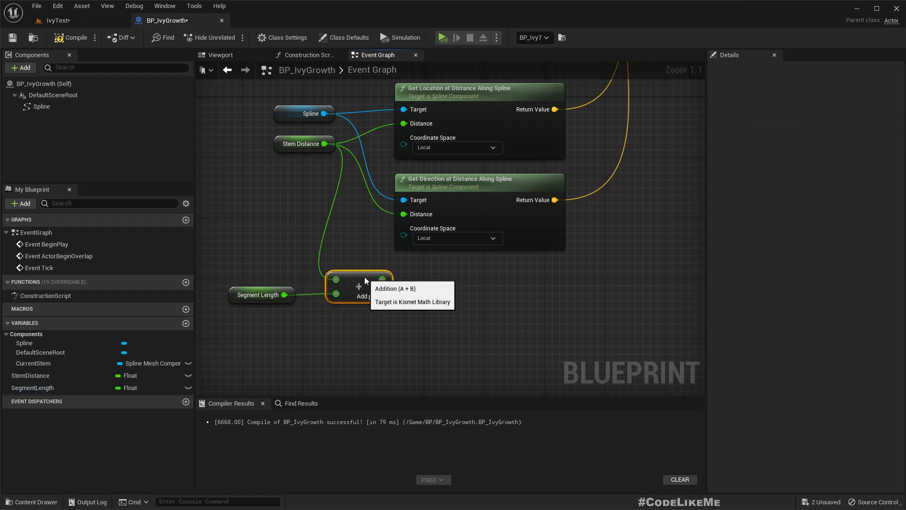
- Compile the blueprint and set the SegmentLength variable's default value to 50
drag(244, 272, 351, 323)
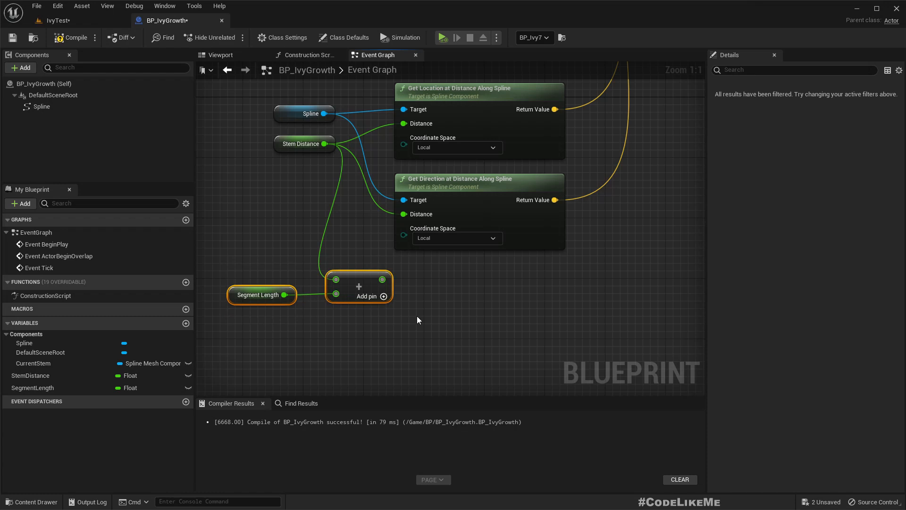
click(71, 38)
click(231, 297)
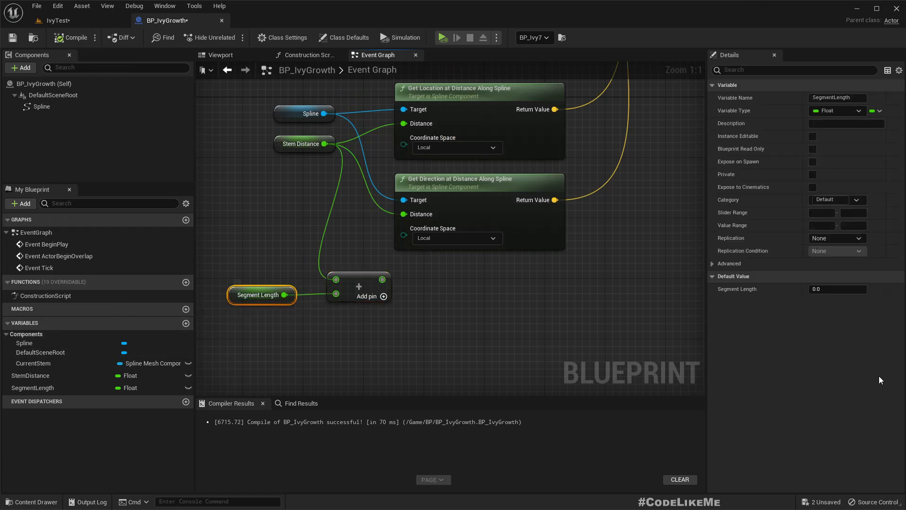
click(837, 291)
text(50)
key(Return)
- Duplicate the Get Location and Get Direction at Distance Along Spline nodes and align the copies below the originals
scroll(601, 291, down, 2)
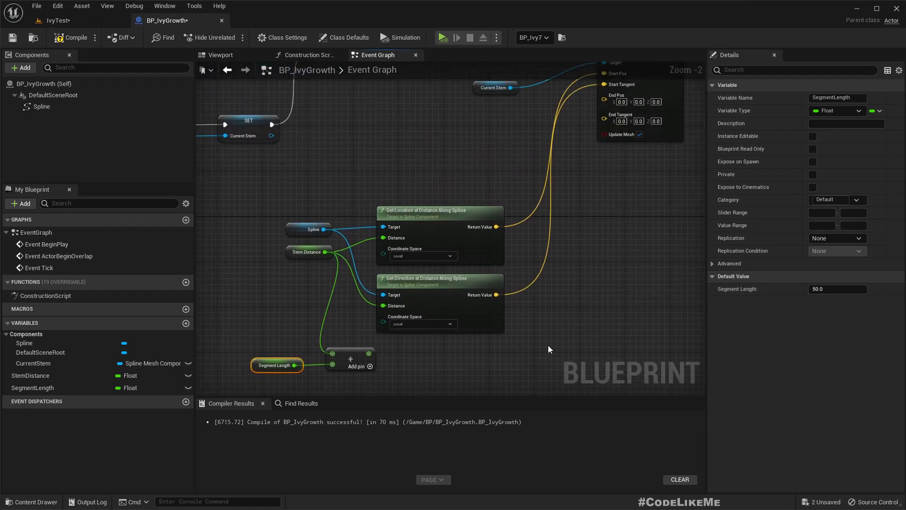
scroll(547, 346, down, 2)
click(515, 173)
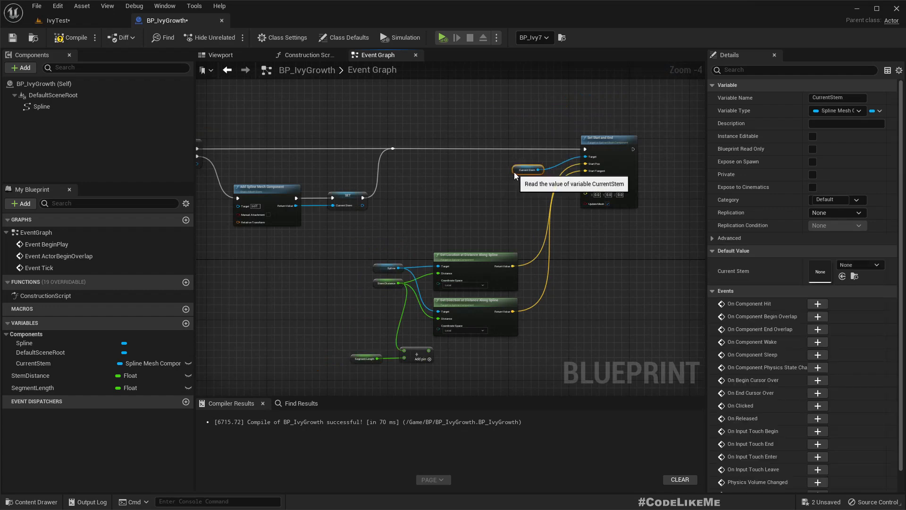
scroll(550, 310, up, 2)
right_drag(551, 310, 538, 256)
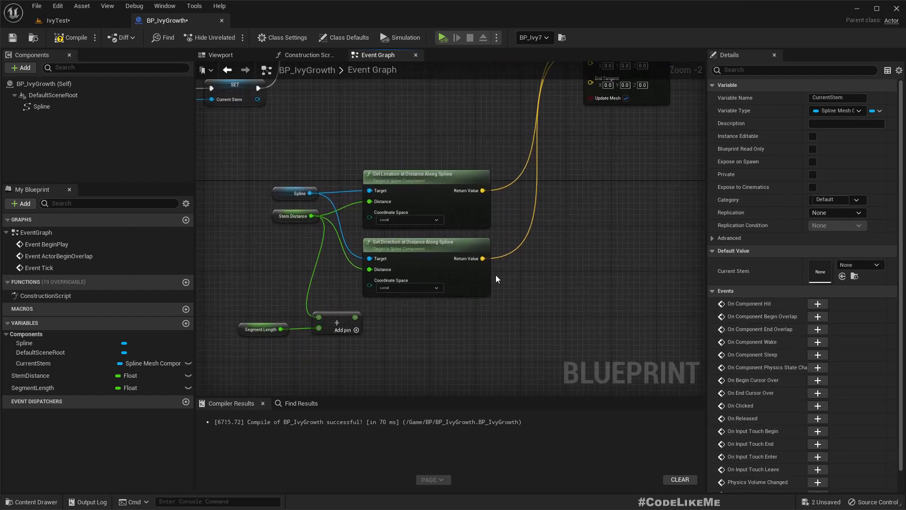
drag(519, 331, 427, 185)
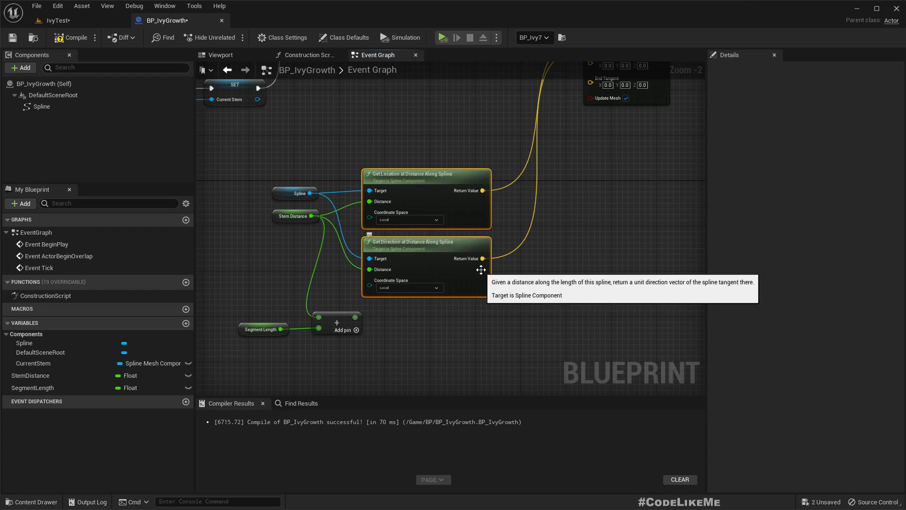
key(ctrl+c)
key(ctrl+v)
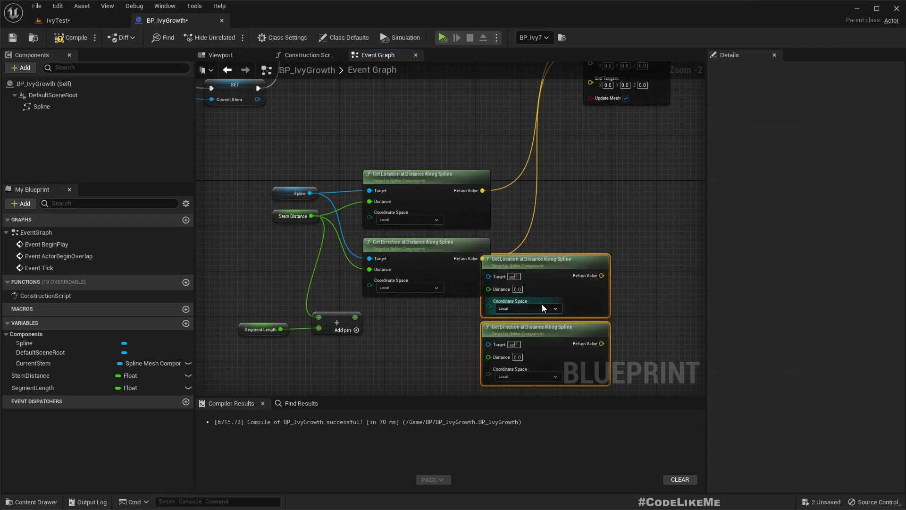
drag(556, 267, 458, 315)
drag(431, 126, 481, 282)
drag(471, 249, 491, 249)
right_drag(373, 295, 386, 195)
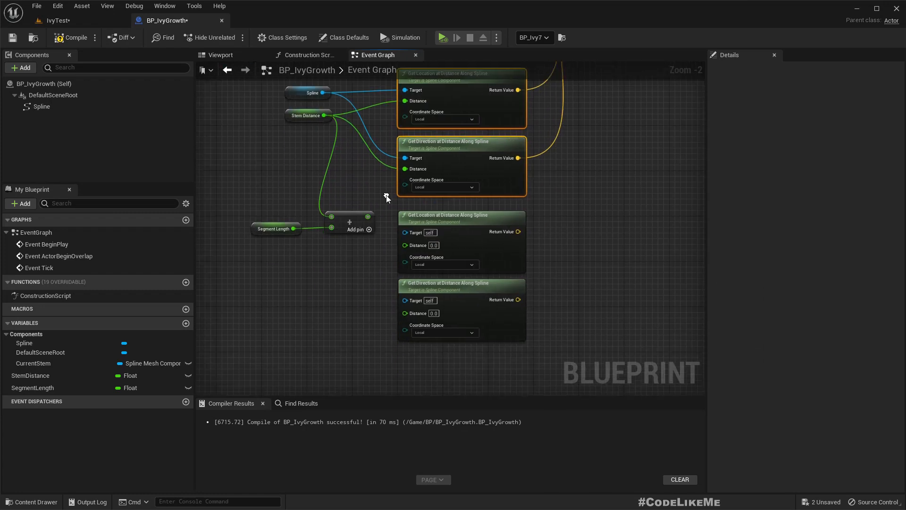
- Connect Spline to the Target and the addition result to the Distance of both duplicated location and direction nodes
drag(322, 93, 412, 234)
drag(323, 93, 405, 300)
scroll(379, 252, up, 1)
scroll(378, 248, up, 1)
drag(362, 207, 413, 242)
drag(362, 206, 421, 336)
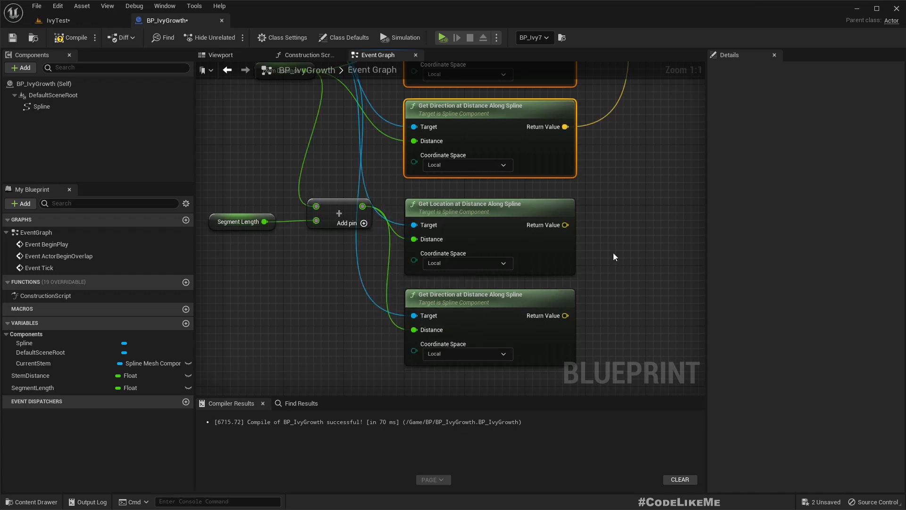
- Copy the Stem Distance, Segment Length and addition nodes into the empty area below Event Tick
scroll(502, 318, down, 5)
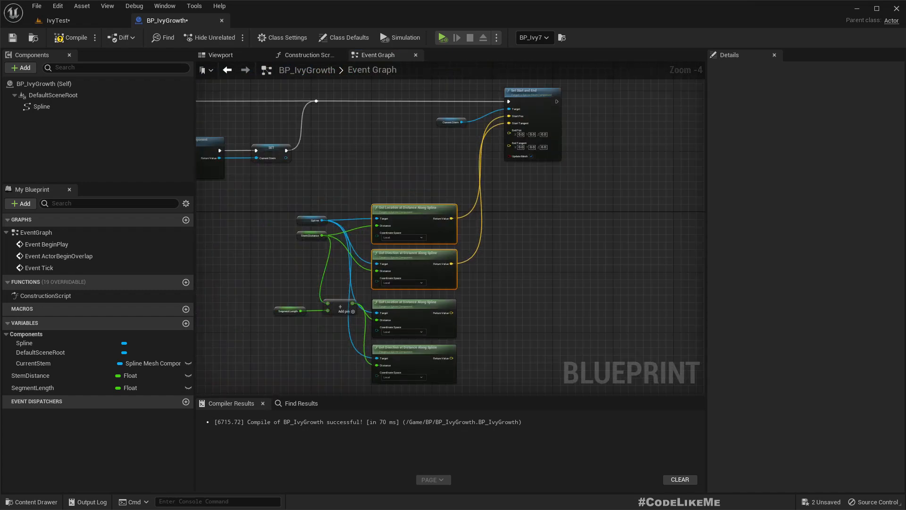
right_drag(270, 256, 418, 209)
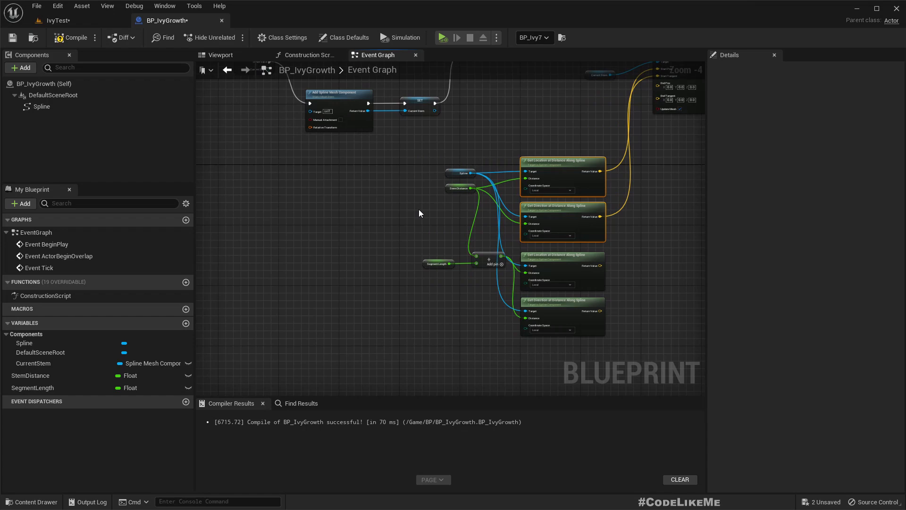
scroll(418, 213, up, 2)
right_drag(462, 259, 398, 211)
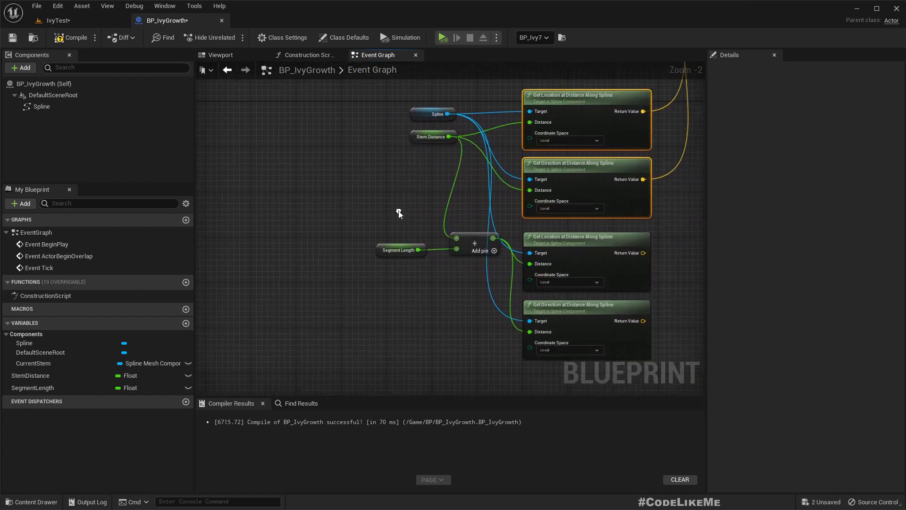
scroll(408, 226, up, 2)
click(394, 108)
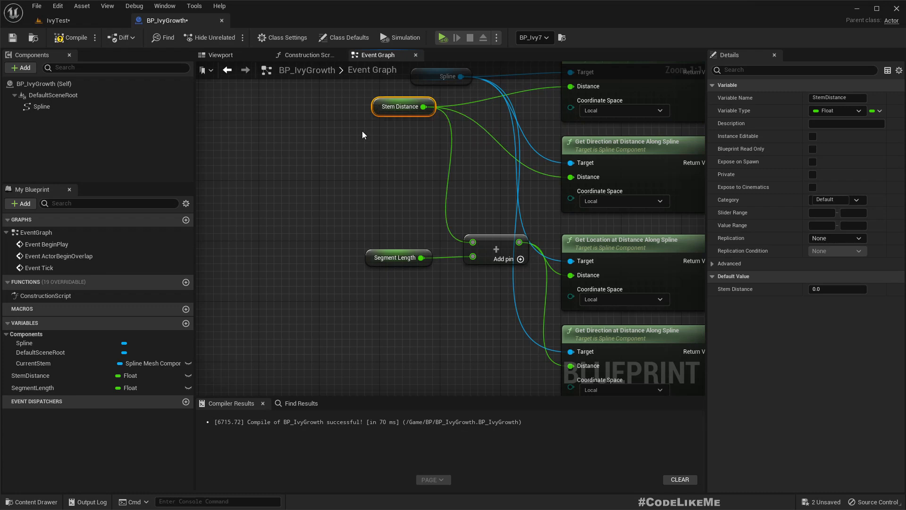
shift+drag(391, 227, 483, 279)
right_drag(331, 148, 434, 190)
scroll(353, 203, down, 4)
right_drag(349, 235, 876, 339)
right_drag(569, 301, 262, 251)
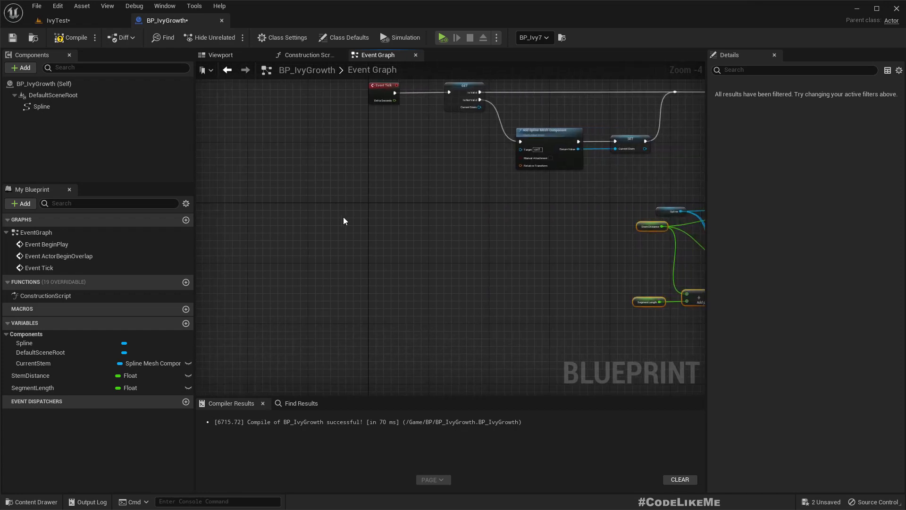
key(ctrl+v)
- Arrange the pasted Stem Distance, Segment Length and addition nodes into a compact group
drag(346, 175, 347, 206)
click(356, 234)
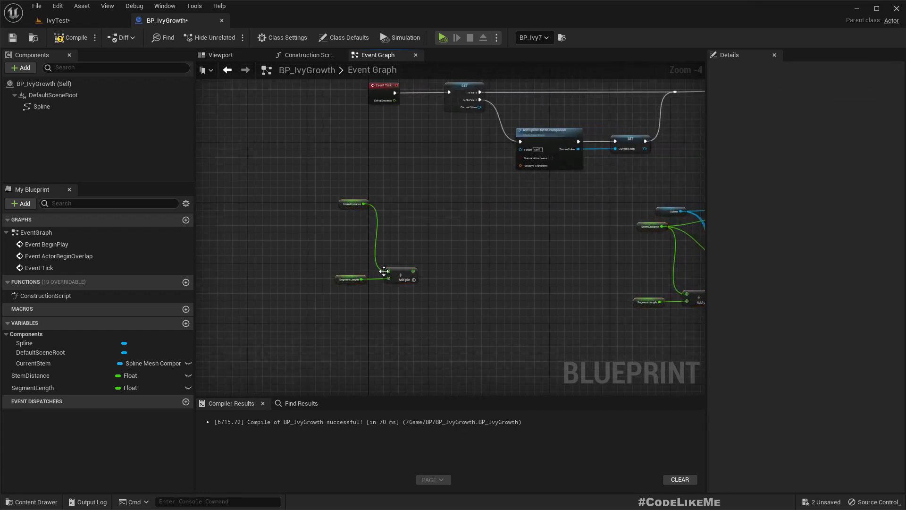
drag(364, 276, 461, 208)
scroll(401, 219, up, 4)
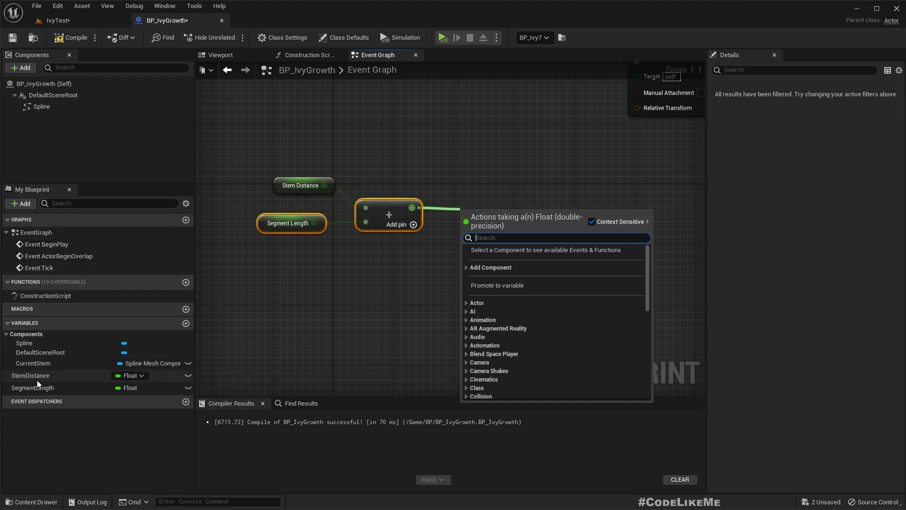
- Add a Spline getter above the pasted Stem Distance node and create a Get Spline Length node from it
drag(33, 105, 373, 150)
text(leng)
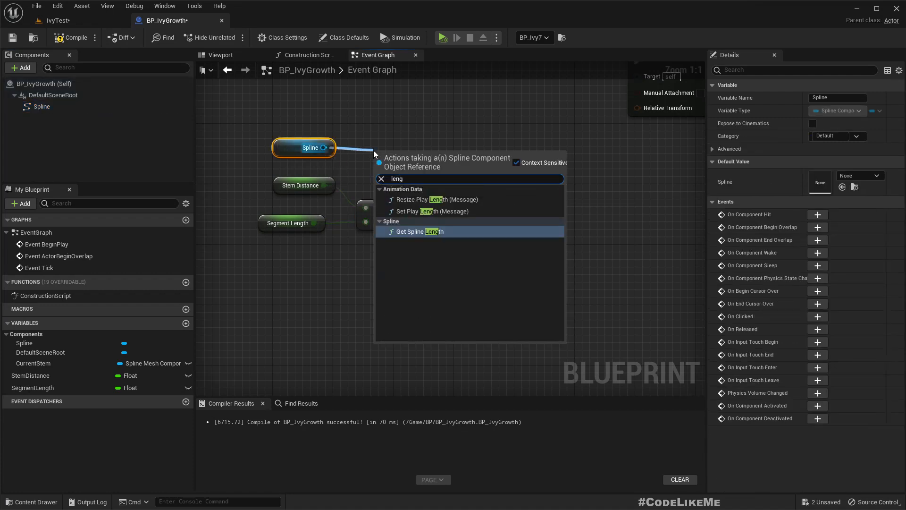
key(Return)
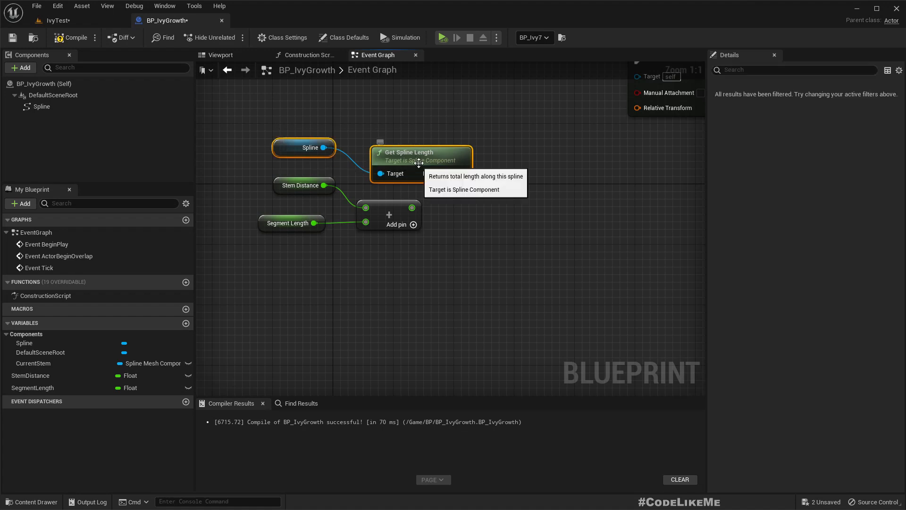
- Add a greater-than (>) node comparing the spline length with the sum of Stem Distance and Segment Length
drag(416, 154, 470, 151)
text(>)
key(Return)
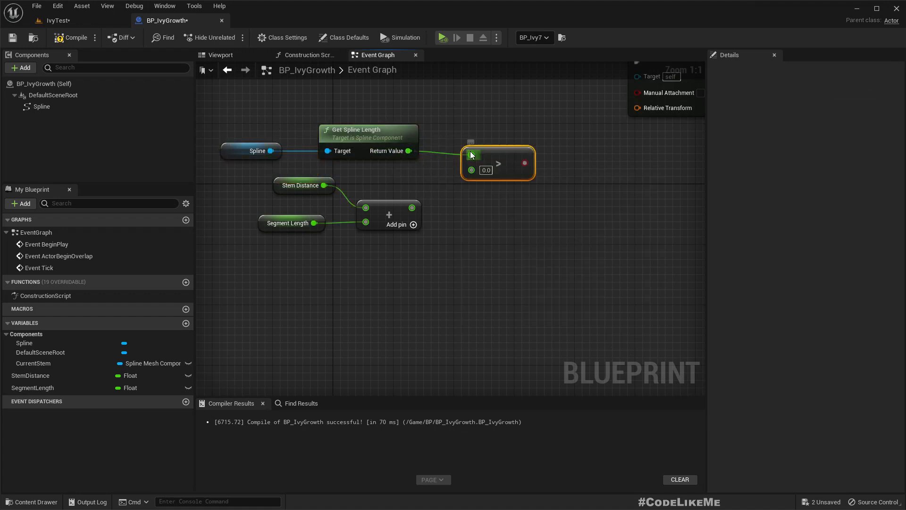
drag(412, 208, 471, 170)
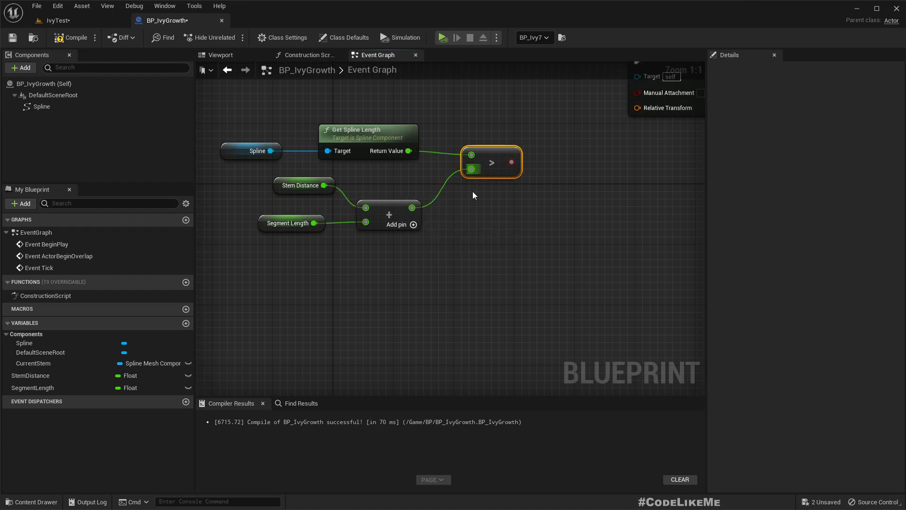
- Move the whole spline length comparison group further left, below Event Tick
scroll(462, 271, down, 6)
scroll(477, 266, down, 1)
right_drag(657, 265, 519, 217)
scroll(523, 219, up, 3)
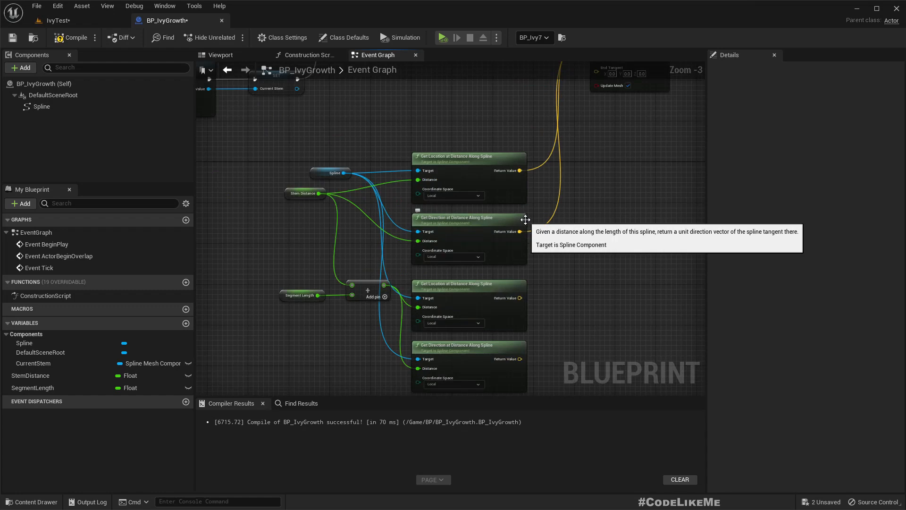
right_drag(267, 243, 541, 339)
drag(248, 278, 449, 347)
drag(442, 309, 345, 274)
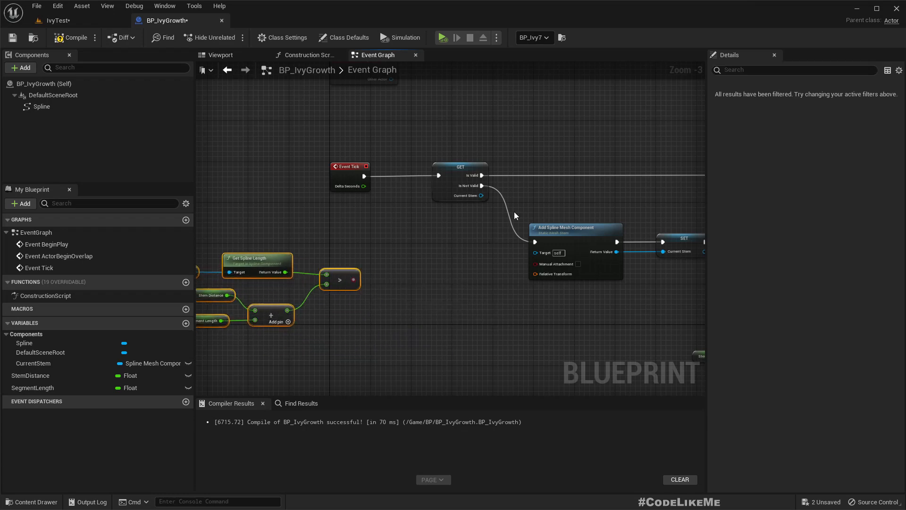
- Insert a Branch between Event Tick and the Current Stem validity check, using the greater-than result as its Condition
click(301, 167)
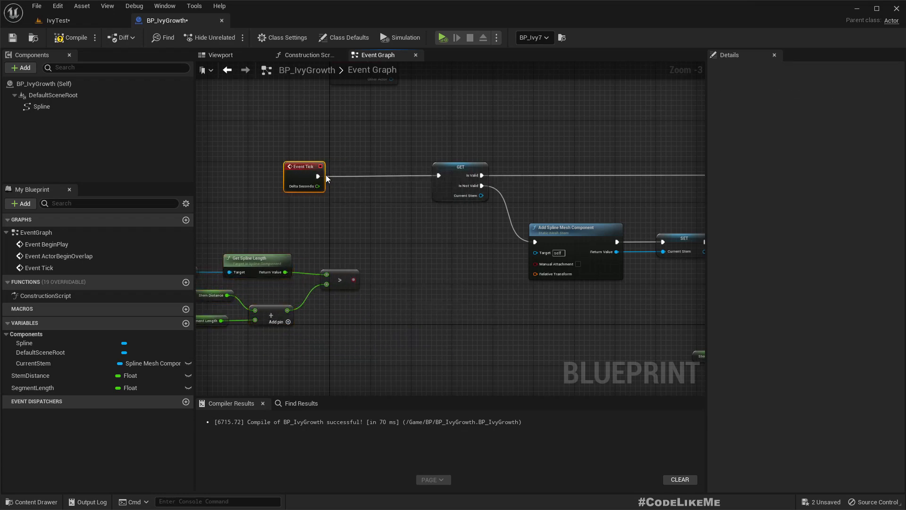
drag(313, 179, 367, 177)
text(branch)
key(Return)
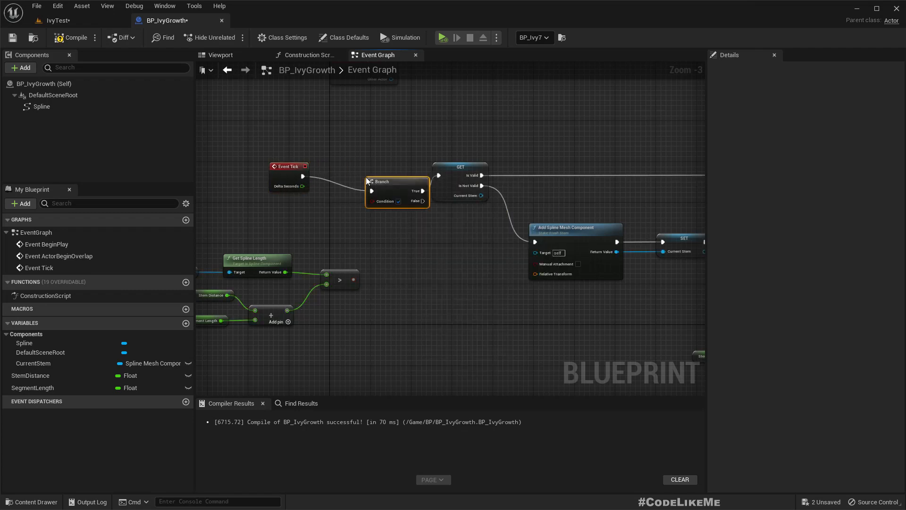
drag(397, 187, 377, 172)
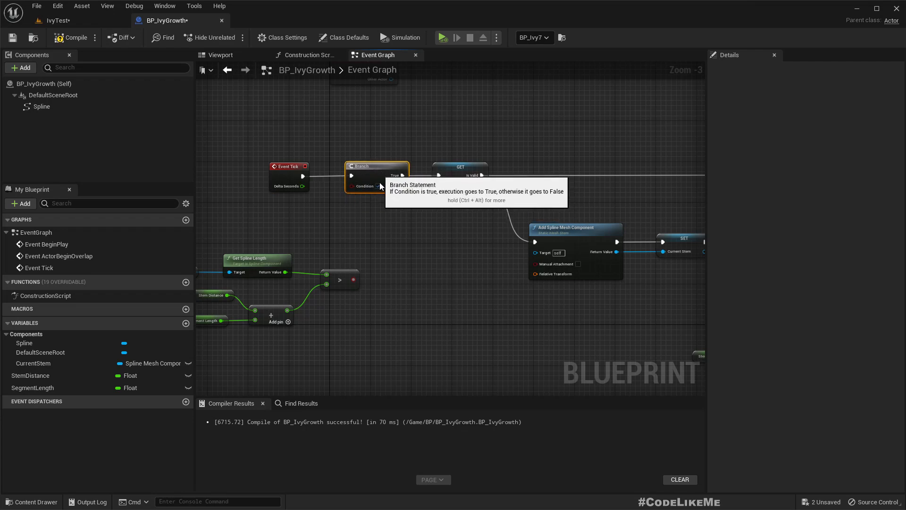
drag(353, 280, 353, 186)
- Move the Set Start and End node further right to make room beside the spline distance nodes
right_drag(430, 243, 261, 217)
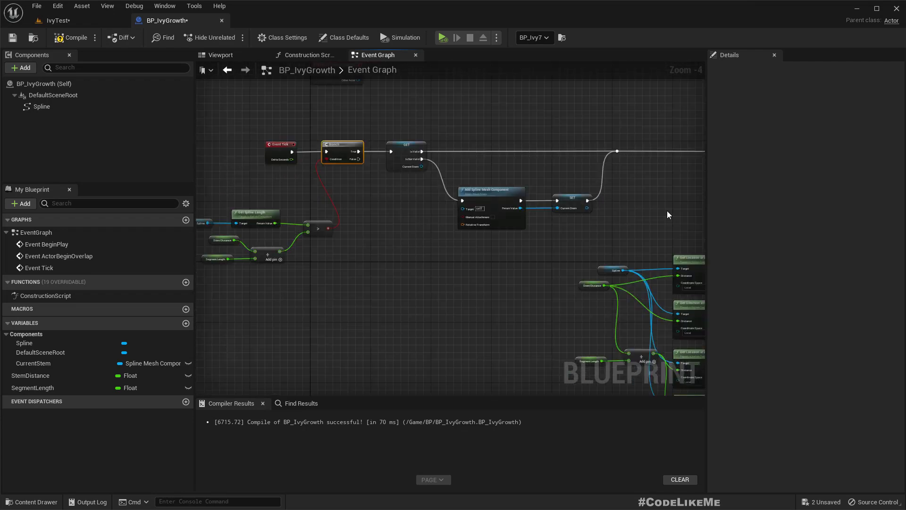
right_drag(621, 210, 188, 162)
drag(411, 111, 501, 109)
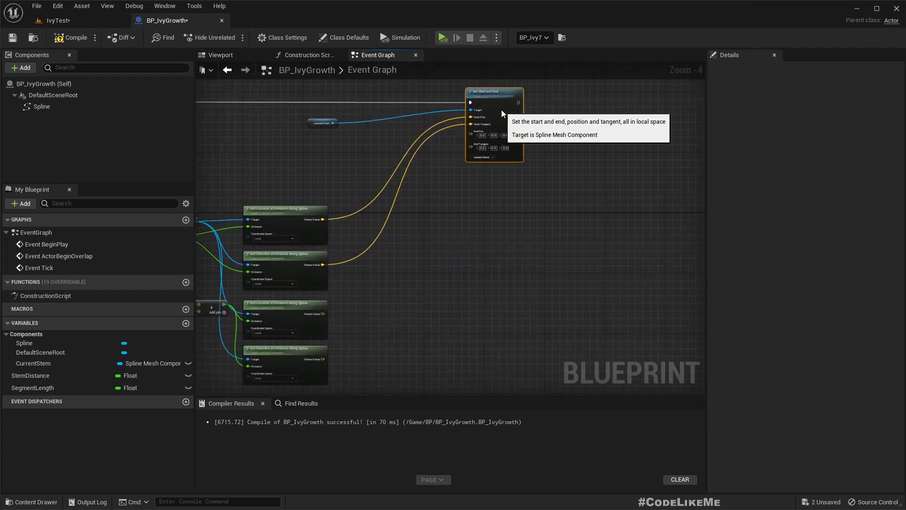
- Connect the duplicated direction node's Return Value to End Tangent on the Set Start and End node
right_drag(413, 245, 431, 339)
scroll(357, 279, up, 3)
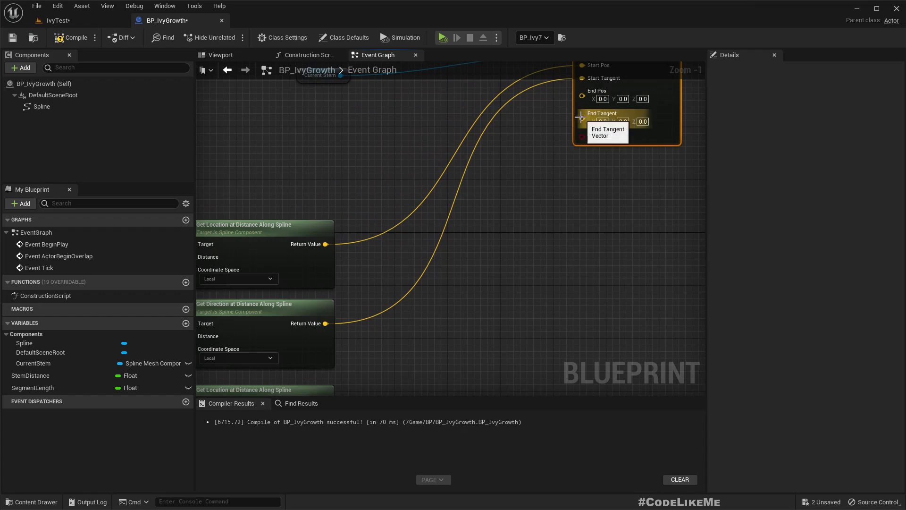
right_drag(529, 268, 403, 236)
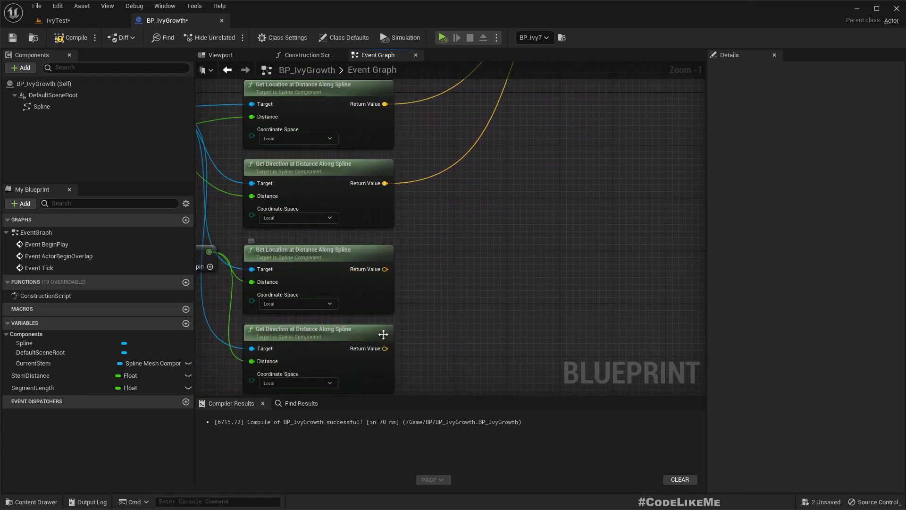
scroll(502, 221, down, 3)
scroll(453, 312, up, 1)
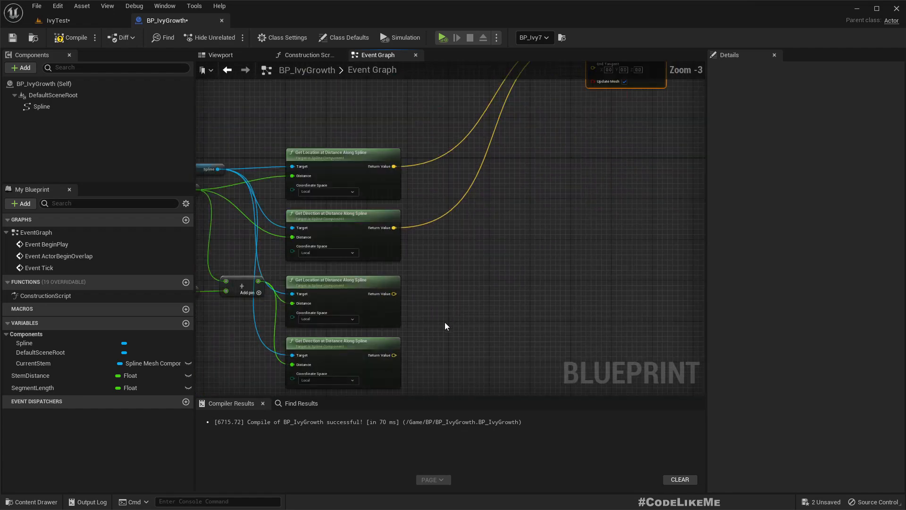
drag(394, 355, 613, 358)
right_drag(539, 358, 429, 90)
right_drag(310, 320, 360, 280)
- Add a Lerp (Vector) node with the original location node's result as A and the duplicated location node's as B
drag(333, 151, 441, 250)
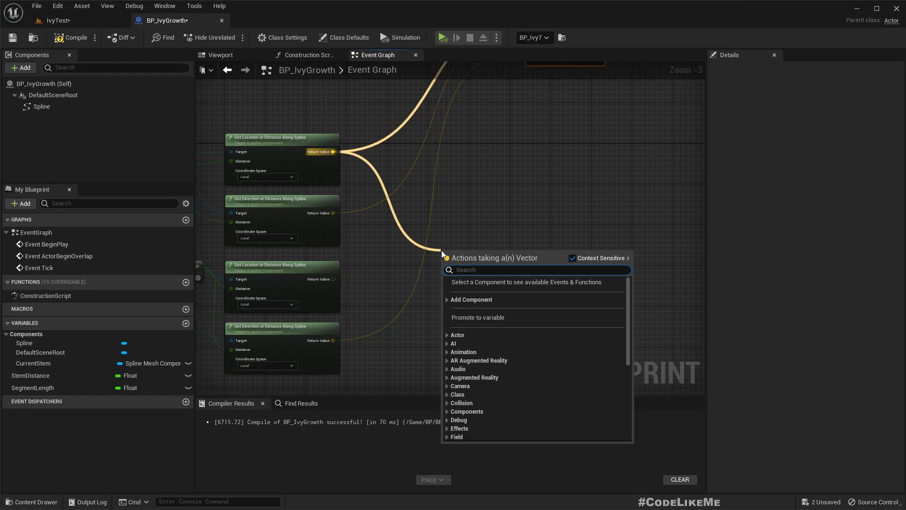
text(lerp)
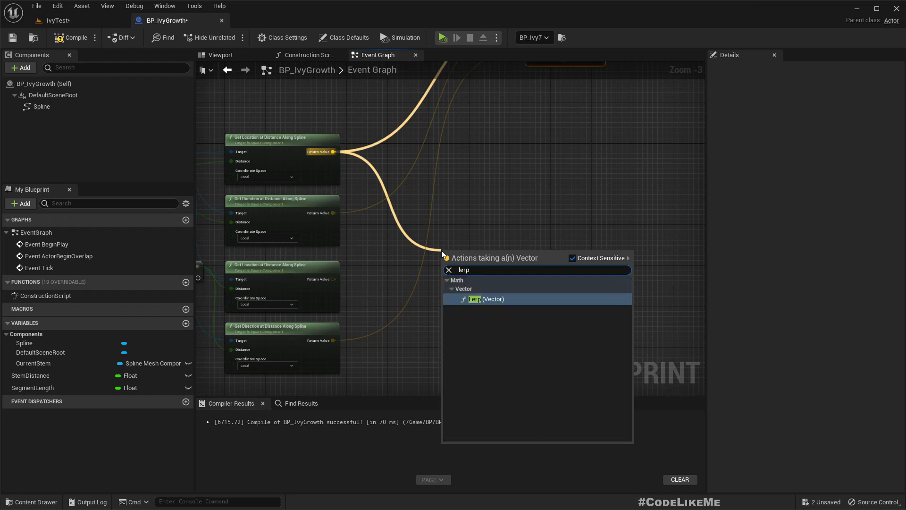
key(Return)
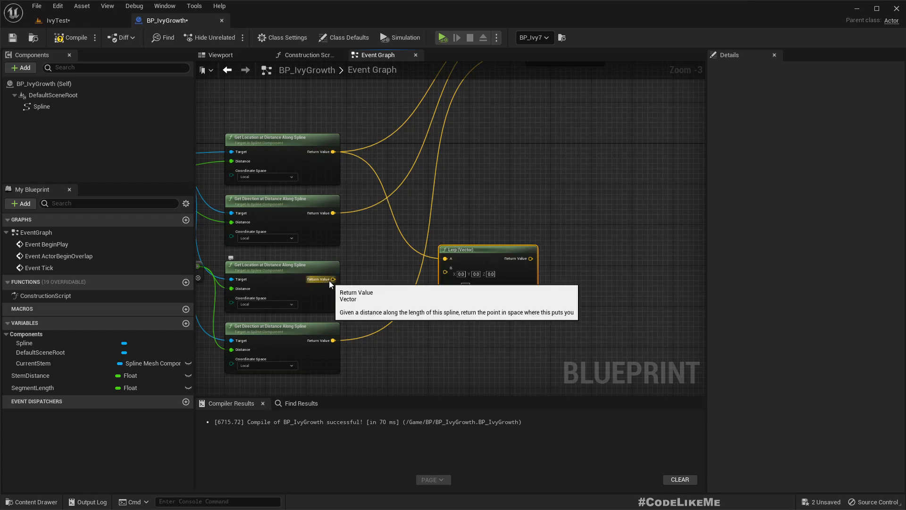
drag(333, 279, 446, 271)
- Promote the Lerp (Vector) node's Alpha input to a variable named GrowthAlpha, place its getter below the B wire, and compile the blueprint
scroll(445, 276, up, 3)
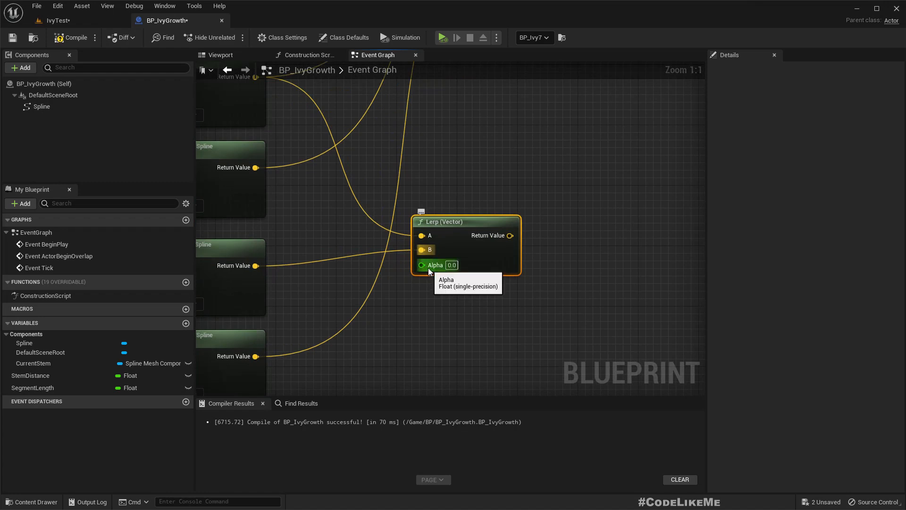
right_click(429, 268)
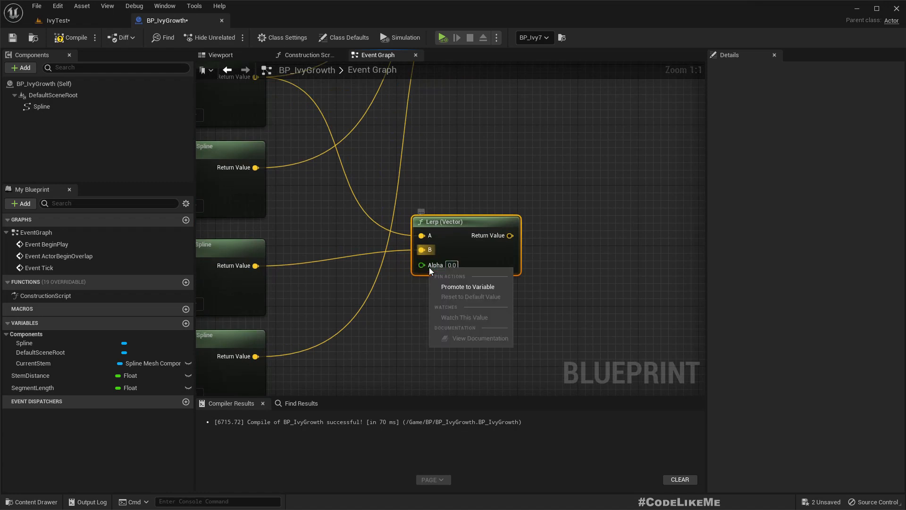
click(454, 290)
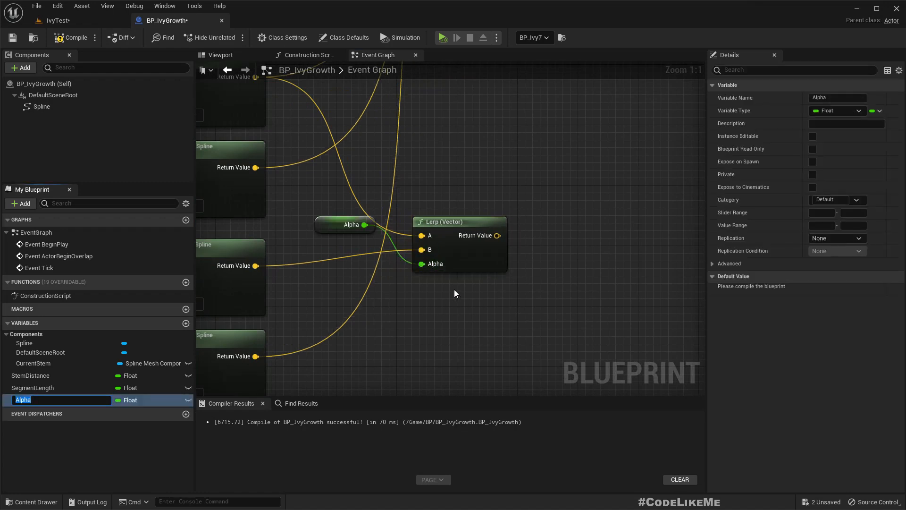
text(Growth)
key(Return)
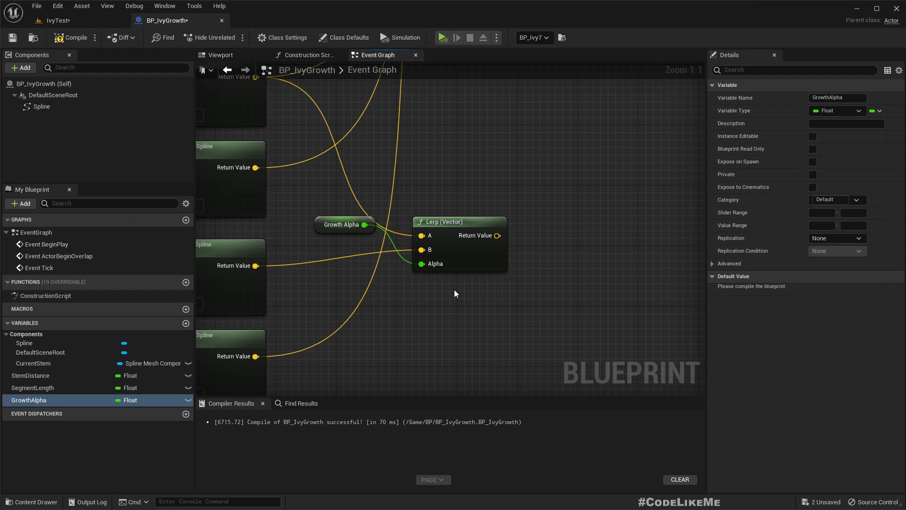
drag(324, 228, 333, 288)
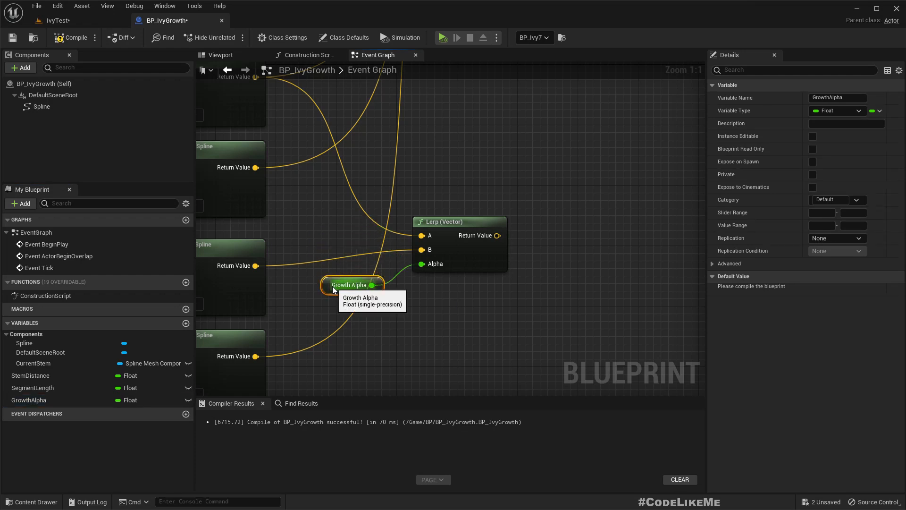
click(71, 38)
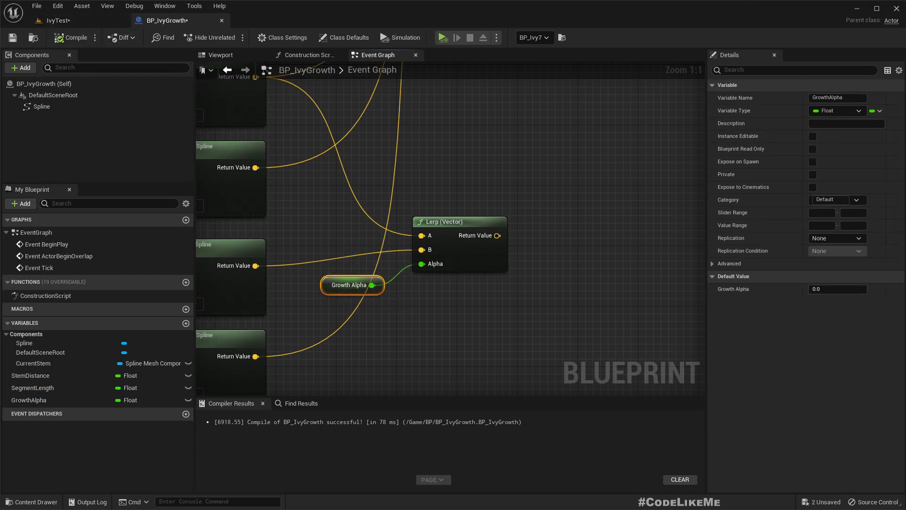
- Connect the Lerp (Vector) node's Return Value to End Pos on the Set Start and End node
scroll(494, 279, down, 1)
right_drag(540, 204, 466, 332)
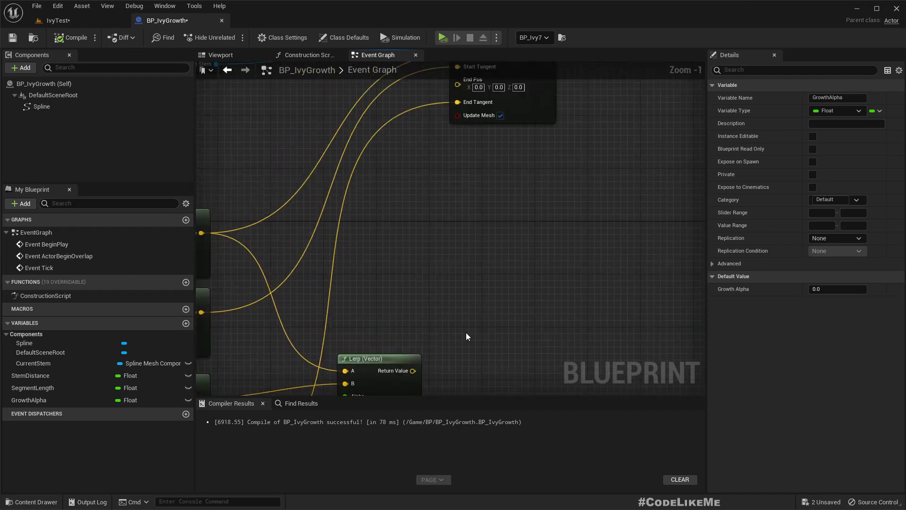
scroll(466, 332, down, 2)
drag(424, 361, 462, 138)
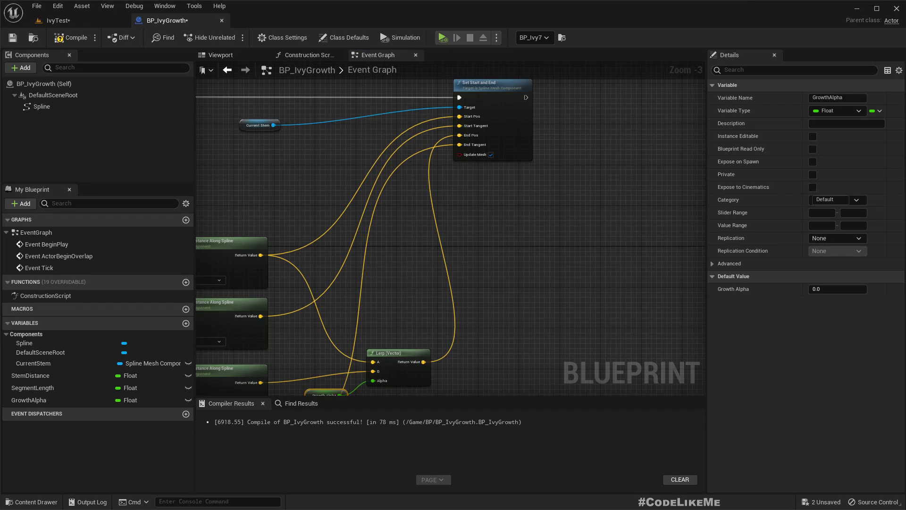
- Add a Set GrowthAlpha node and connect it to the execution output of the Set Start and End node
right_drag(211, 265, 220, 152)
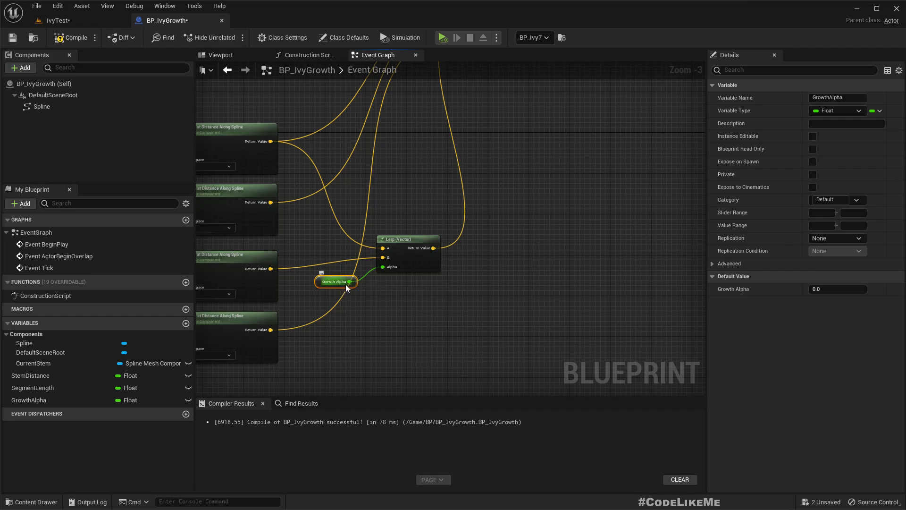
right_drag(524, 140, 486, 332)
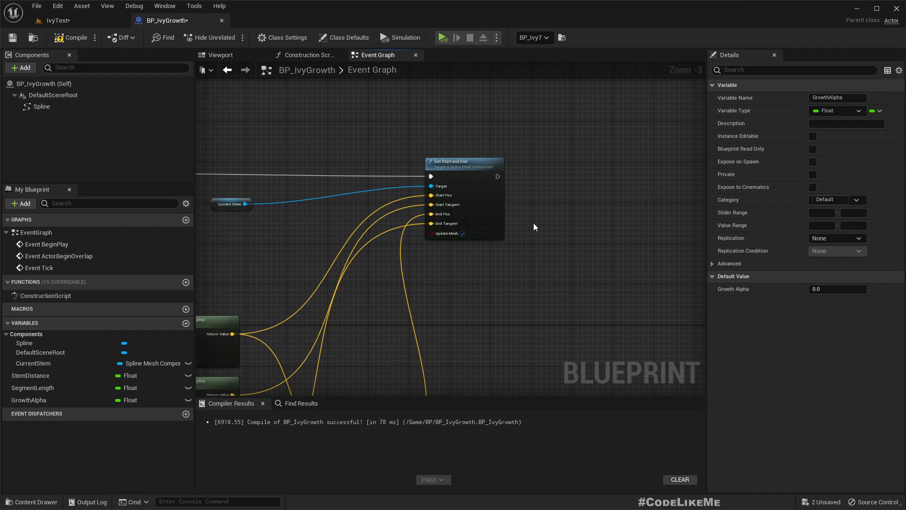
right_drag(533, 222, 359, 160)
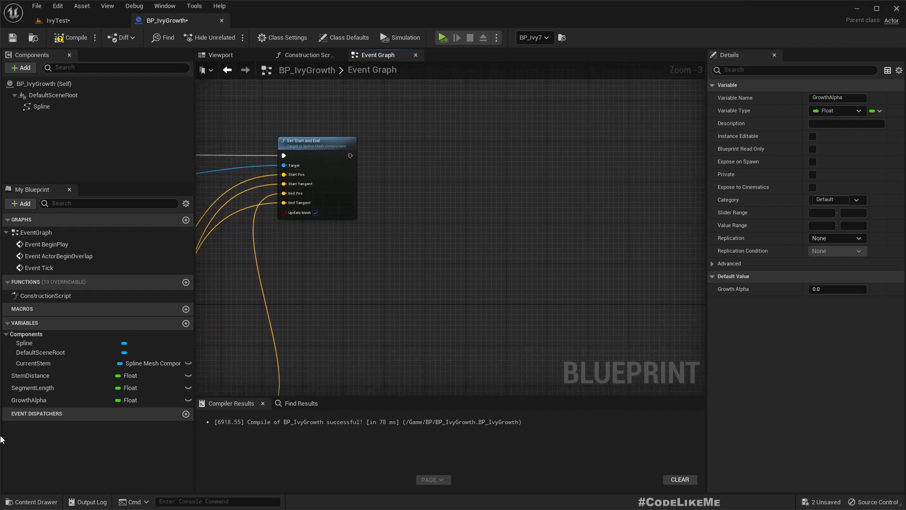
drag(26, 401, 530, 144)
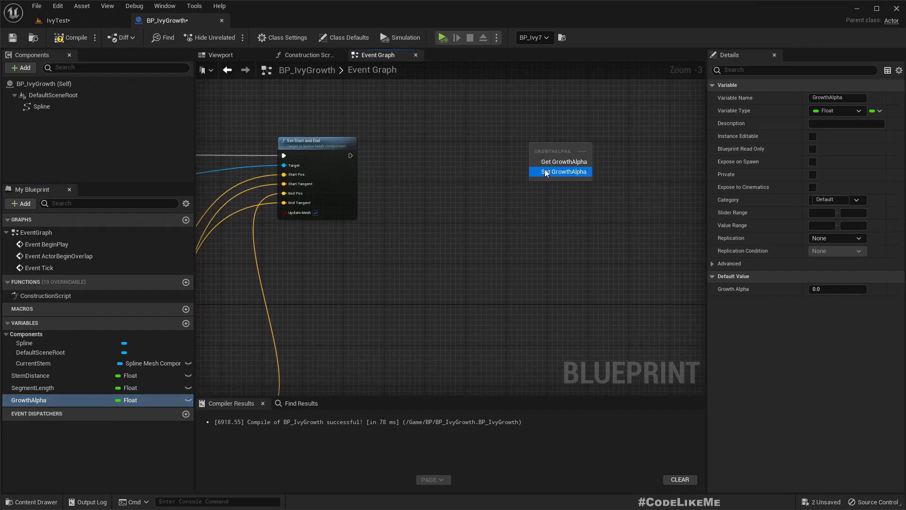
click(564, 172)
drag(350, 155, 565, 155)
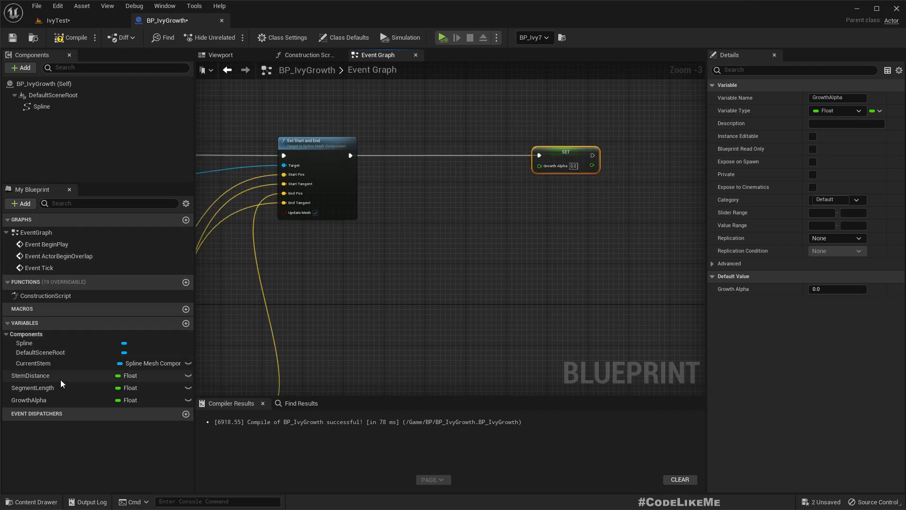
- Add a Get GrowthAlpha node feeding an Add node below the Set GrowthAlpha node, and straighten their connection
drag(29, 400, 481, 211)
click(445, 225)
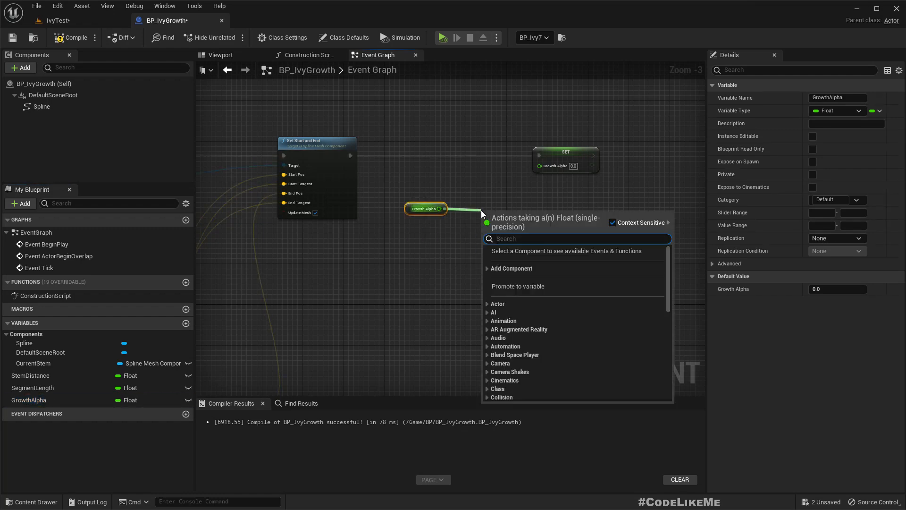
text(+)
click(492, 233)
scroll(493, 234, up, 3)
drag(378, 170, 491, 210)
key(q)
- Add a Get World Delta Seconds node and feed its Return Value into a new Multiply node
right_click(334, 256)
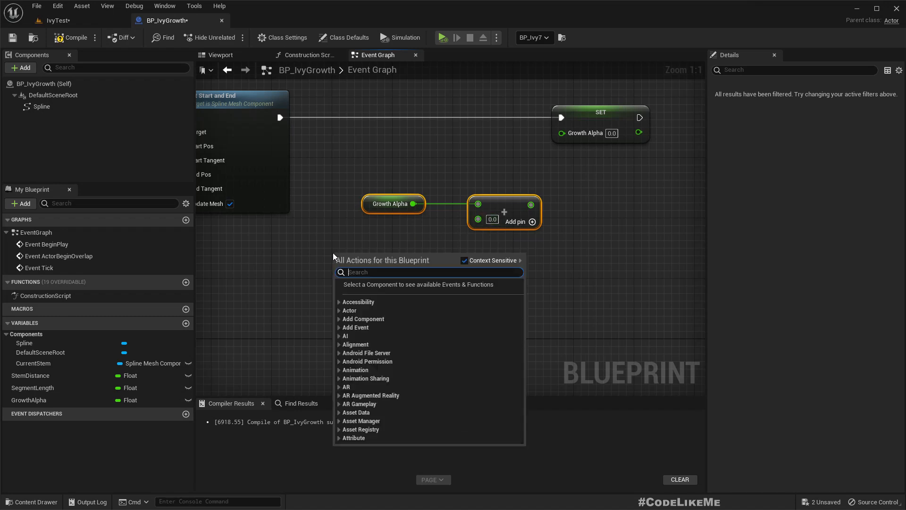
text(getworldg)
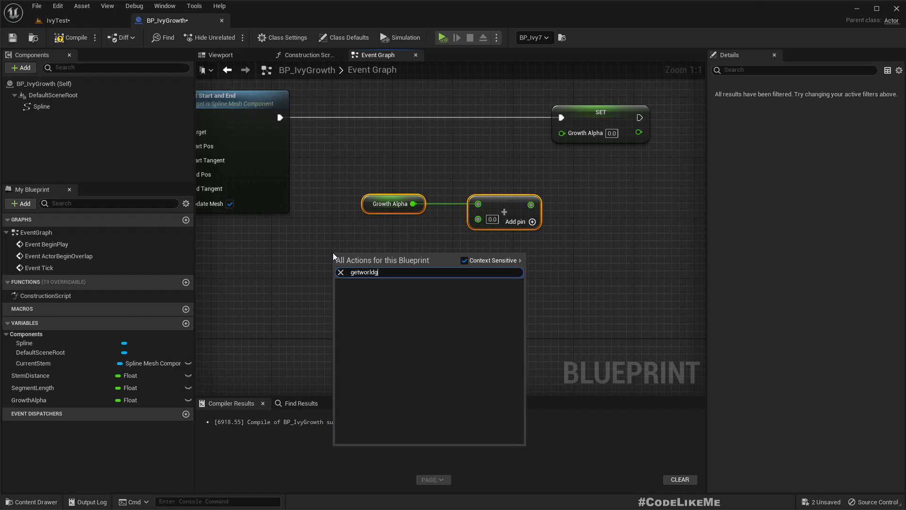
text(delta)
key(Return)
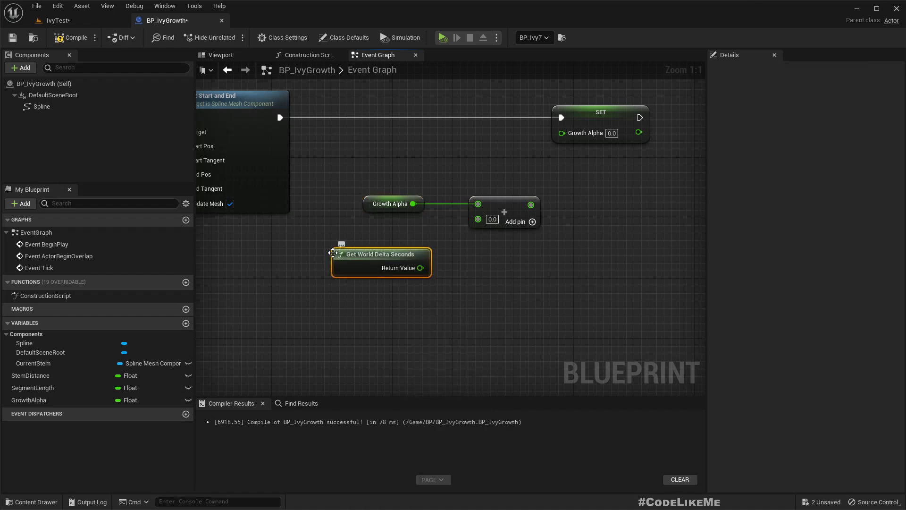
drag(420, 267, 451, 272)
text(*)
key(Return)
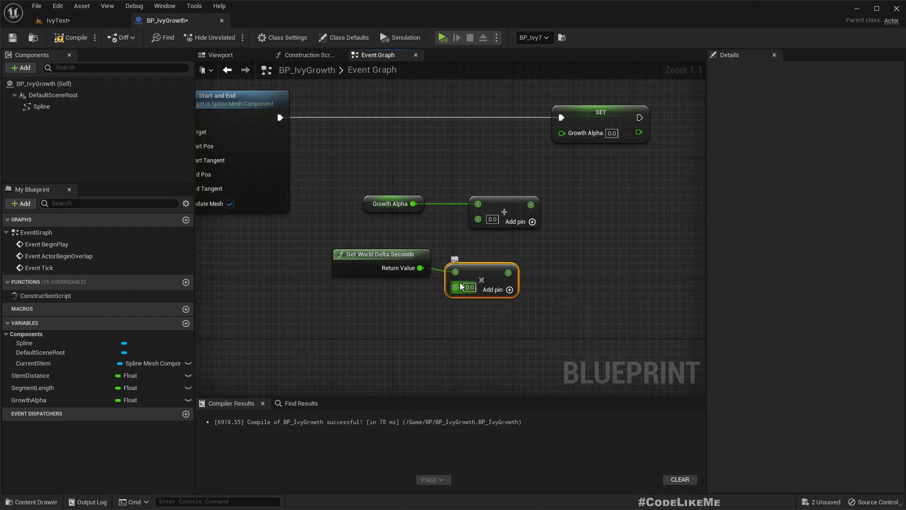
- Promote the Multiply node's second input to a variable named GrowthRate and align its getter under Get World Delta Seconds
right_click(455, 287)
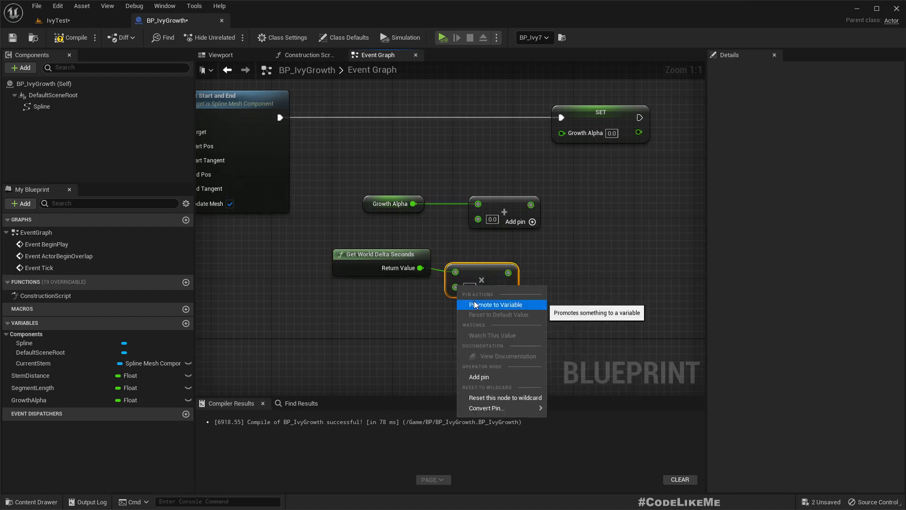
click(474, 301)
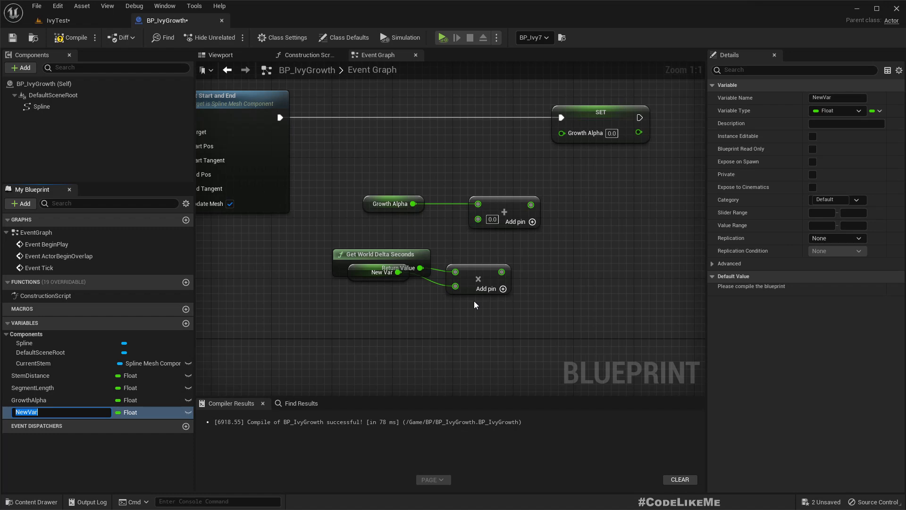
key(BackSpace)
text(GrowthRate)
key(Return)
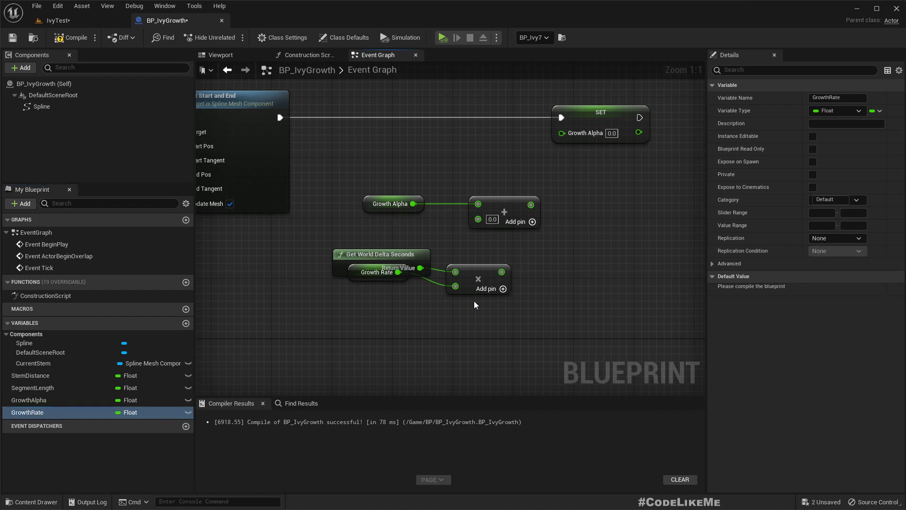
drag(351, 278, 347, 310)
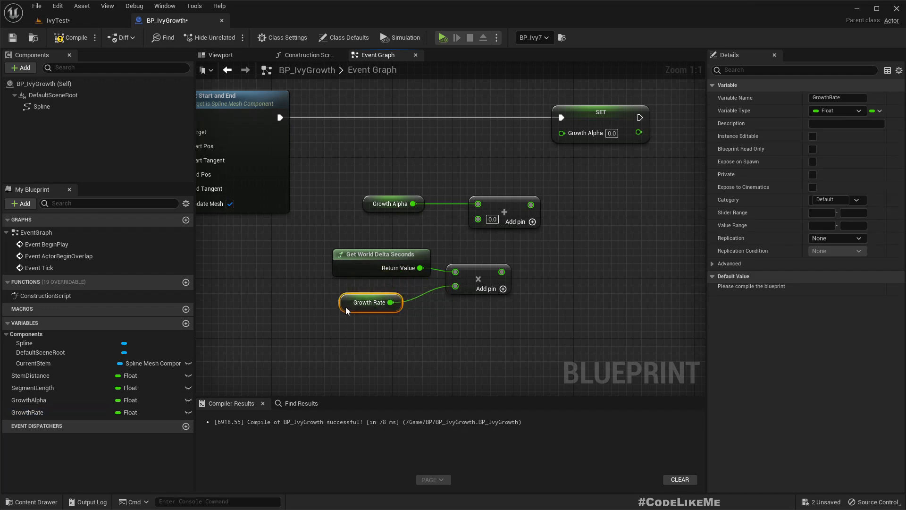
drag(337, 245, 457, 306)
key(shift+a)
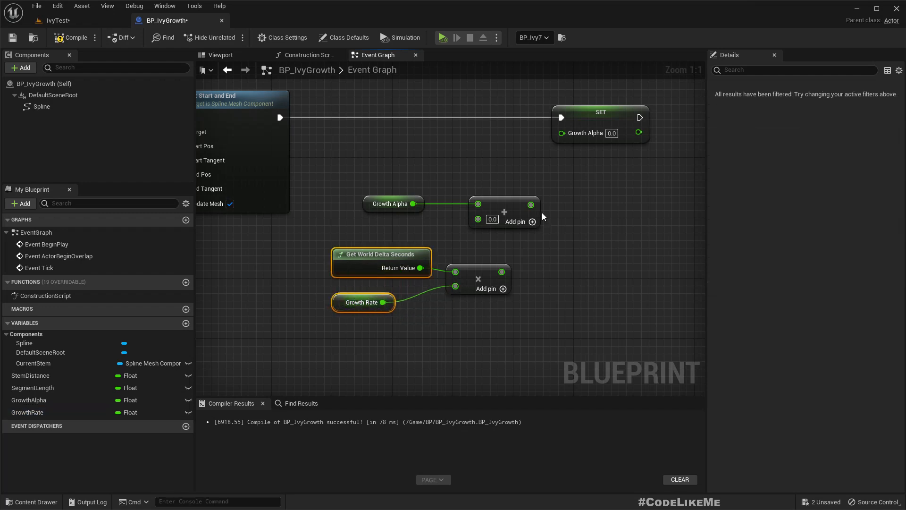
- Connect the Multiply result to the Add node's second input and shift the delta-seconds nodes to make room
drag(502, 207, 524, 208)
drag(502, 272, 503, 222)
drag(360, 236, 440, 276)
click(314, 302)
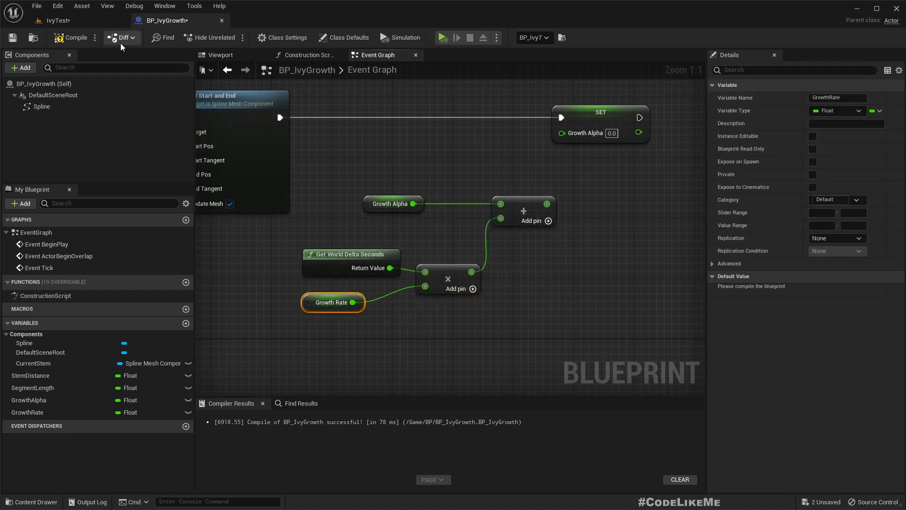
- Compile the blueprint and set the default value of GrowthRate to 0.5
click(71, 39)
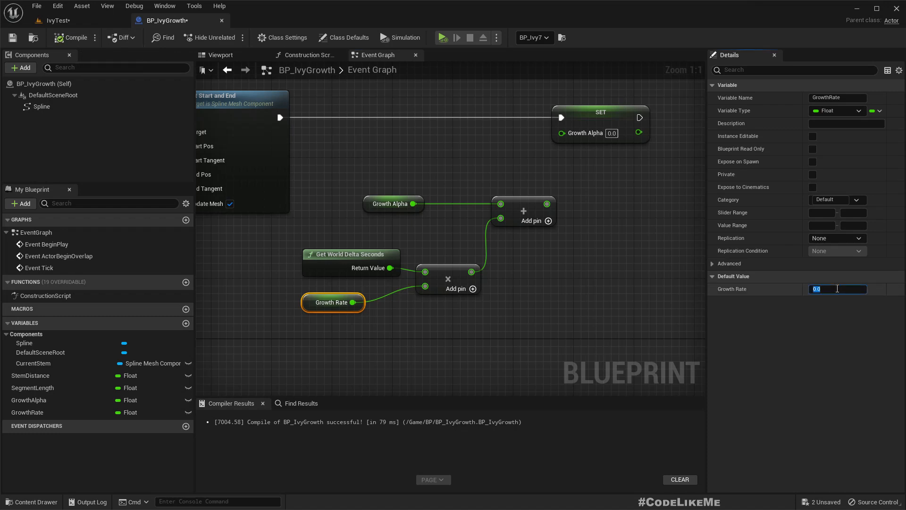
key(Return)
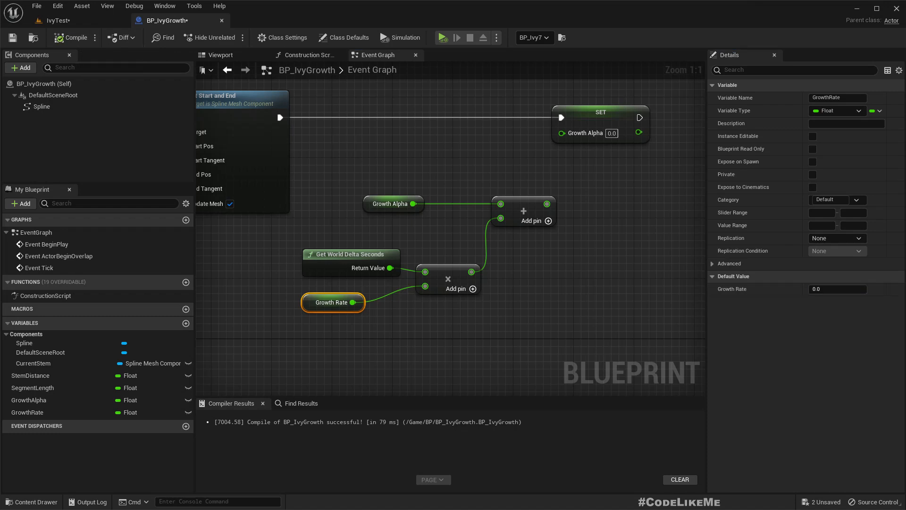
click(850, 288)
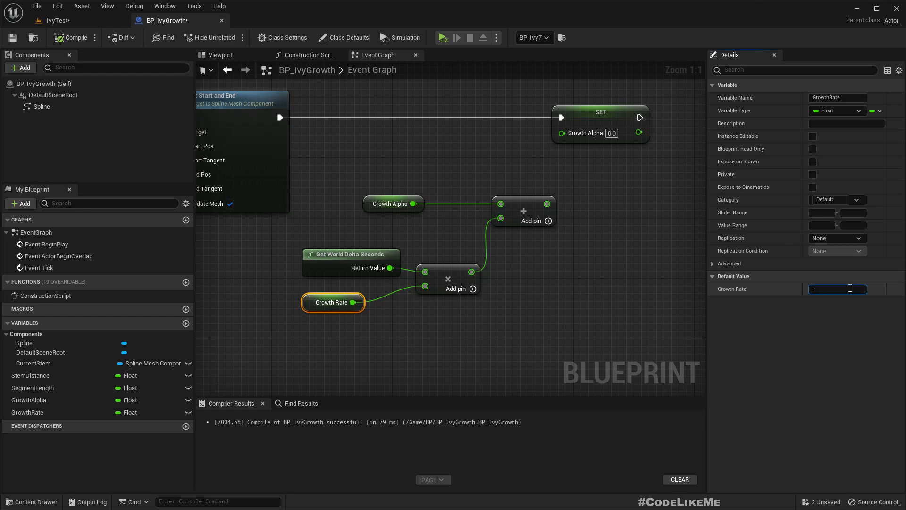
key(Return)
- Connect the Add node's result to the Growth Alpha input of the Set node
drag(547, 204, 561, 134)
scroll(598, 192, down, 1)
right_drag(562, 203, 509, 207)
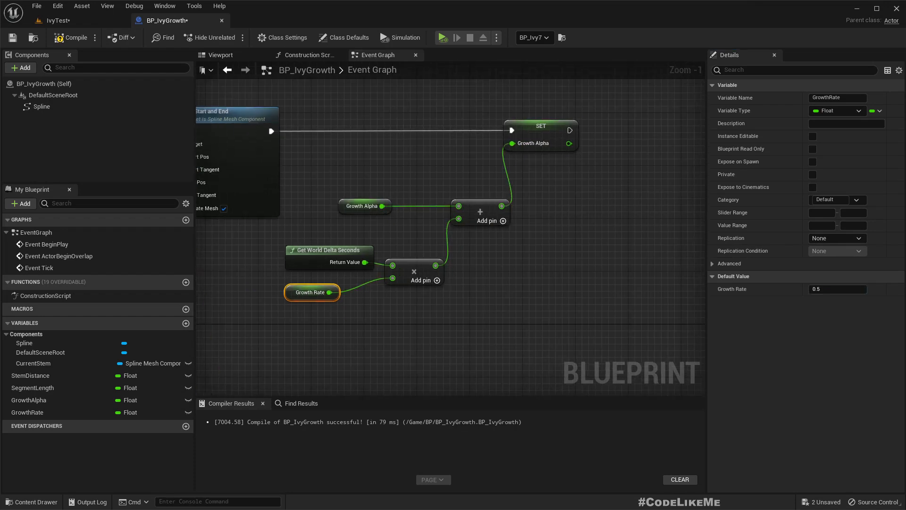
right_drag(403, 178, 221, 181)
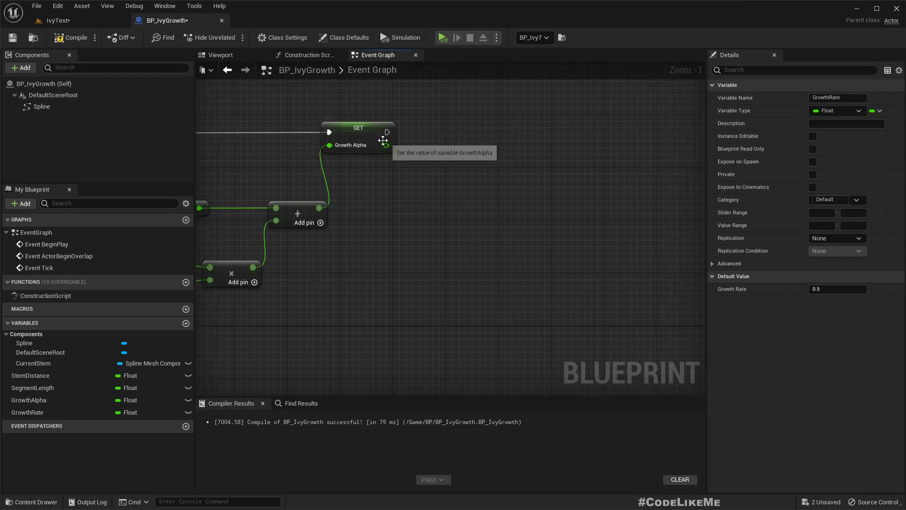
drag(386, 146, 424, 175)
text(<)
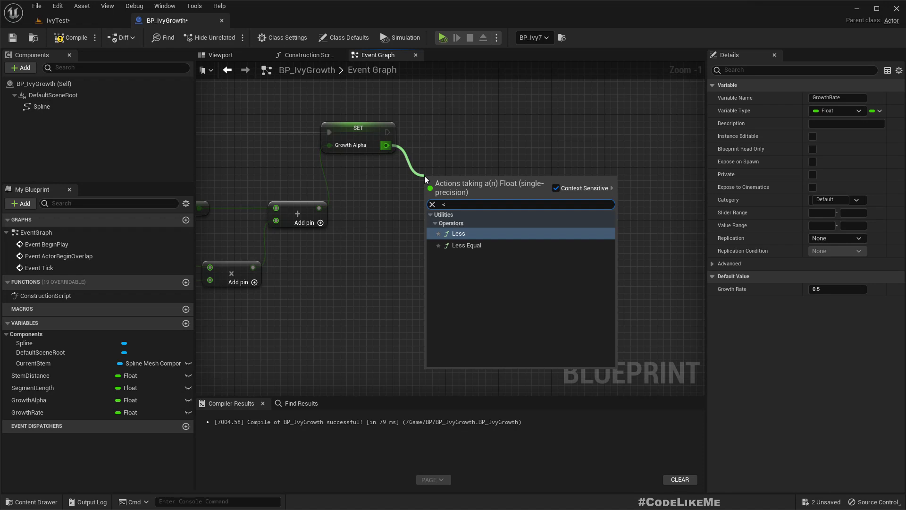
key(Return)
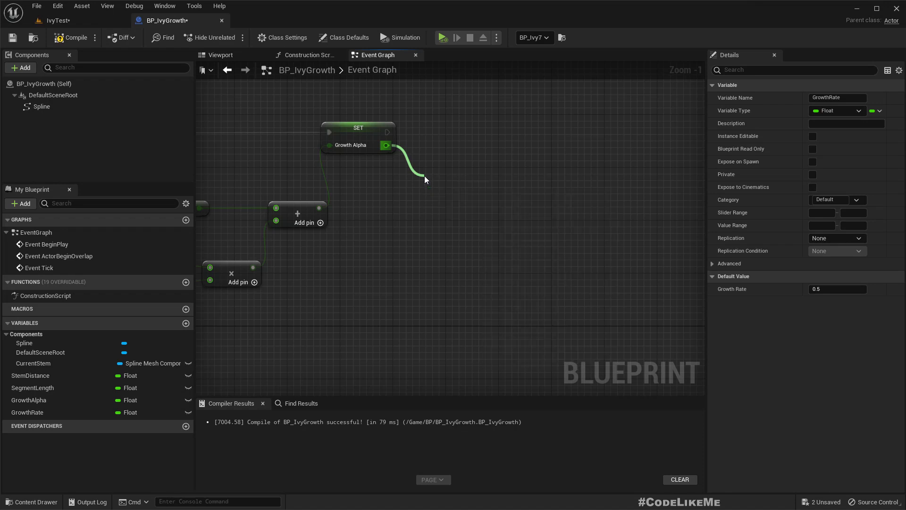
click(441, 194)
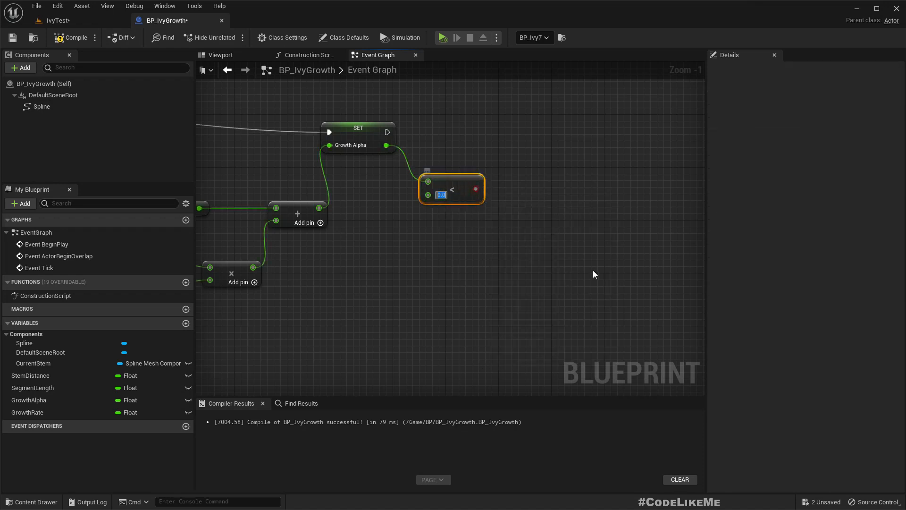
text(1)
key(Return)
key(Delete)
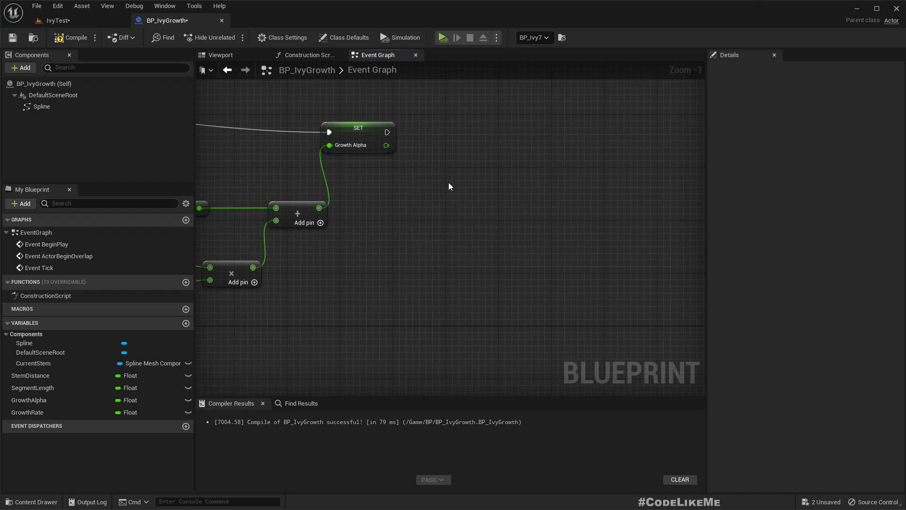
- Add a Greater comparison from the Set GrowthAlpha node's output value and set its second input to 1.0
drag(386, 146, 456, 215)
text(>)
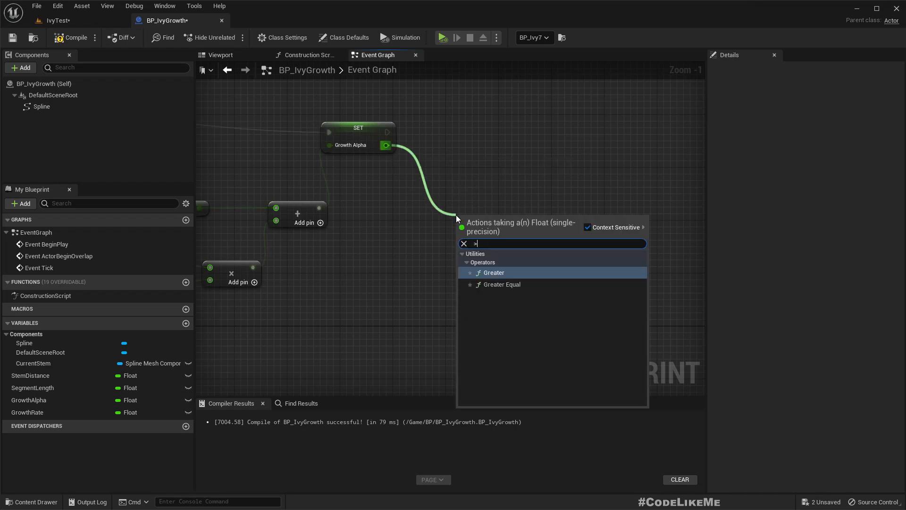
key(Return)
click(474, 235)
text(1)
key(Return)
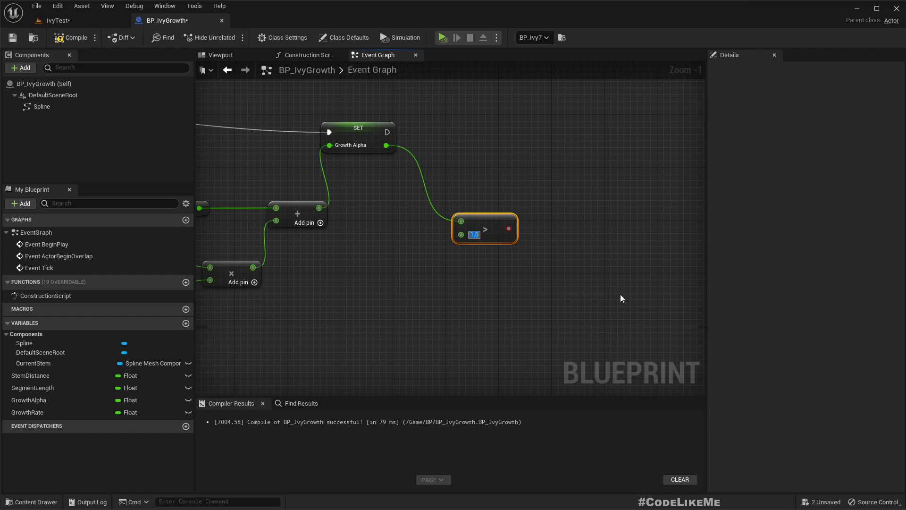
- Add a Branch after the Set GrowthAlpha node and connect the Greater comparison's result to its Condition
right_drag(620, 298, 586, 329)
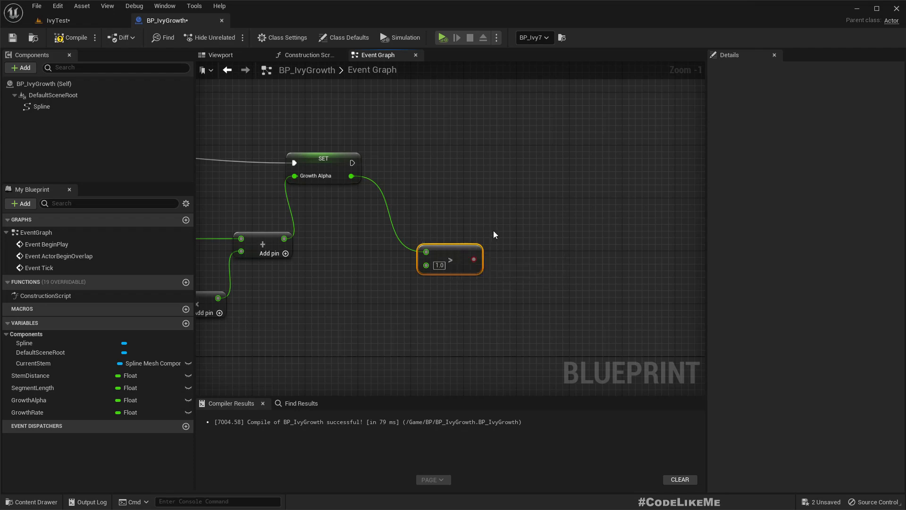
drag(352, 163, 519, 163)
text(bran)
key(Return)
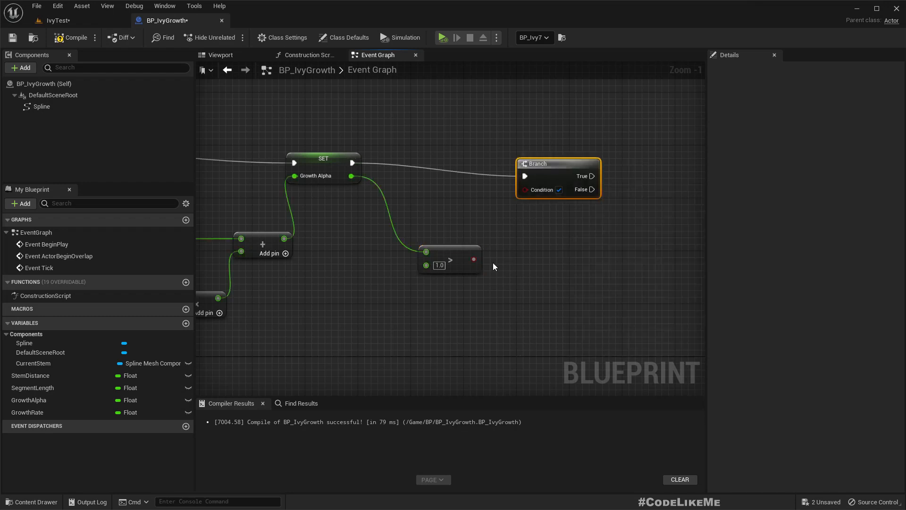
drag(472, 259, 556, 154)
right_drag(580, 234, 426, 237)
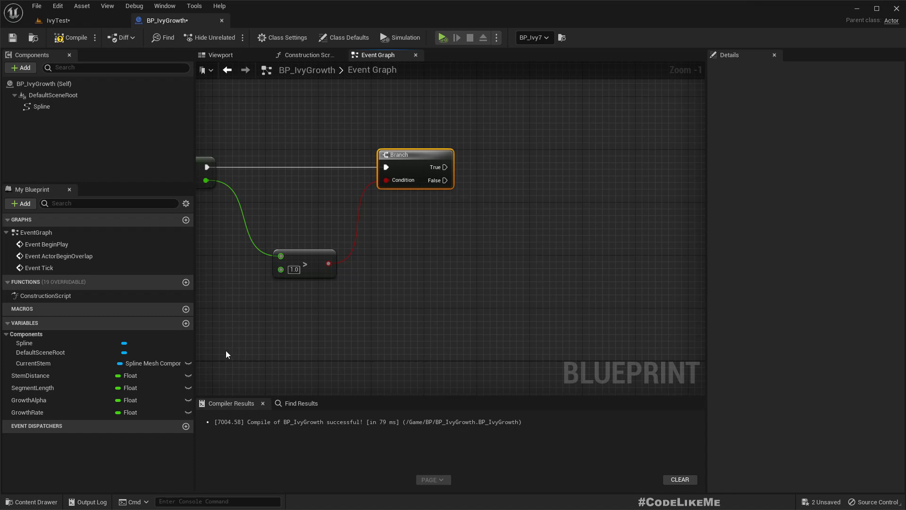
- Add a Set GrowthAlpha node with value 0.0 on the Branch's True output and align it with the Branch
click(24, 412)
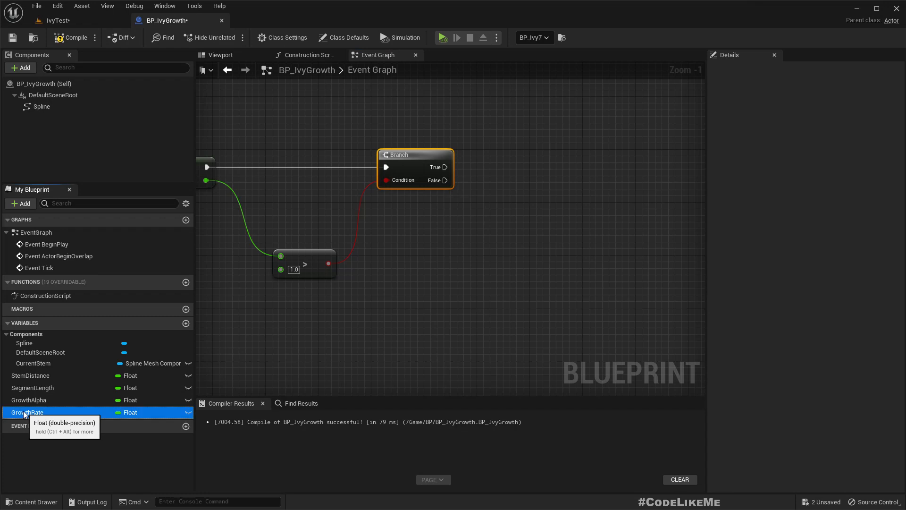
drag(27, 401, 430, 165)
click(570, 204)
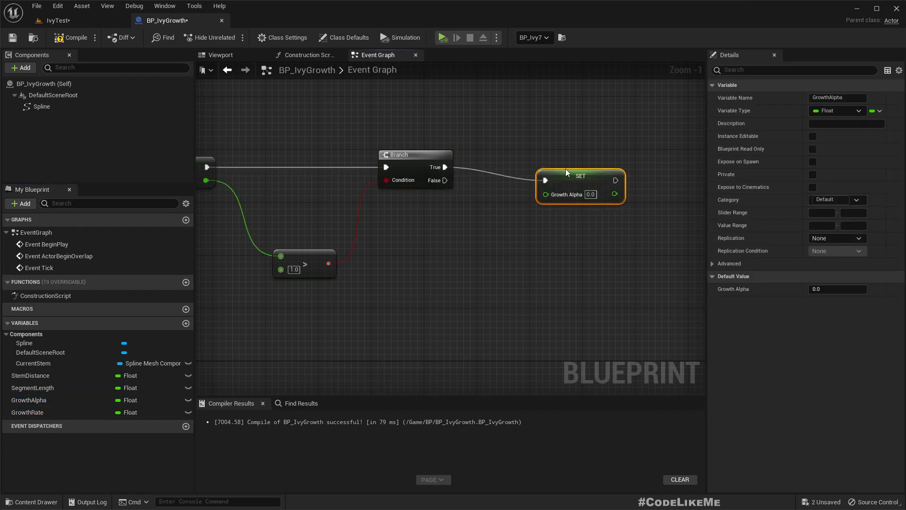
drag(577, 179, 567, 166)
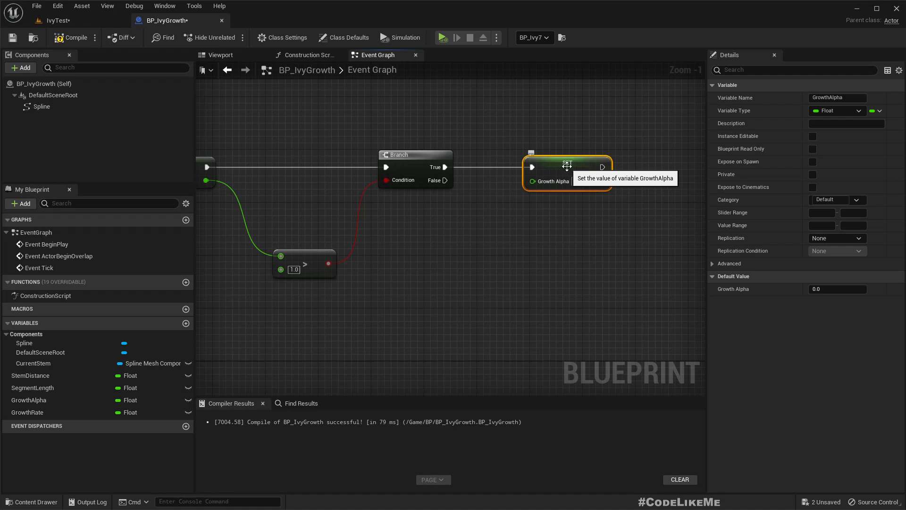
- Add a Set StemDistance node and connect it to the execution output of the GrowthAlpha reset node
right_drag(490, 301, 277, 313)
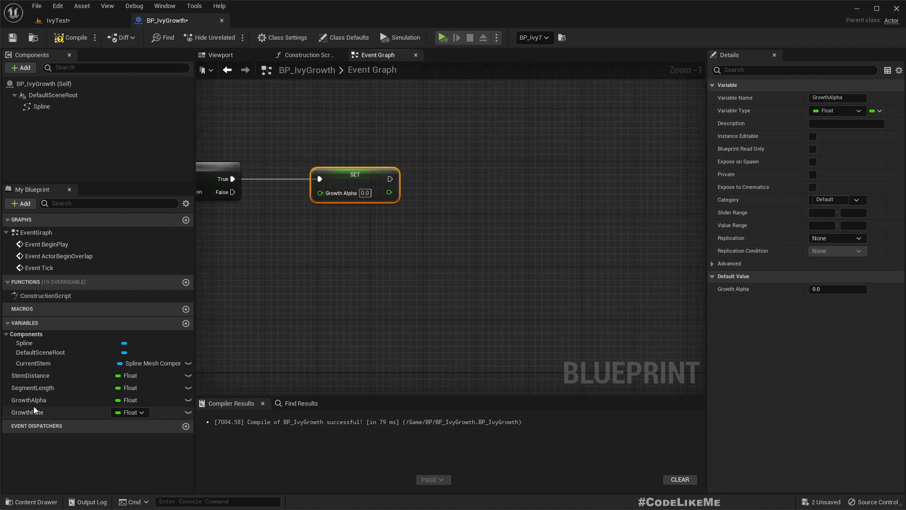
drag(30, 375, 454, 171)
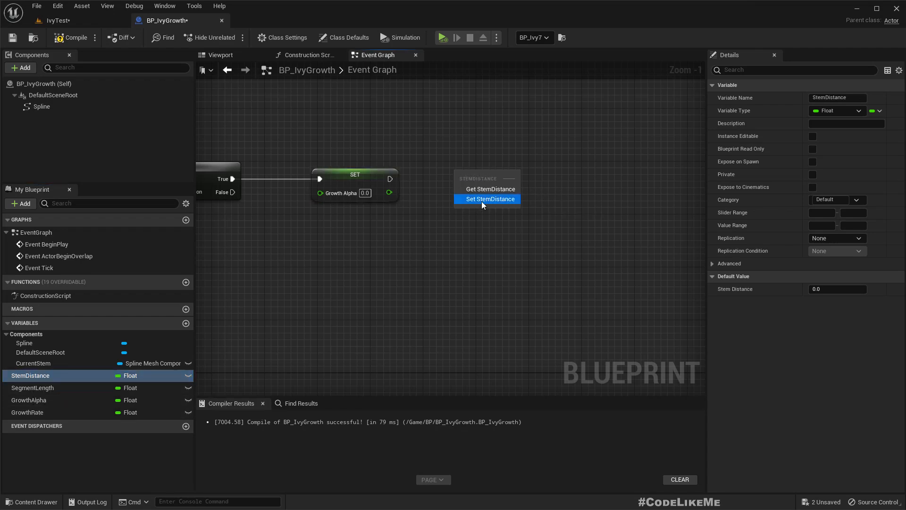
click(481, 201)
drag(390, 179, 468, 179)
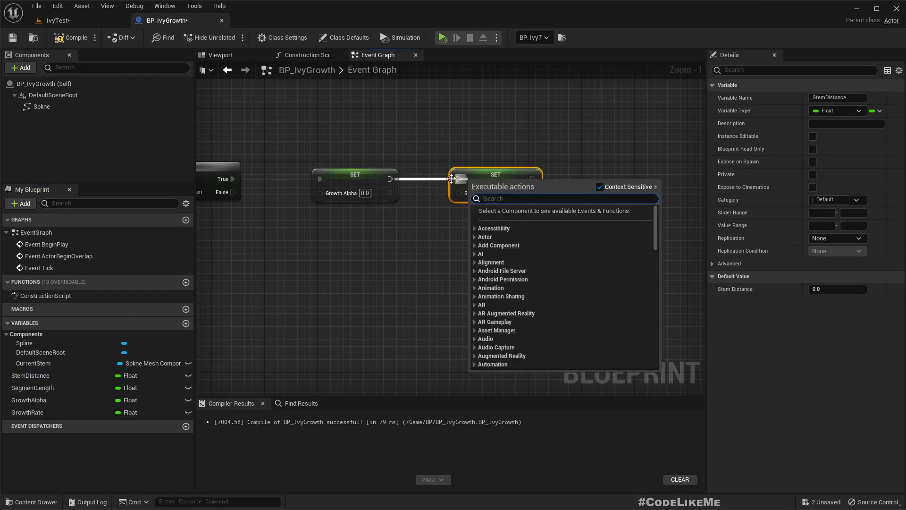
drag(390, 178, 458, 179)
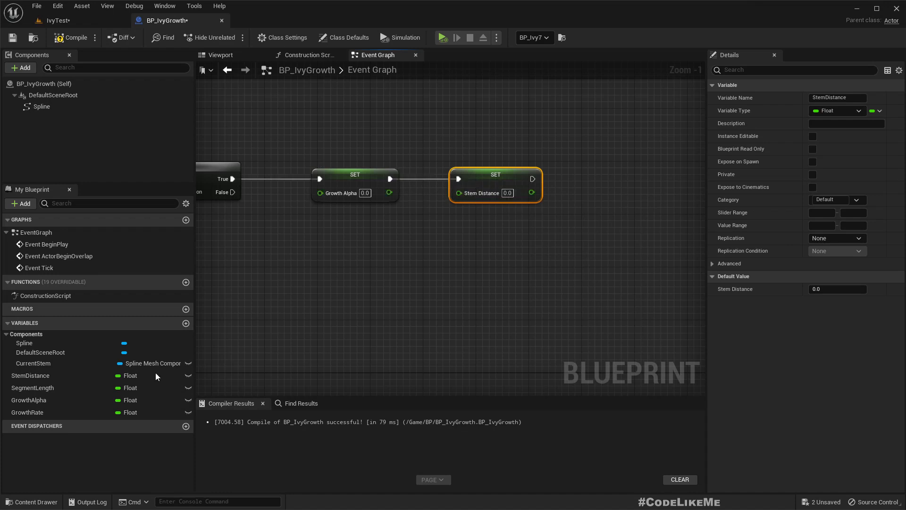
- Add StemDistance and SegmentLength together and connect the sum to the Set StemDistance node, spacing that node out
drag(30, 375, 433, 239)
click(389, 259)
text(+)
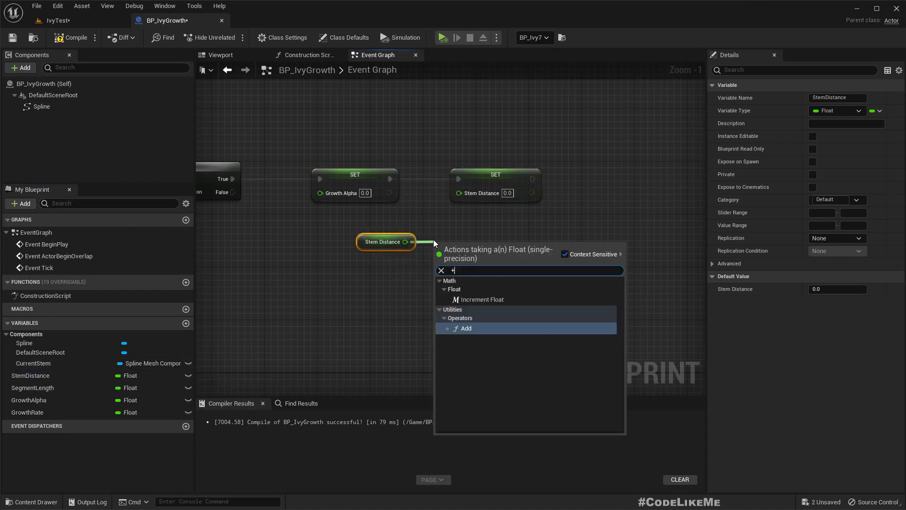
key(Return)
drag(33, 388, 477, 191)
click(497, 190)
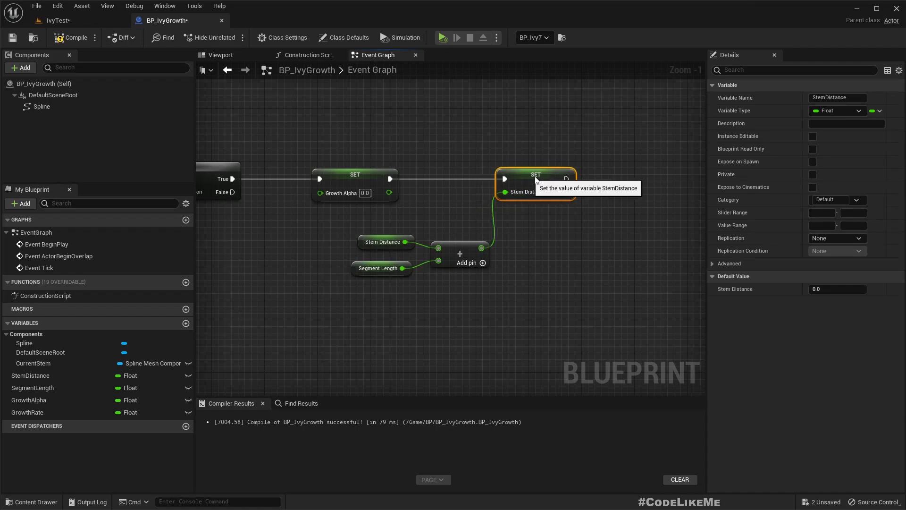
- Add a Set CurrentStem node with an empty input after the Set StemDistance node to clear the reference
scroll(543, 217, down, 4)
scroll(346, 240, up, 3)
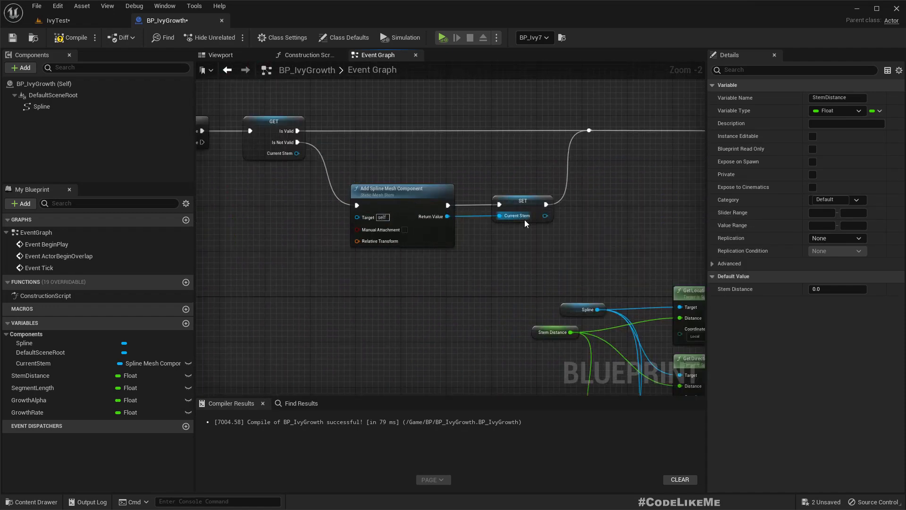
right_drag(629, 212, 493, 230)
right_drag(575, 222, 402, 203)
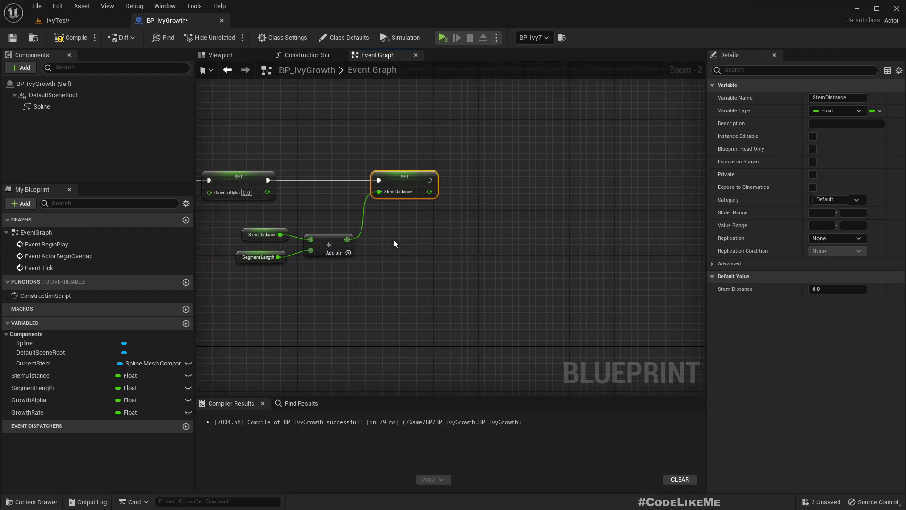
drag(37, 368, 525, 156)
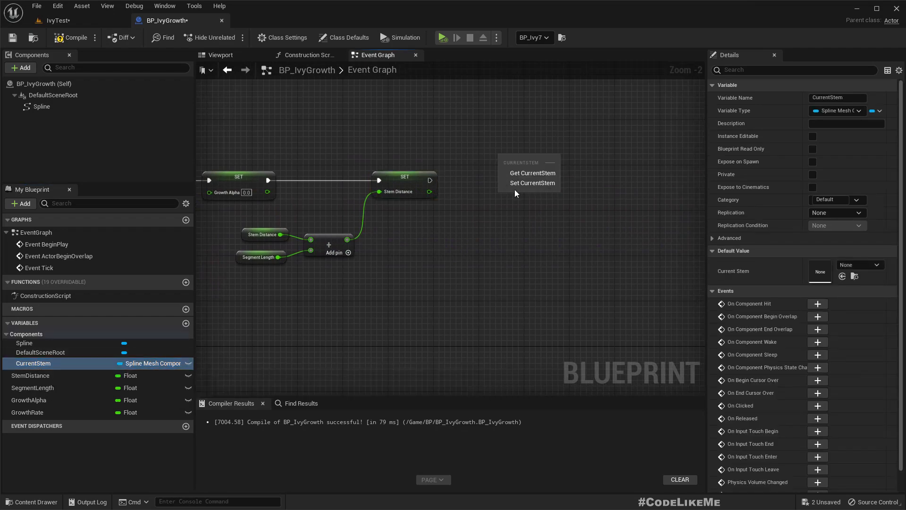
click(514, 186)
drag(430, 180, 515, 174)
- Compile and save BP_IvyGrowth, and review the node chain in the Event Graph
scroll(516, 177, down, 4)
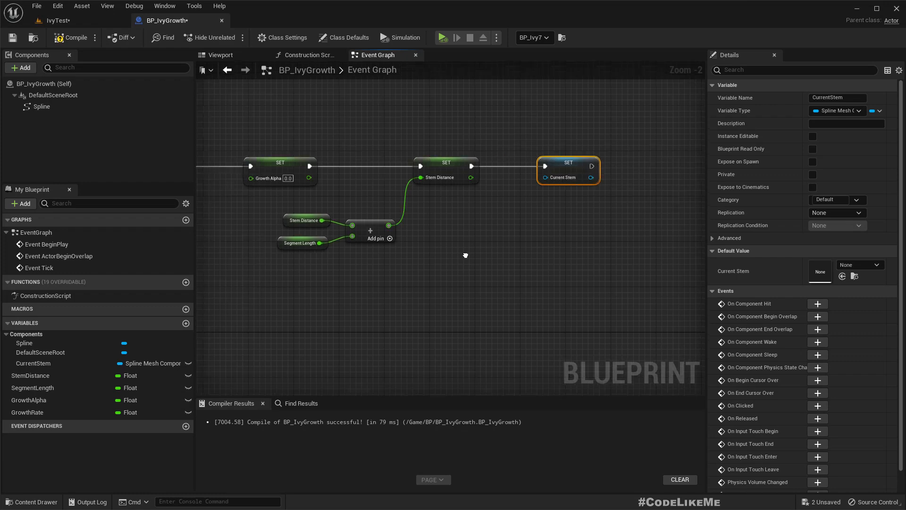
right_drag(523, 258, 658, 251)
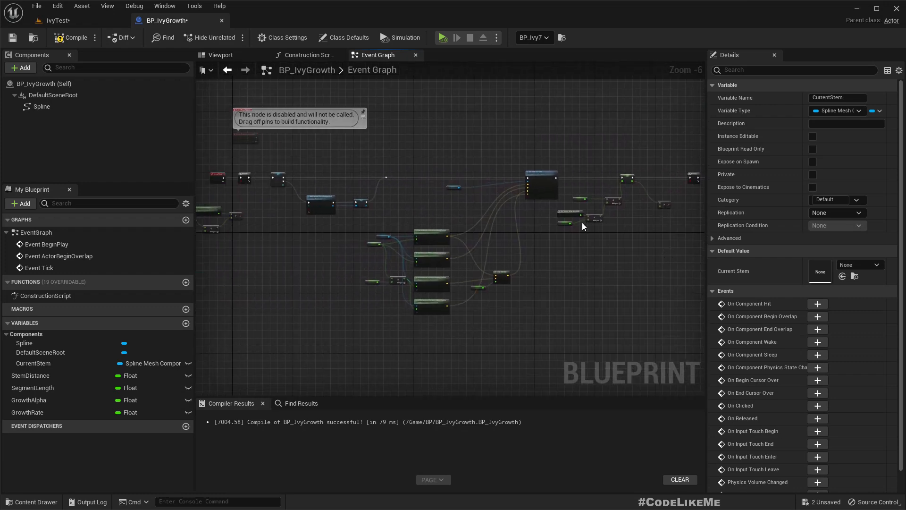
click(76, 41)
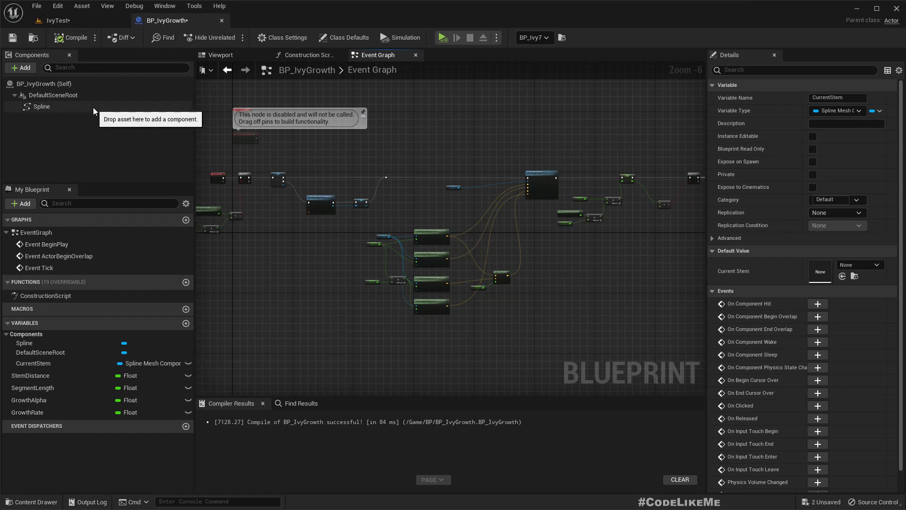
scroll(441, 276, up, 3)
right_drag(426, 222, 545, 291)
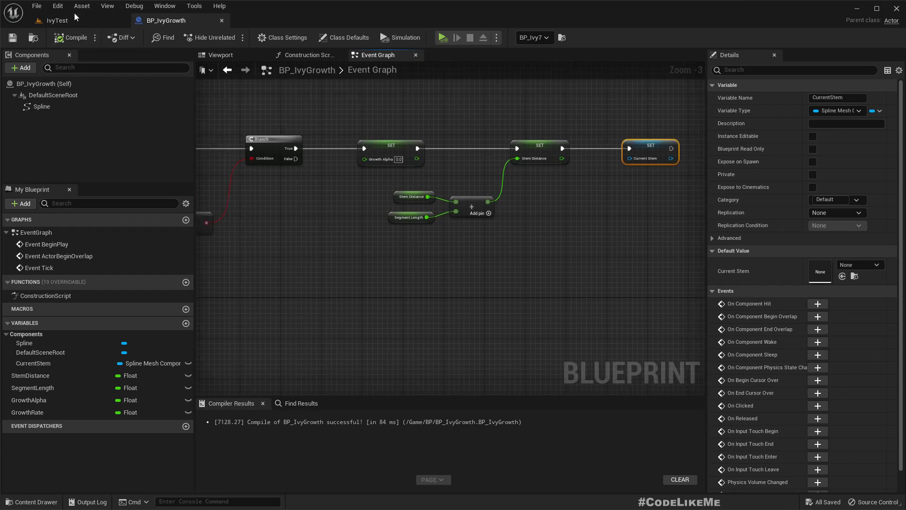
- Switch to the IvyTest level, run it to check whether the ivy grows, and stop the session
click(55, 20)
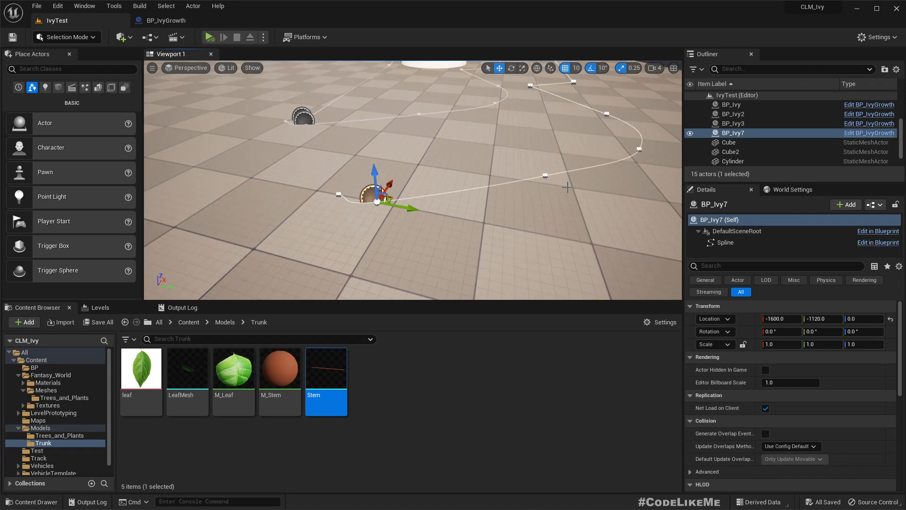
key(F11)
key(F11)
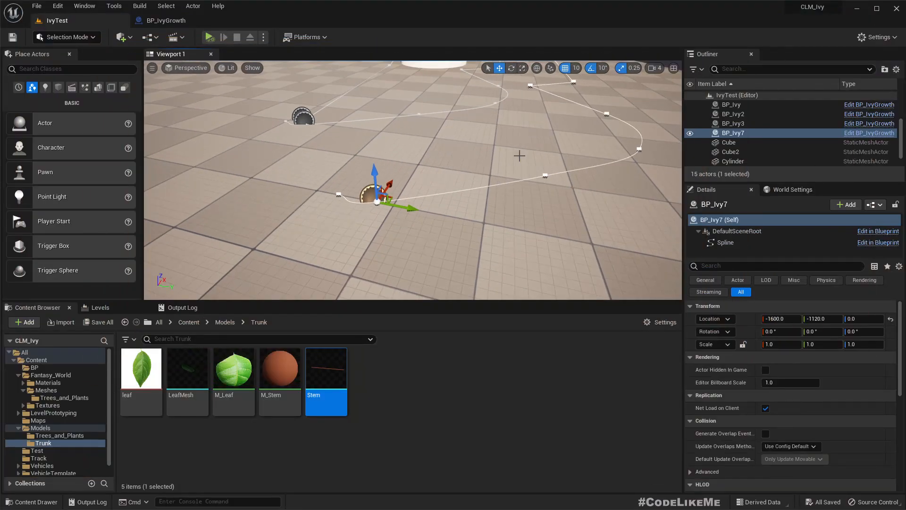
click(209, 37)
right_drag(445, 142, 464, 132)
key(Escape)
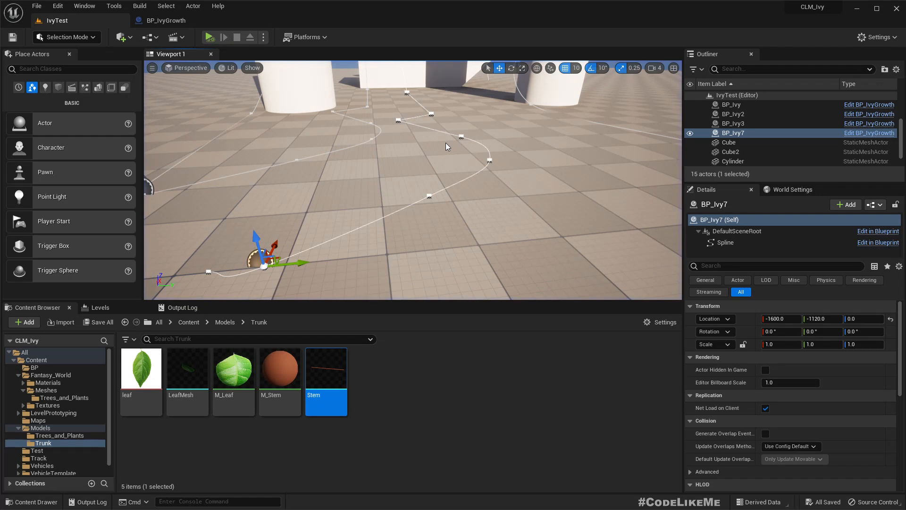
- Enable Start with Tick Enabled in the BP_IvyGrowth class defaults and compile the blueprint
click(165, 21)
click(41, 85)
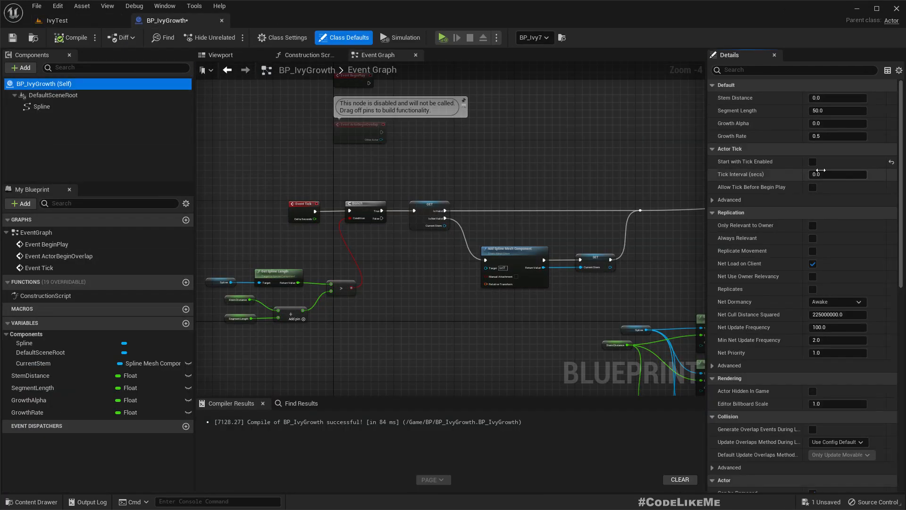
click(813, 162)
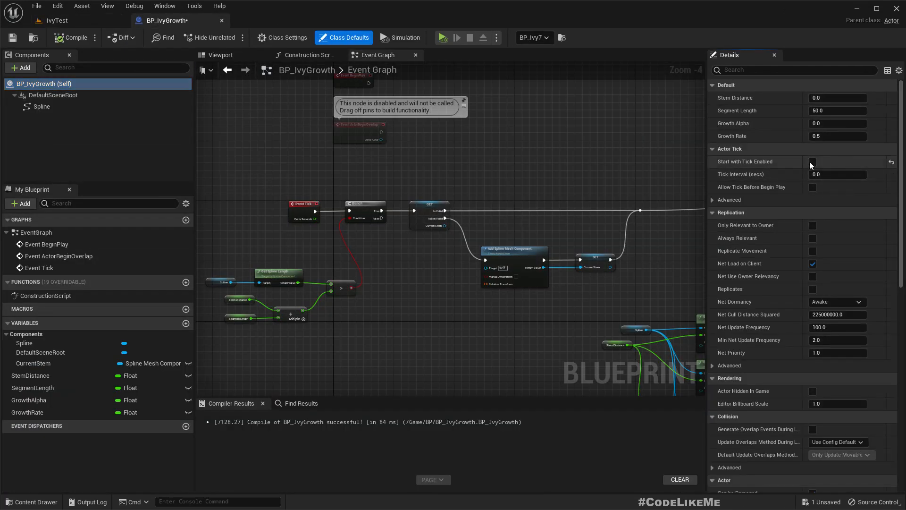
click(60, 39)
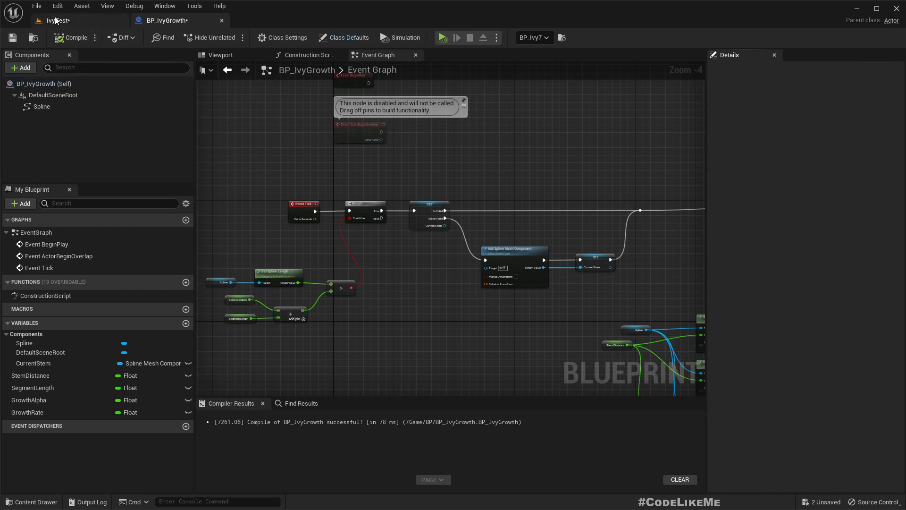
- Simulate the IvyTest level to check the ivy growth, stop it, and examine the first Play In Editor log entry
click(57, 21)
right_drag(357, 141, 331, 142)
key(F11)
right_drag(424, 241, 460, 218)
key(Escape)
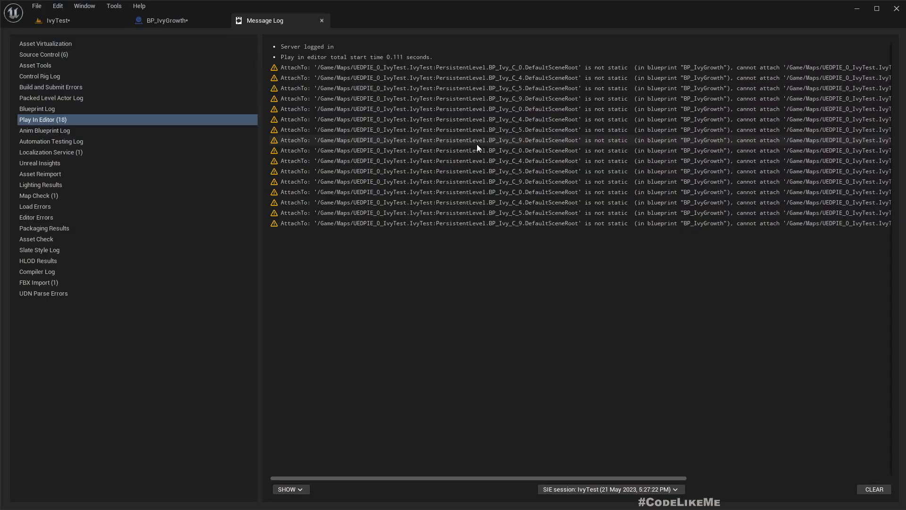
click(350, 67)
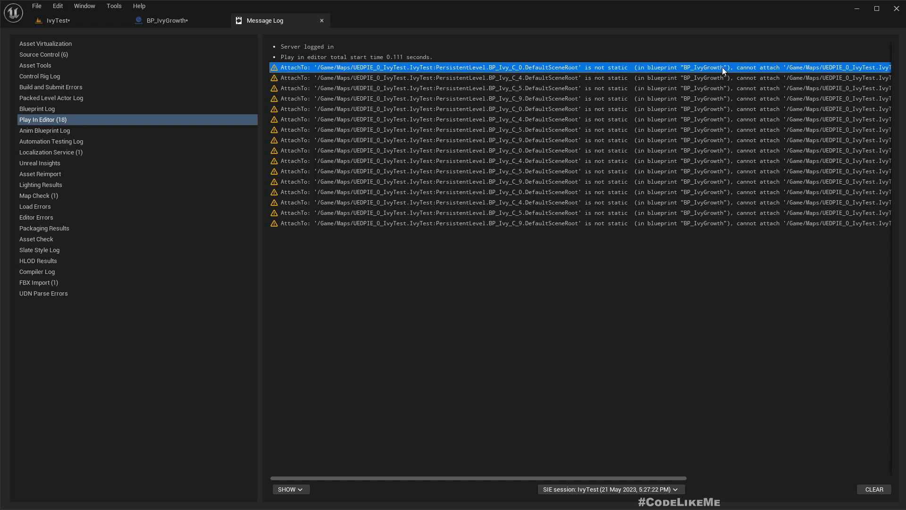
- Set the mobility of the Add Spline Mesh Component node to Movable in BP_IvyGrowth and compile the blueprint
click(166, 20)
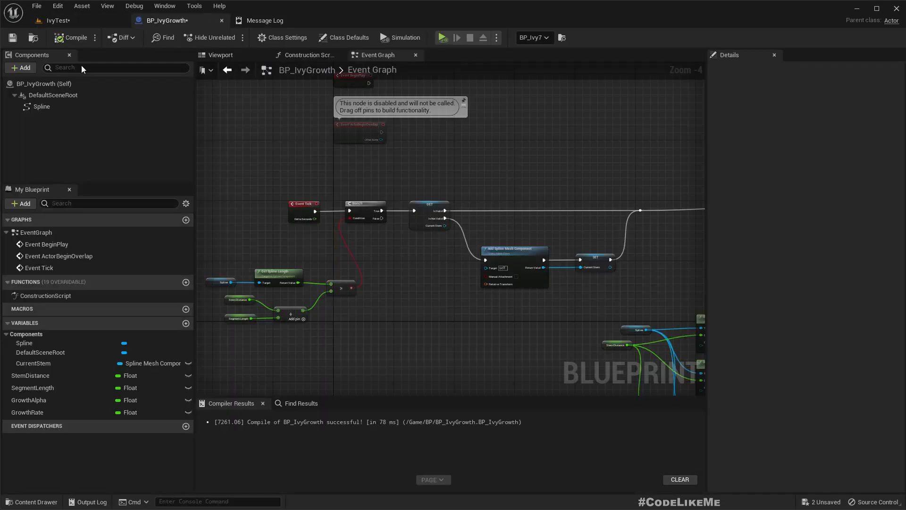
click(56, 95)
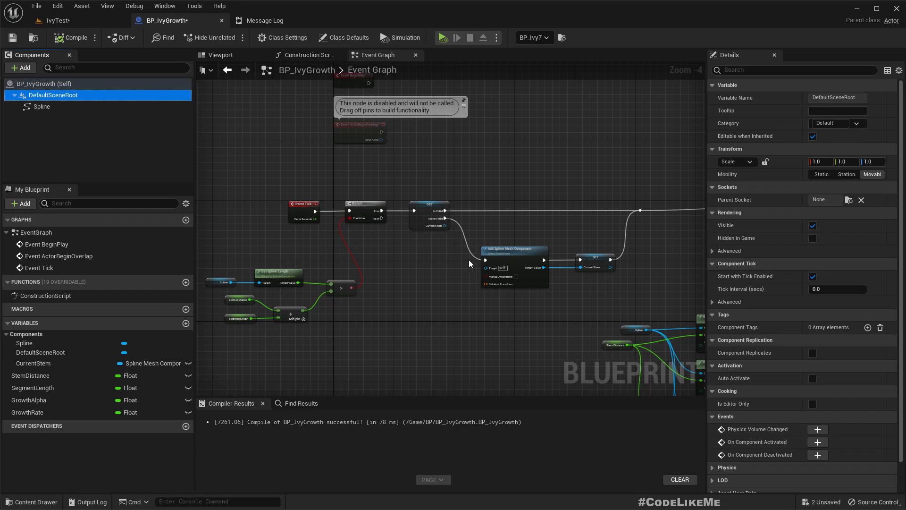
click(504, 250)
click(872, 136)
click(70, 38)
- Simulate the IvyTest level full screen, examine the stems growing along their splines from several viewpoints, and stop the simulation
click(66, 18)
right_drag(307, 125, 298, 126)
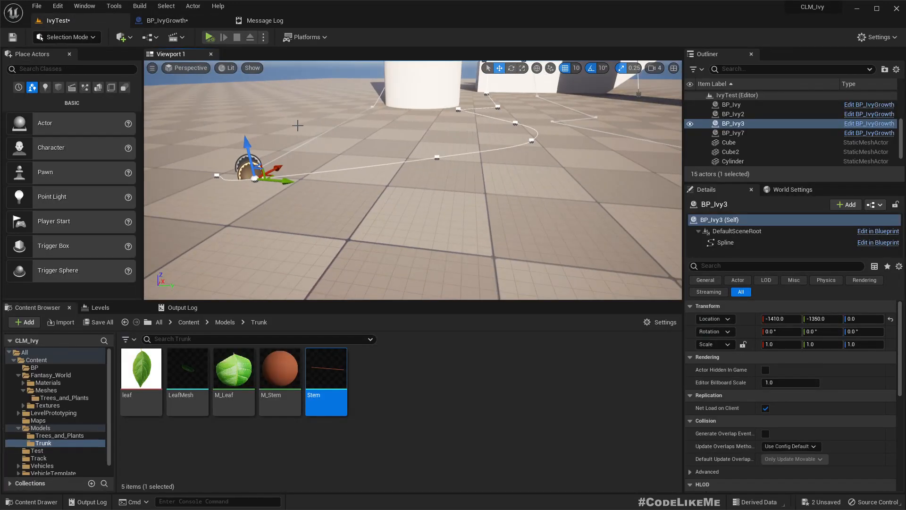
key(F11)
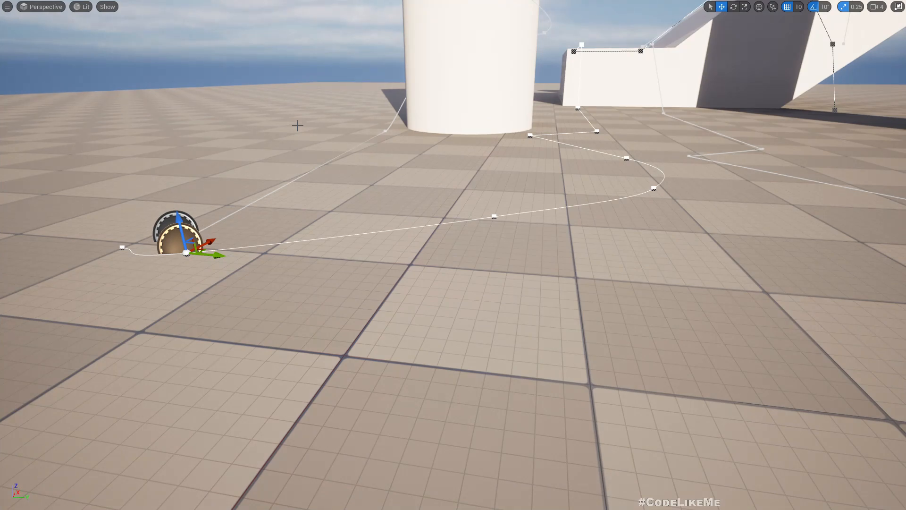
key(alt+s)
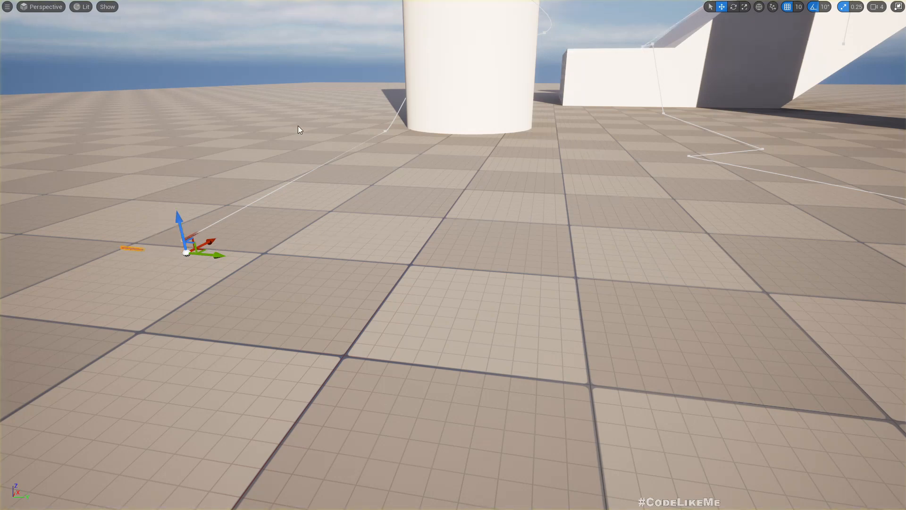
right_drag(304, 169, 304, 173)
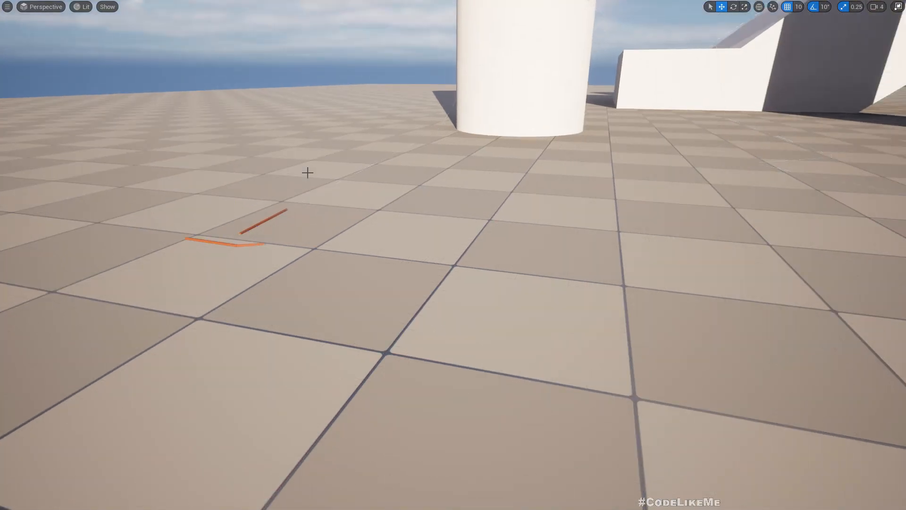
key(w)
right_drag(319, 170, 313, 150)
key(s)
key(q)
key(w)
key(s)
key(s)
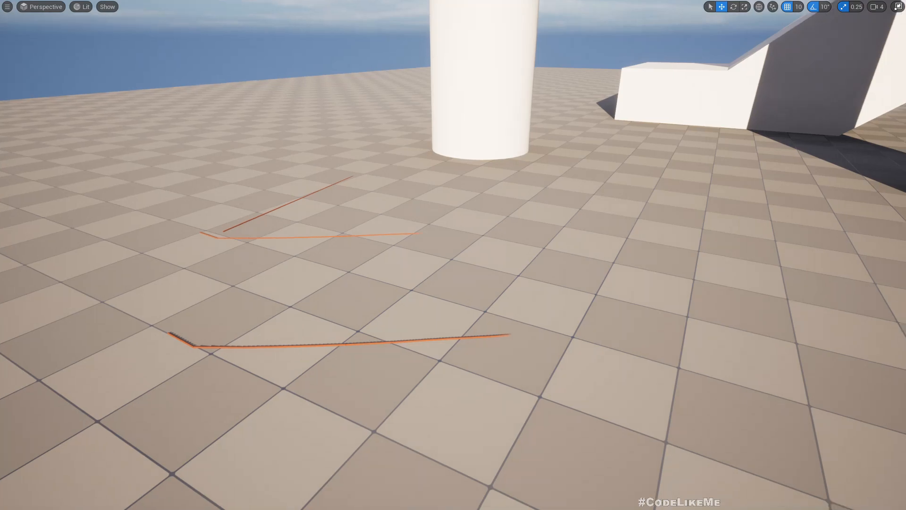
key(Escape)
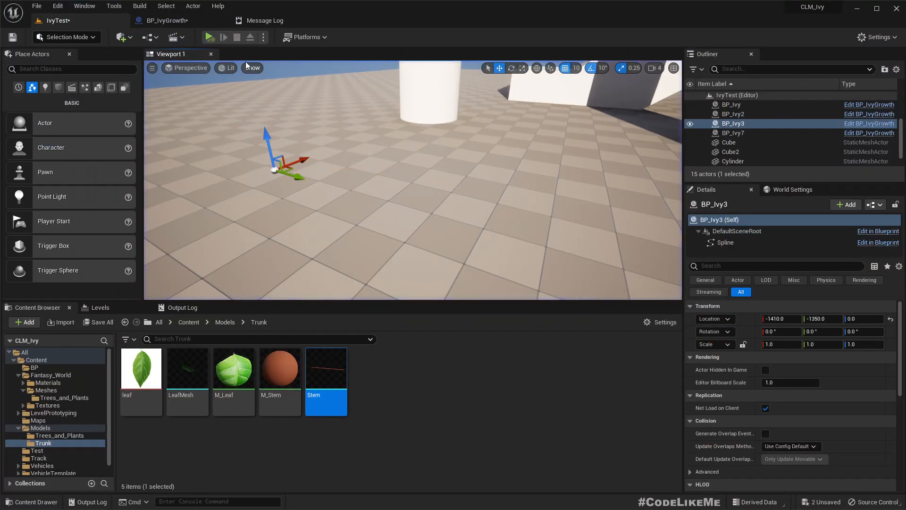
- Set the default value of the GrowthRate variable to 2.0 in BP_IvyGrowth
click(178, 21)
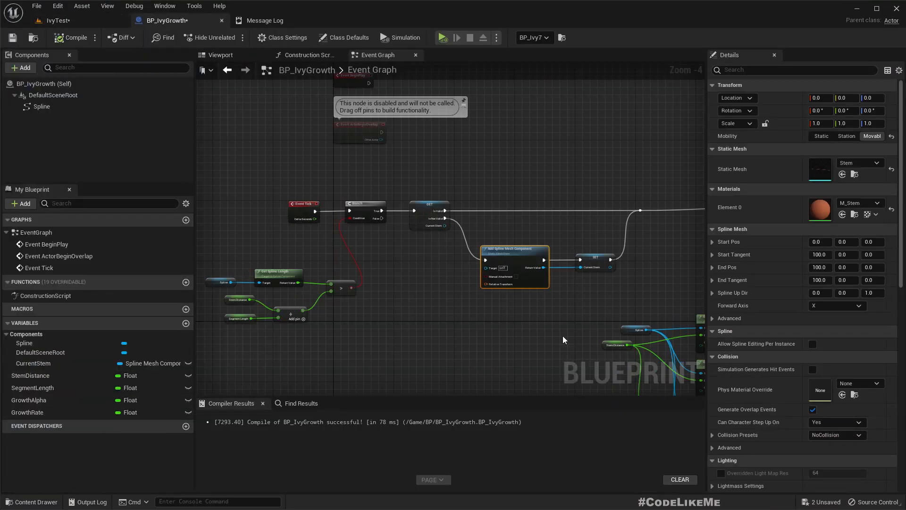
click(50, 412)
click(840, 289)
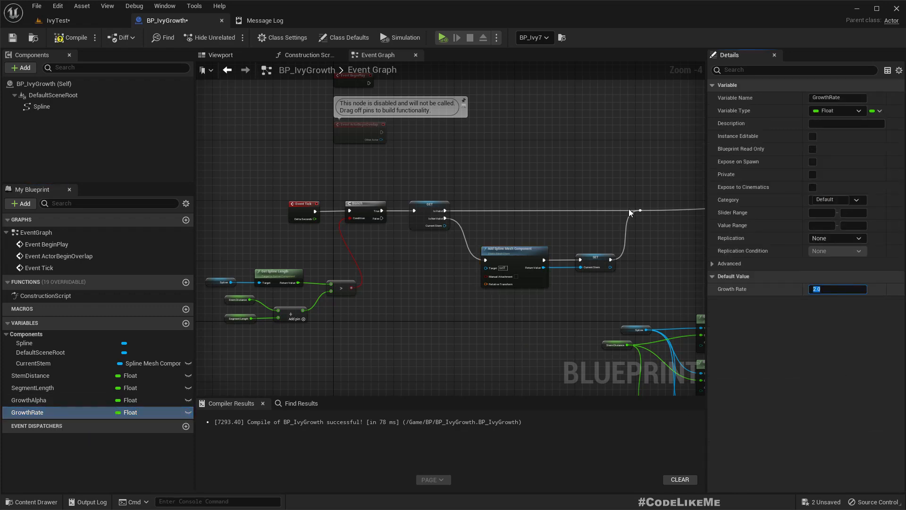
- Simulate the IvyTest level full screen, examine the stem growth around the pillars from several viewpoints, and end the simulation
click(63, 20)
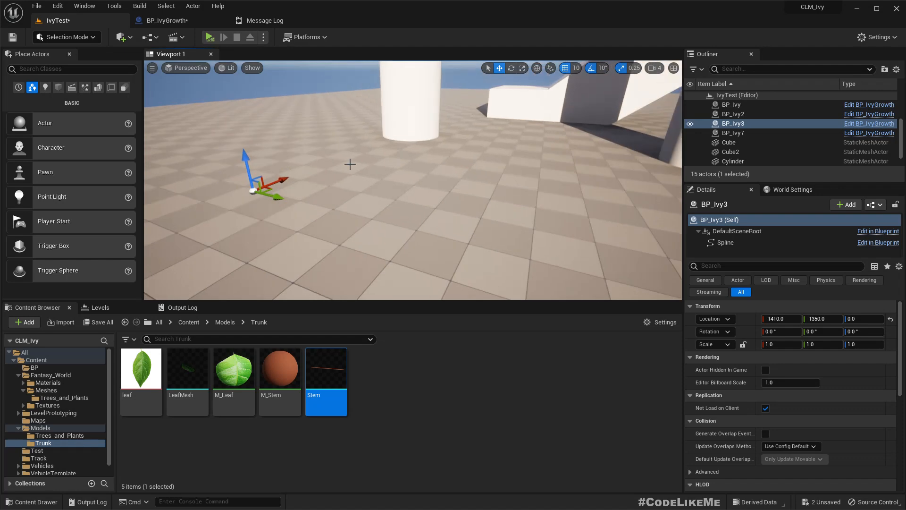
key(F11)
key(alt+s)
right_drag(374, 161, 436, 161)
key(w)
key(s)
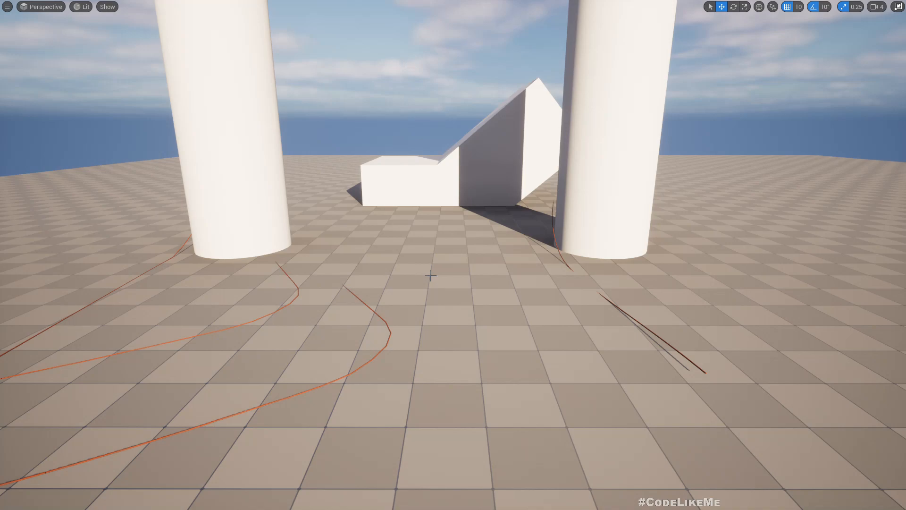
right_drag(430, 276, 264, 248)
right_drag(328, 231, 433, 272)
key(d)
key(s)
key(a)
key(d)
key(e)
key(a)
key(F11)
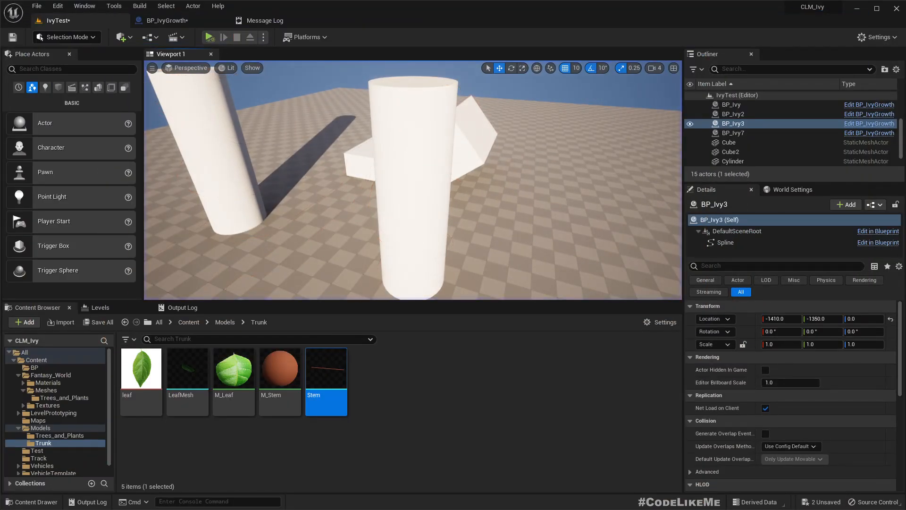
- Collapse all nodes following Event Tick in BP_IvyGrowth into a function named StemGrowth
click(196, 21)
scroll(460, 280, down, 2)
right_drag(446, 276, 304, 203)
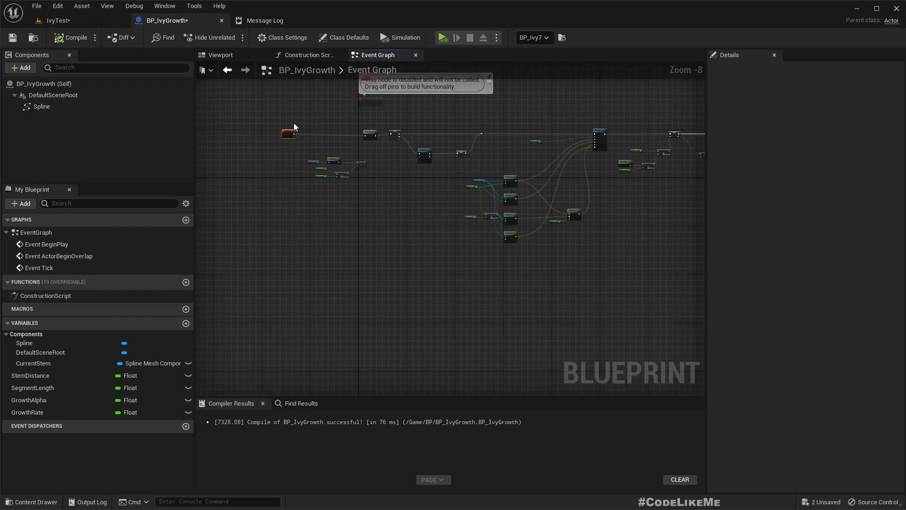
scroll(325, 145, up, 2)
drag(280, 101, 644, 327)
scroll(646, 331, down, 2)
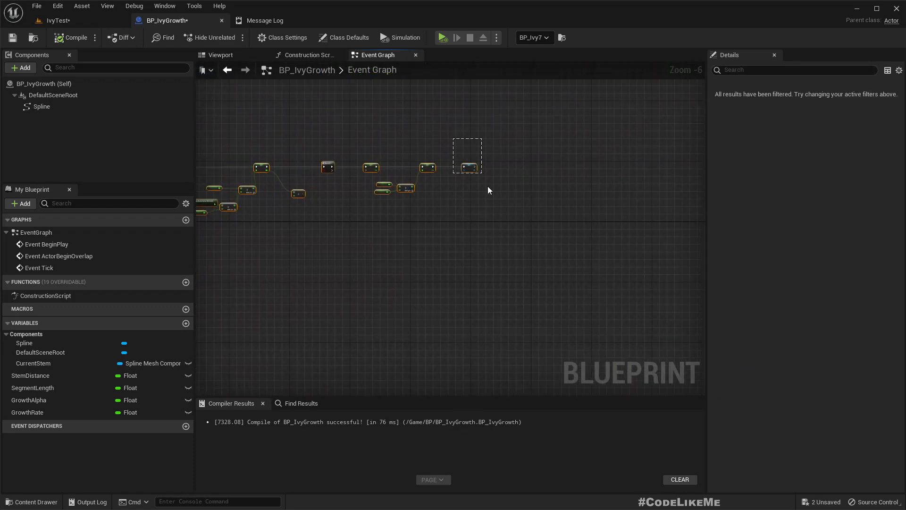
scroll(463, 209, up, 3)
scroll(464, 210, down, 2)
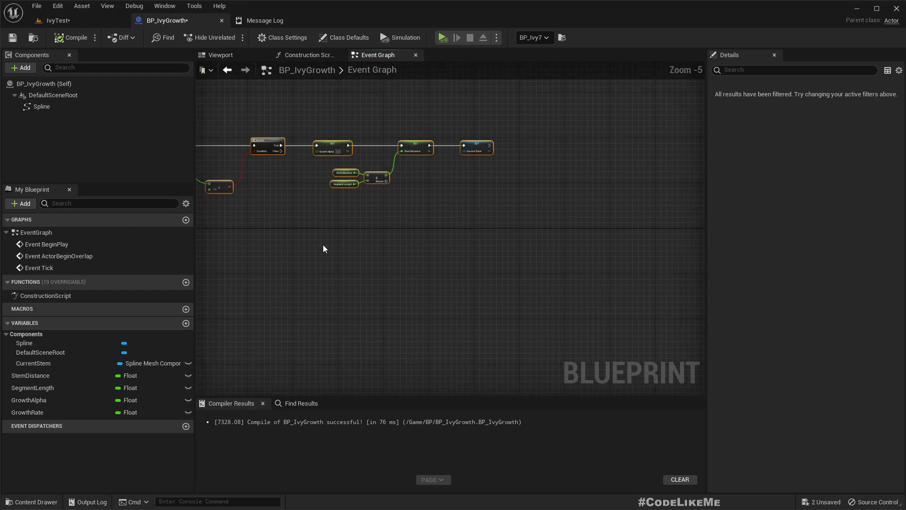
right_drag(321, 243, 658, 206)
scroll(659, 206, down, 3)
right_drag(277, 221, 434, 234)
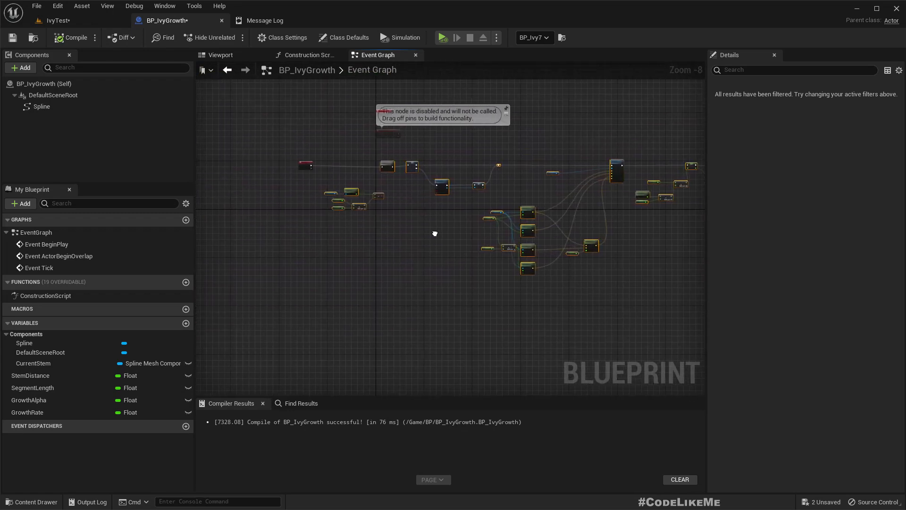
scroll(365, 182, up, 4)
right_click(420, 135)
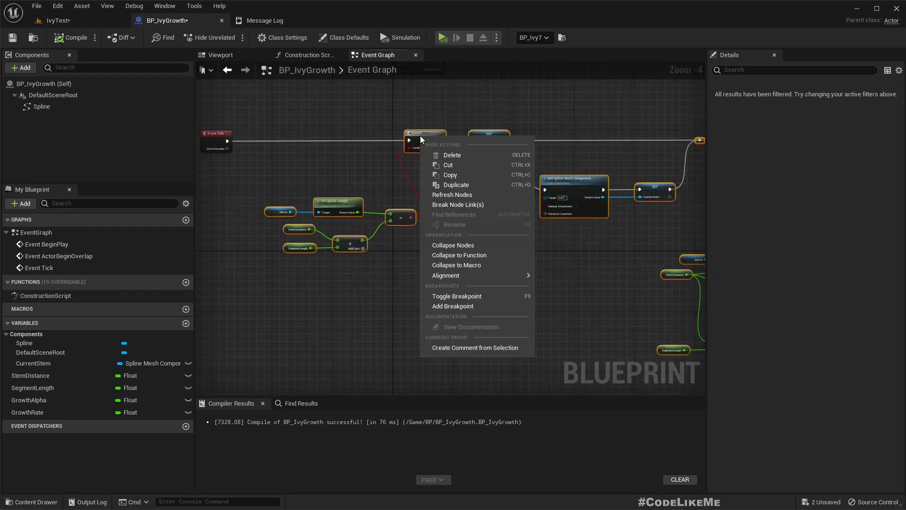
click(468, 255)
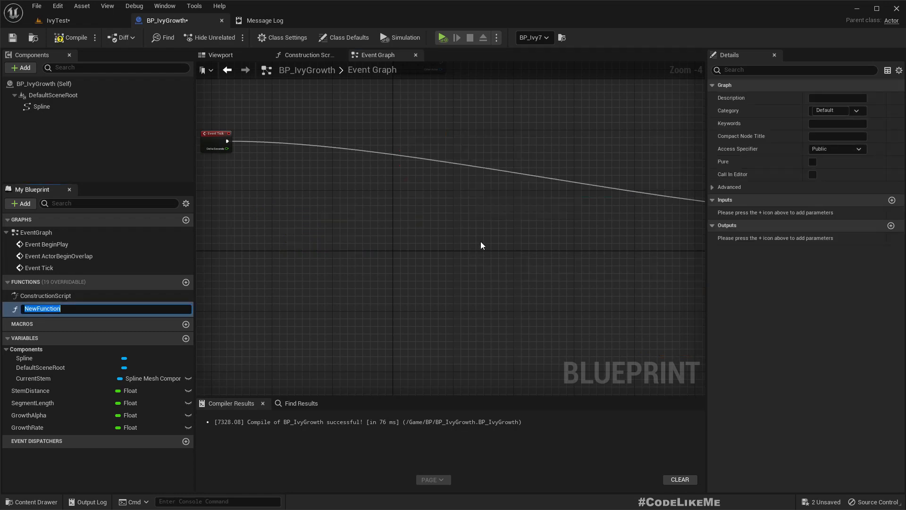
text(S)
key(Return)
- Move the Event Tick and Stem Growth nodes close together in the Event Graph
scroll(480, 242, down, 4)
drag(615, 236, 412, 202)
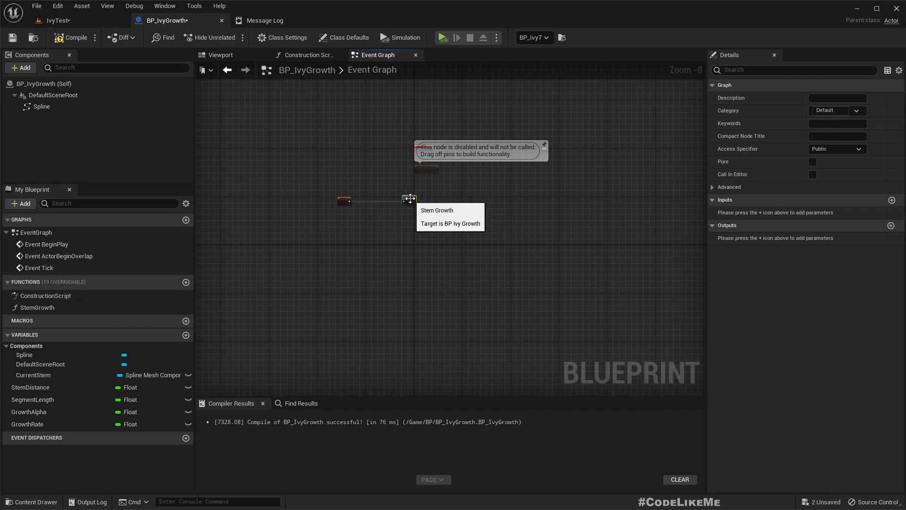
scroll(411, 208, up, 5)
drag(237, 132, 554, 249)
drag(239, 184, 494, 174)
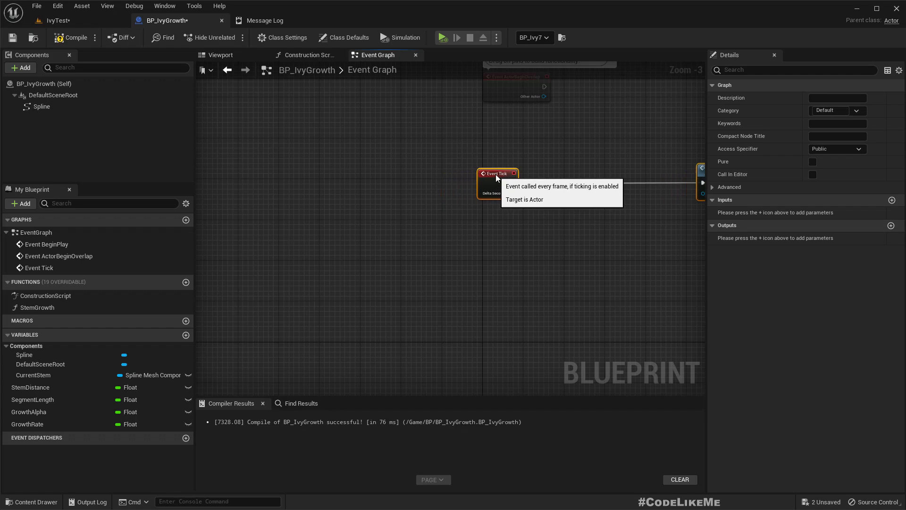
key(f)
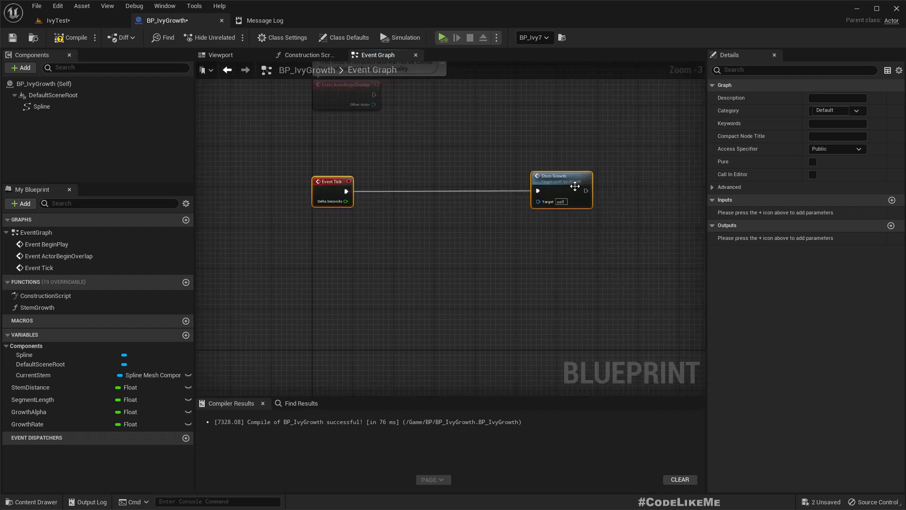
drag(561, 183, 469, 182)
click(574, 252)
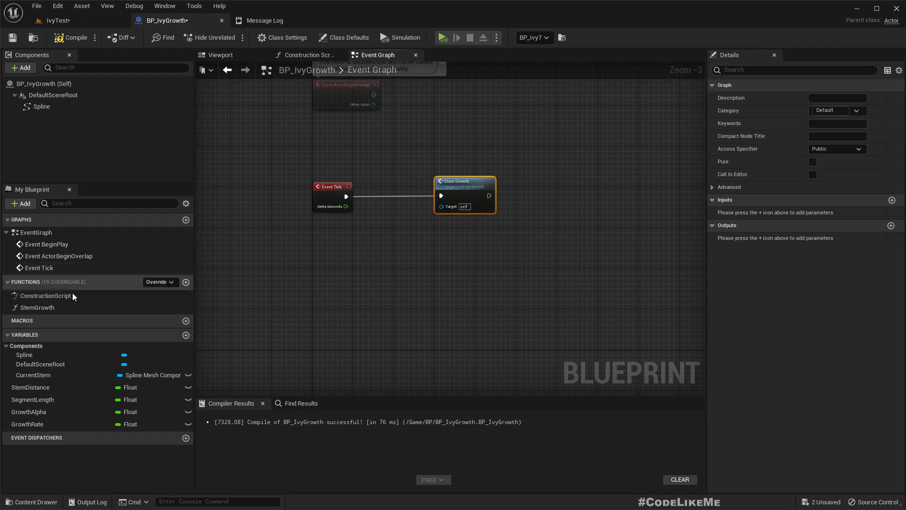
- Duplicate the StemGrowth function and name the copy LeavesGrowth
click(48, 306)
key(ctrl+d)
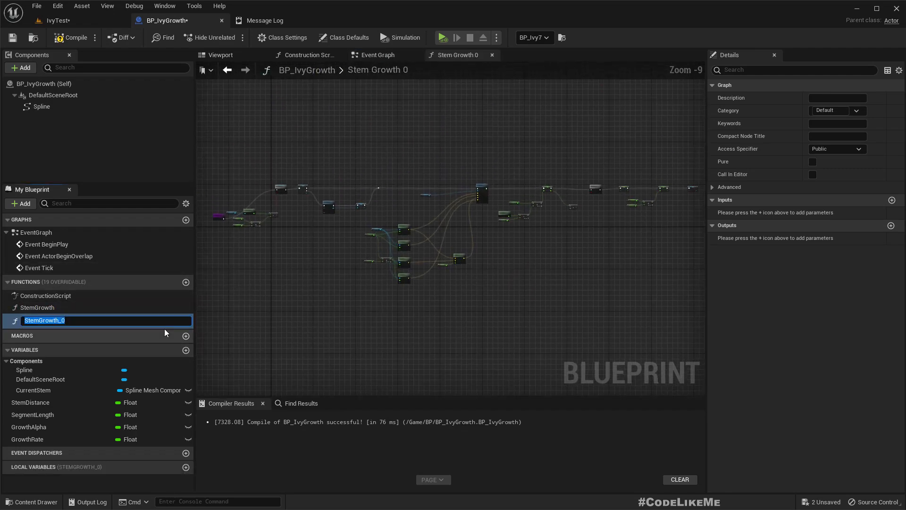
key(End)
key(BackSpace)
key(BackSpace)
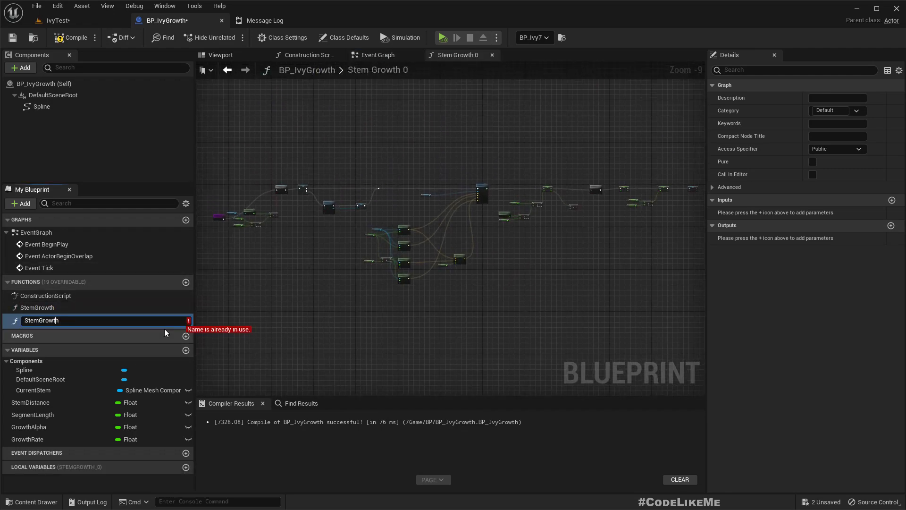
key(shift+Left)
key(shift+Left)
key(shift+Left)
key(shift+Left)
text(Leaves)
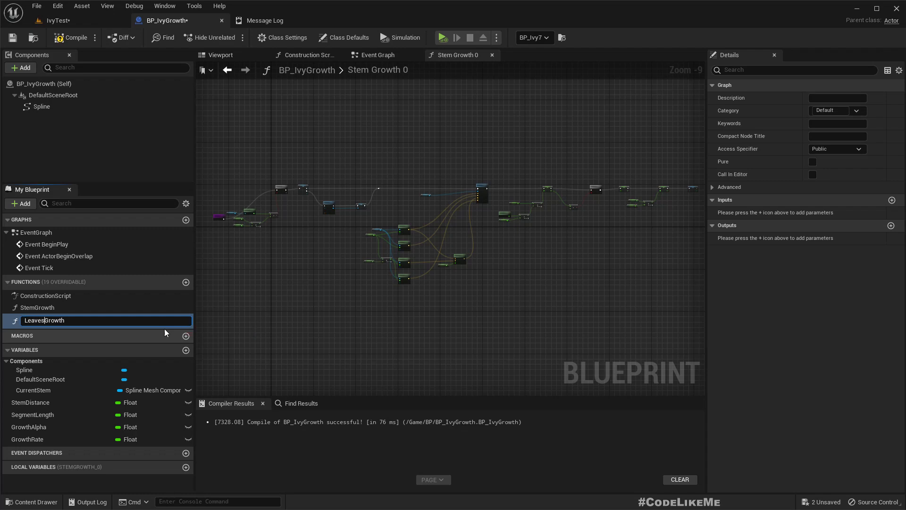
key(Return)
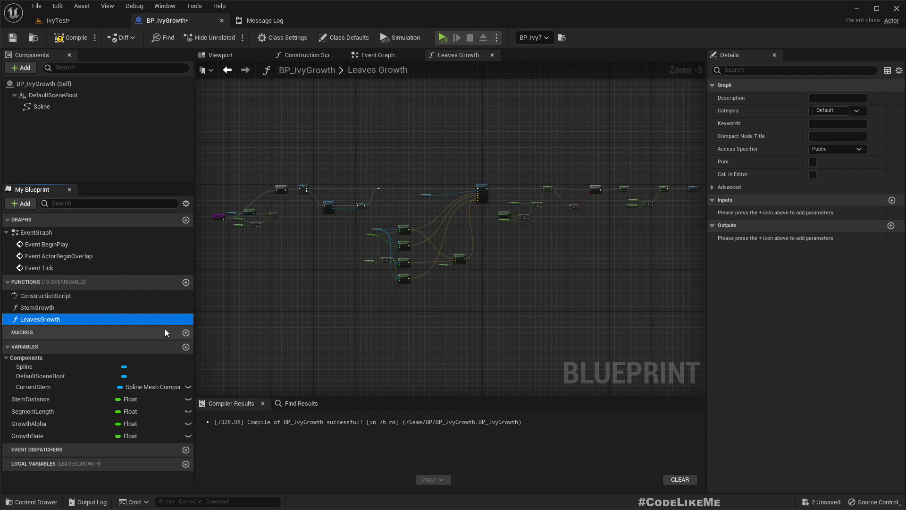
- Add a Leaves Growth call to the Event Graph, executed after Stem Growth and aligned beside it
click(375, 54)
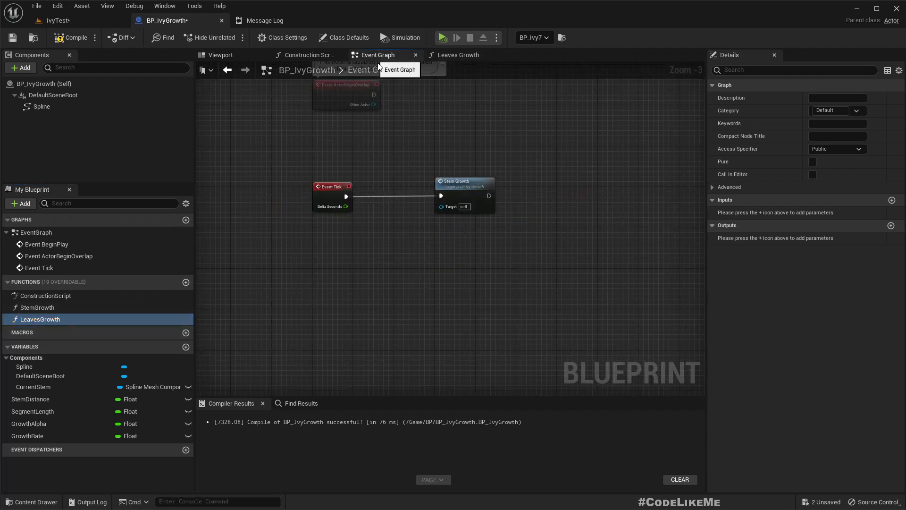
drag(24, 321, 488, 196)
drag(572, 237, 583, 191)
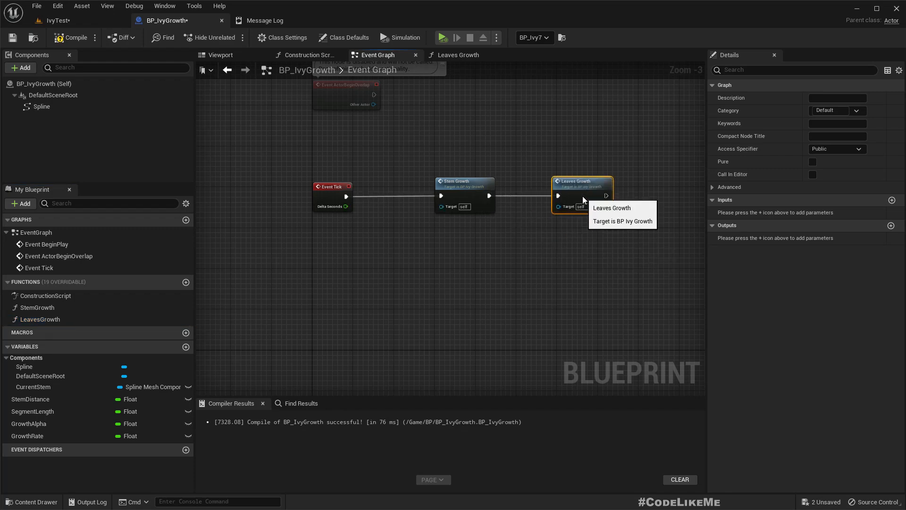
- Open the LeavesGrowth function and move its entry node in line with the Branch node
double_click(582, 194)
right_drag(241, 238, 363, 282)
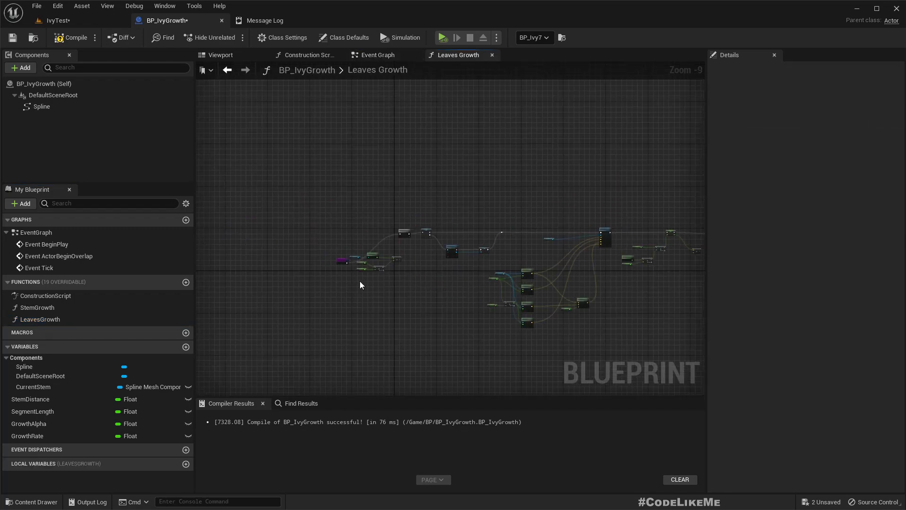
scroll(363, 282, up, 4)
drag(326, 228, 314, 182)
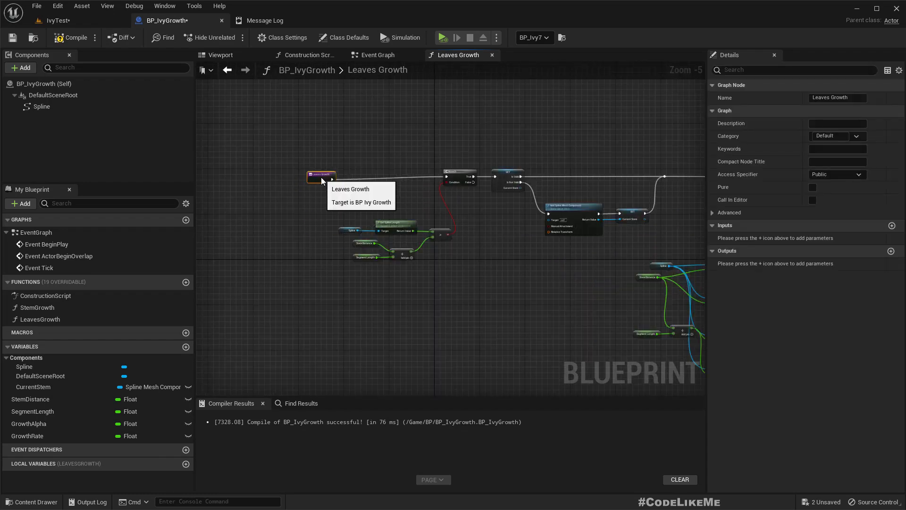
- Duplicate the StemDistance variable and name the copy LeavesDistance
scroll(366, 254, up, 4)
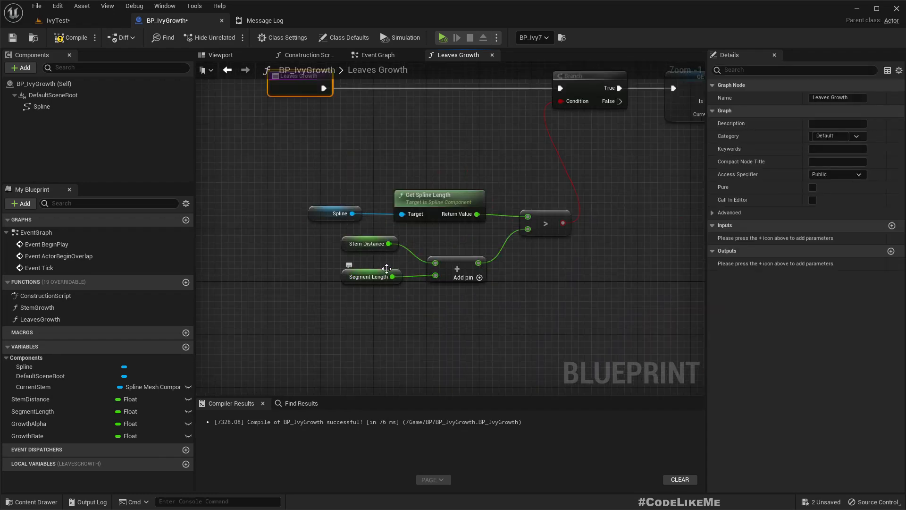
scroll(377, 262, up, 1)
click(336, 241)
click(33, 399)
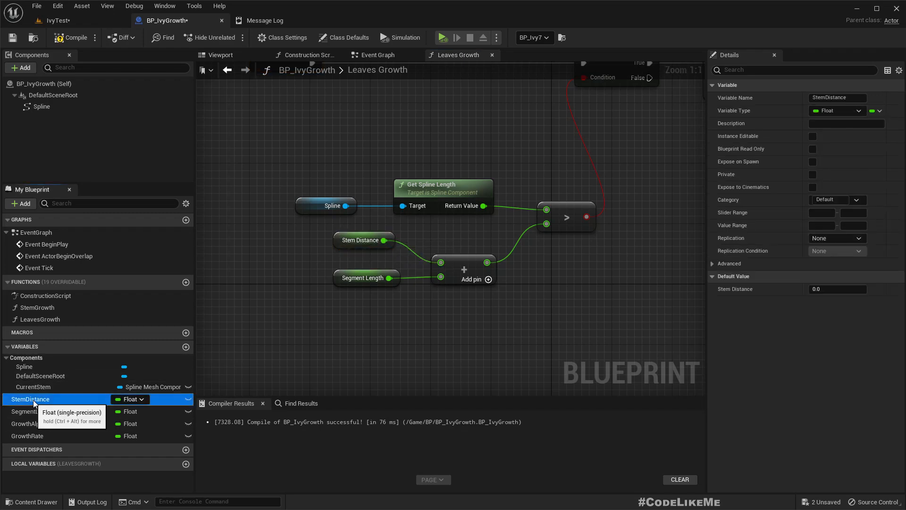
key(ctrl+w)
key(End)
key(BackSpace)
key(BackSpace)
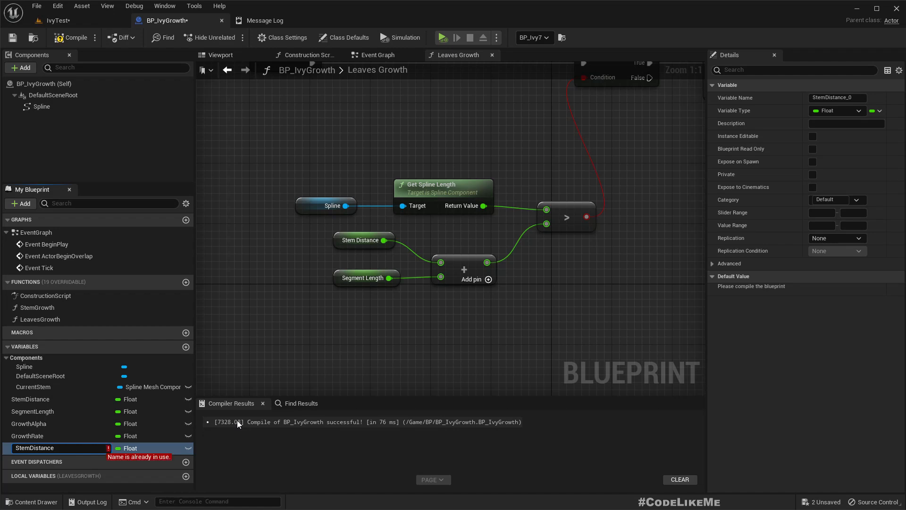
text(leaves)
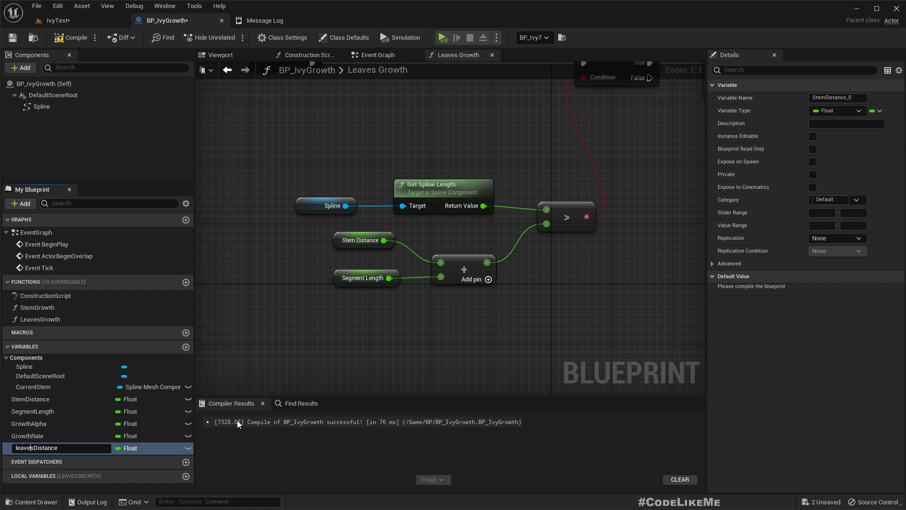
key(Delete)
text(L)
key(Return)
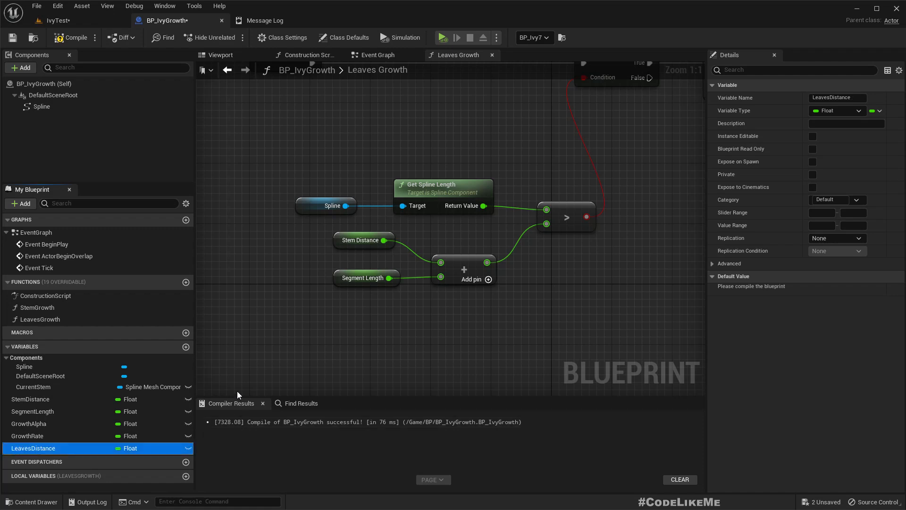
- Replace the StemDistance variable feeding the addition before the spline length comparison with LeavesDistance in LeavesGrowth
right_click(337, 239)
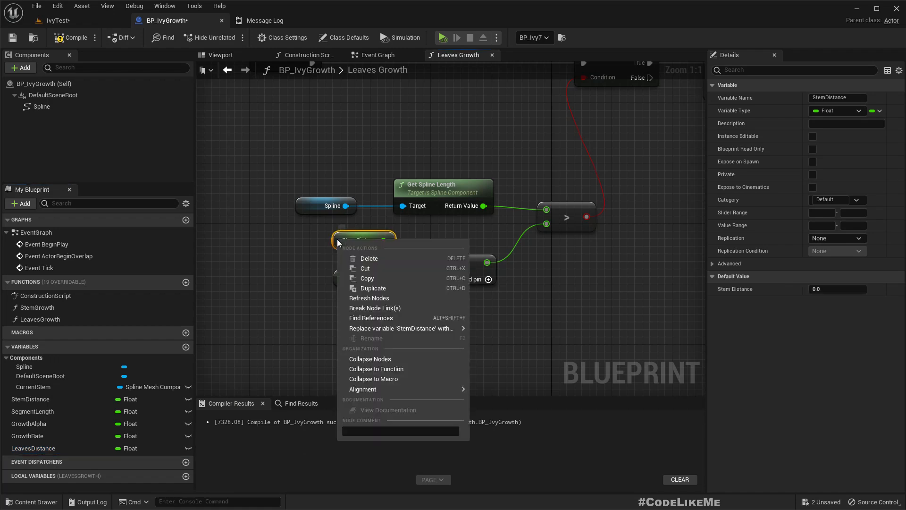
mouse_move(385, 329)
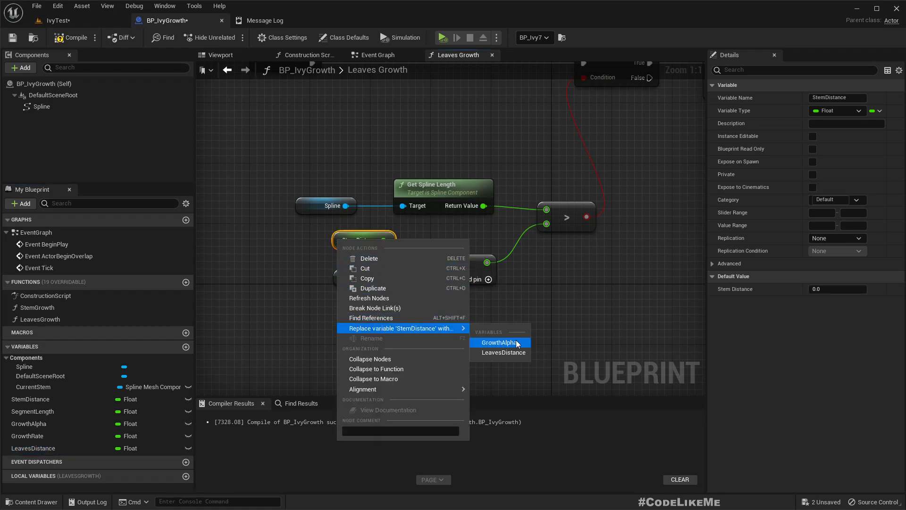
click(505, 353)
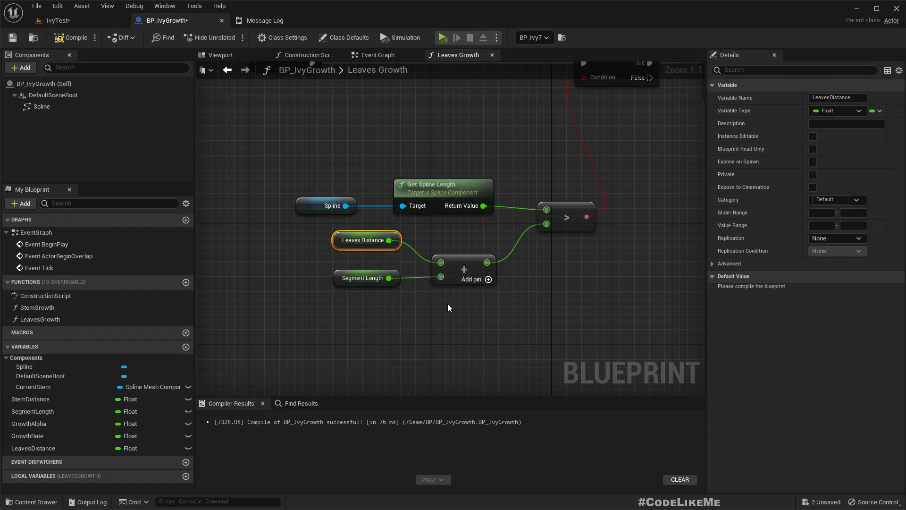
drag(296, 261, 471, 297)
right_drag(619, 283, 326, 244)
scroll(527, 341, down, 2)
scroll(606, 271, up, 2)
right_drag(606, 271, 523, 279)
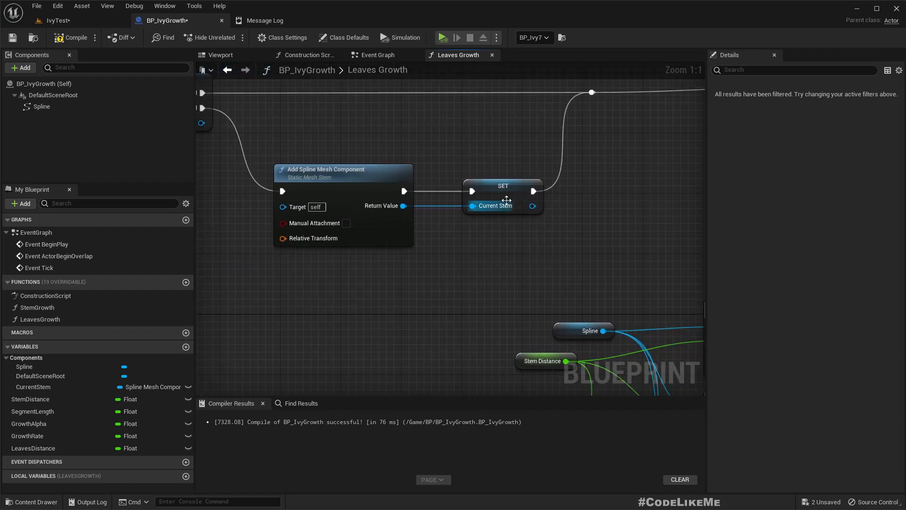
right_click(496, 191)
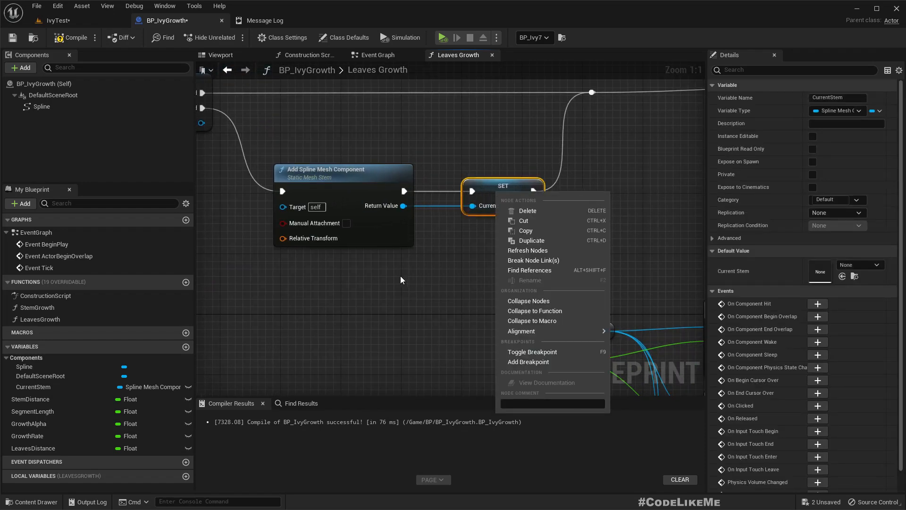
scroll(400, 276, down, 3)
right_drag(402, 263, 487, 266)
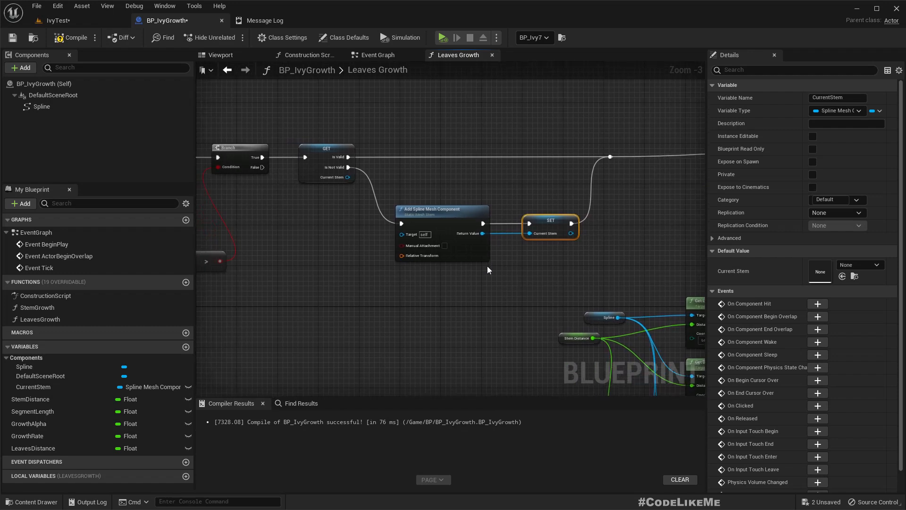
- Duplicate the CurrentStem variable and name the copy CurrentLeaves
click(37, 387)
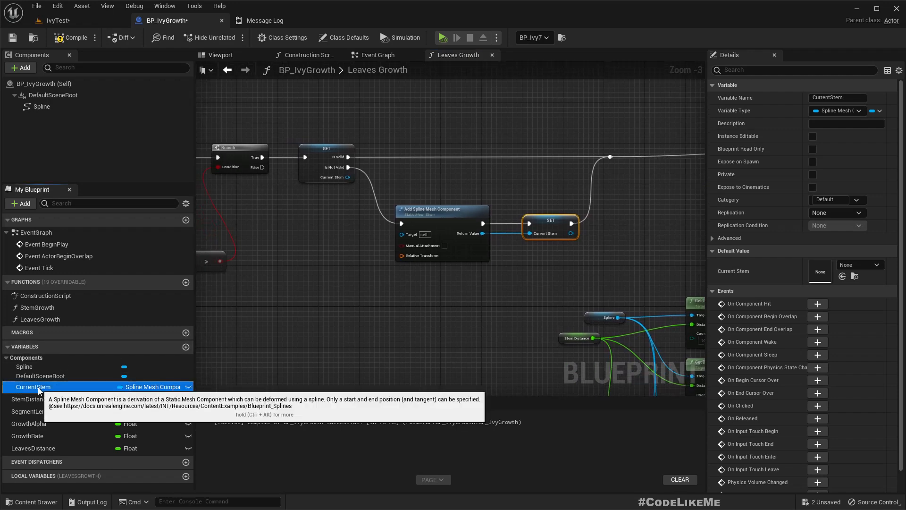
key(ctrl+d)
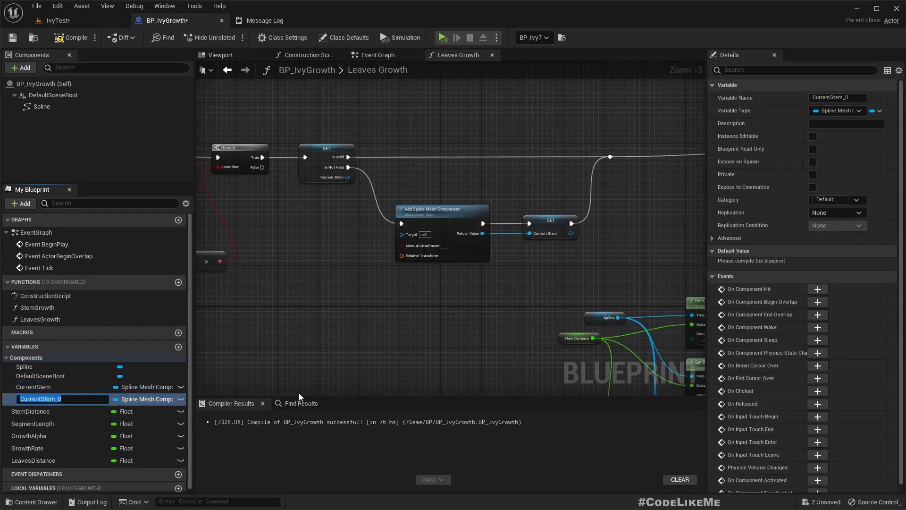
key(End)
key(BackSpace)
key(BackSpace)
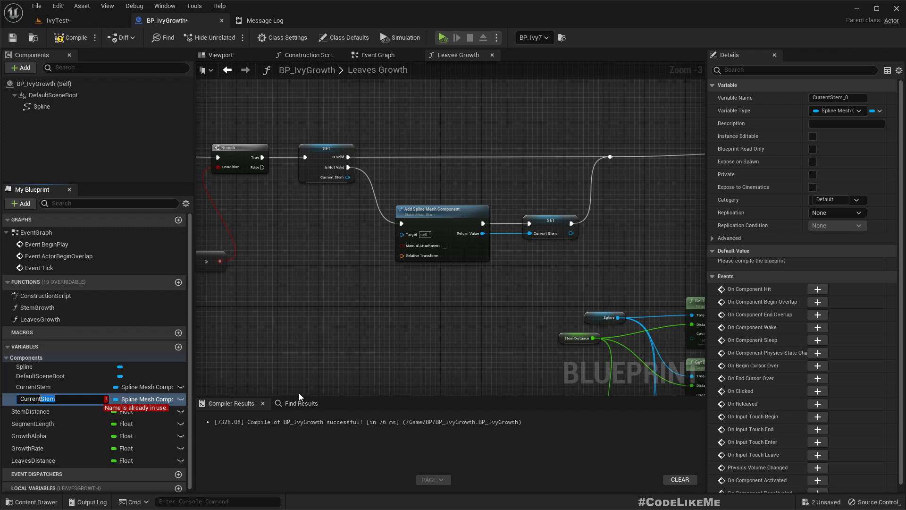
text(Leaves)
key(Return)
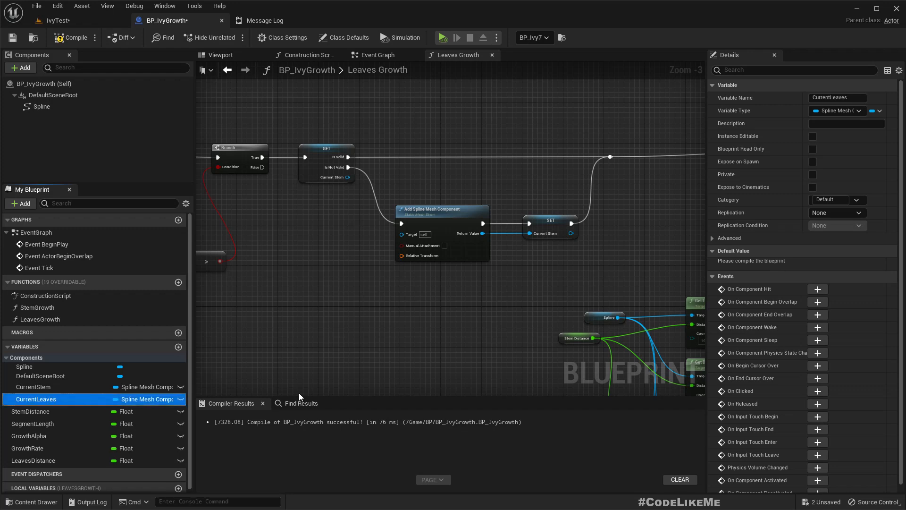
- Replace the CurrentStem variable with CurrentLeaves in the SET node that follows Add Spline Mesh Component
right_click(544, 214)
right_click(540, 222)
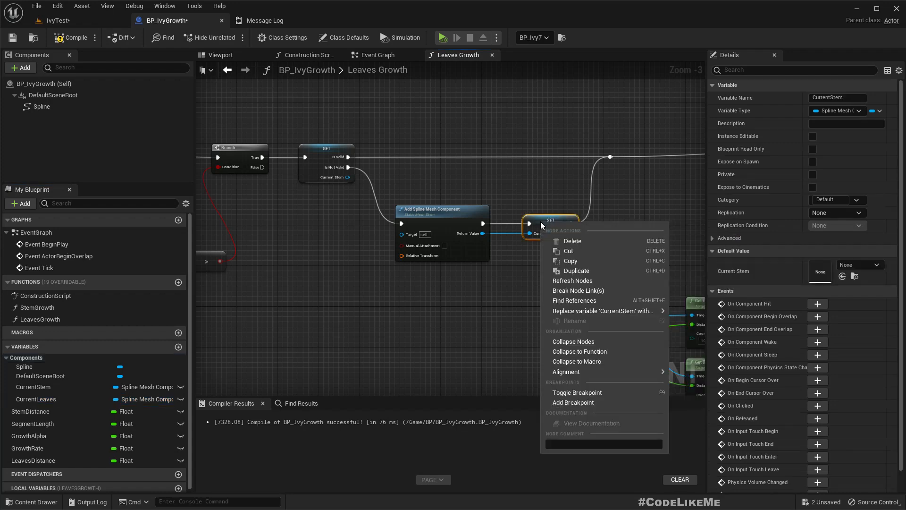
mouse_move(629, 311)
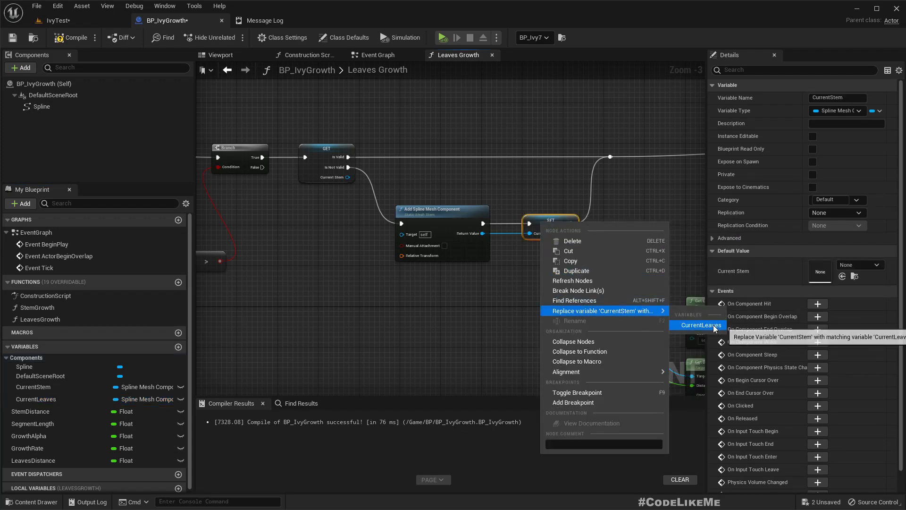
click(701, 325)
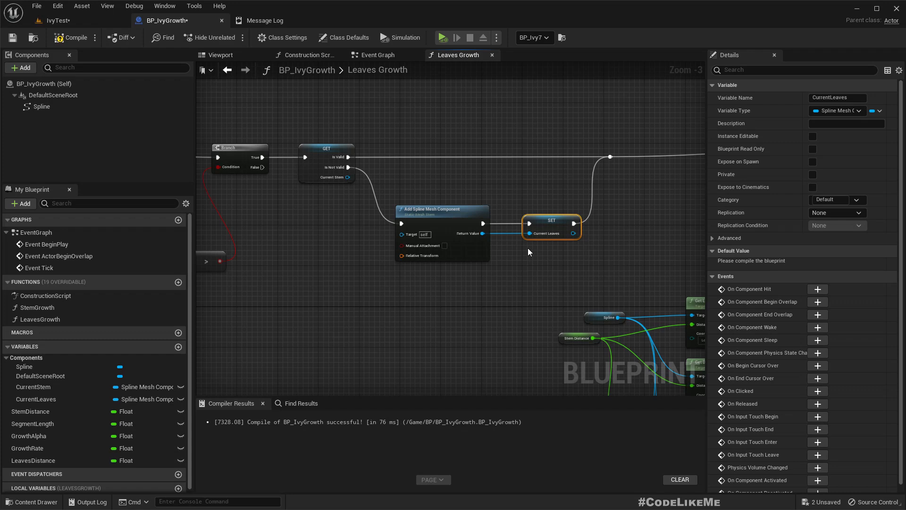
- Examine the mesh used by Add Spline Mesh Component and the Ivy_4 and Ivy_3 meshes in the Trees_and_Plants folder
click(441, 217)
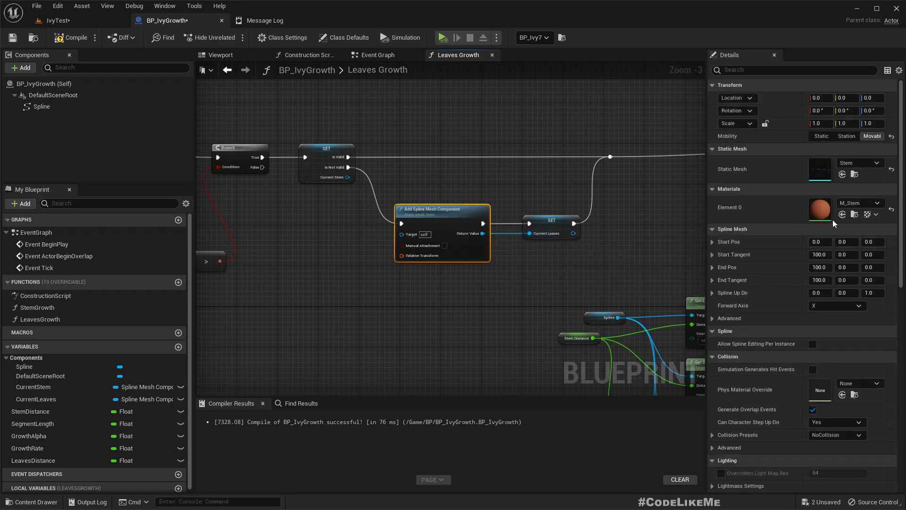
click(70, 19)
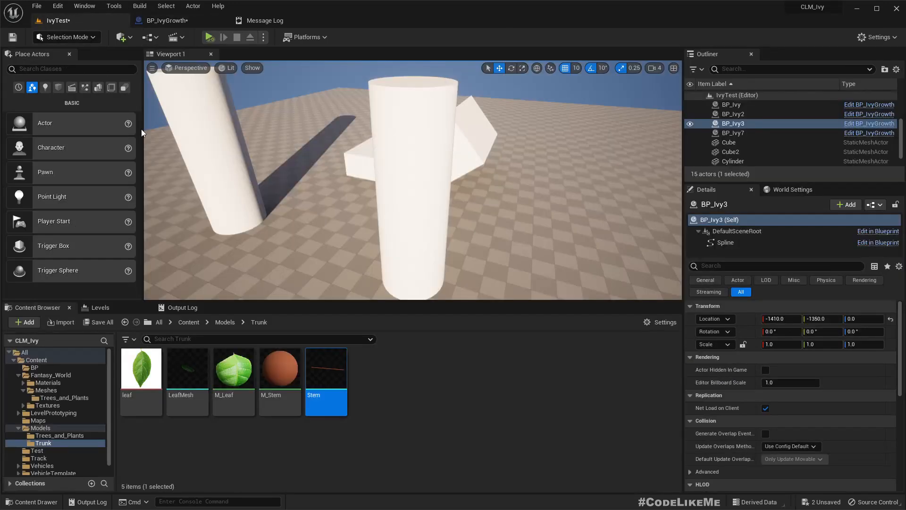
click(57, 436)
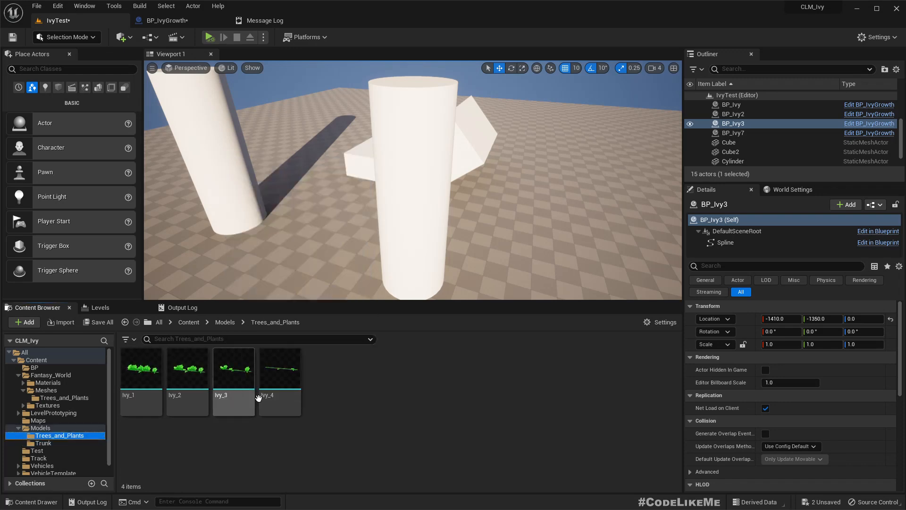
double_click(283, 370)
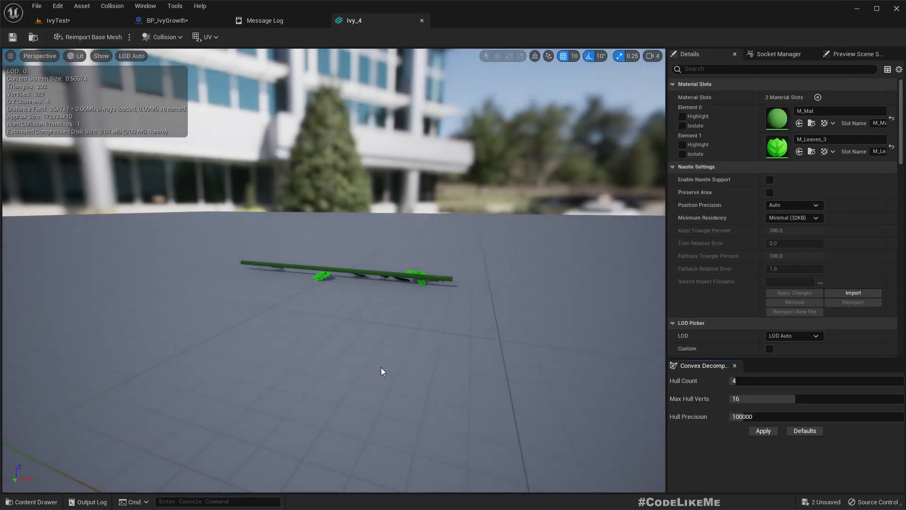
right_drag(406, 302, 404, 306)
scroll(407, 307, down, 3)
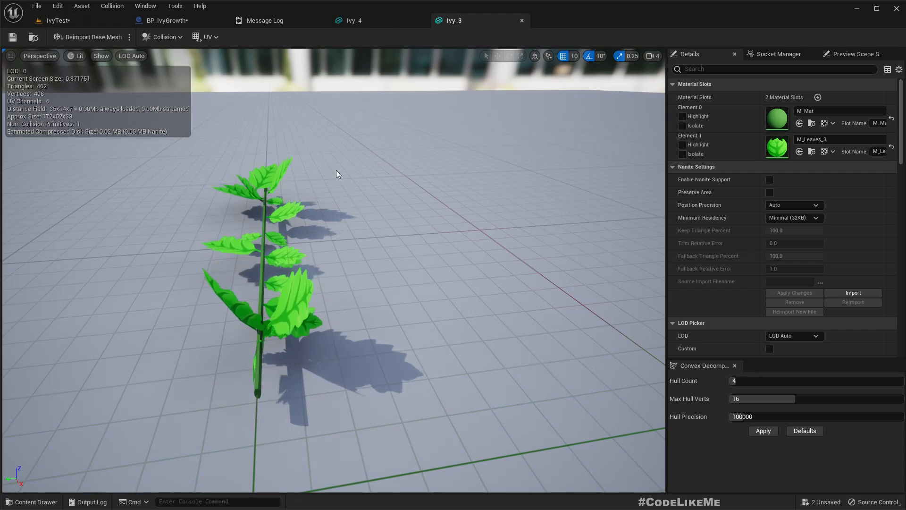
click(424, 20)
click(422, 20)
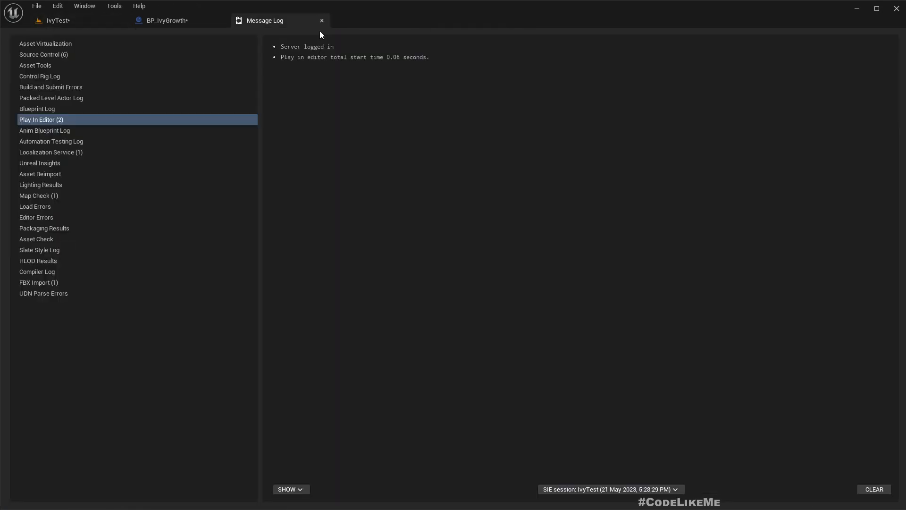
- Return to the LeavesGrowth graph and reset the Static Mesh of the Add Spline Mesh Component node to None
click(159, 22)
right_drag(461, 271, 267, 242)
scroll(283, 243, down, 2)
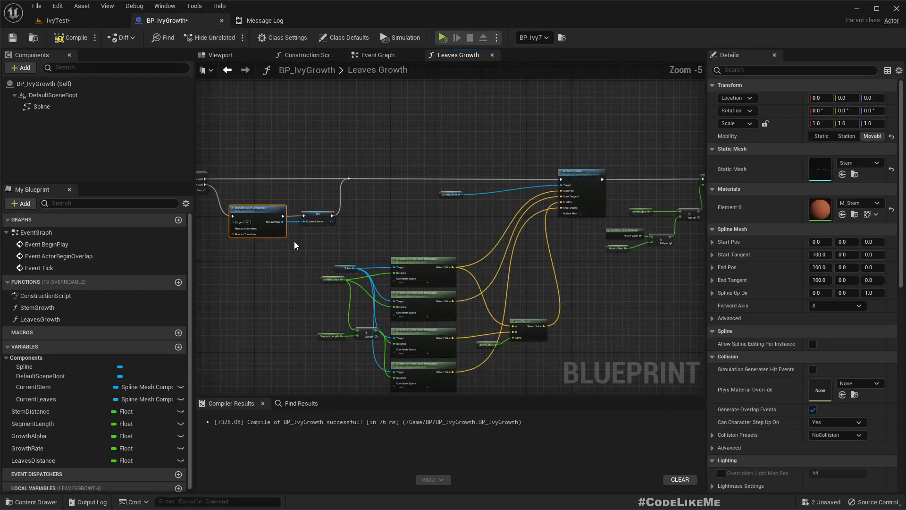
scroll(405, 231, down, 2)
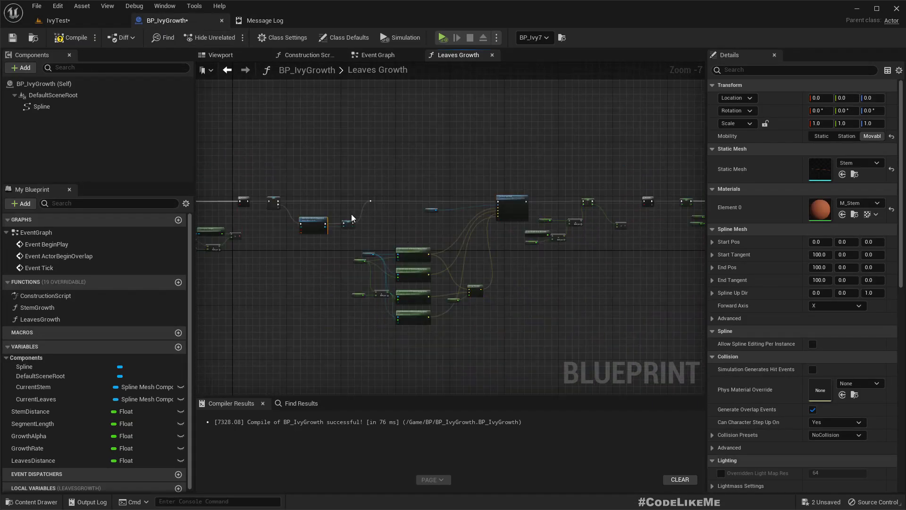
scroll(352, 214, up, 3)
right_drag(322, 261, 415, 247)
drag(302, 183, 454, 252)
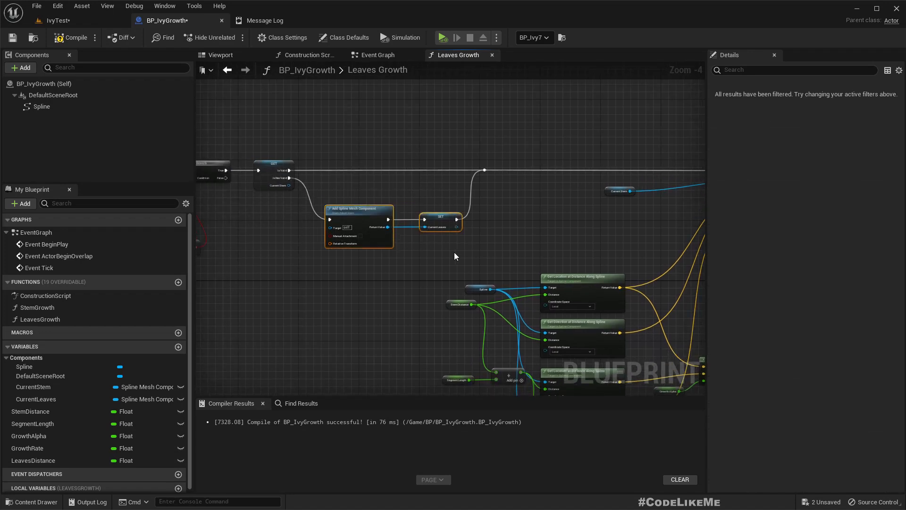
click(362, 209)
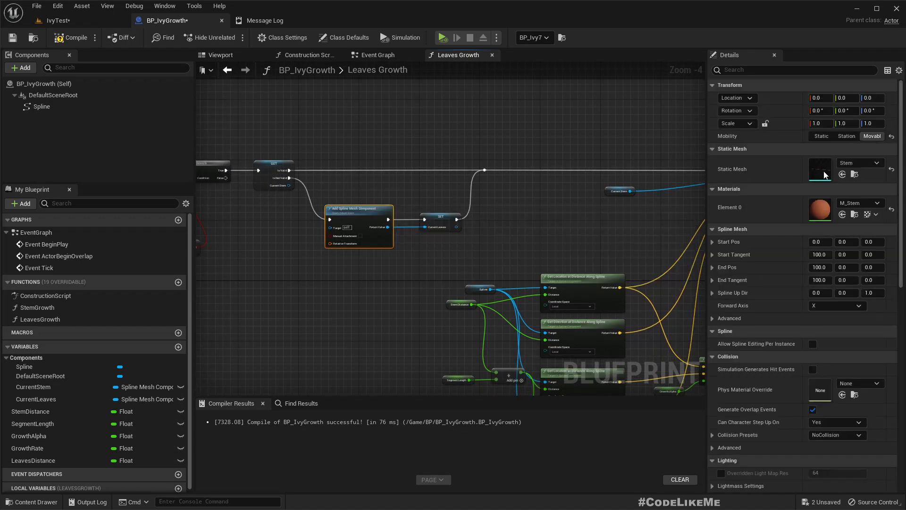
click(892, 170)
- Select the Add Spline Mesh Component node together with the Current Leaves SET node and open their node actions
scroll(610, 218, down, 2)
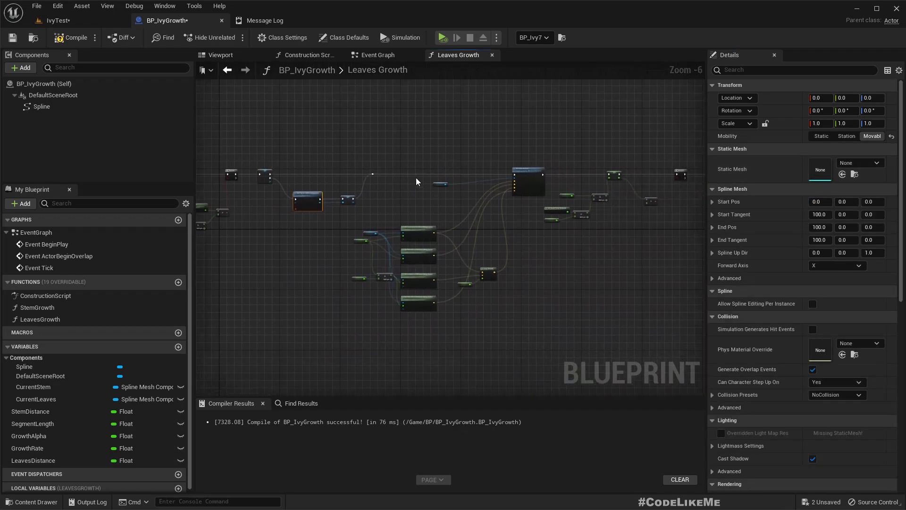
scroll(316, 200, up, 3)
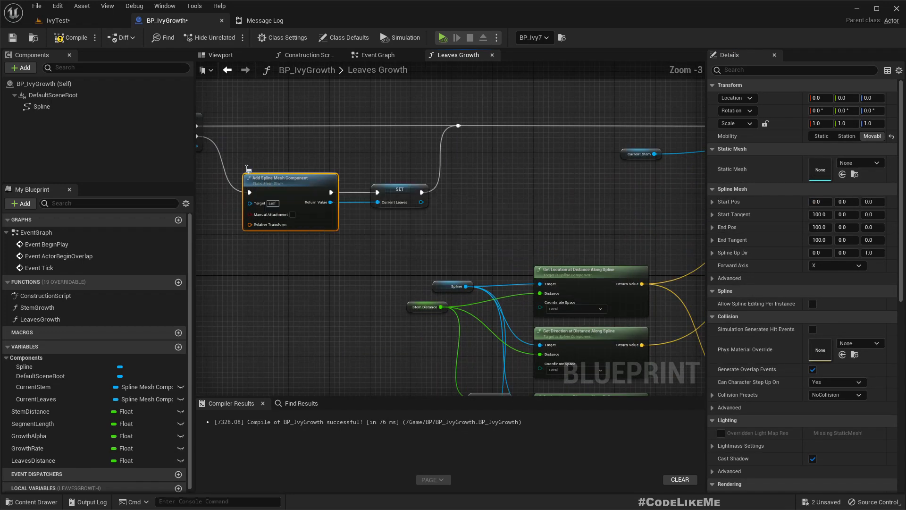
drag(409, 213, 286, 195)
right_click(281, 184)
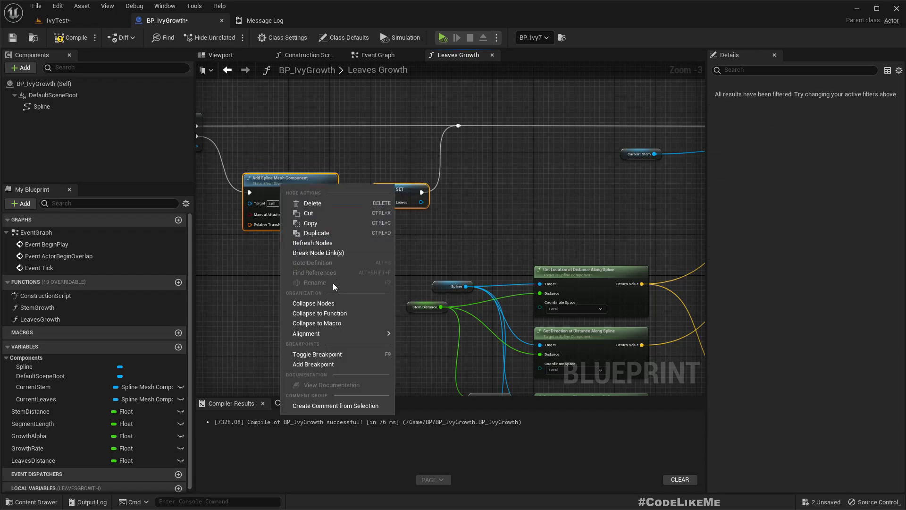
- Collapse the selected Add Spline Mesh Component and SET Current Leaves nodes into a graph named SpawnLeaves and open it
click(330, 303)
text(SpawnLeaves)
key(Return)
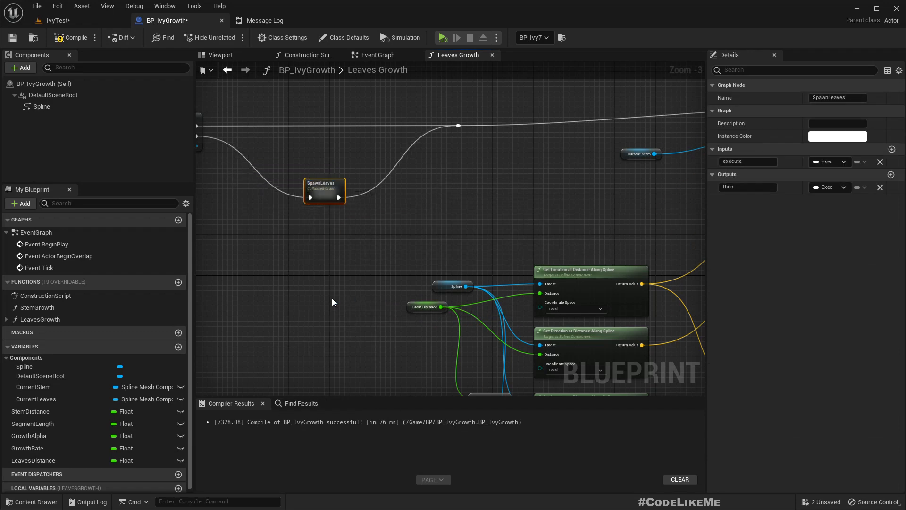
double_click(339, 191)
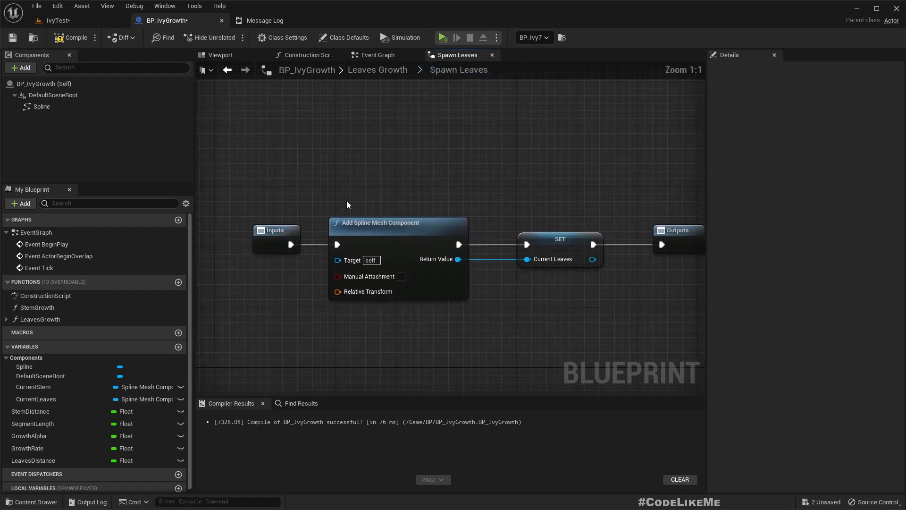
- Add a Set Static Mesh node targeting Current Leaves and wire its execution between the SET node and Outputs
click(240, 194)
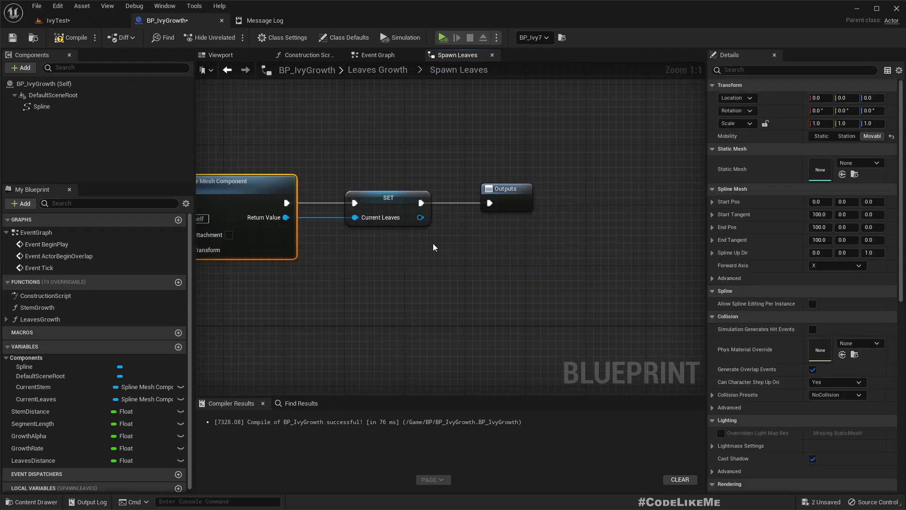
drag(509, 194, 680, 193)
drag(420, 217, 473, 226)
click(376, 282)
text(setmesh)
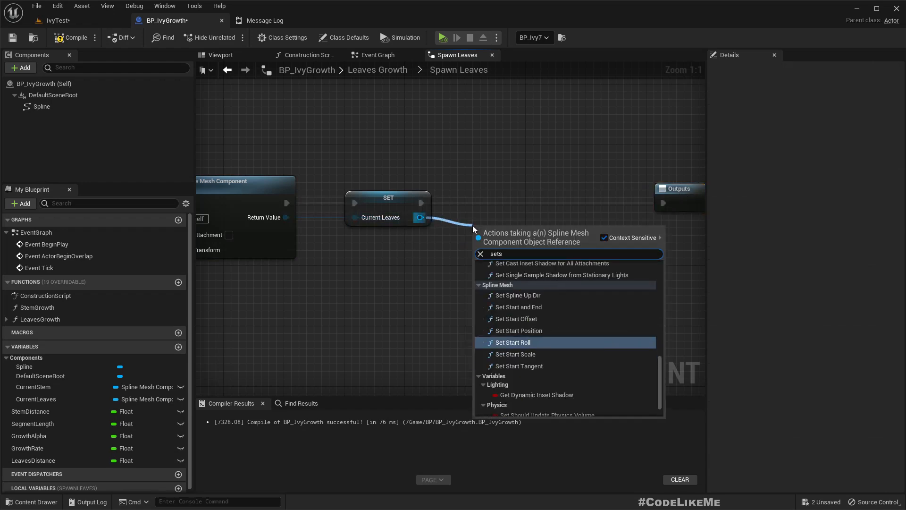
key(BackSpace)
key(BackSpace)
key(BackSpace)
key(BackSpace)
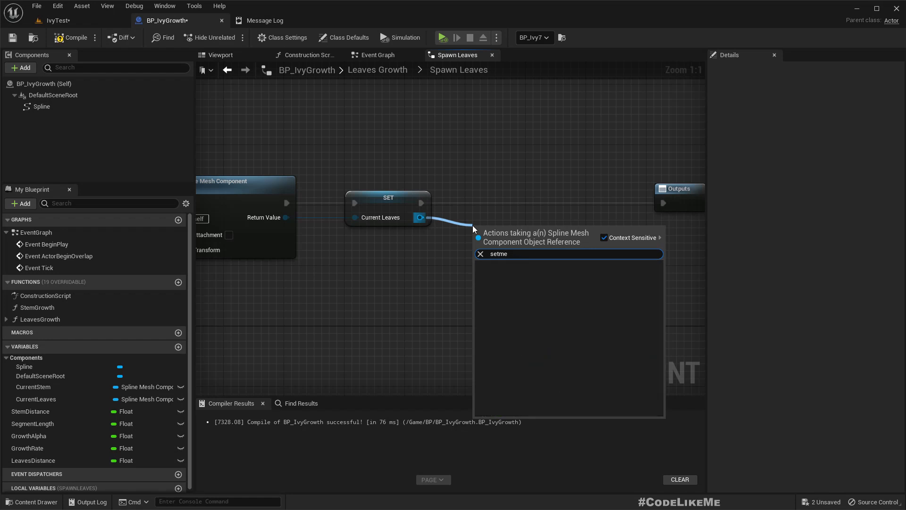
text(mesh)
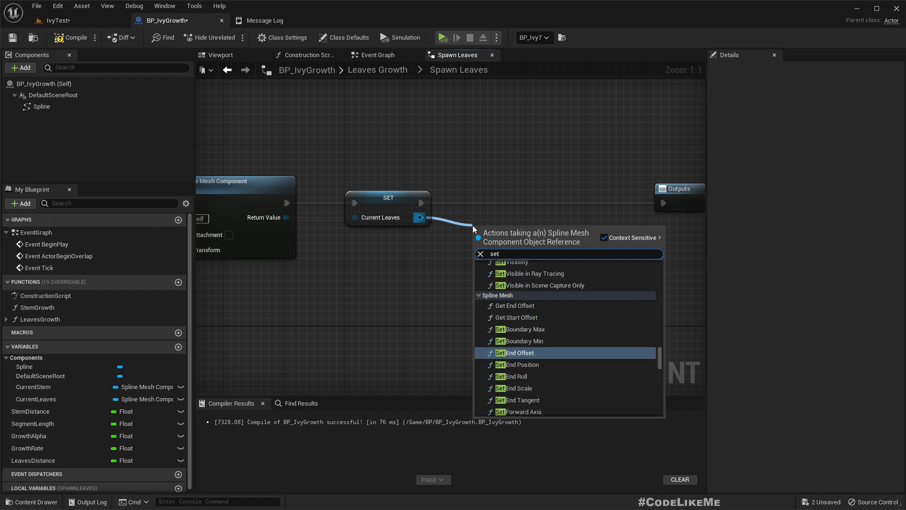
key(Return)
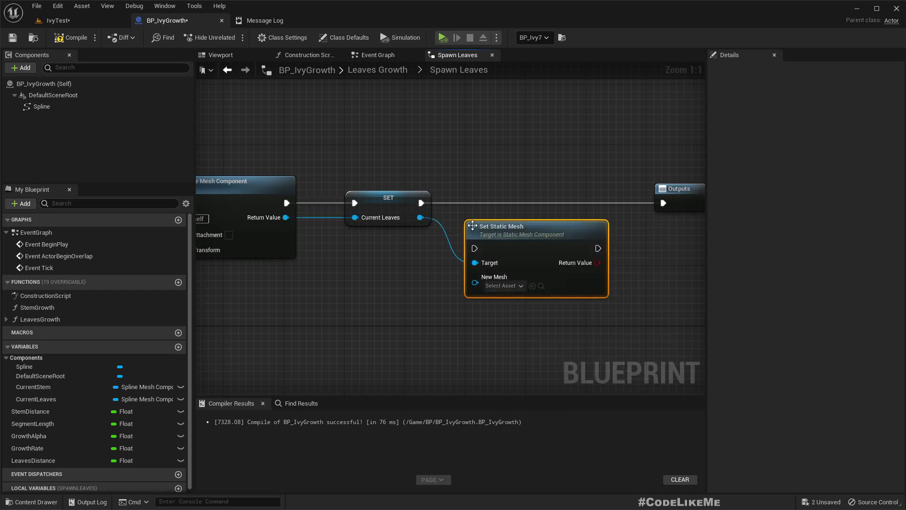
drag(474, 247, 421, 203)
drag(597, 248, 659, 211)
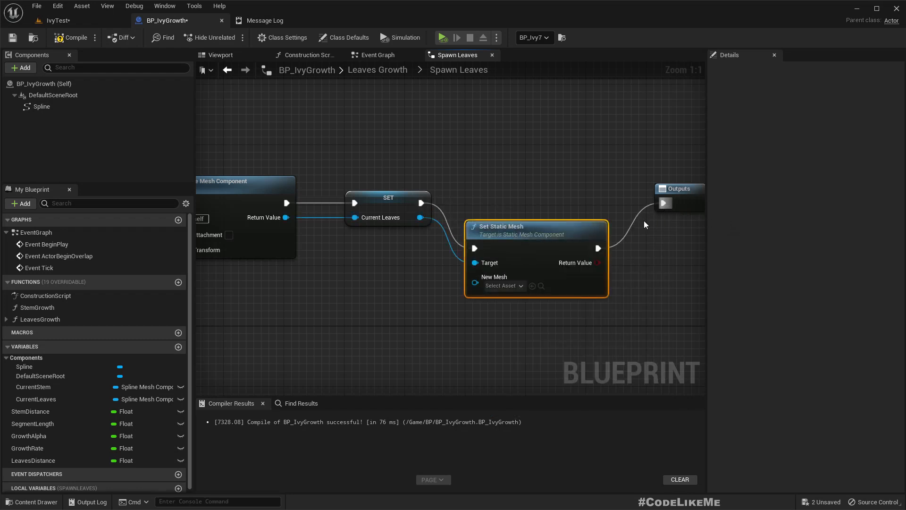
- Promote the New Mesh input of Set Static Mesh to a variable and break the link from its getter node
right_drag(462, 352, 464, 282)
right_click(500, 221)
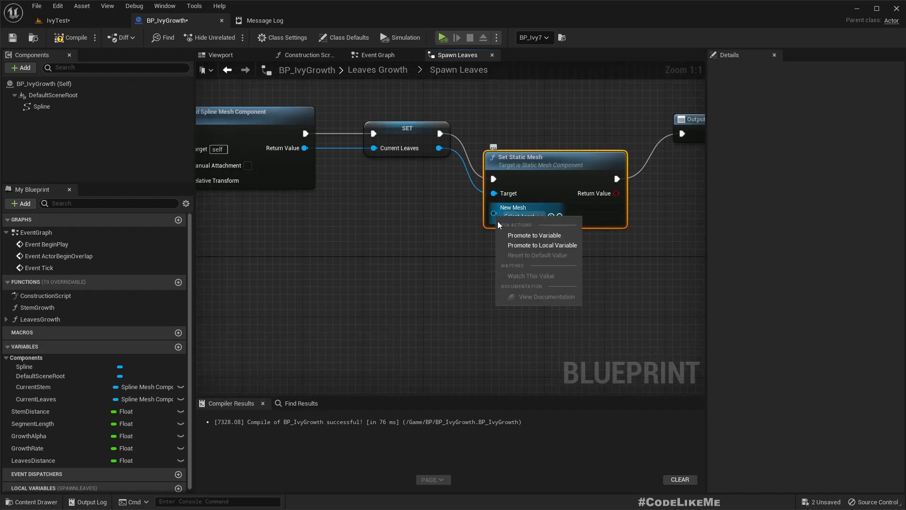
click(517, 234)
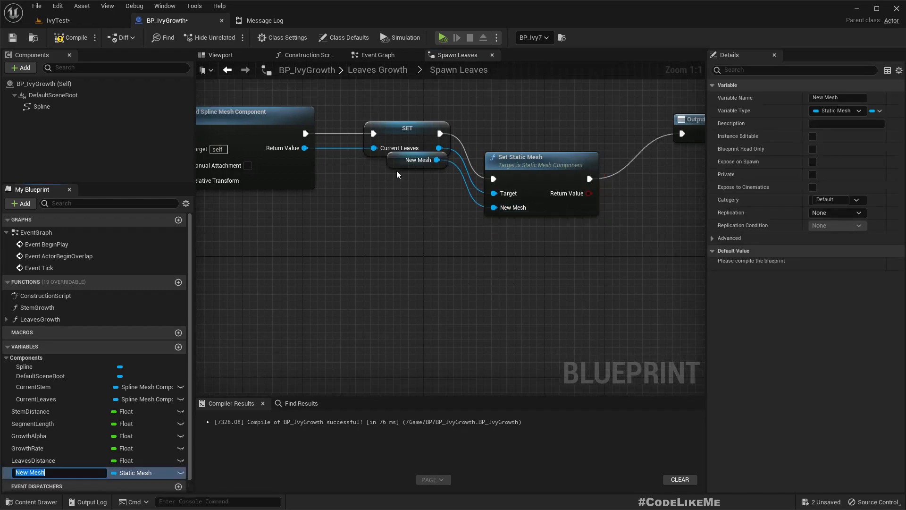
drag(397, 165, 374, 225)
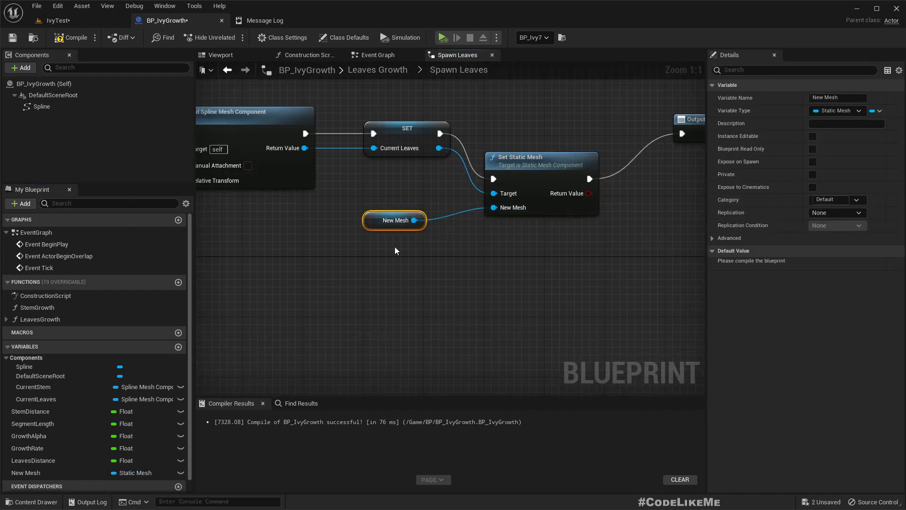
right_click(414, 220)
click(442, 251)
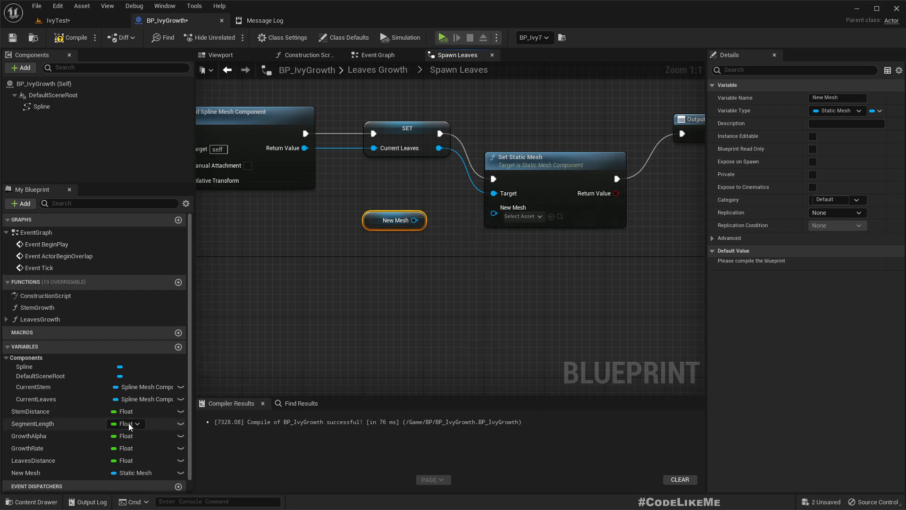
- Rename the New Mesh variable to LeavesMeshes and change its type to an array of Static Mesh
double_click(36, 472)
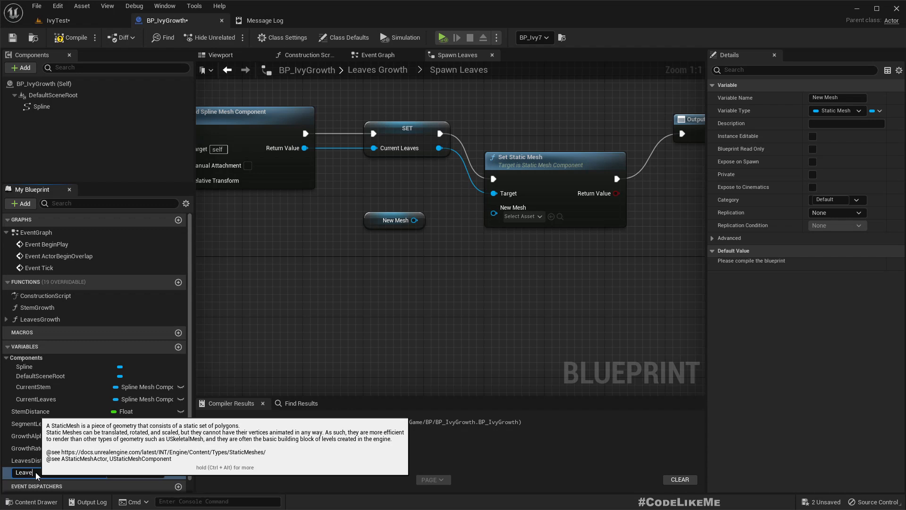
text(LeavesMeshes)
key(Return)
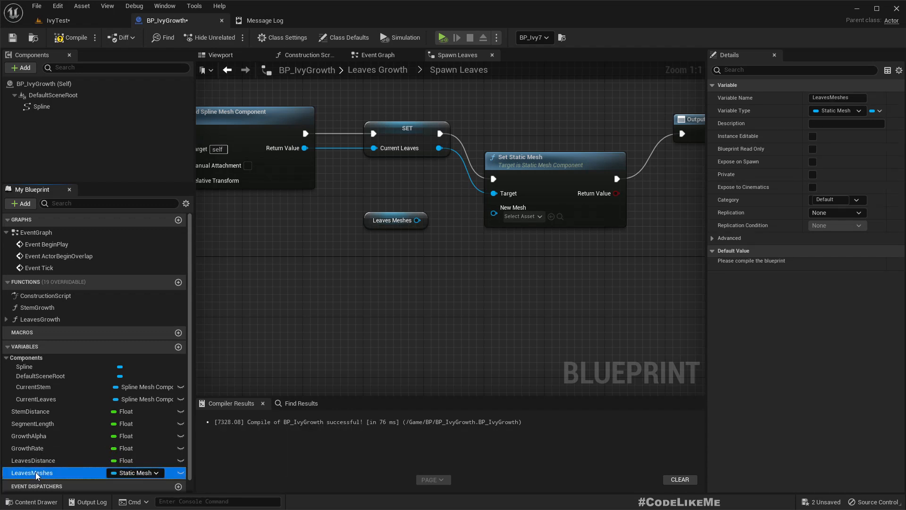
click(876, 110)
click(871, 137)
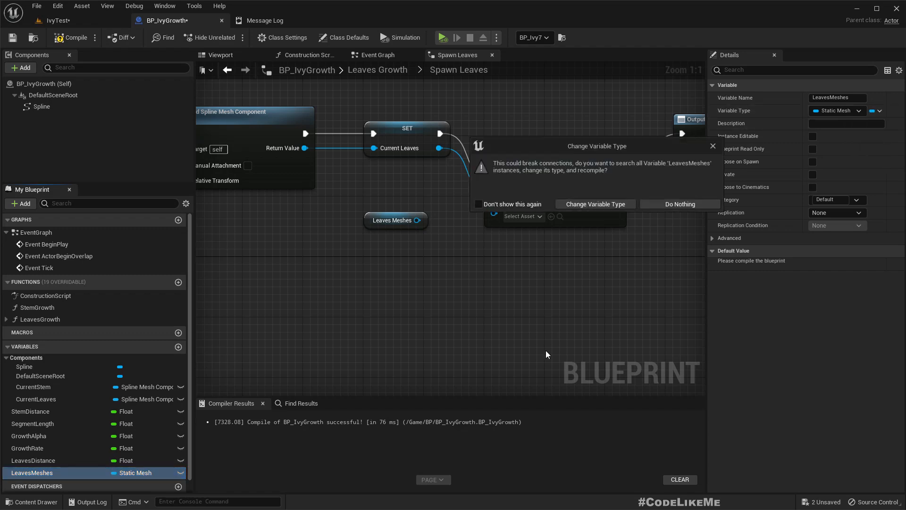
click(575, 203)
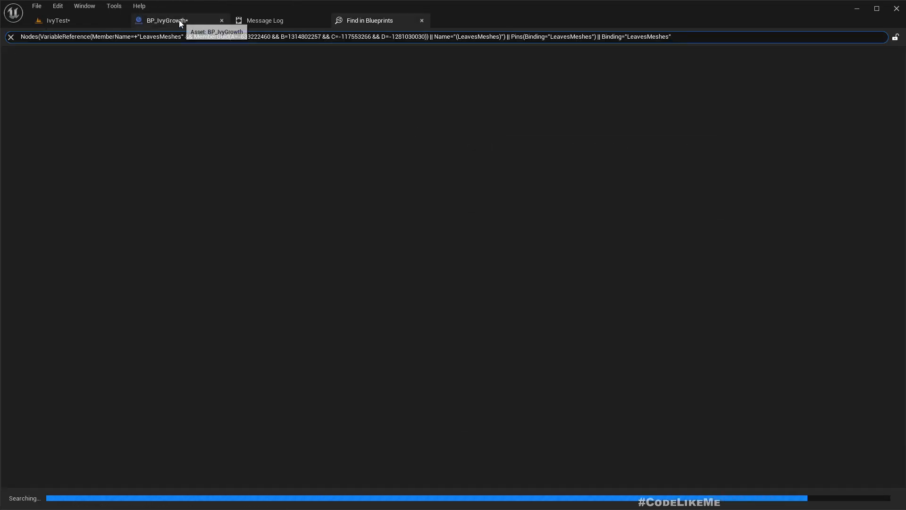
click(182, 22)
- Add a Get (a copy) array node from Leaves Meshes and straighten the connection between the two nodes
drag(416, 221, 442, 259)
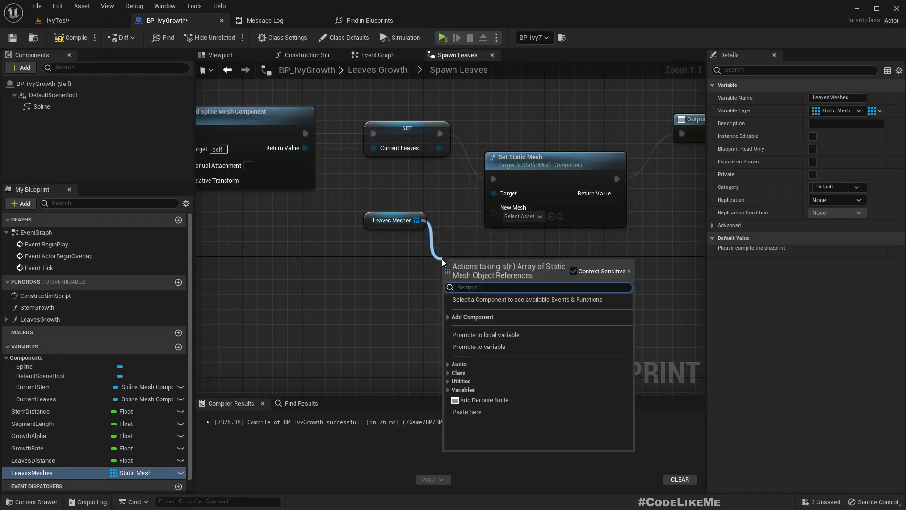
text(get)
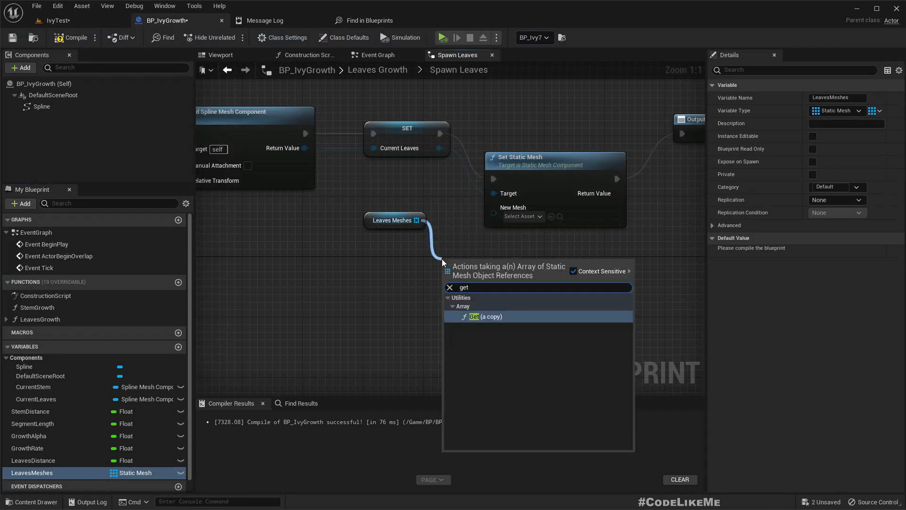
key(Return)
drag(455, 282, 454, 282)
key(q)
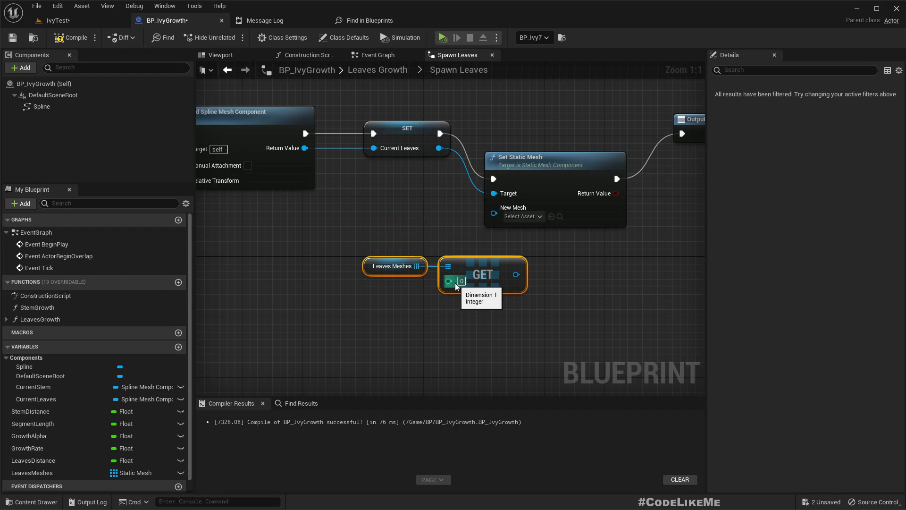
- Feed the GET node's index with a Random Integer whose maximum is the Length of the Leaves Meshes array
click(364, 266)
drag(365, 266, 321, 325)
text(len)
key(Return)
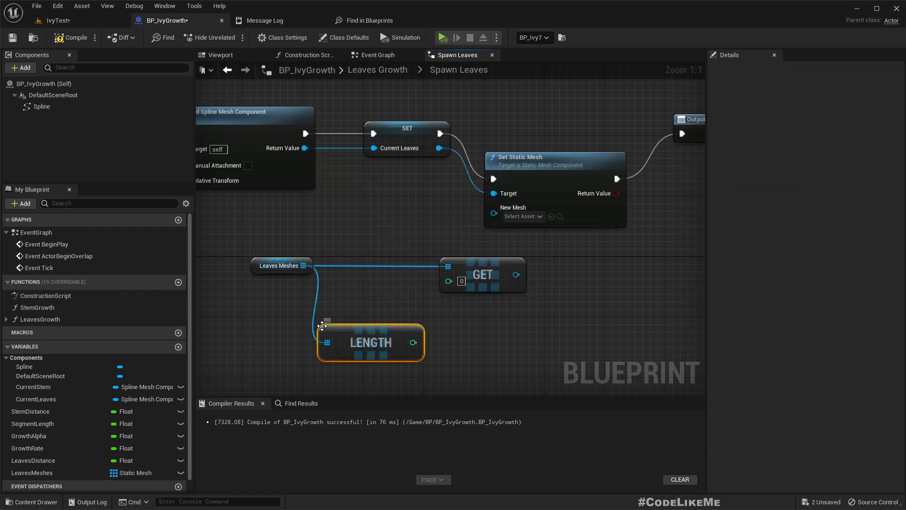
drag(413, 342, 442, 342)
text(rando)
key(Return)
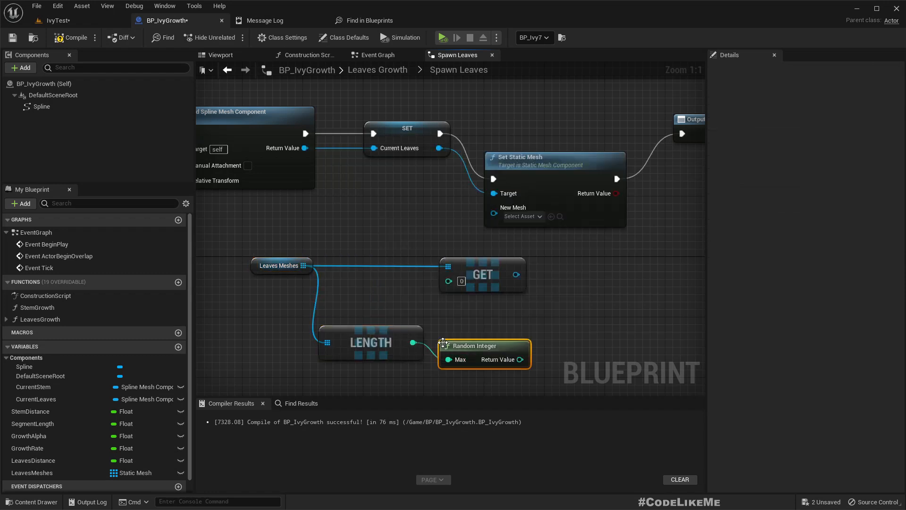
key(q)
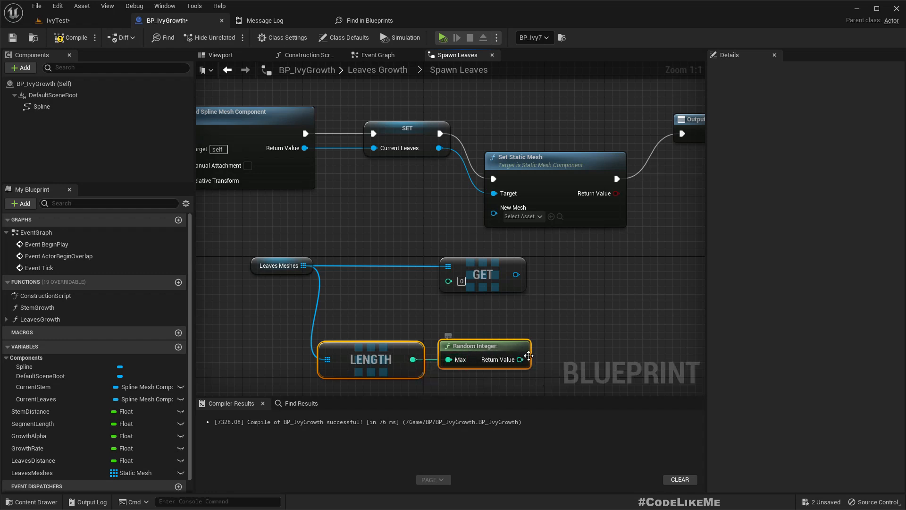
drag(520, 359, 462, 280)
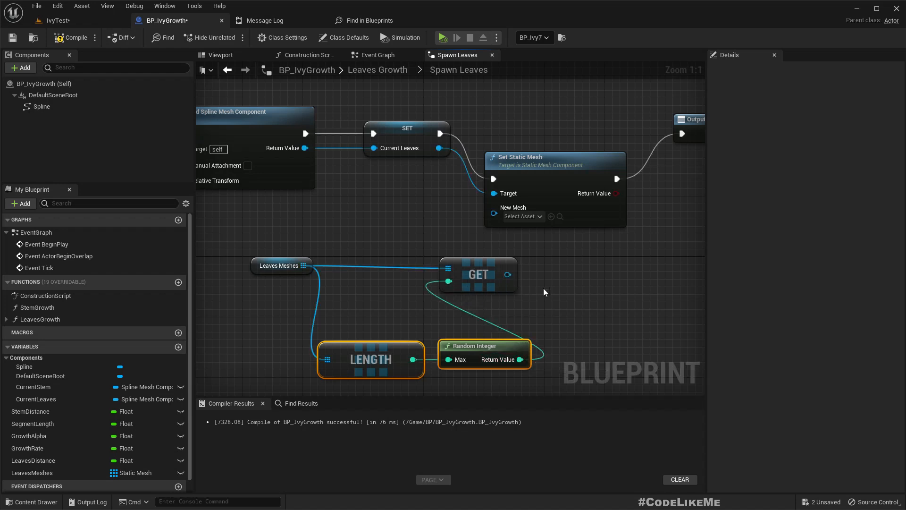
- Connect the GET node's output to New Mesh on Set Static Mesh and align the nodes in the graph
right_drag(520, 290, 568, 272)
scroll(568, 273, down, 1)
drag(341, 236, 527, 348)
drag(533, 255, 544, 206)
click(535, 271)
right_drag(583, 249, 491, 319)
drag(500, 226, 502, 187)
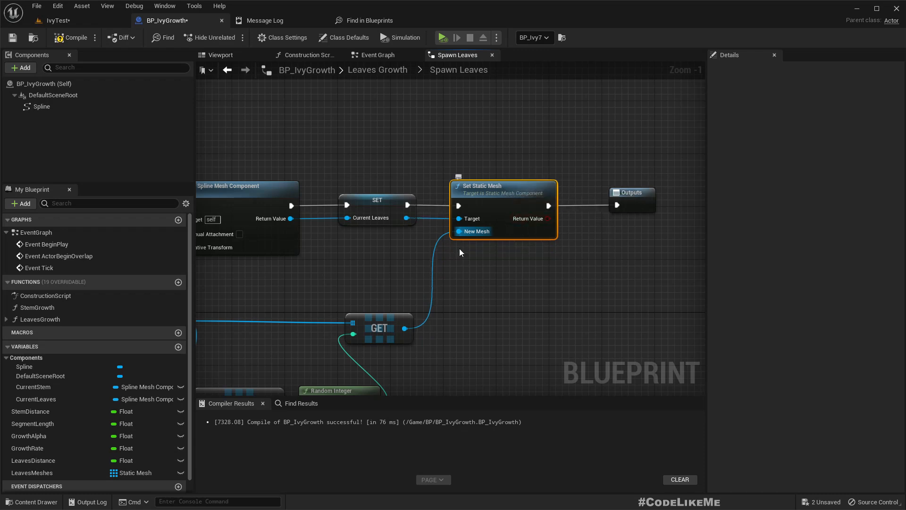
- Select the Leaves Meshes node and compile the blueprint so its default value can be edited
right_drag(379, 260, 536, 218)
click(295, 277)
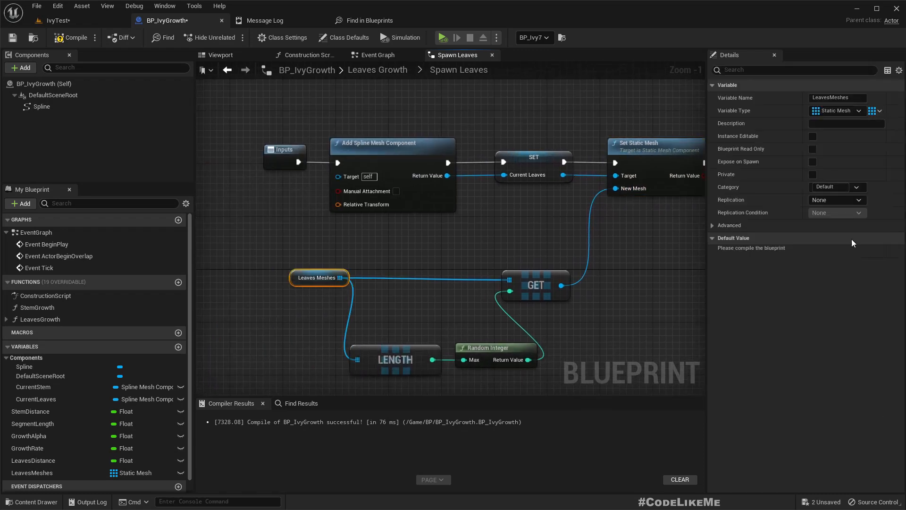
click(66, 39)
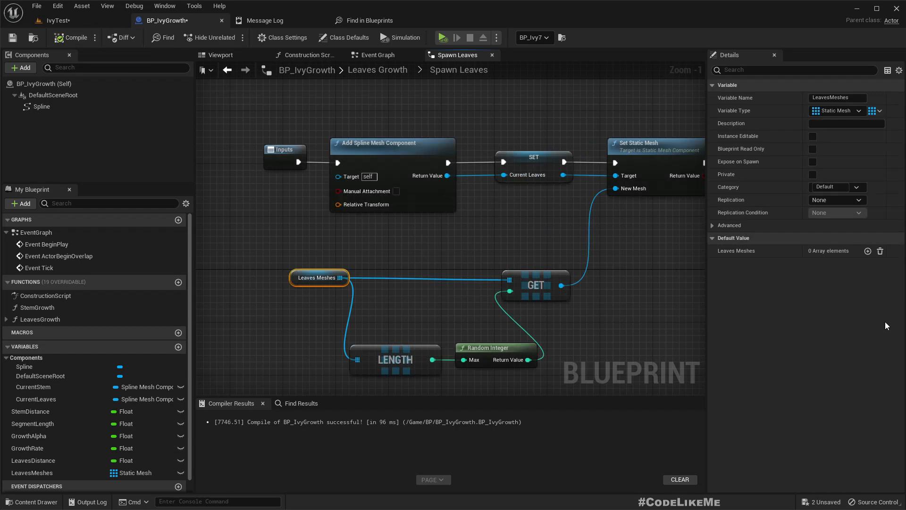
- Add three empty elements to the default value of the Leaves Meshes array
click(868, 250)
click(868, 251)
click(868, 251)
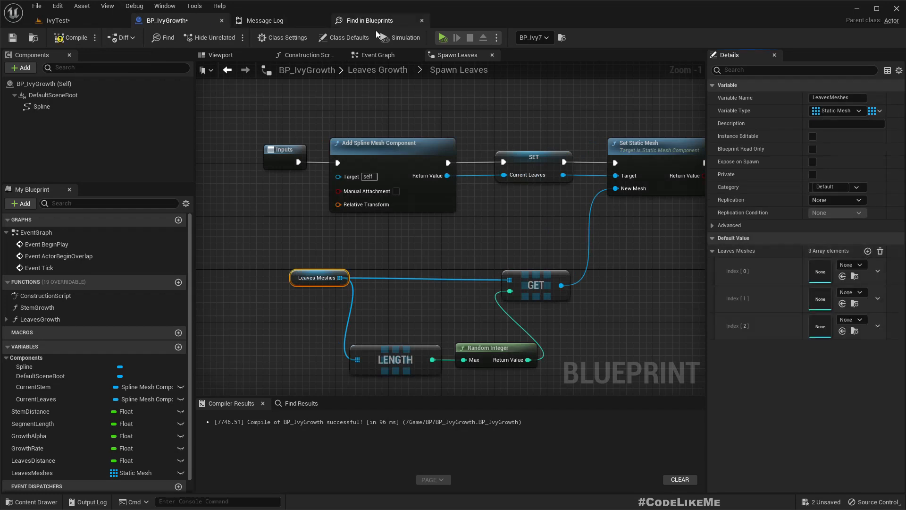
- Select the meshes Ivy_1 to Ivy_4 in the Trees_and_Plants folder and empty the Leaves Meshes default array
click(66, 19)
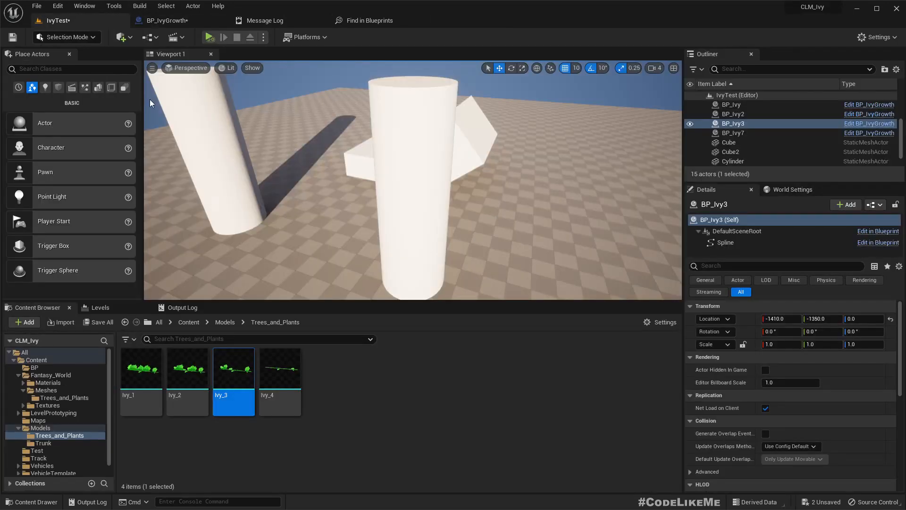
click(279, 366)
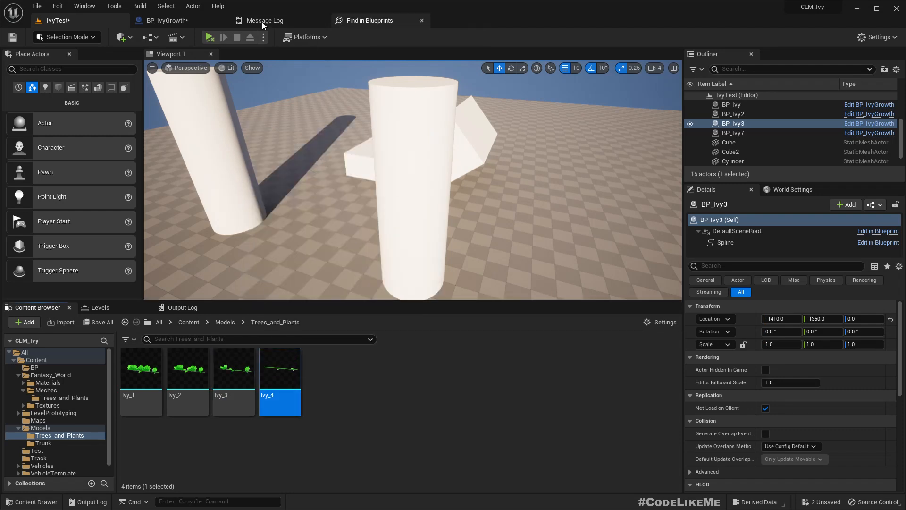
shift+click(126, 383)
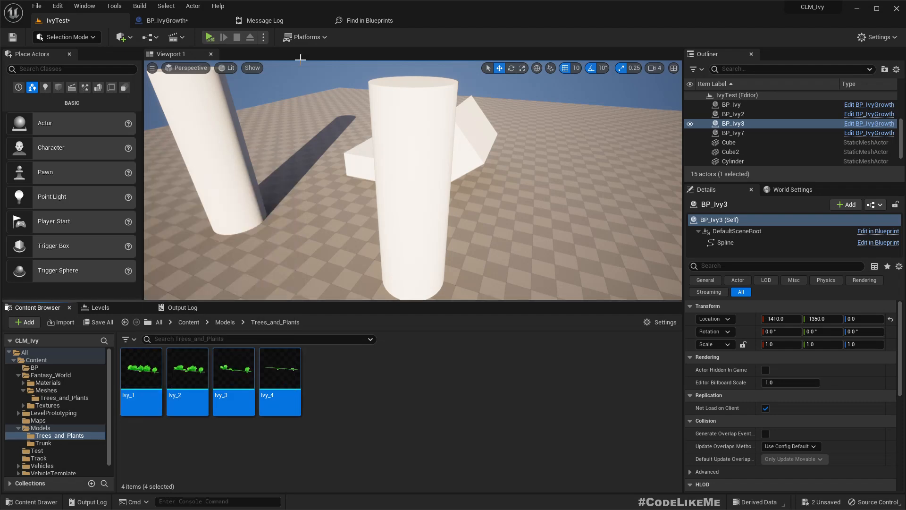
click(188, 27)
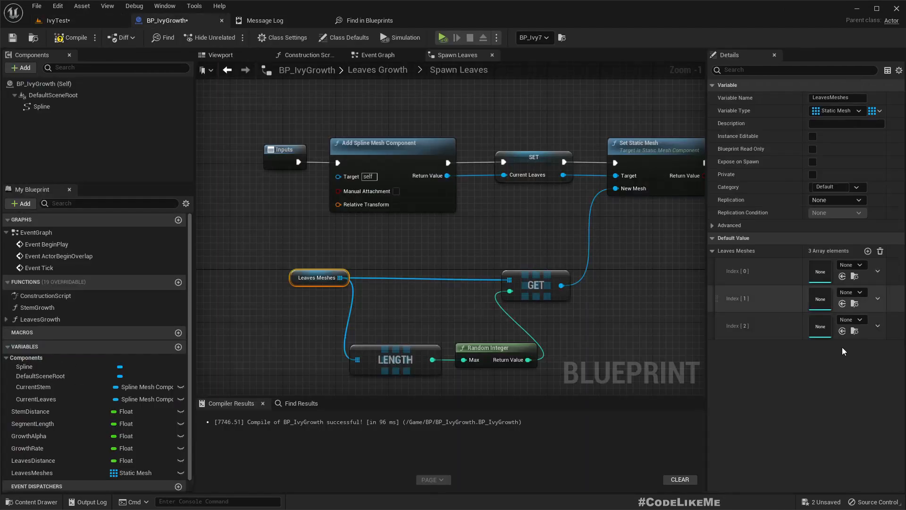
click(880, 252)
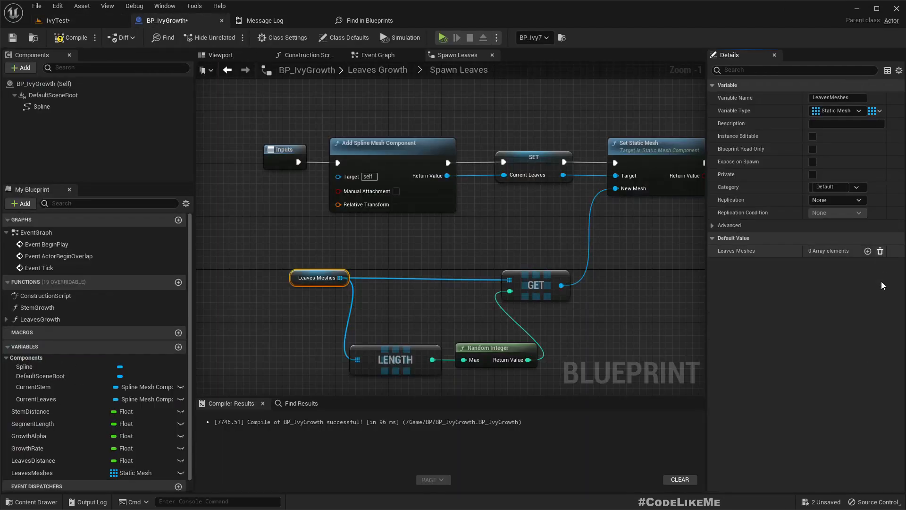
- Fill the Leaves Meshes default array with the four selected ivy meshes and compile the blueprint
click(59, 25)
drag(226, 383, 820, 252)
click(72, 41)
- Replace the Current Stem variable feeding the Set Start and End node in the Leaves Growth function with CurrentLeaves
right_drag(528, 223, 409, 243)
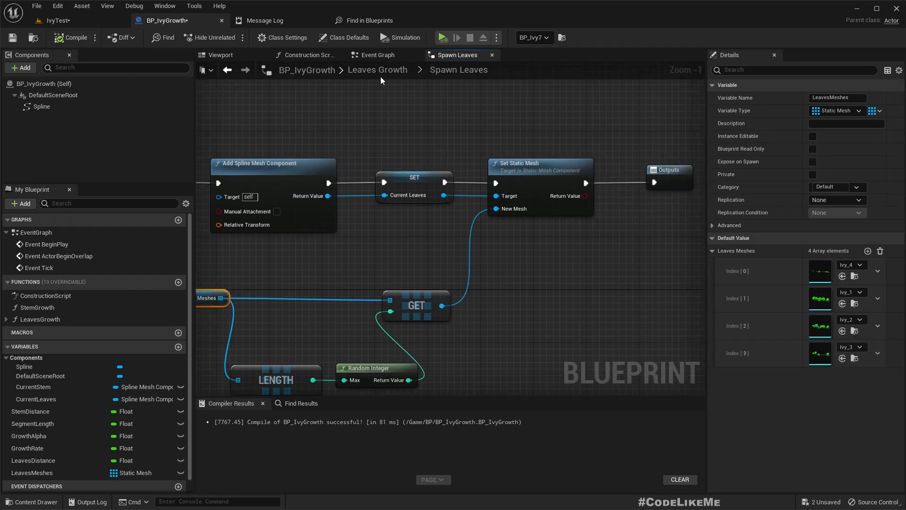
click(382, 72)
right_drag(423, 151, 476, 223)
scroll(461, 220, up, 6)
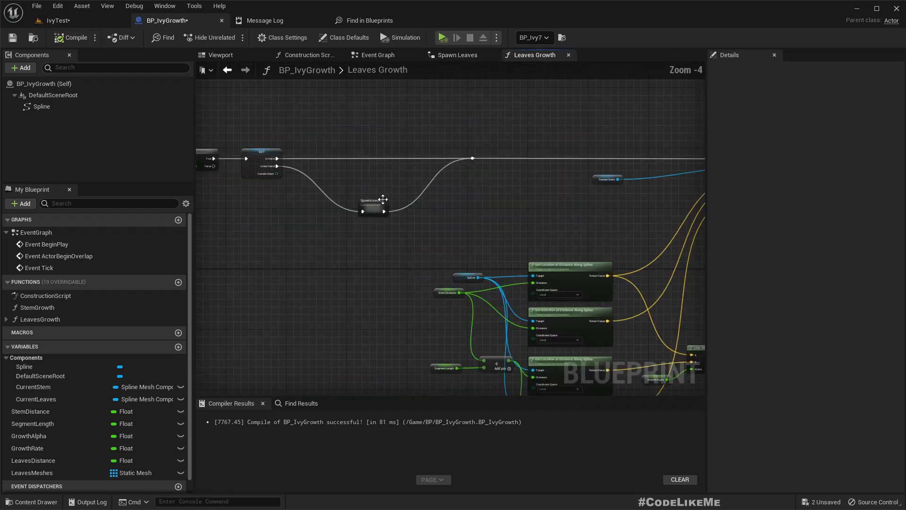
right_drag(528, 209, 434, 186)
scroll(478, 183, up, 3)
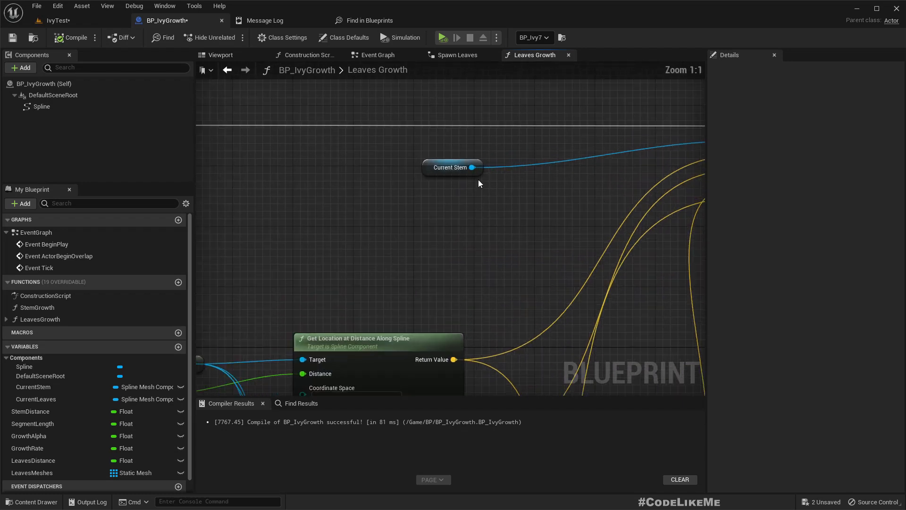
right_click(426, 166)
mouse_move(504, 254)
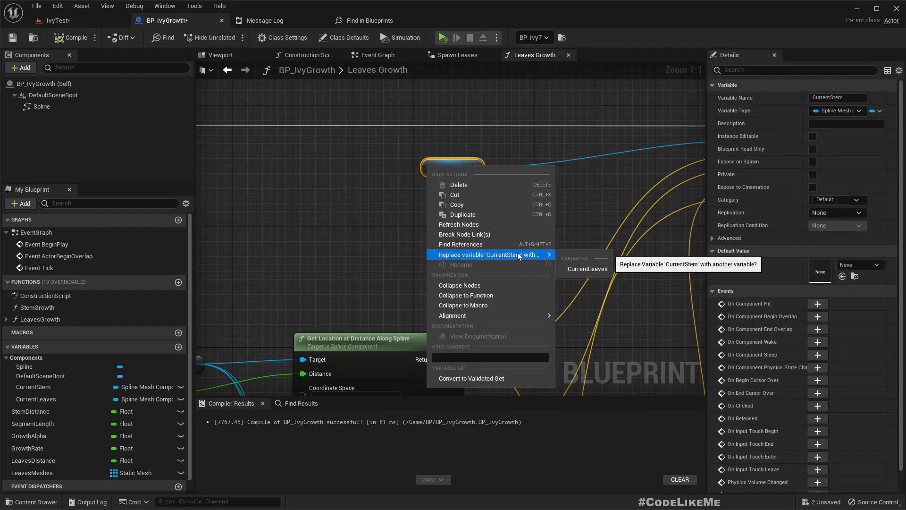
click(580, 268)
scroll(560, 205, down, 3)
right_drag(561, 205, 29, 211)
right_drag(335, 229, 519, 213)
scroll(519, 212, up, 3)
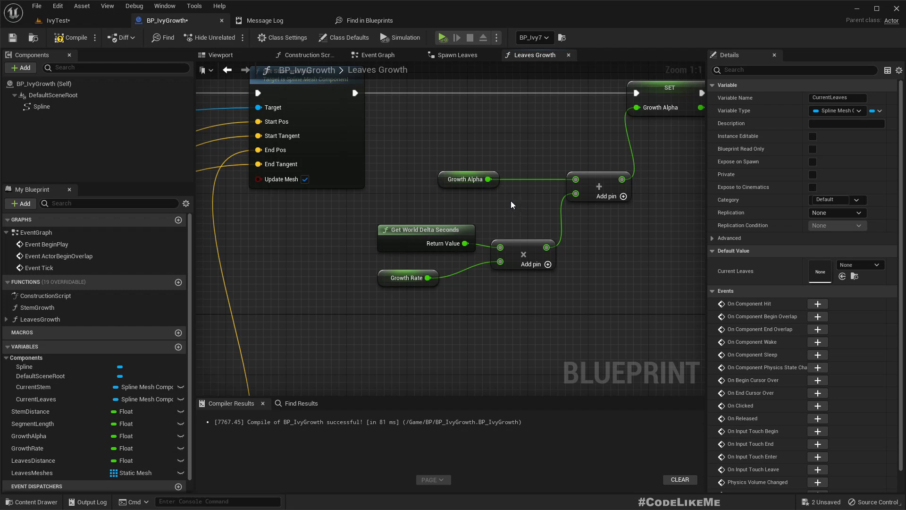
right_click(444, 176)
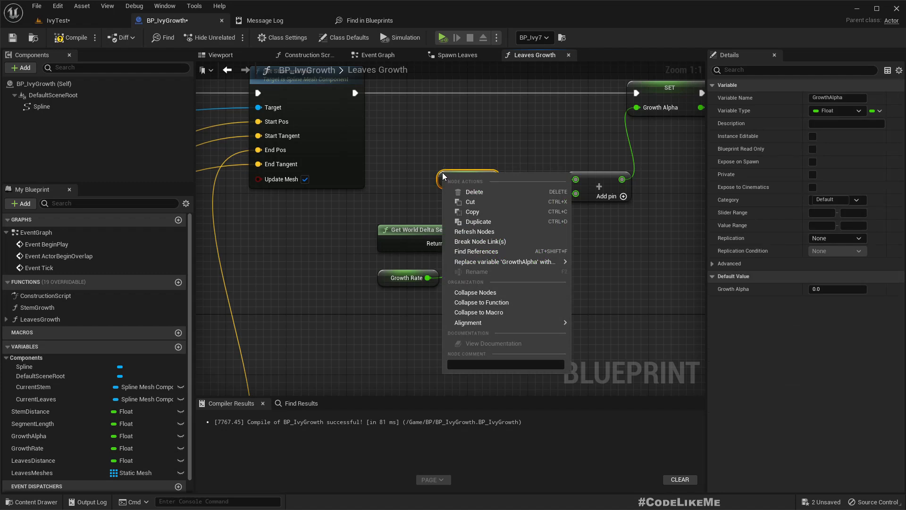
click(418, 157)
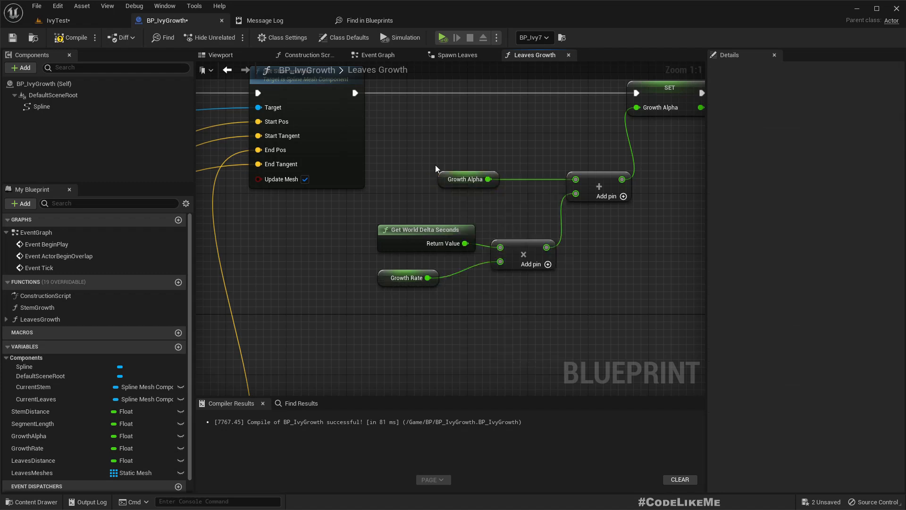
right_click(445, 178)
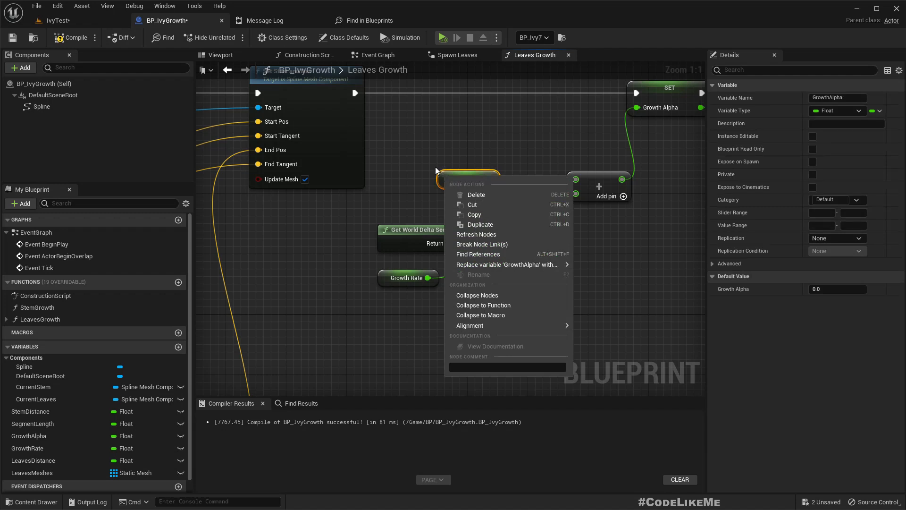
click(525, 141)
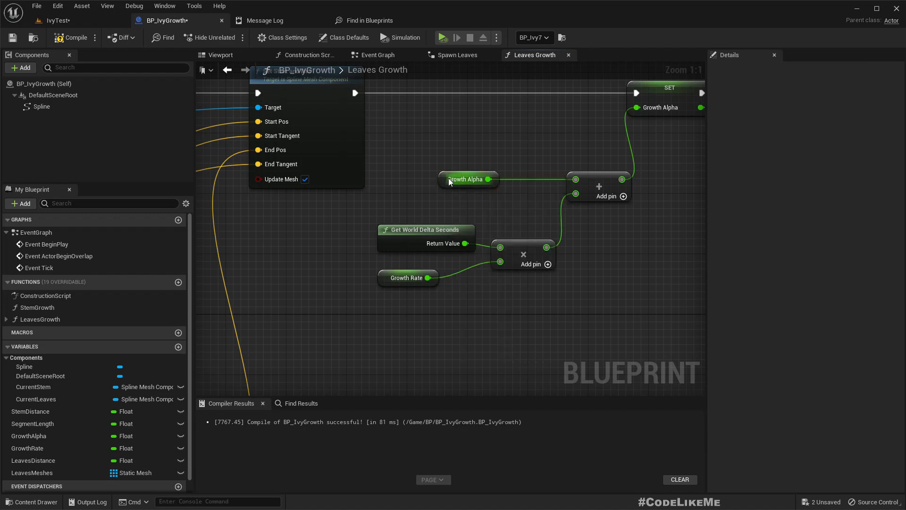
- Rename the GrowthAlpha variable to StemGrowthAlpha
click(30, 448)
double_click(39, 436)
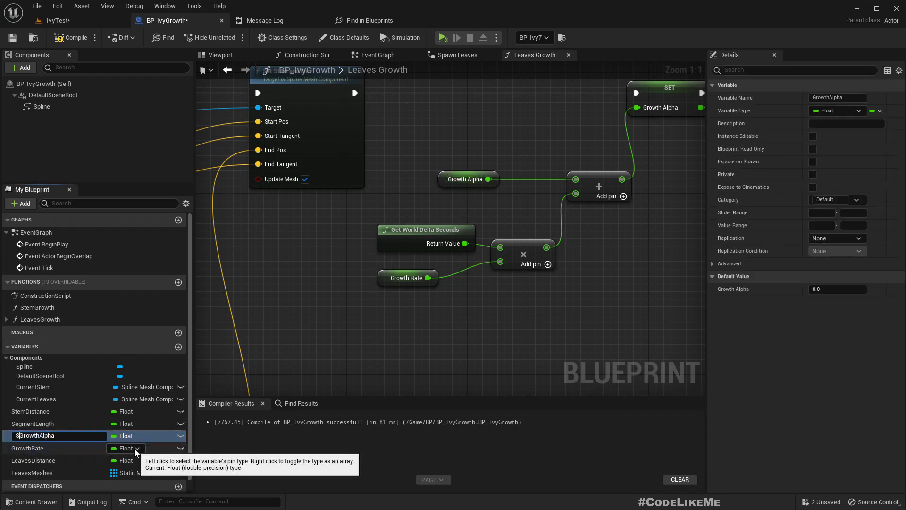
text(Stem)
key(Return)
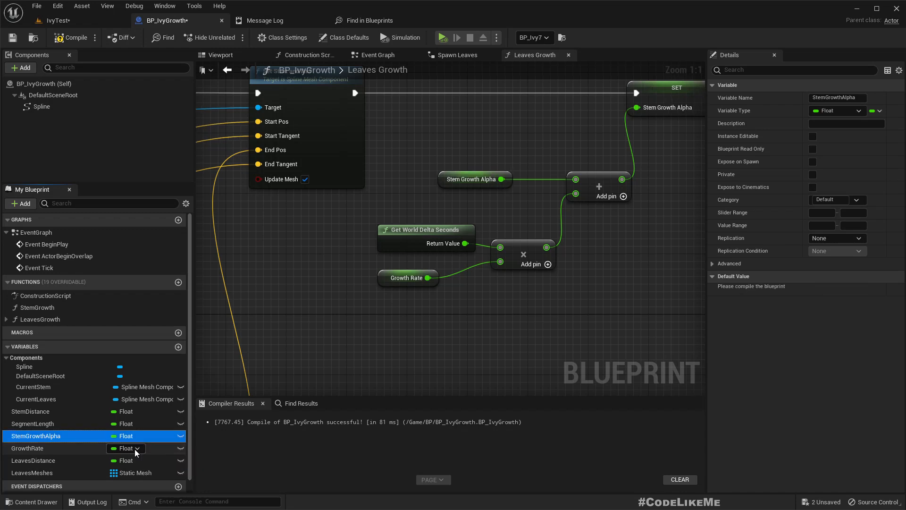
- Duplicate the StemGrowthAlpha variable and name the copy LeavesGrowthAlpha
key(ctrl+w)
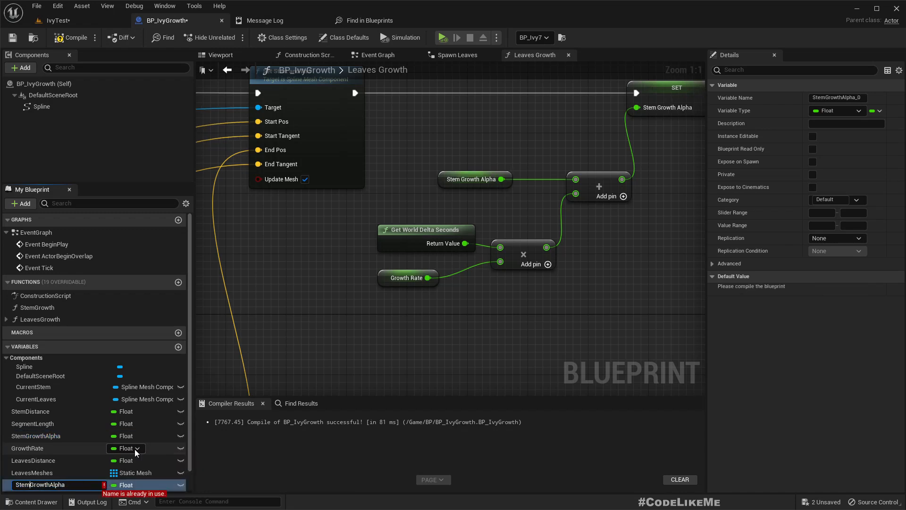
text(Leav)
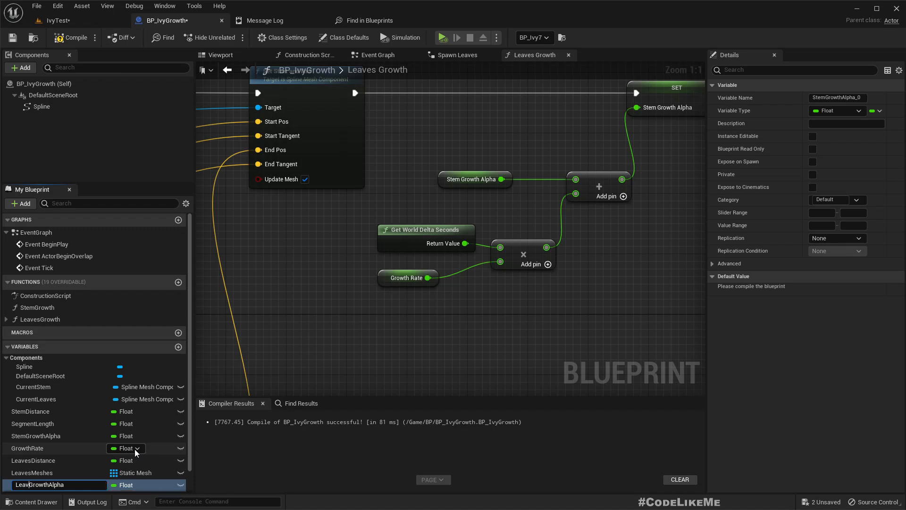
key(Return)
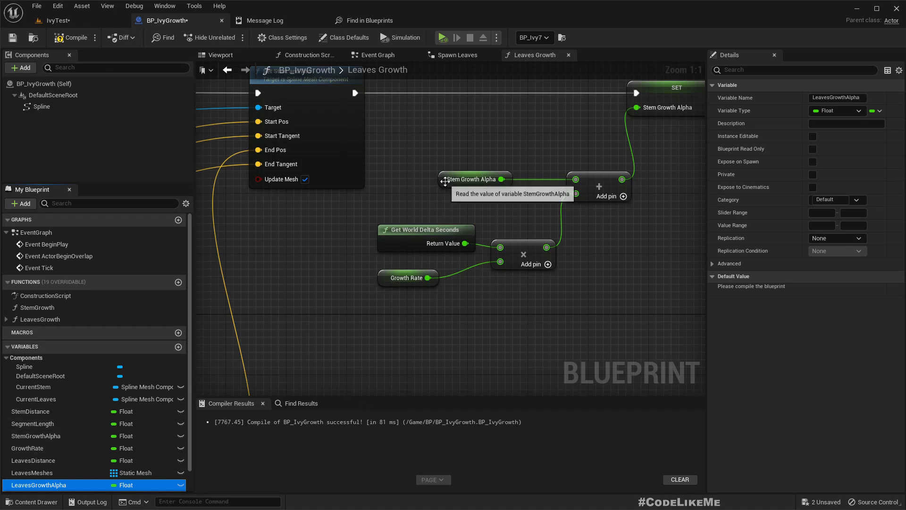
- Replace the Stem Growth Alpha getter feeding the addition node with LeavesGrowthAlpha
right_click(446, 181)
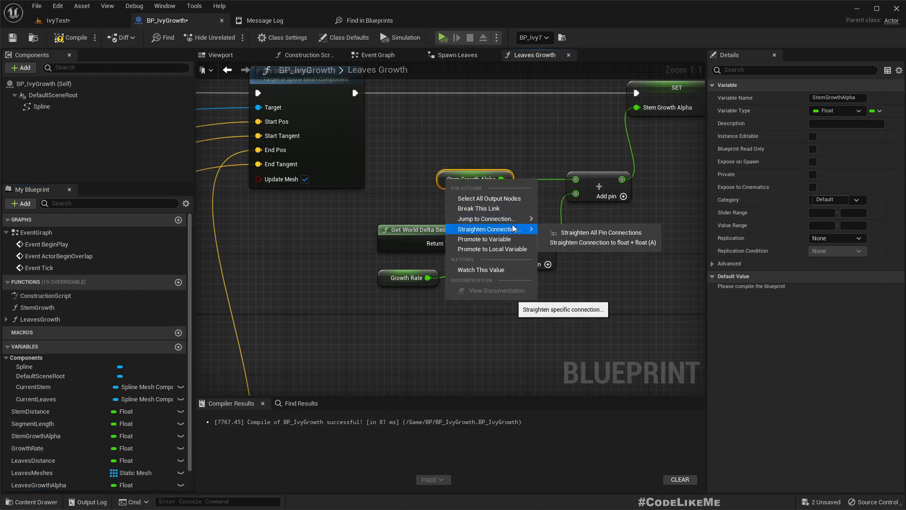
click(430, 180)
right_click(456, 175)
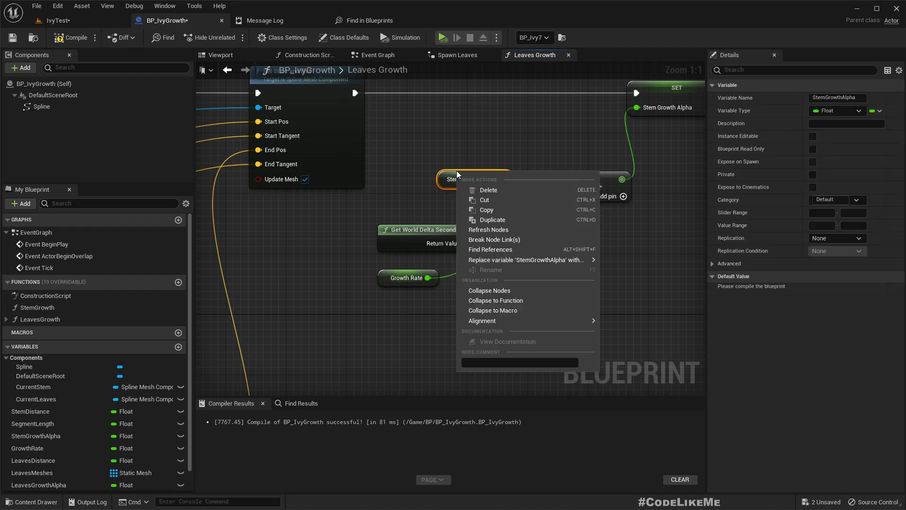
mouse_move(556, 259)
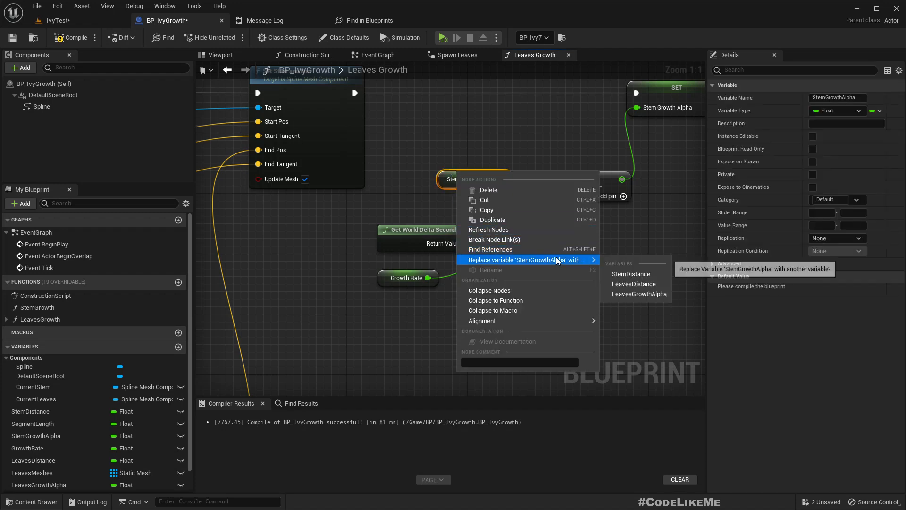
click(639, 295)
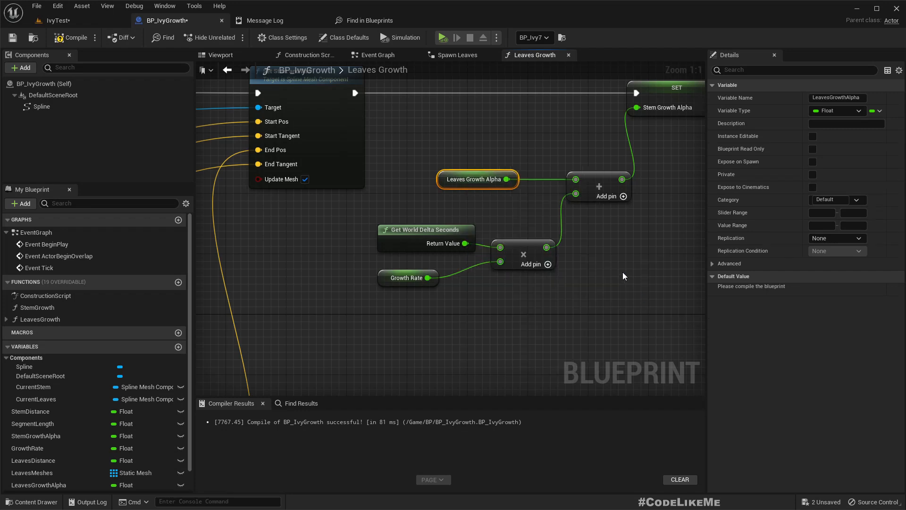
- Replace the StemGrowthAlpha getter driving the Alpha of the Lerp (Vector) node with LeavesGrowthAlpha
right_drag(255, 306, 428, 285)
scroll(448, 108, down, 2)
scroll(279, 298, up, 2)
right_click(448, 243)
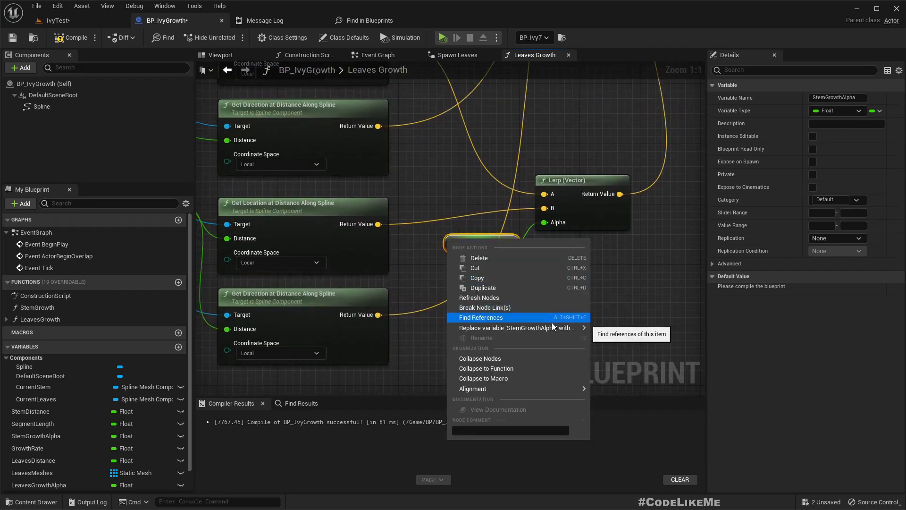
mouse_move(578, 327)
click(631, 361)
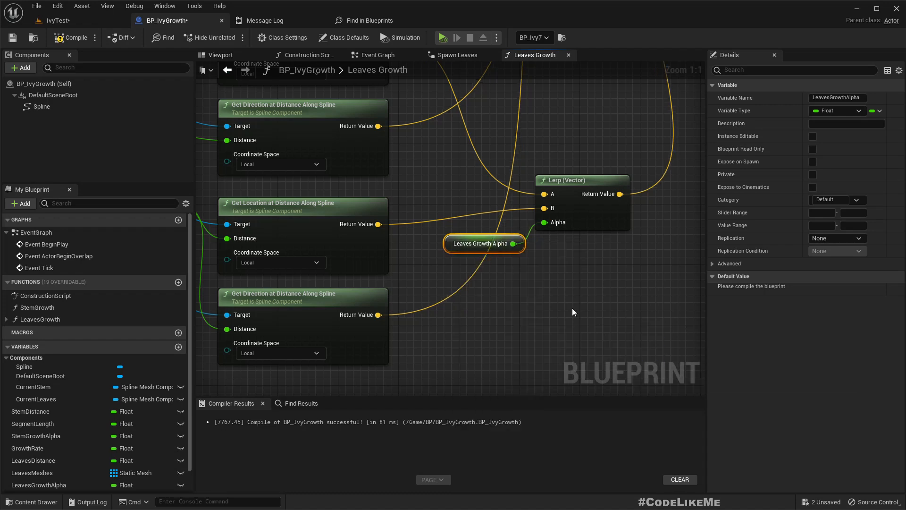
- Replace the Stem Distance getter feeding the location and direction along spline nodes with LeavesDistance
scroll(543, 298, down, 3)
scroll(379, 276, up, 4)
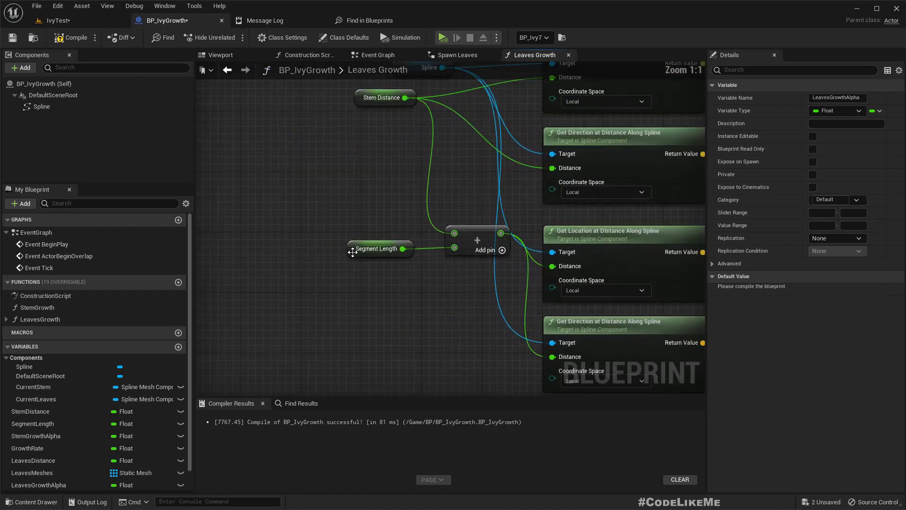
right_drag(373, 133, 350, 267)
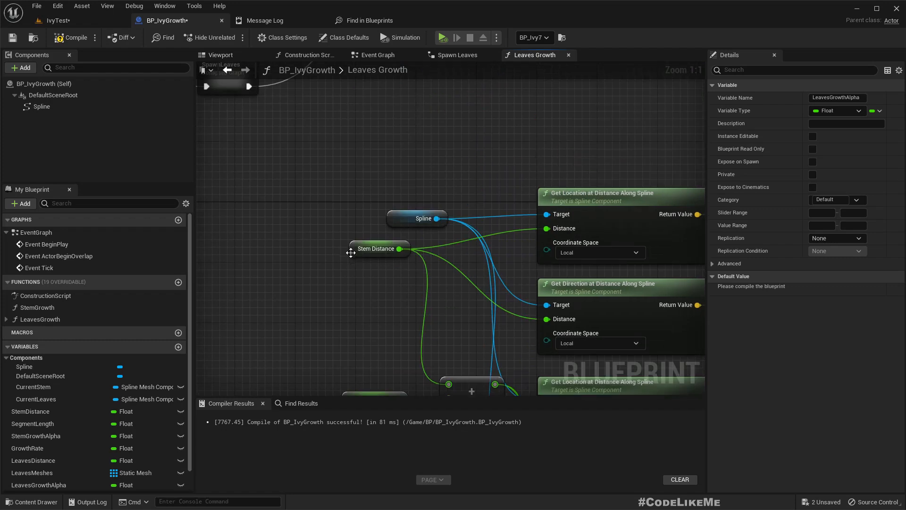
right_click(353, 248)
mouse_move(465, 336)
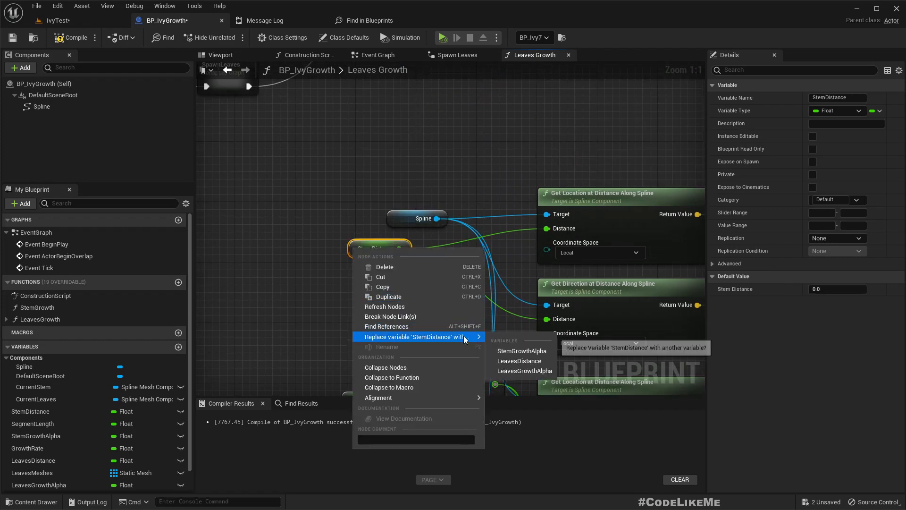
click(528, 363)
- Replace the variable of the Stem Growth Alpha setter after the branch's True output with LeavesGrowthAlpha
right_drag(308, 238, 169, 237)
scroll(374, 218, down, 4)
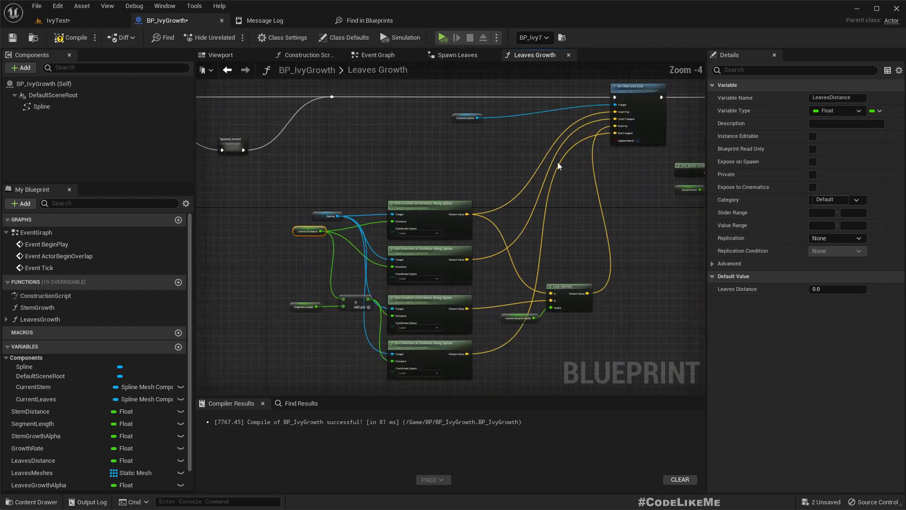
right_drag(557, 163, 217, 182)
scroll(410, 171, up, 3)
right_drag(557, 211, 238, 295)
right_drag(658, 233, 412, 268)
scroll(416, 207, up, 1)
right_click(347, 191)
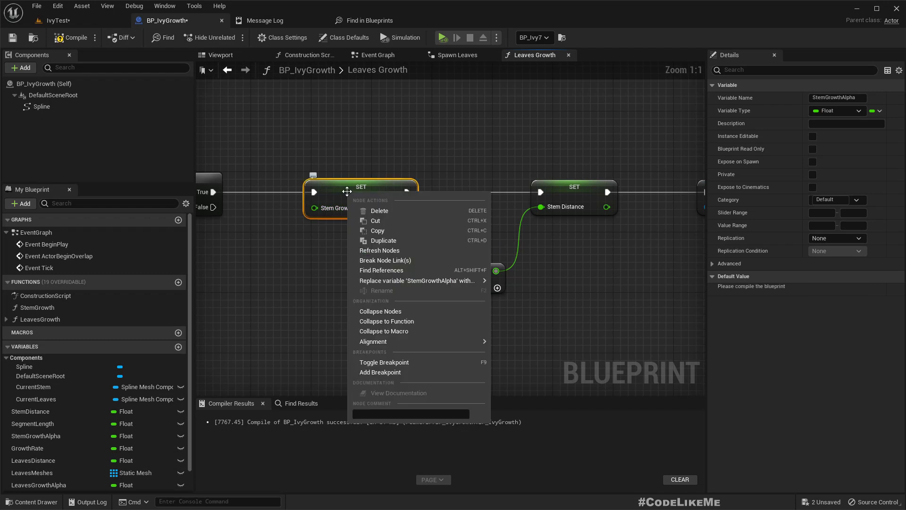
mouse_move(455, 278)
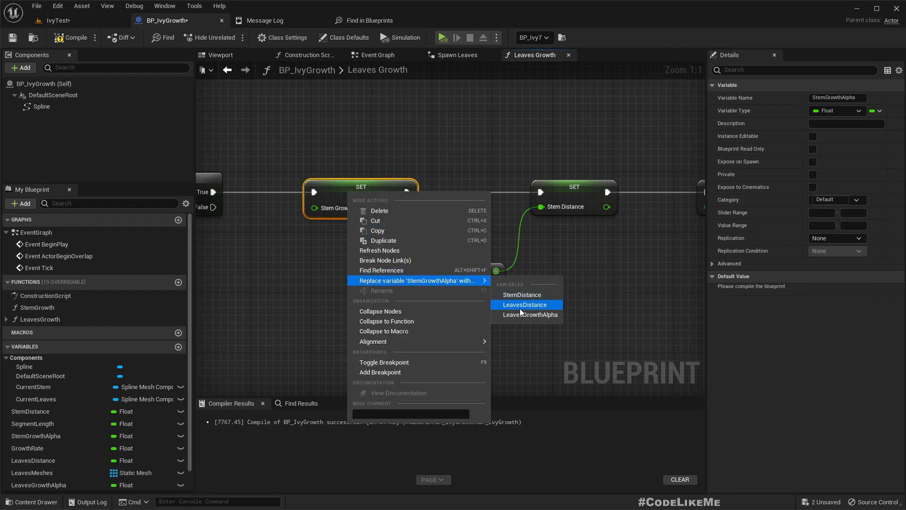
click(540, 315)
- Replace StemDistance with LeavesDistance in both the setter and the getter that is added to Segment Length
right_drag(638, 270, 541, 273)
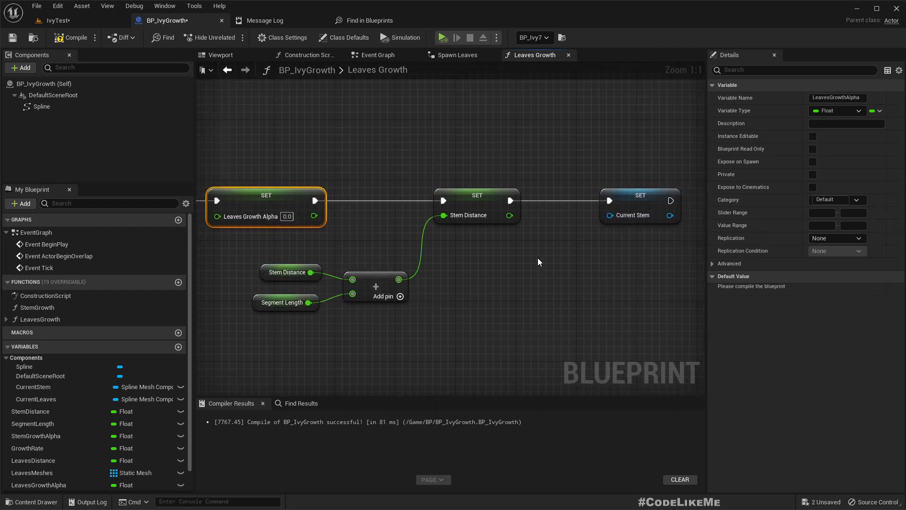
right_click(474, 199)
mouse_move(577, 289)
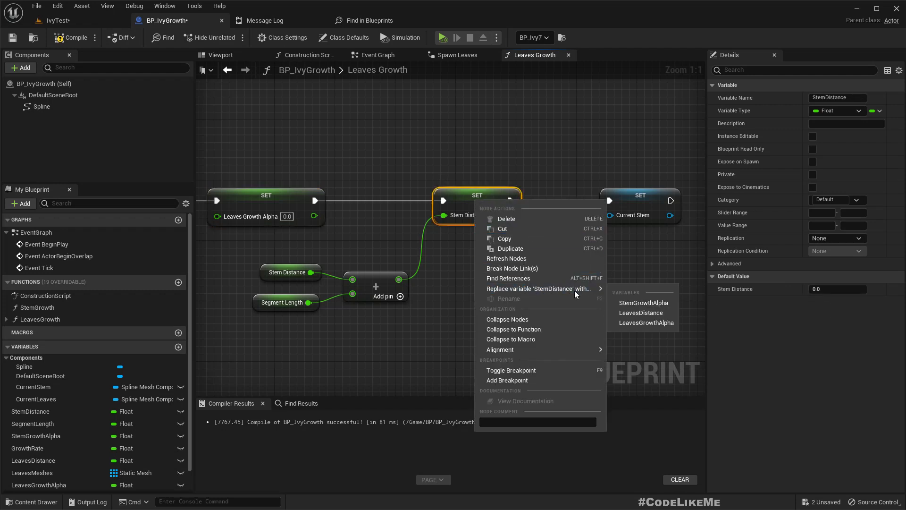
click(645, 315)
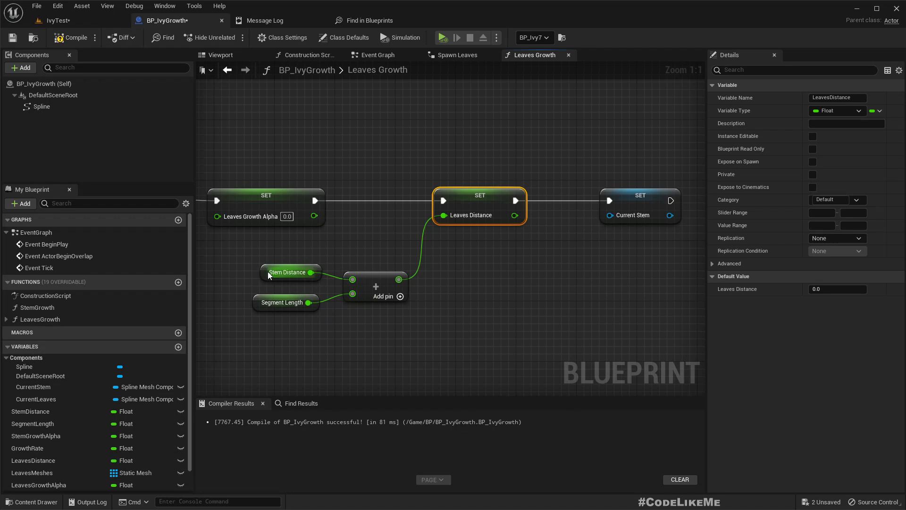
right_click(280, 272)
mouse_move(352, 358)
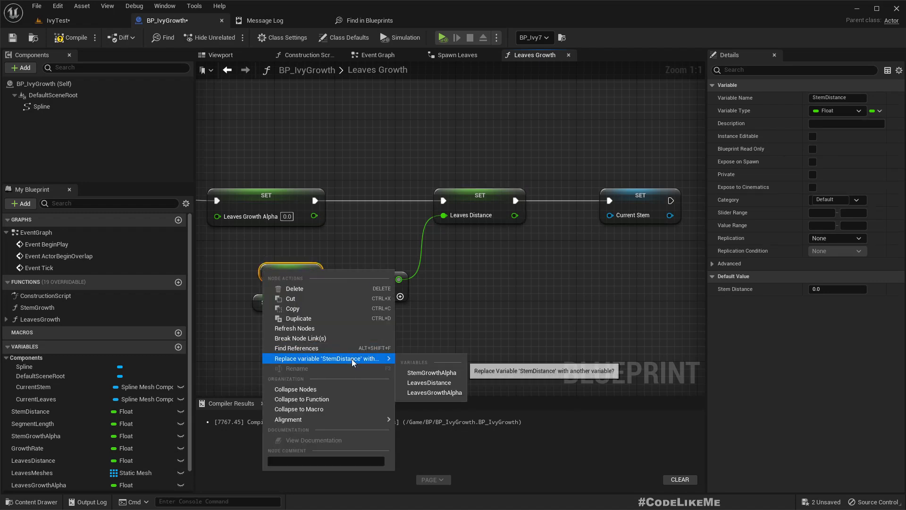
click(434, 381)
- Replace the variable of the final Current Stem setter in the function with CurrentLeaves
right_drag(536, 301, 484, 219)
right_click(485, 218)
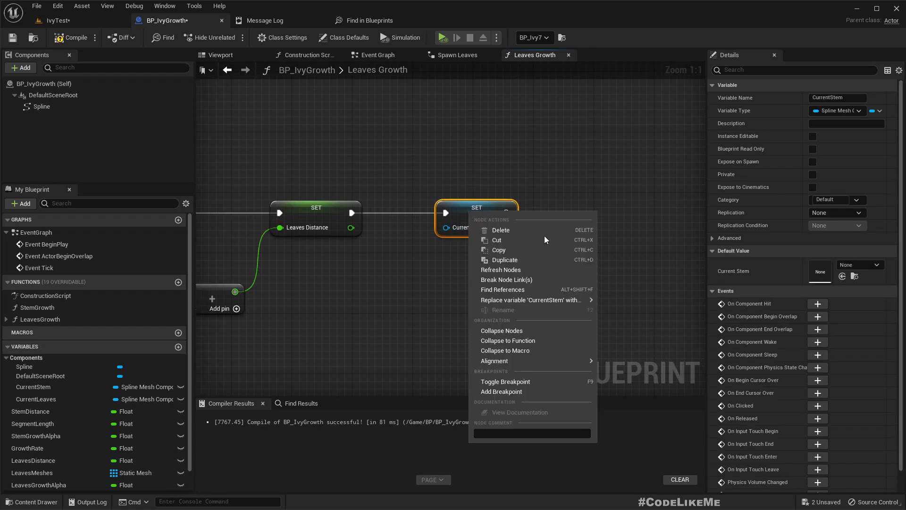
click(633, 314)
scroll(440, 274, down, 3)
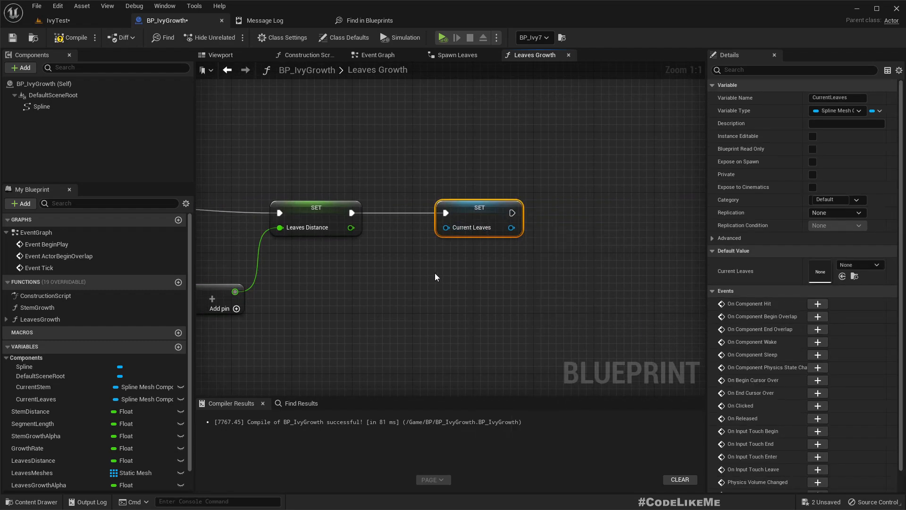
right_drag(384, 284, 682, 220)
scroll(421, 237, down, 2)
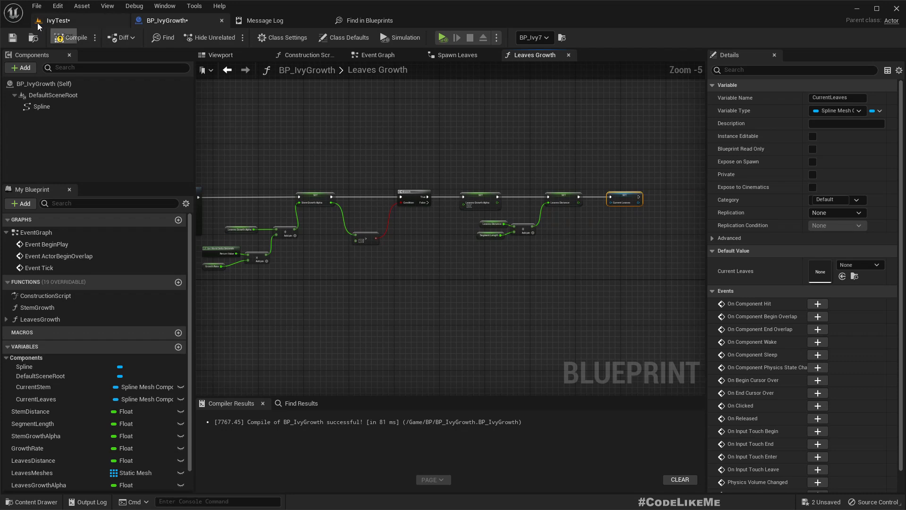
- Switch to the IvyTest level, simulate the ivy growth in a full-screen viewport and stop the simulation
click(58, 21)
right_drag(397, 162, 385, 160)
key(F11)
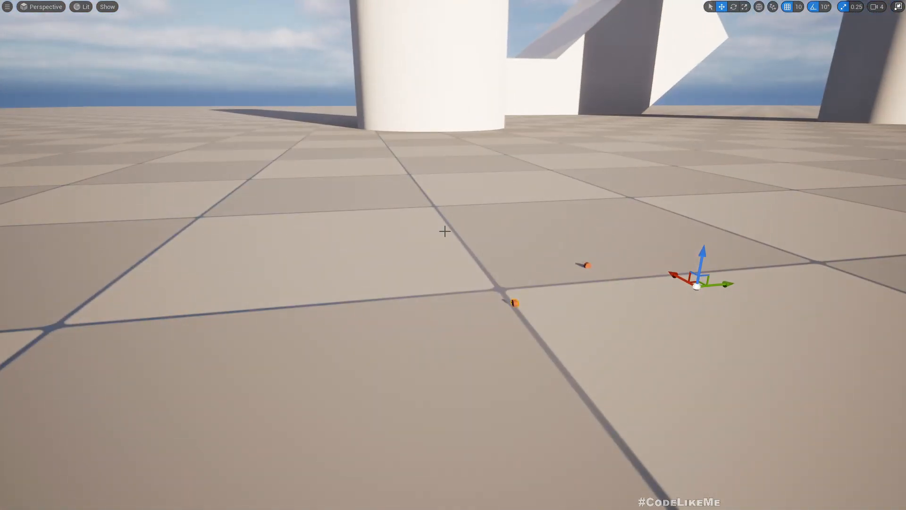
key(Escape)
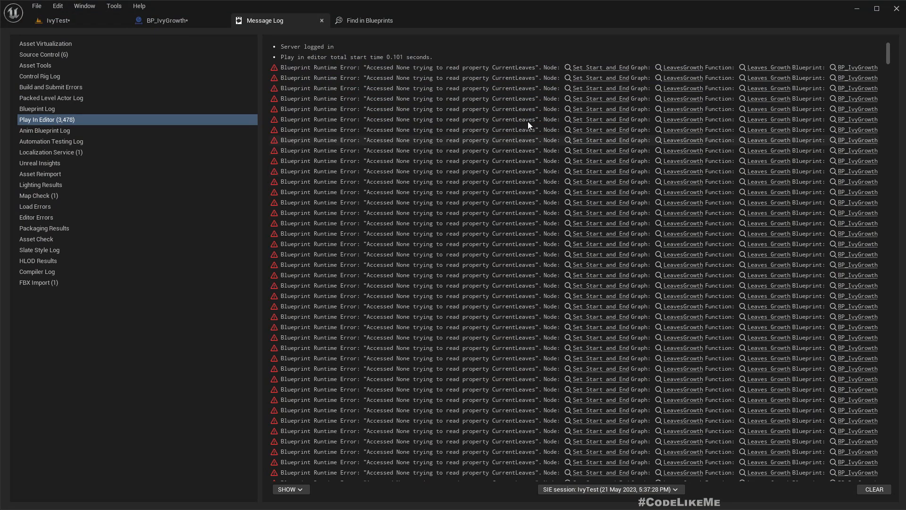
- Trace the Set Start and End error into Leaves Growth and examine the nodes of the collapsed Spawn Leaves graph
click(589, 69)
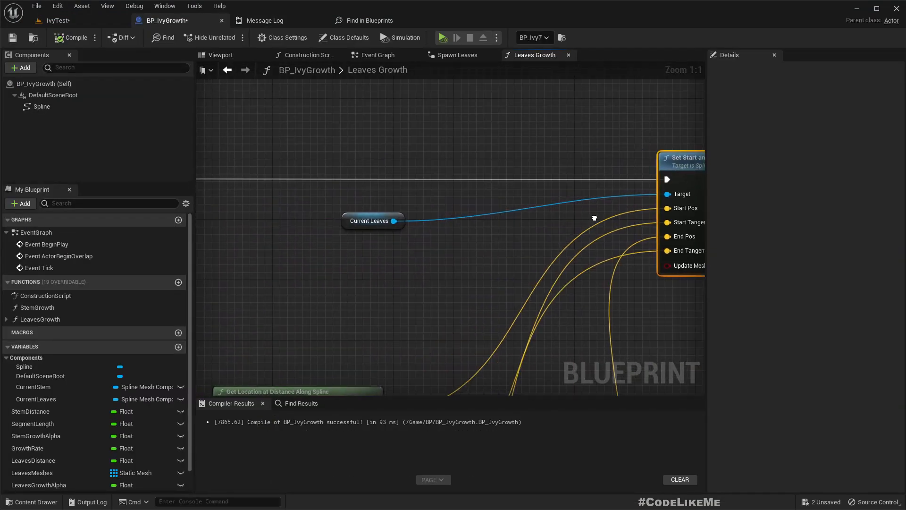
scroll(583, 219, down, 4)
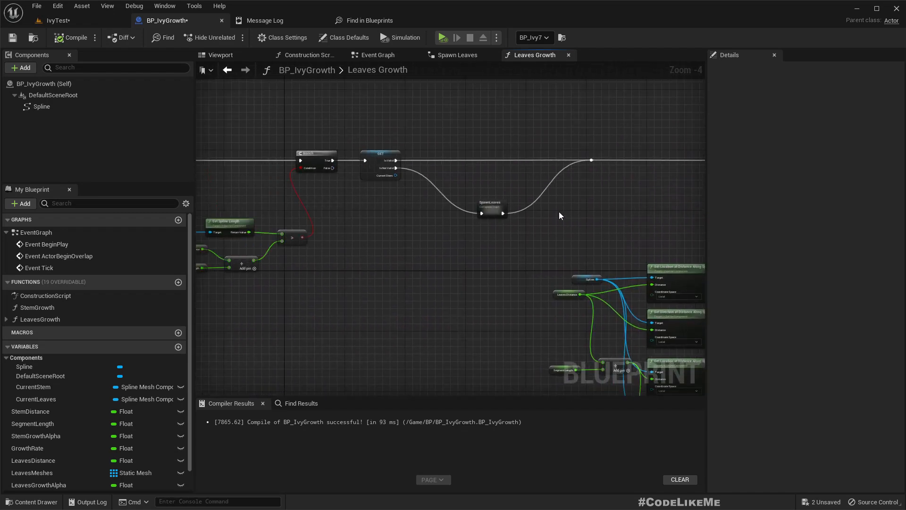
scroll(472, 222, up, 2)
double_click(420, 237)
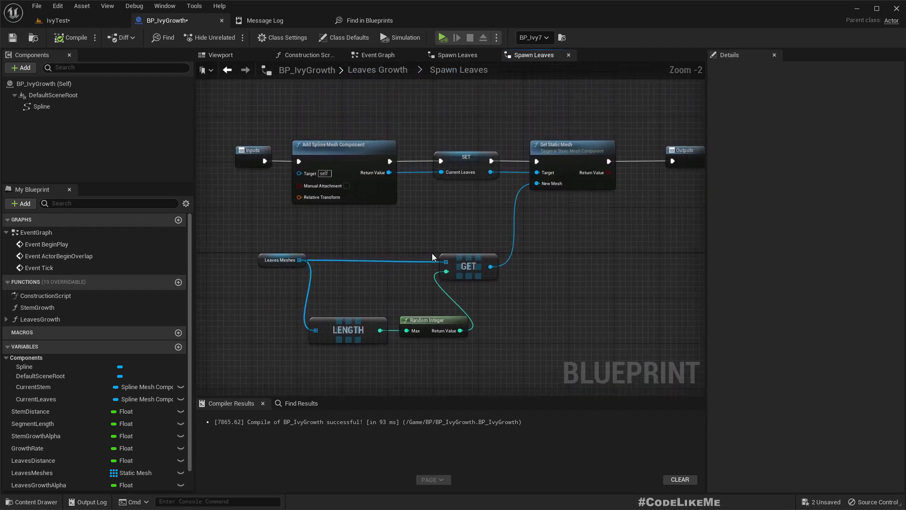
scroll(451, 216, up, 2)
right_drag(465, 190, 557, 201)
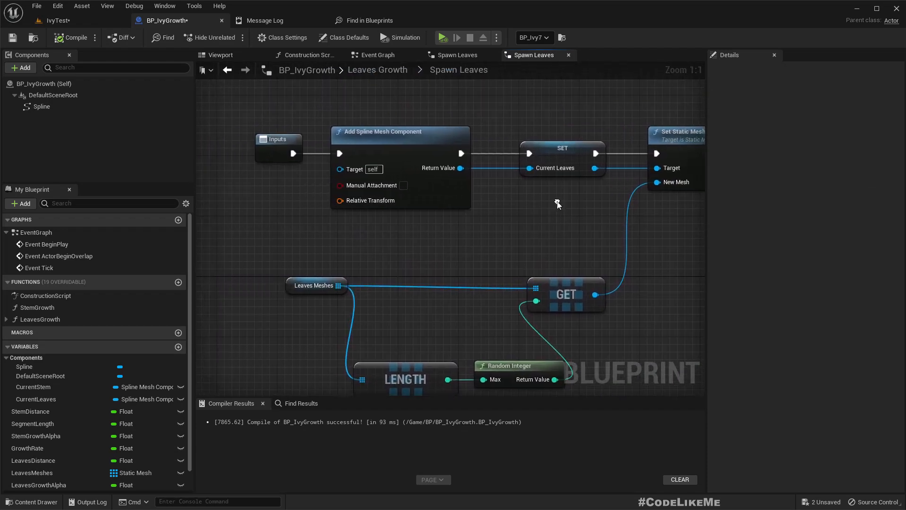
click(380, 143)
right_drag(552, 216, 449, 214)
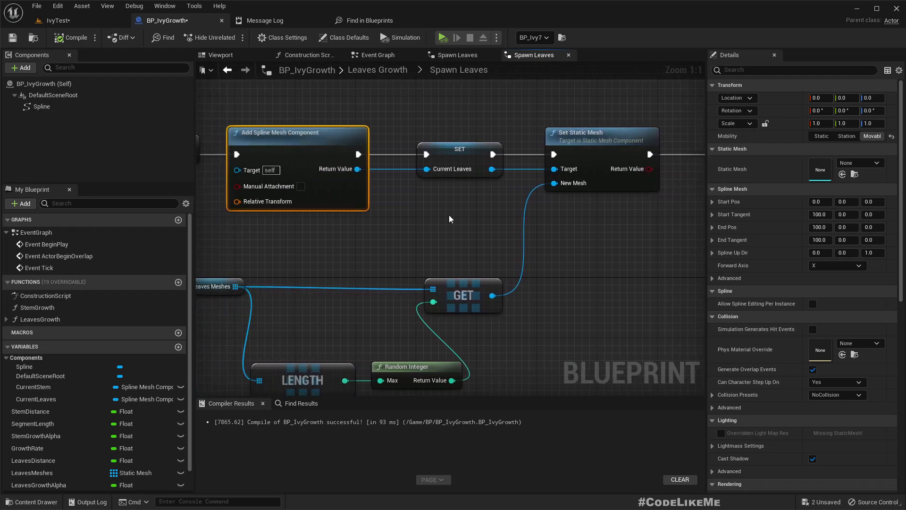
click(158, 20)
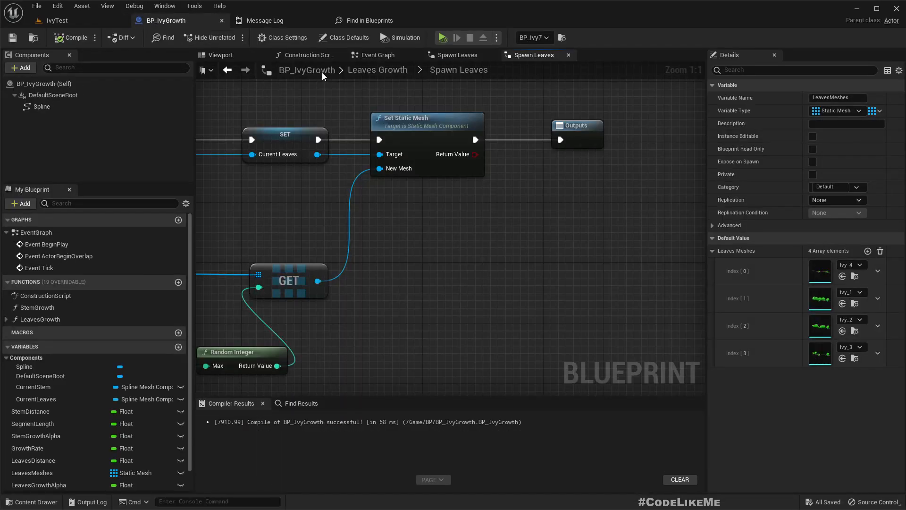
- Replace CurrentStem with CurrentLeaves in the validated getter after the first Branch of Leaves Growth
click(368, 70)
scroll(267, 204, up, 6)
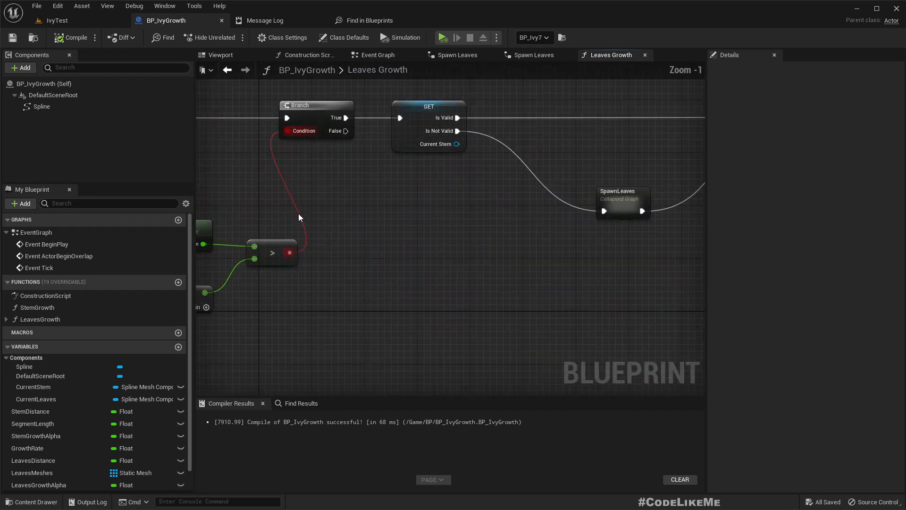
right_click(424, 117)
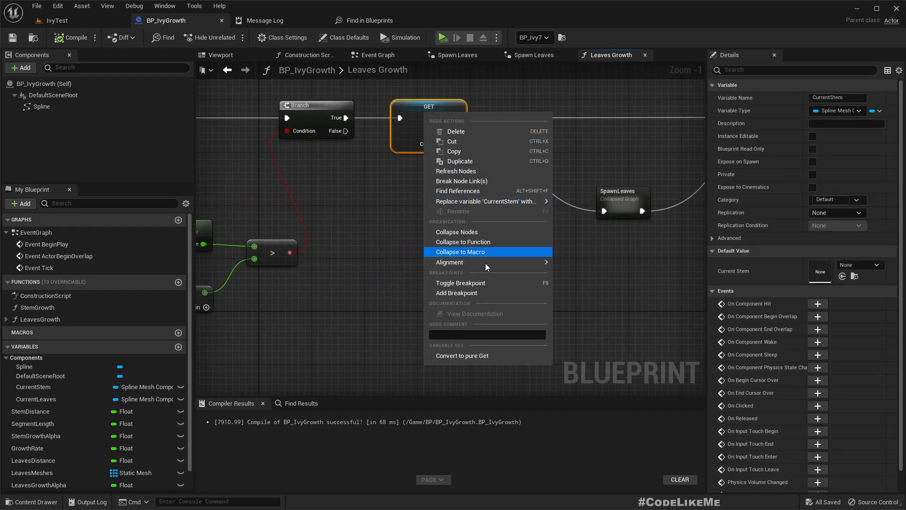
mouse_move(516, 202)
click(585, 215)
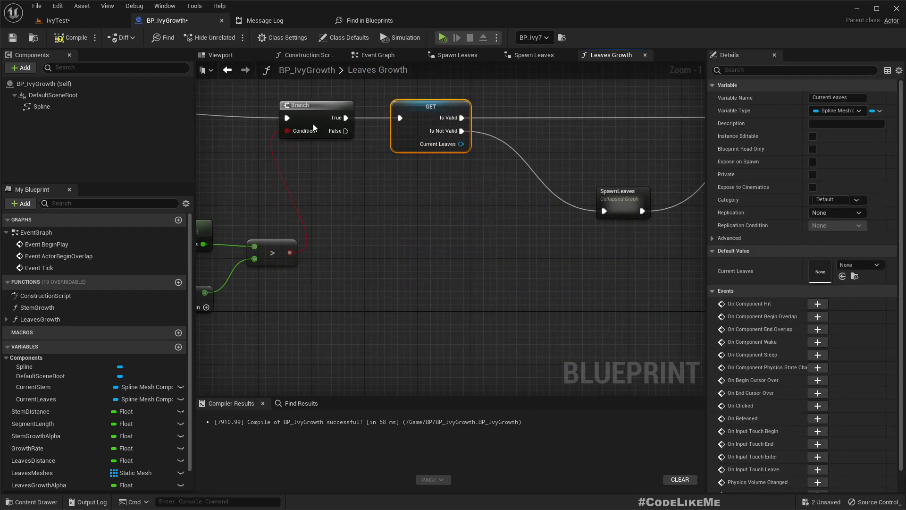
- Simulate the ivy growth in a full-screen IvyTest viewport, view the leaves on the floor and stop the simulation
click(56, 20)
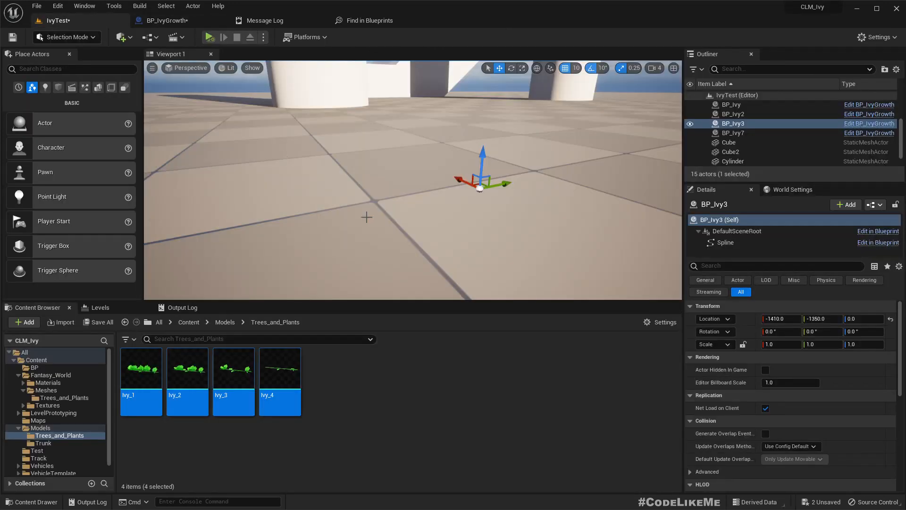
key(F11)
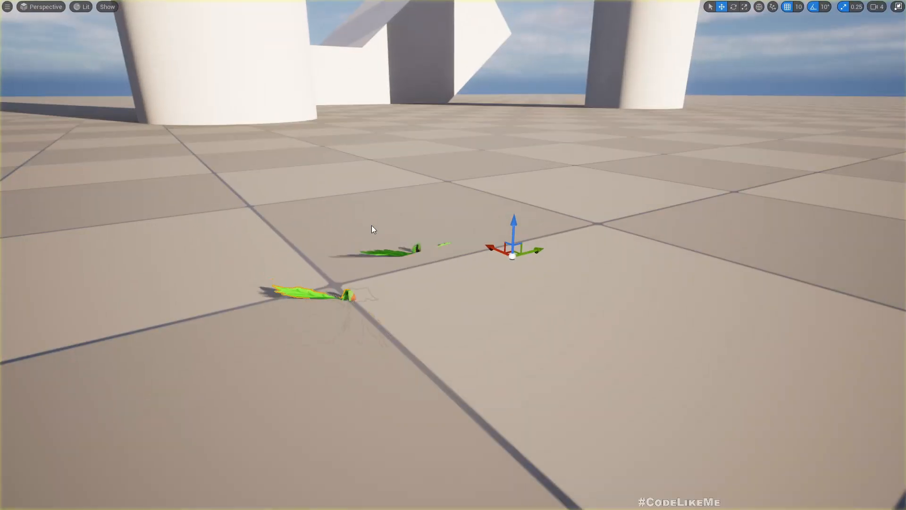
mouse_move(511, 289)
right_down()
mouse_move(415, 286)
mouse_move(434, 350)
mouse_move(481, 378)
mouse_move(511, 289)
mouse_move(502, 283)
right_up()
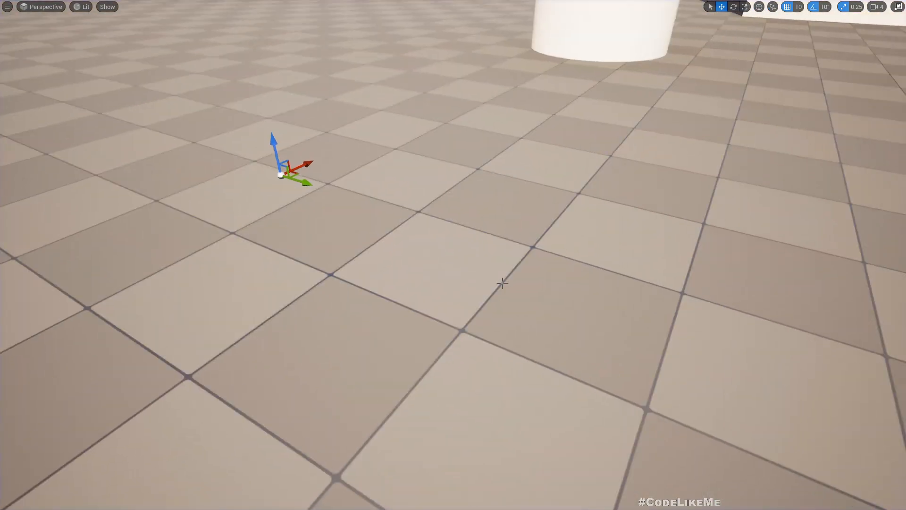
key(F11)
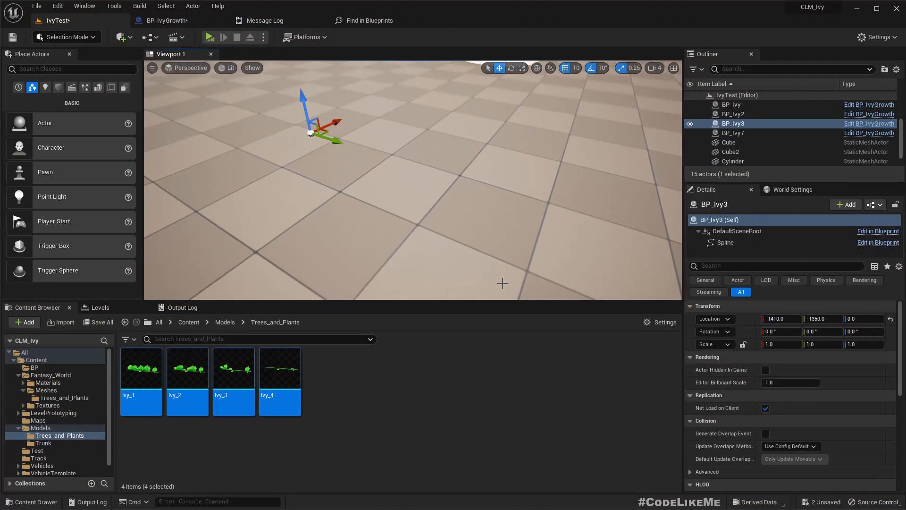
- Open the Stem Growth function from the Event Graph and align its entry node with the first Branch
click(177, 20)
right_drag(329, 203, 630, 224)
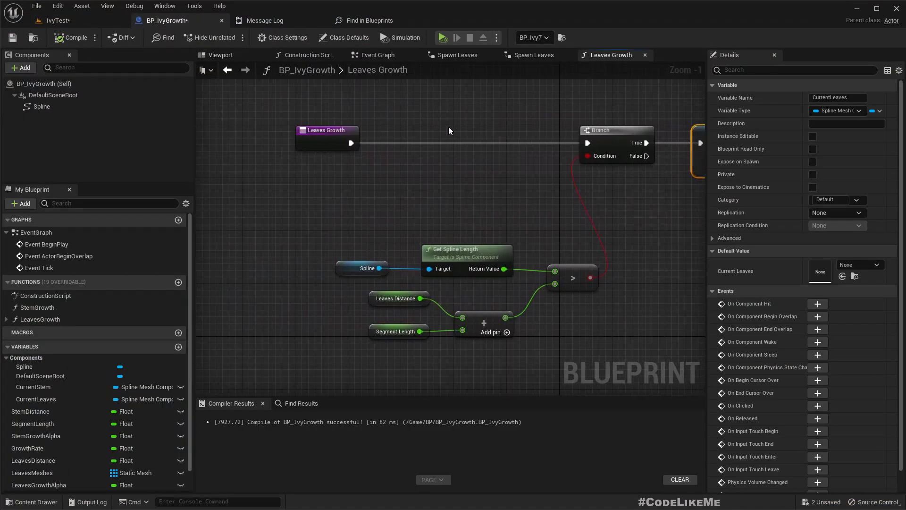
click(382, 56)
scroll(490, 213, up, 3)
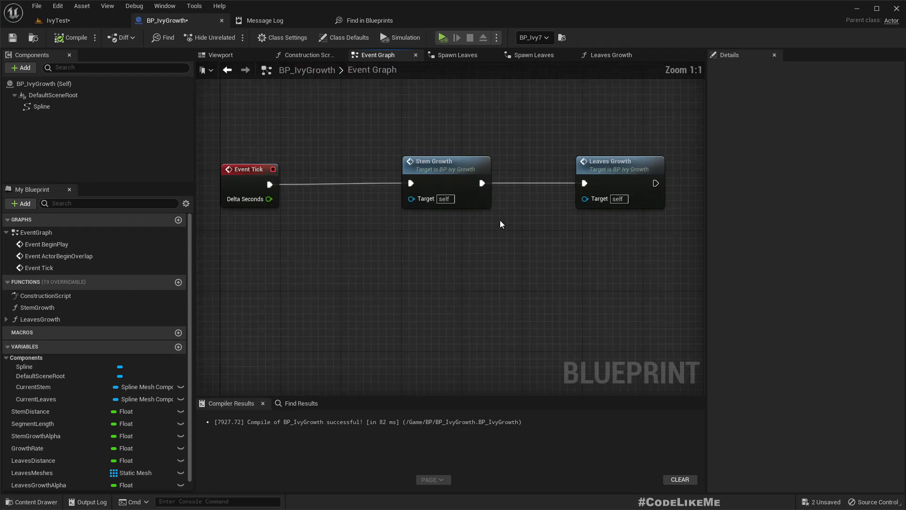
double_click(451, 171)
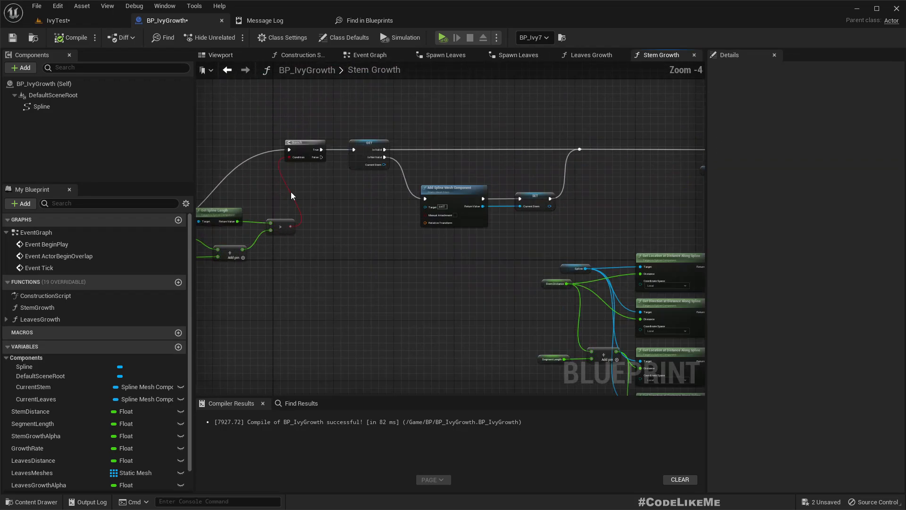
right_drag(341, 212, 458, 217)
drag(245, 229, 242, 152)
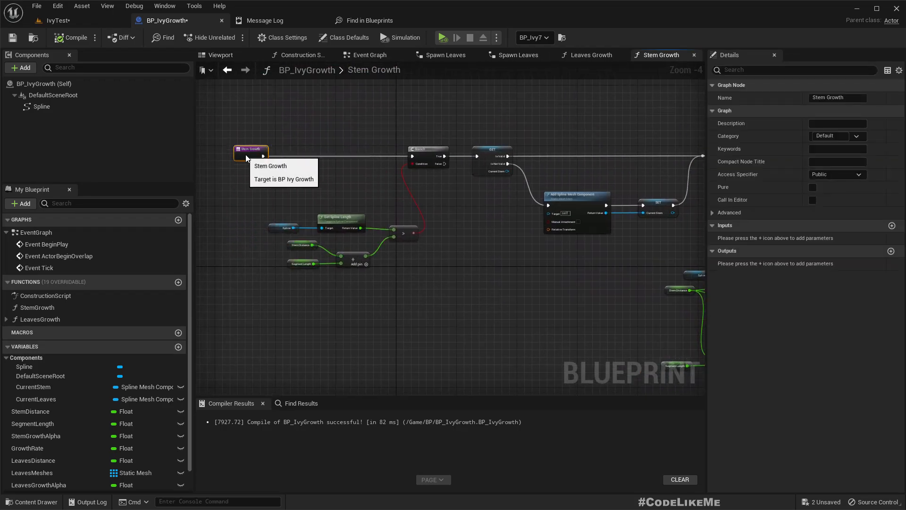
- Examine the Stem Growth function's node chain from the first Branch to the Stem Growth Alpha check
scroll(283, 198, up, 4)
right_drag(614, 197, 432, 202)
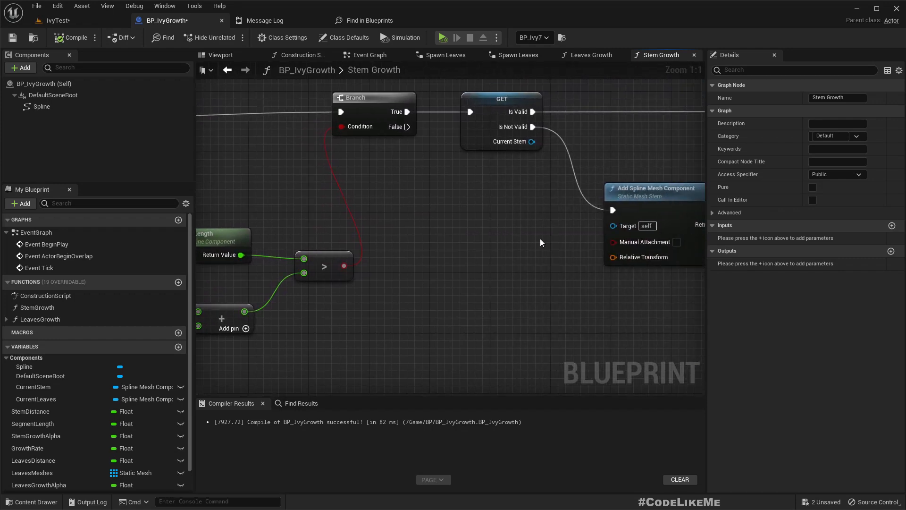
right_drag(540, 239, 244, 234)
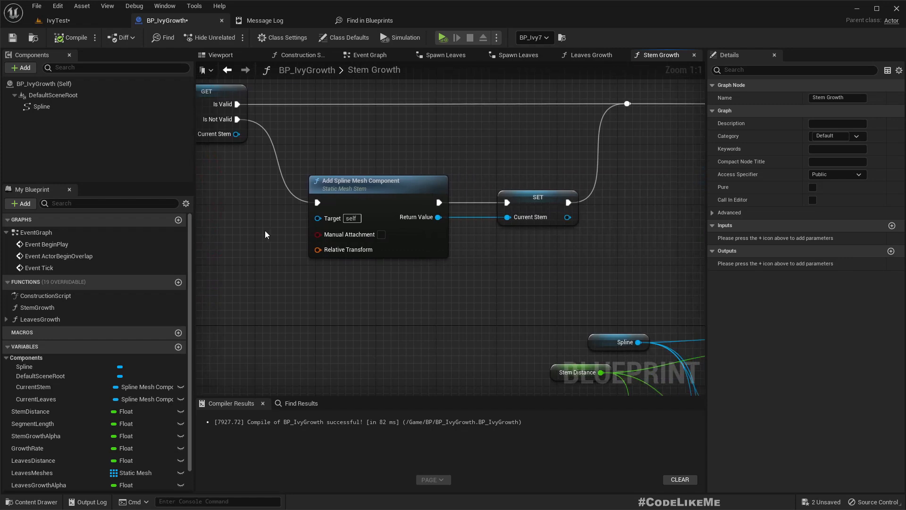
right_drag(606, 268, 380, 152)
scroll(463, 176, down, 3)
right_drag(547, 143, 349, 266)
right_drag(490, 212, 198, 223)
right_drag(483, 203, 398, 170)
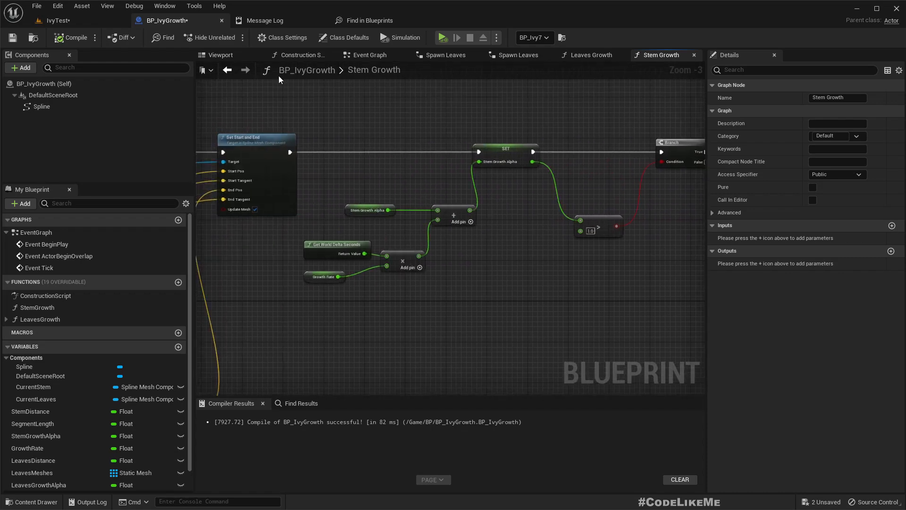
- Break the execution link from Stem Growth to Leaves Growth in the Event Graph
click(357, 56)
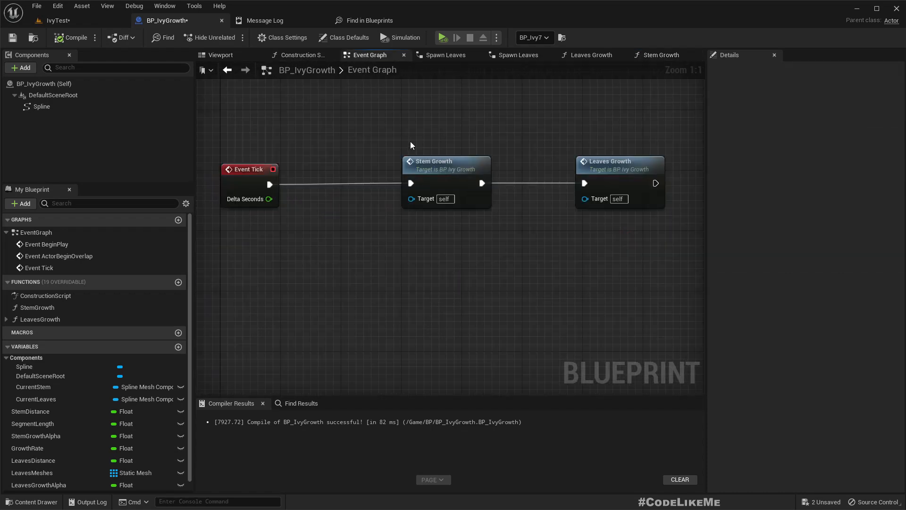
right_click(483, 183)
mouse_move(533, 212)
click(609, 221)
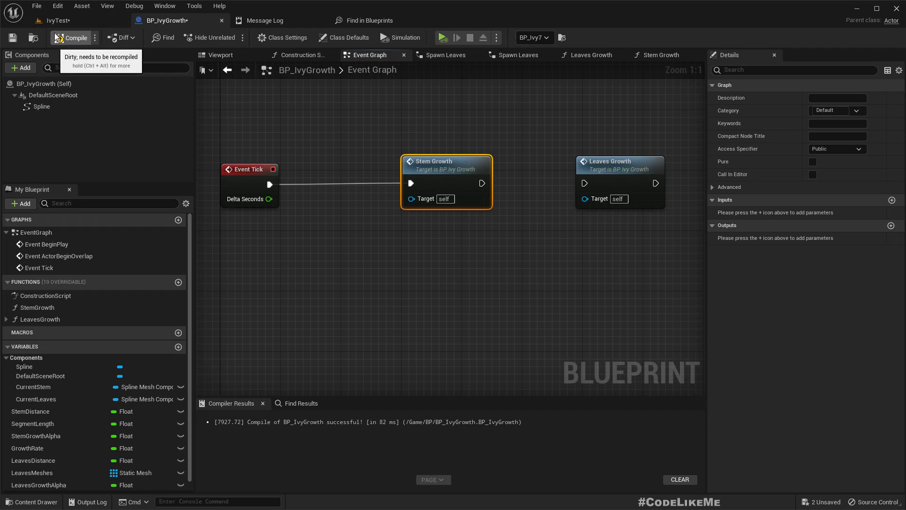
- Simulate IvyTest with only the stem growth active, fly over the floor and stop the simulation
click(61, 21)
click(212, 39)
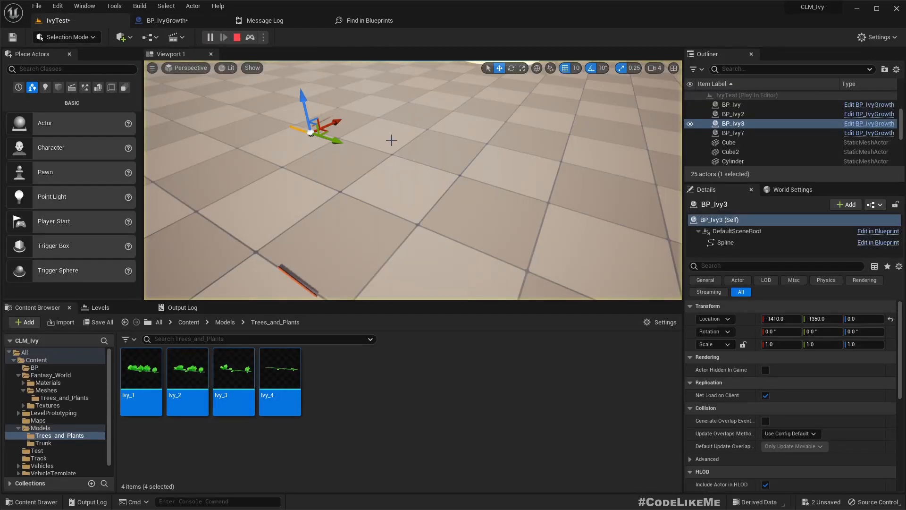
key(w)
right_drag(397, 146, 411, 109)
key(Escape)
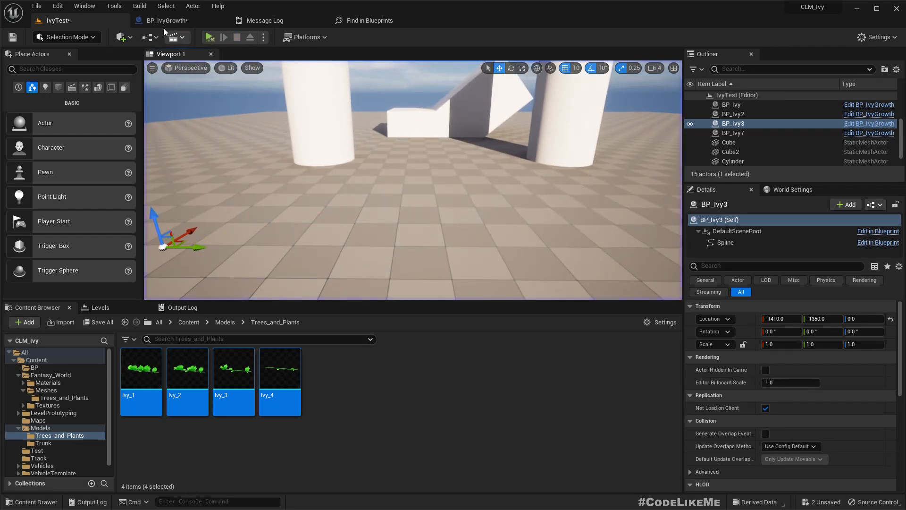
- Replace StemGrowthAlpha with LeavesGrowthAlpha in the setter after Set Start and End in Leaves Growth
click(203, 21)
double_click(612, 179)
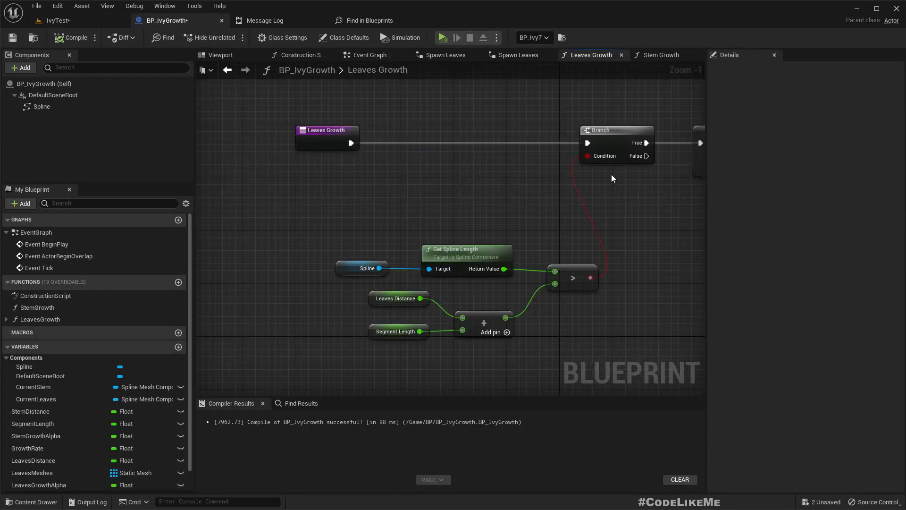
right_drag(544, 216, 436, 207)
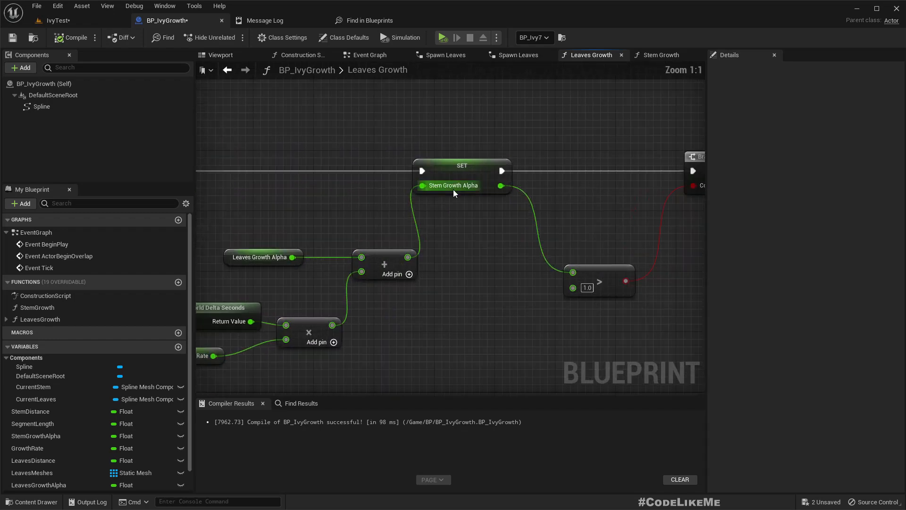
right_click(459, 173)
mouse_move(562, 264)
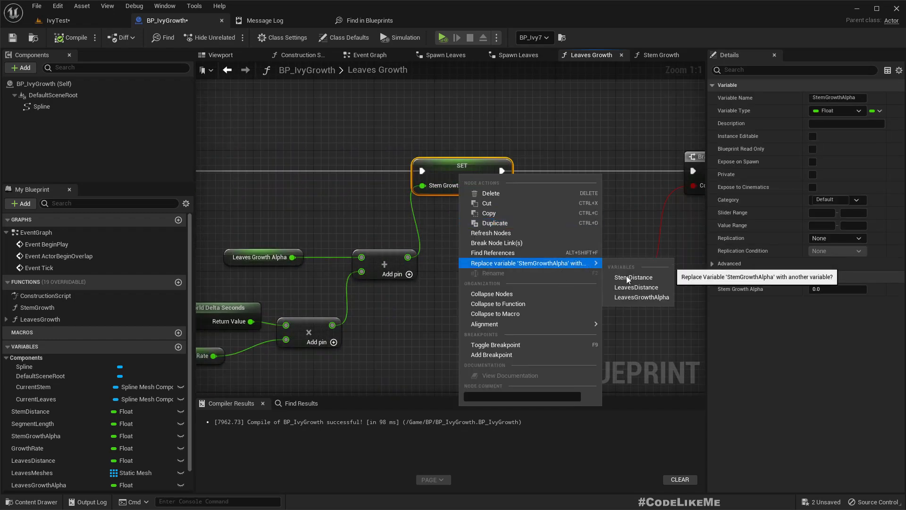
click(642, 297)
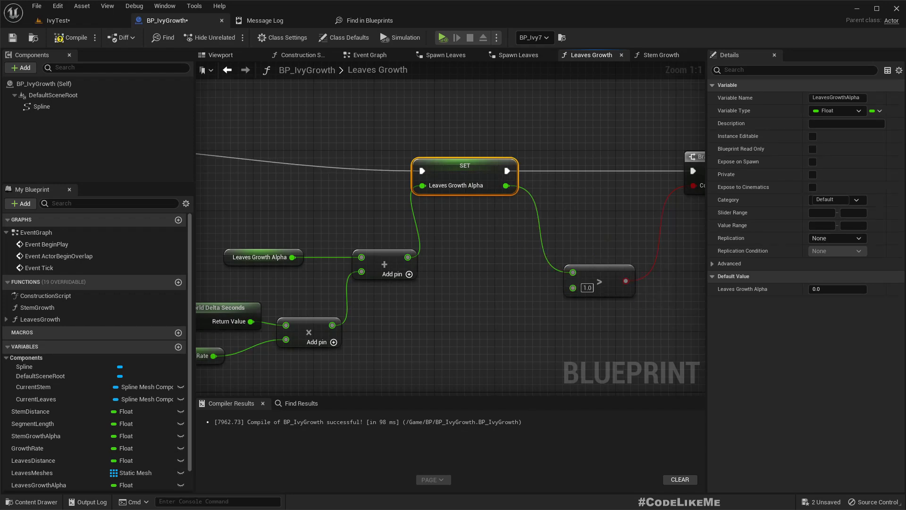
right_drag(442, 267, 646, 243)
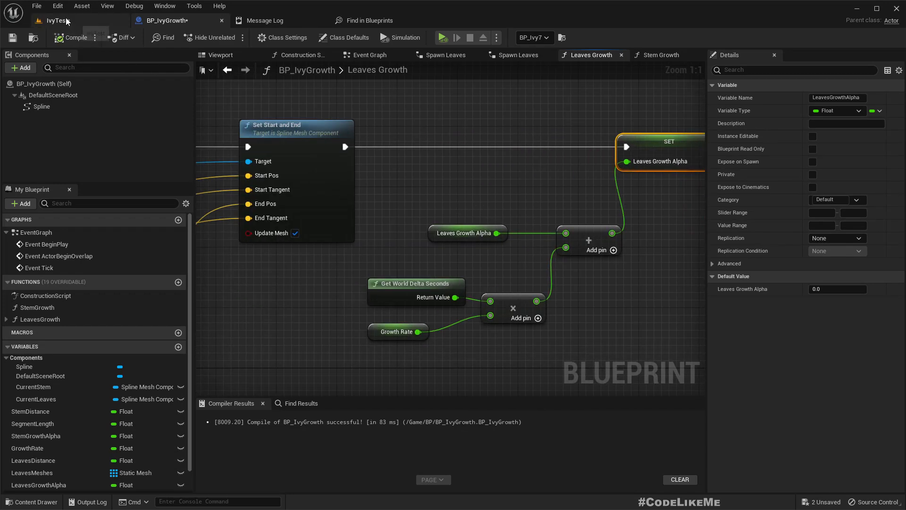
- Reconnect Stem Growth's execution output to Leaves Growth in the Event Graph and compile the blueprint
click(90, 20)
click(170, 20)
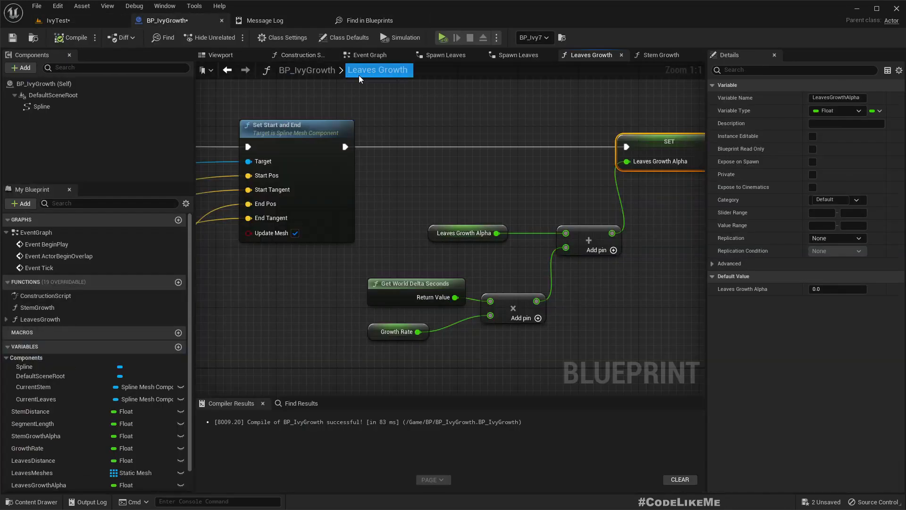
click(381, 57)
drag(486, 183, 588, 182)
click(70, 37)
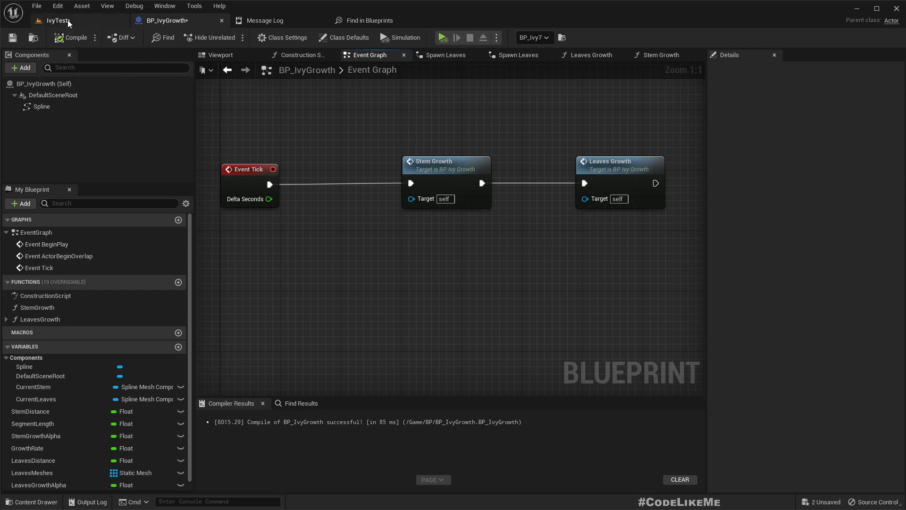
- Simulate the ivy growth in a full-screen IvyTest viewport and fly around the growing plants
click(57, 20)
key(F11)
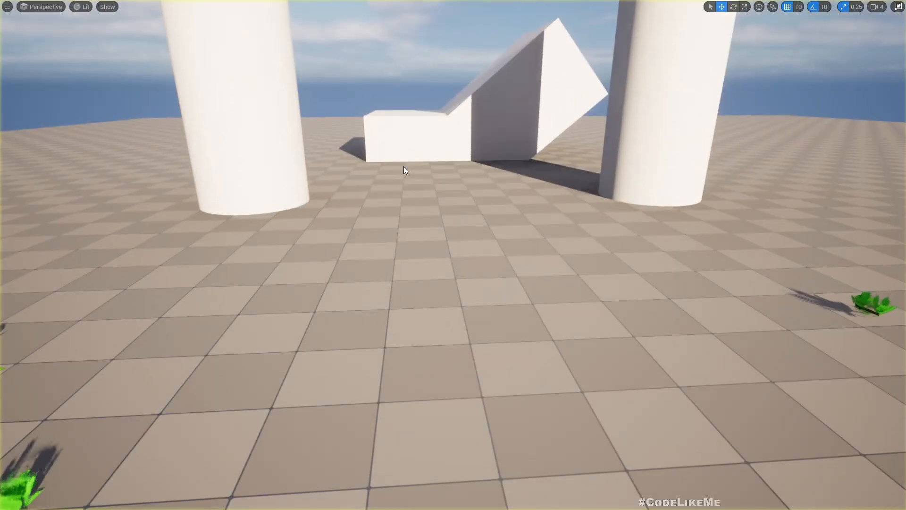
key(s)
right_drag(403, 166, 343, 175)
key(w)
key(w)
right_drag(481, 285, 410, 262)
key(Escape)
- Examine in game view the leaves growing along the white block's edges, and end the full-screen simulation
key(g)
key(d)
key(d)
mouse_move(546, 333)
right_down()
mouse_move(440, 329)
mouse_move(563, 368)
mouse_move(628, 365)
mouse_move(537, 336)
right_up()
key(a)
key(d)
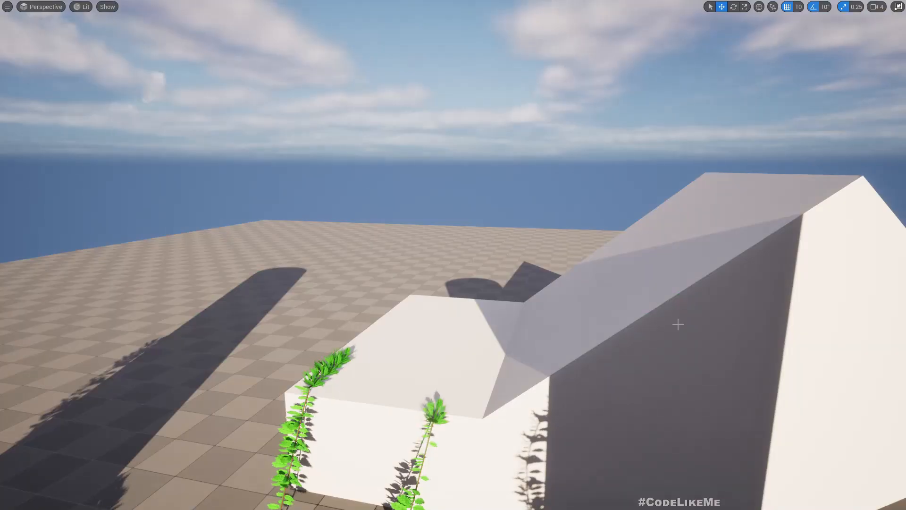
right_drag(595, 320, 470, 354)
key(w)
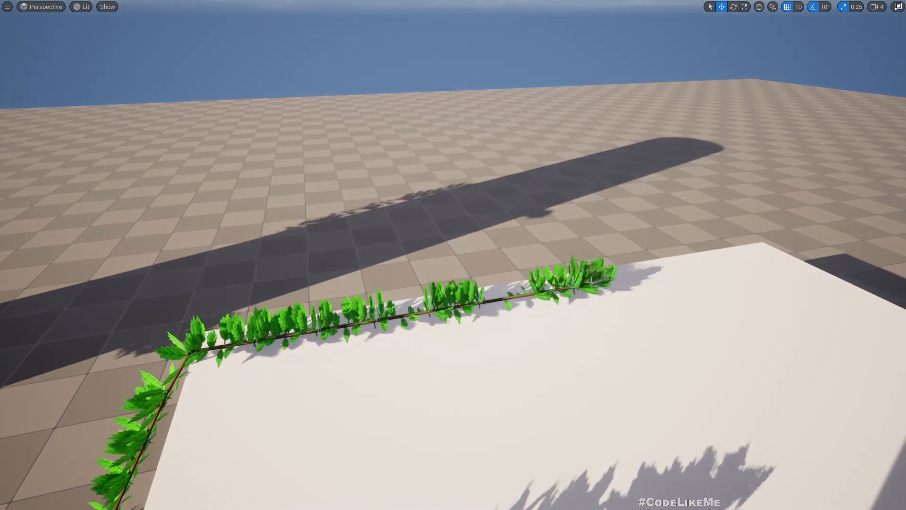
key(a)
right_drag(708, 279, 769, 297)
key(Escape)
right_drag(333, 105, 363, 105)
key(F11)
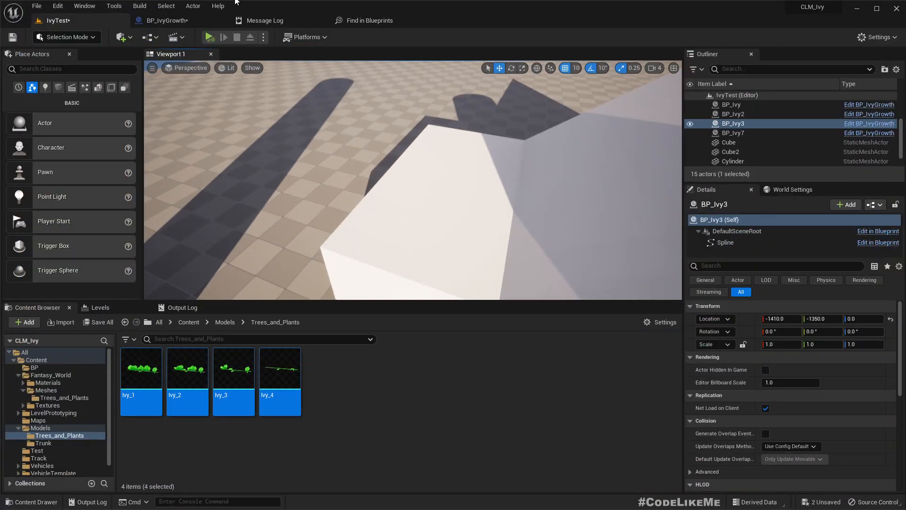
- In Leaves Growth, connect the lower Get Location at Distance Along Spline's Return Value directly to End Pos of Set Start and End
click(178, 22)
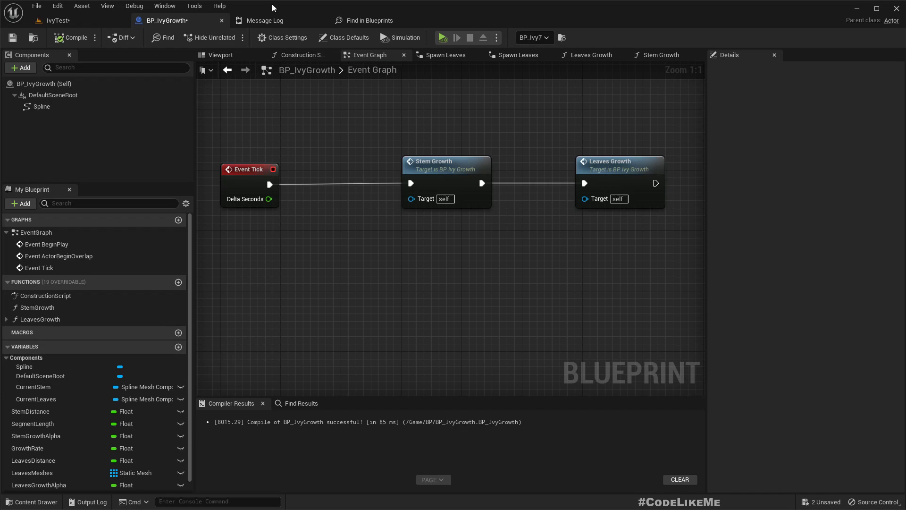
double_click(624, 179)
right_drag(471, 182, 622, 179)
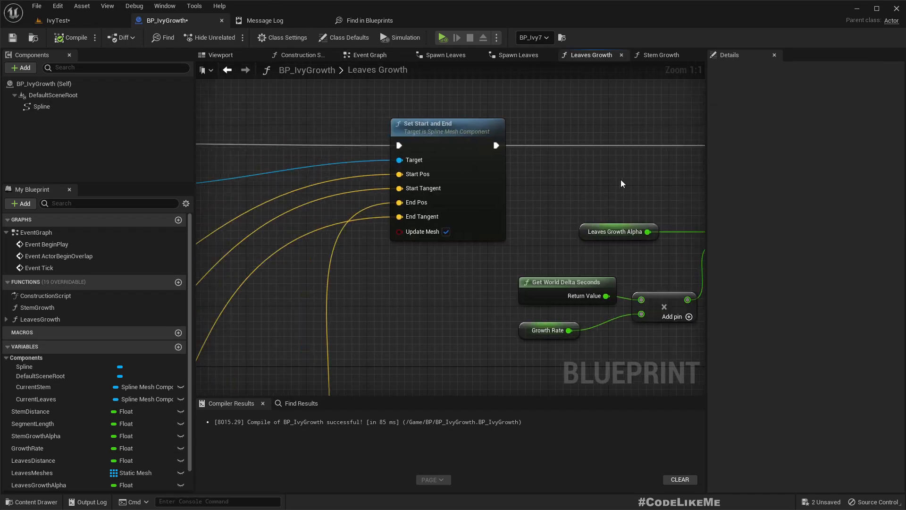
scroll(622, 179, down, 3)
right_drag(503, 266, 530, 119)
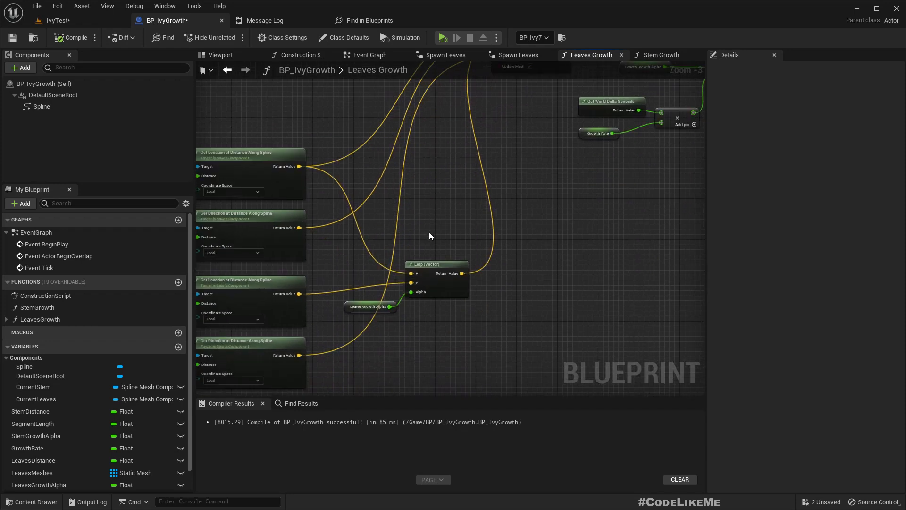
right_drag(301, 296, 317, 374)
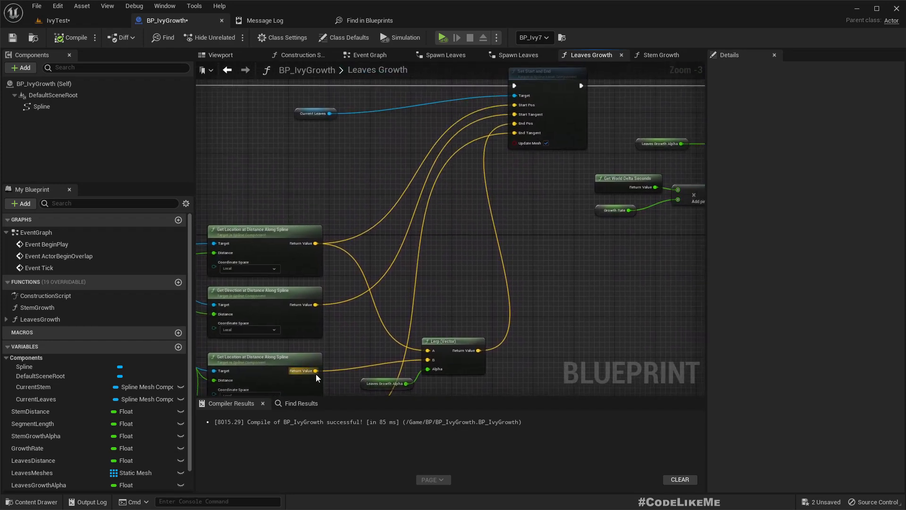
drag(315, 371, 516, 129)
- Spread out the Leaves Growth nodes, moving everything after Set Start and End farther right to make room for new nodes
right_drag(540, 199, 196, 266)
scroll(273, 233, down, 2)
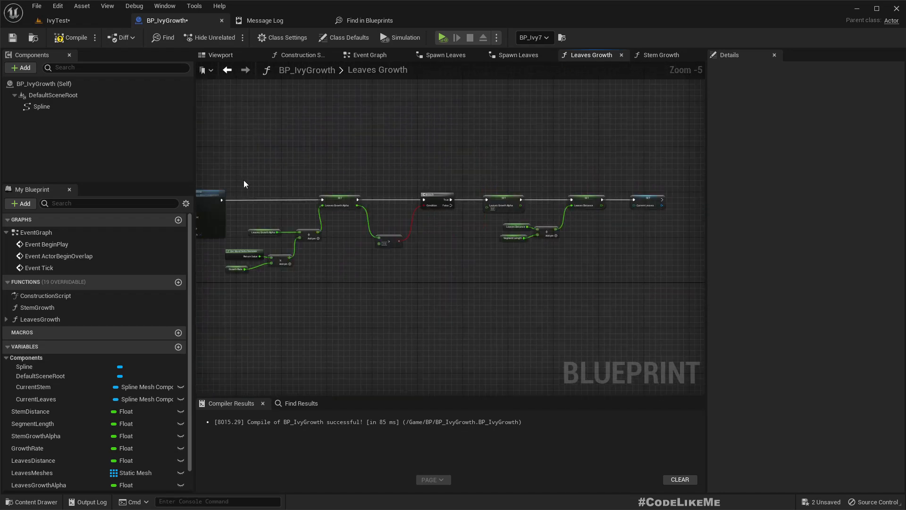
drag(643, 303, 642, 302)
drag(350, 204, 472, 202)
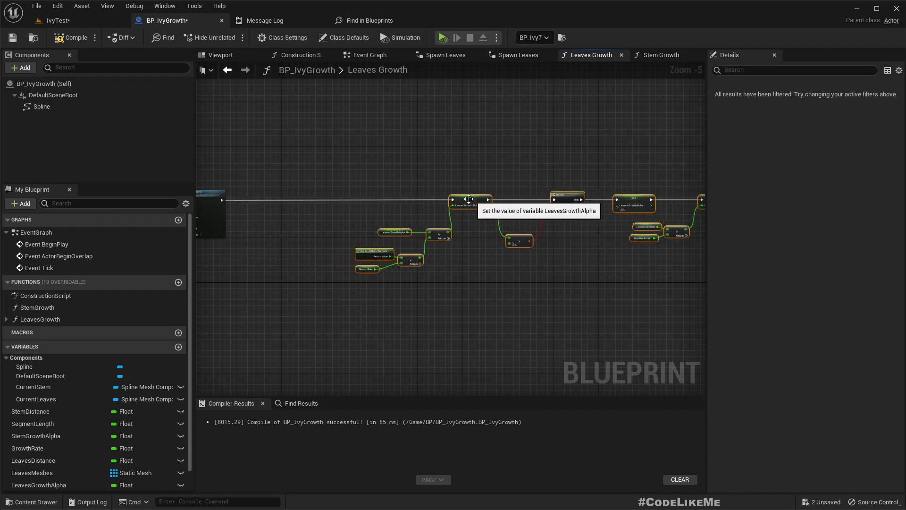
scroll(352, 234, up, 5)
drag(297, 188, 378, 187)
right_drag(347, 233, 540, 213)
right_drag(514, 209, 697, 216)
drag(232, 216, 413, 201)
- Add a Current Leaves getter with a Set Start Scale node targeting it, placed after Set Start and End
right_drag(563, 302, 290, 302)
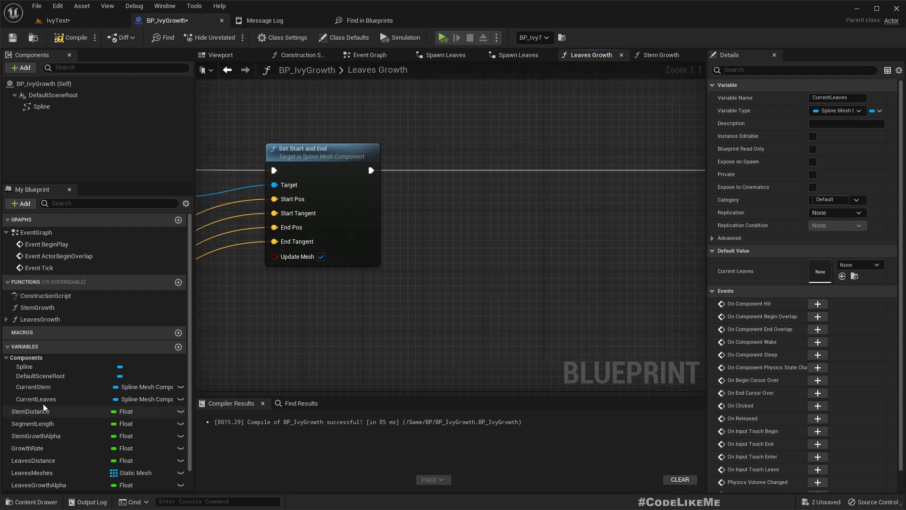
drag(36, 399, 494, 219)
click(453, 230)
text(set scale)
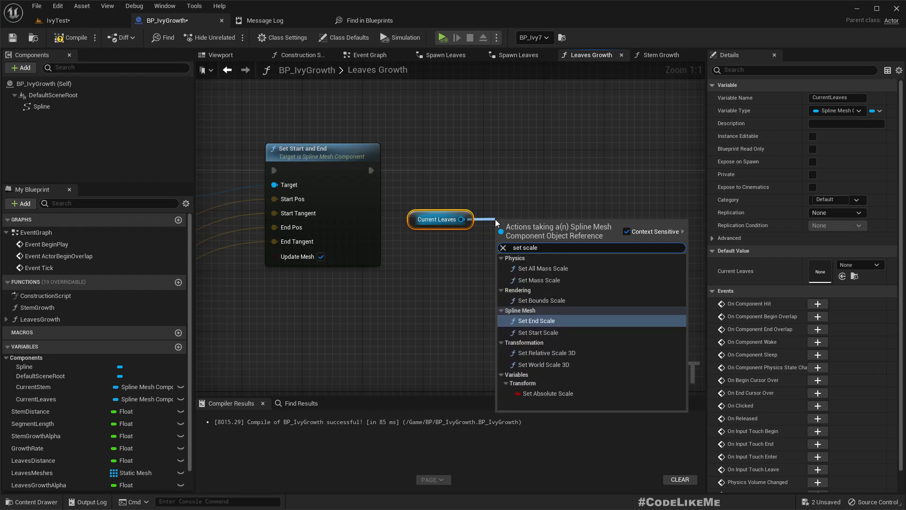
click(594, 332)
drag(527, 236, 549, 159)
right_drag(592, 304, 484, 300)
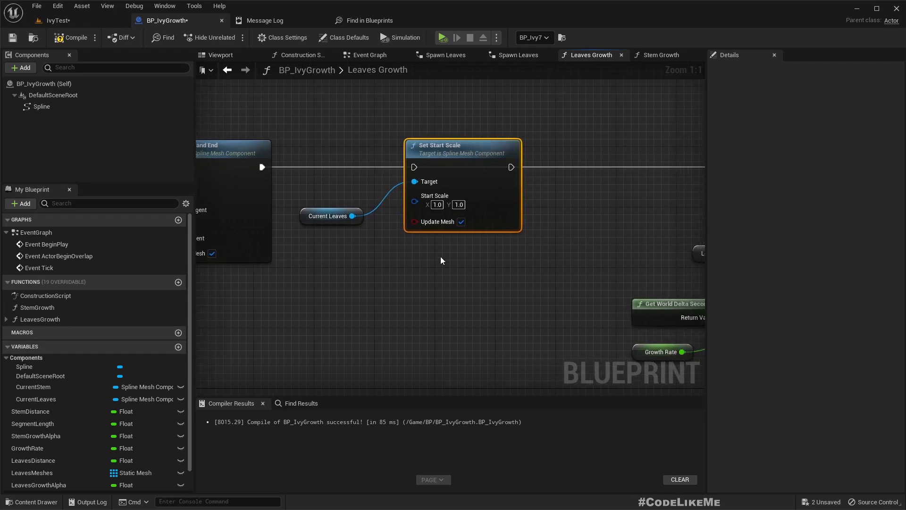
- Add a Set End Scale node targeting Current Leaves and place it after Set Start Scale
drag(354, 215, 389, 265)
text(set ends)
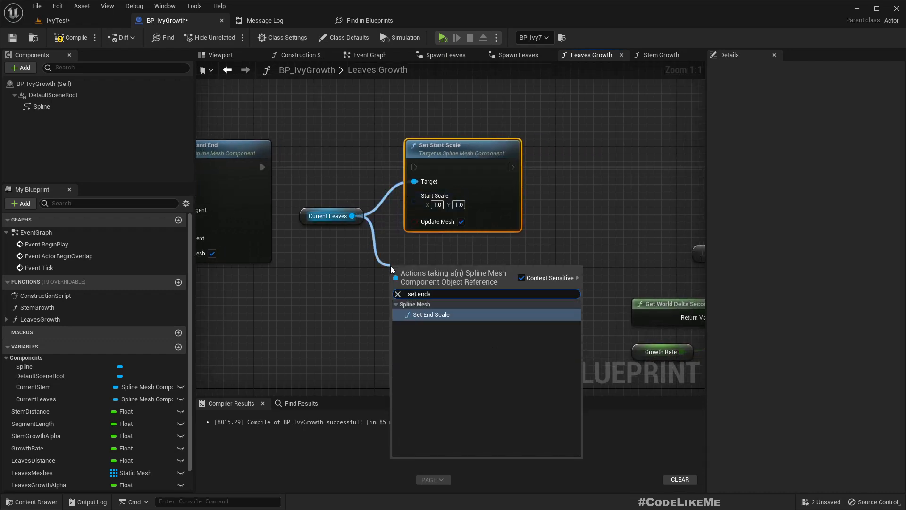
key(Return)
scroll(460, 294, down, 2)
right_drag(460, 294, 351, 297)
drag(352, 296, 499, 192)
- Chain the execution from Set Start and End through Set Start Scale and Set End Scale to the Leaves Growth Alpha setter
right_drag(354, 280, 434, 291)
drag(281, 213, 393, 213)
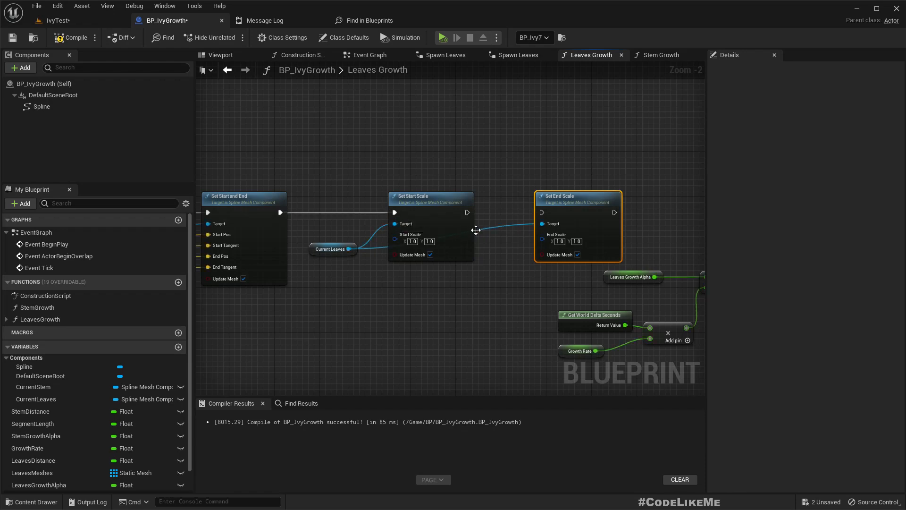
right_drag(487, 224, 336, 222)
drag(316, 209, 392, 210)
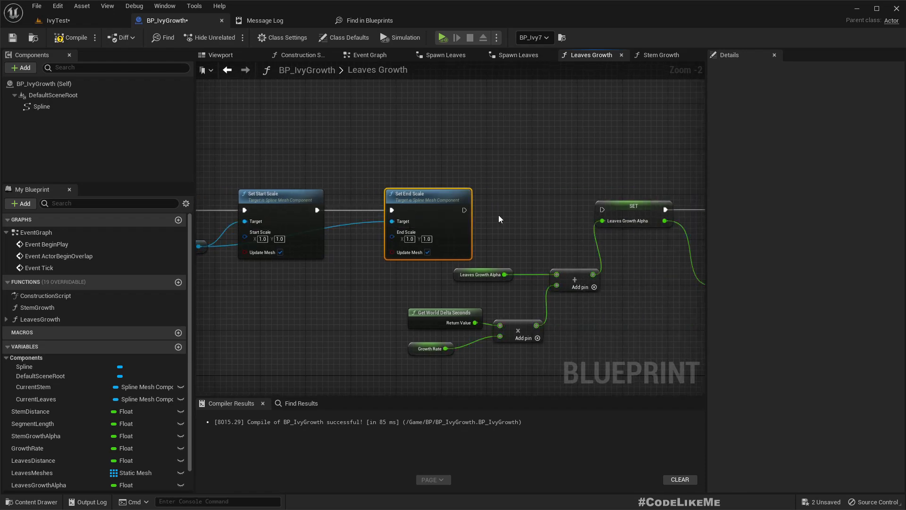
drag(459, 210, 600, 208)
- Split the Start Scale and End Scale struct pins into separate X and Y inputs
right_drag(257, 243, 442, 239)
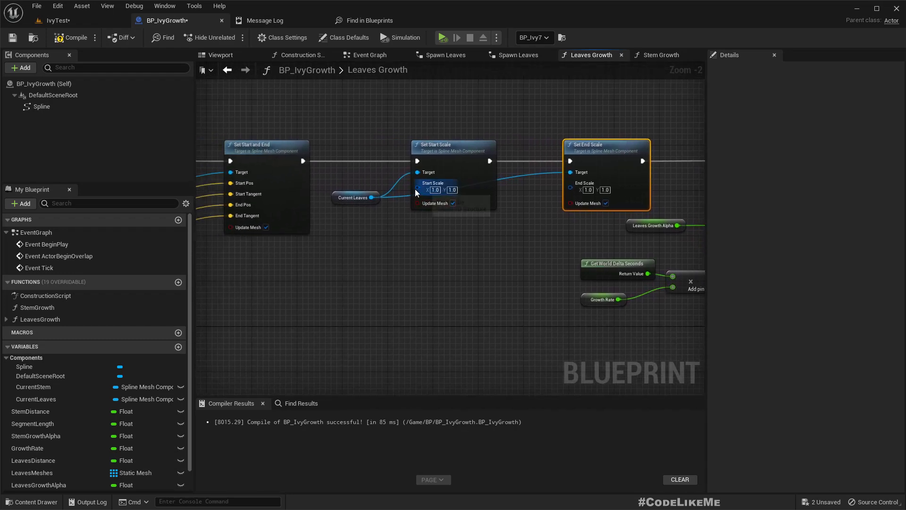
right_click(417, 190)
click(435, 228)
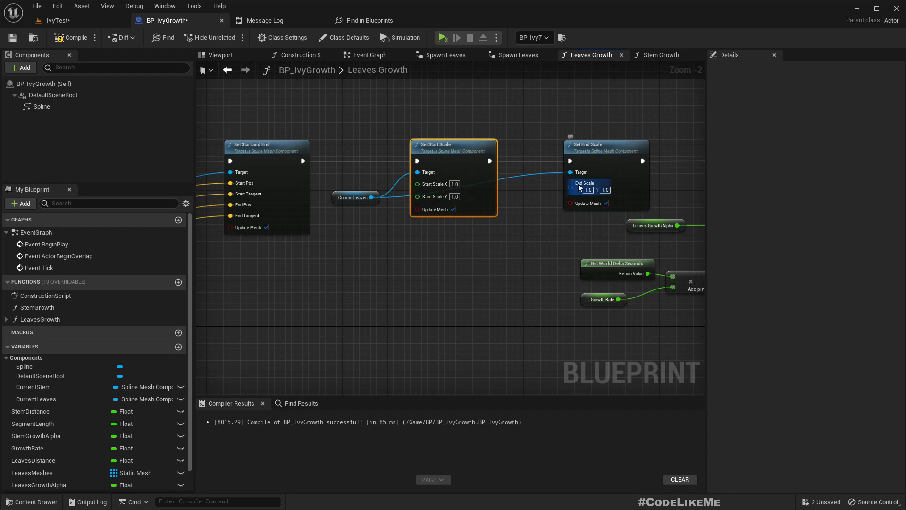
right_click(574, 186)
click(604, 225)
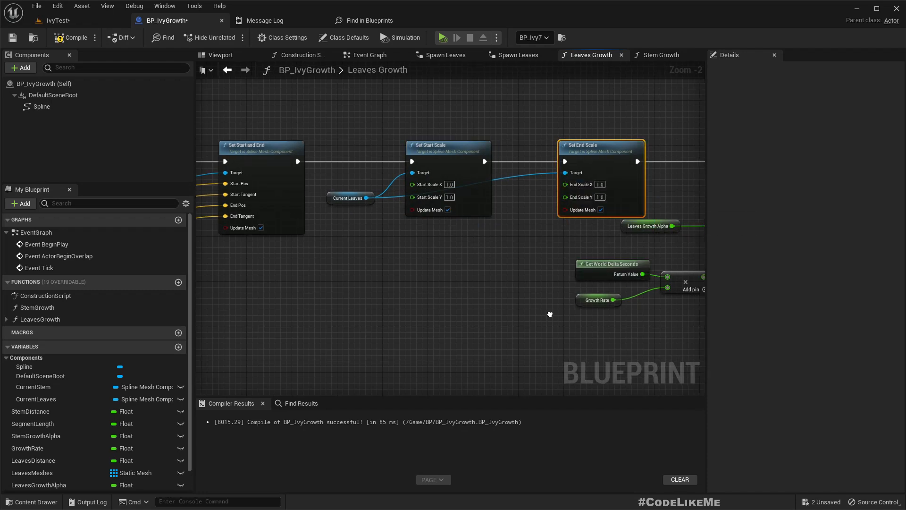
- Add a LeavesGrowthAlpha getter and connect it to the X and Y inputs of both Set Start Scale and Set End Scale
right_drag(551, 313, 445, 313)
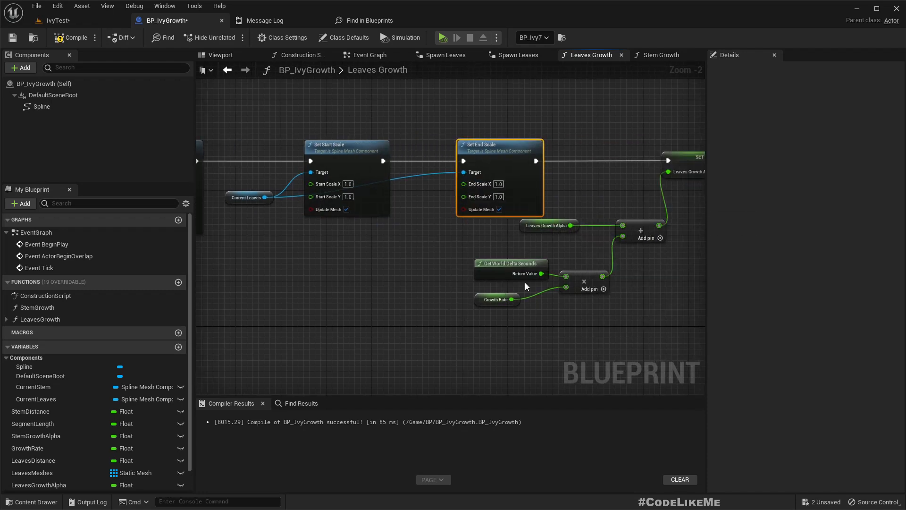
scroll(283, 264, up, 2)
right_drag(278, 262, 337, 274)
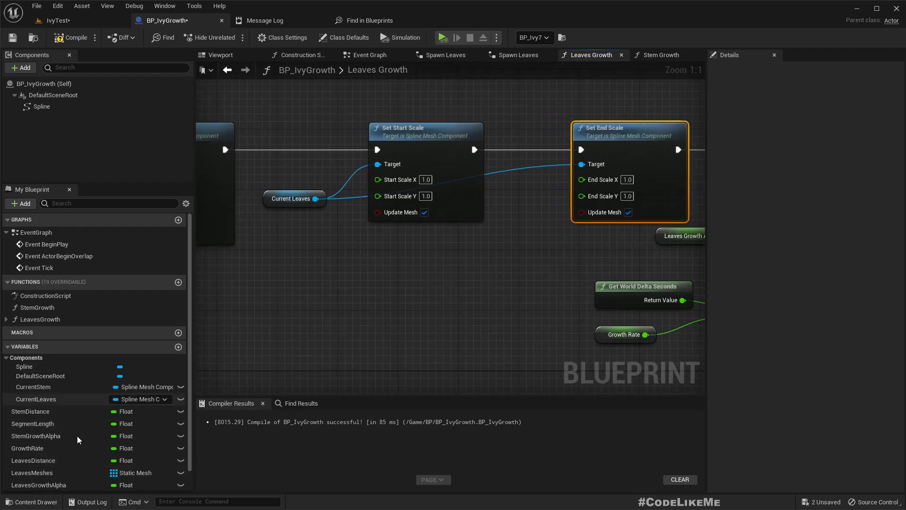
drag(58, 484, 284, 248)
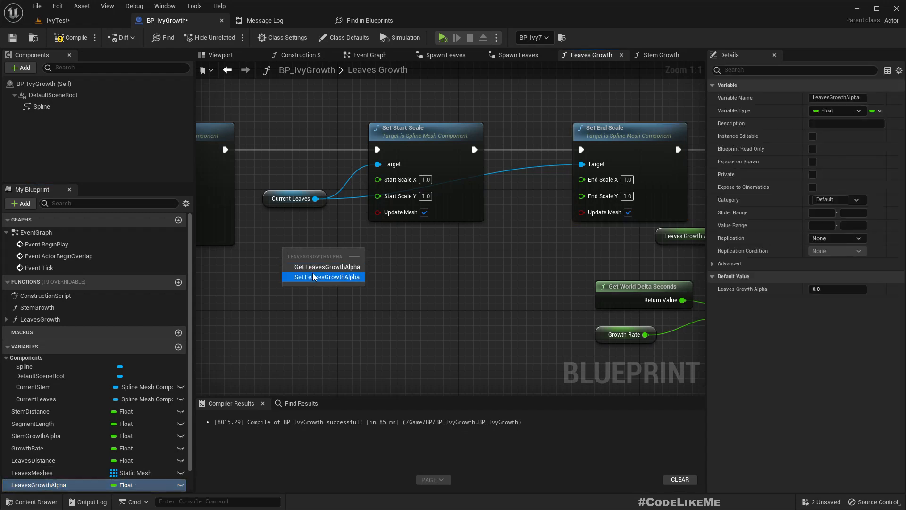
click(312, 265)
mouse_move(347, 252)
mouse_down()
mouse_move(378, 180)
mouse_move(366, 246)
mouse_move(348, 251)
mouse_move(532, 222)
mouse_move(584, 196)
mouse_move(347, 253)
mouse_up()
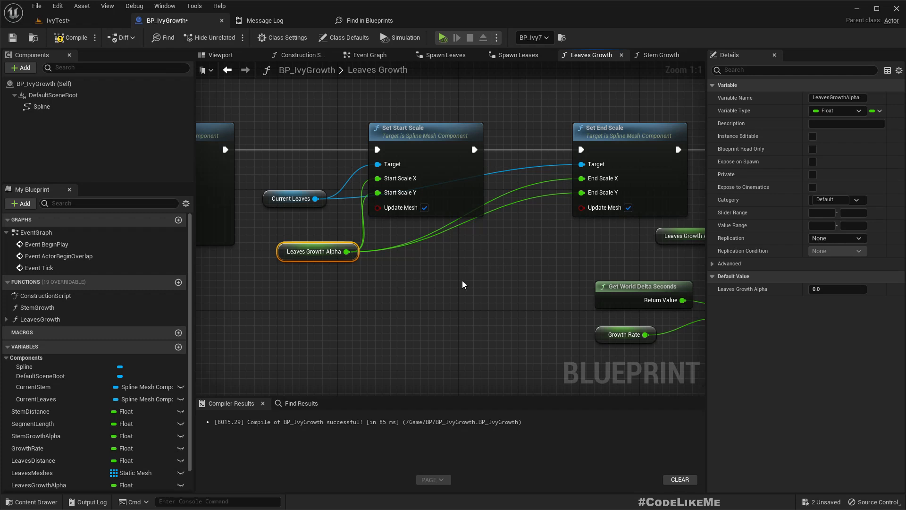
click(440, 280)
drag(370, 128, 377, 128)
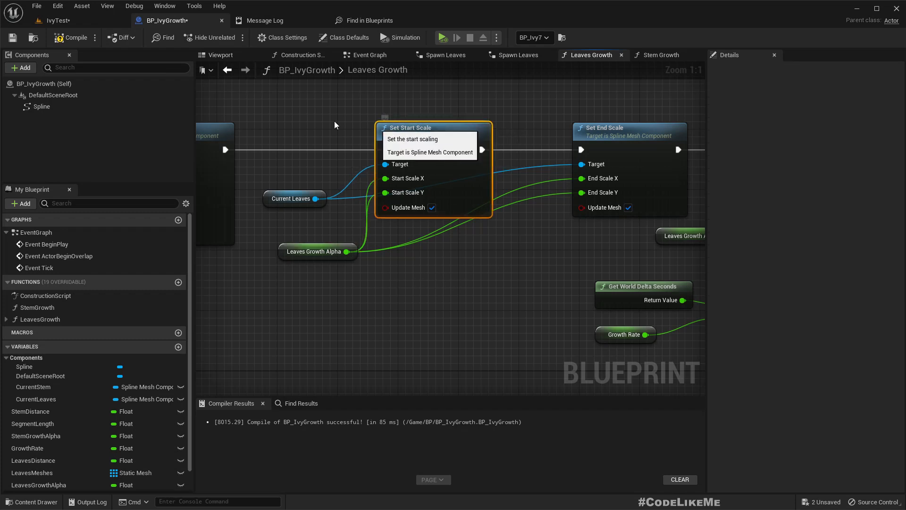
- Simulate the updated ivy growth in IvyTest with the viewport in full screen
click(53, 21)
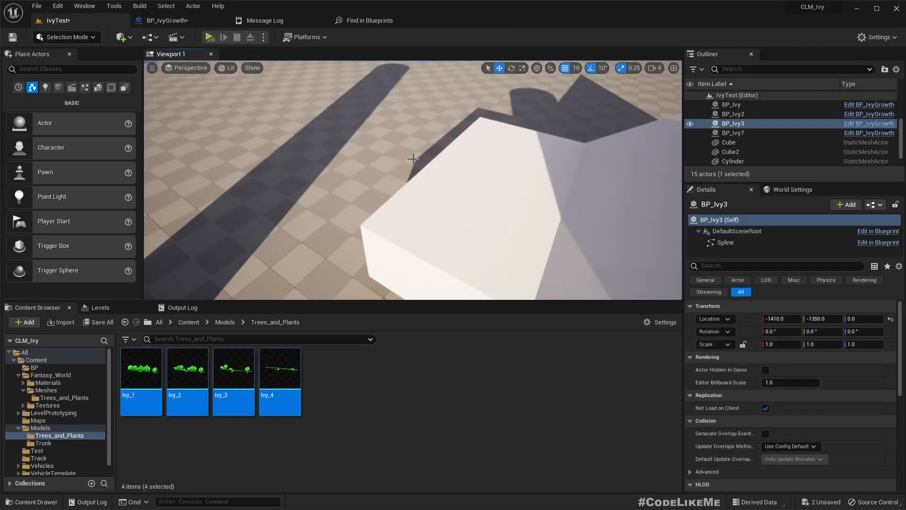
click(167, 21)
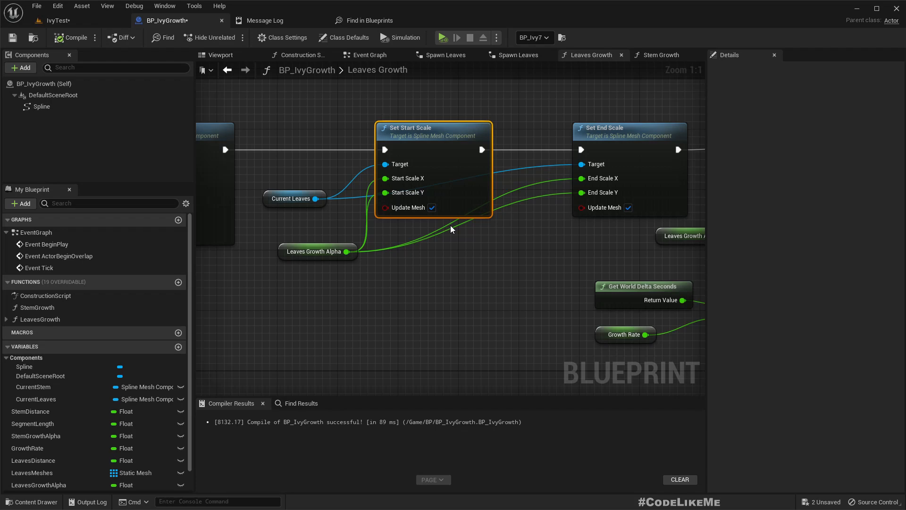
click(55, 20)
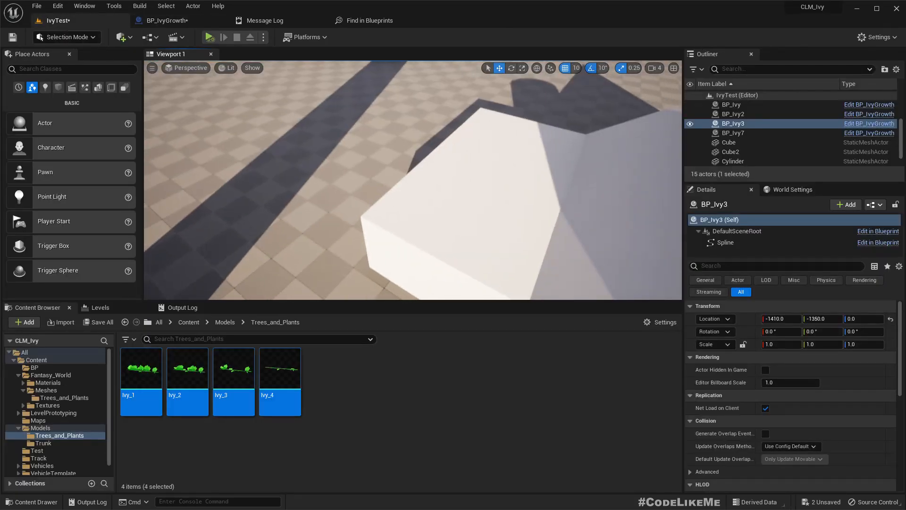
right_drag(413, 179, 359, 189)
key(F11)
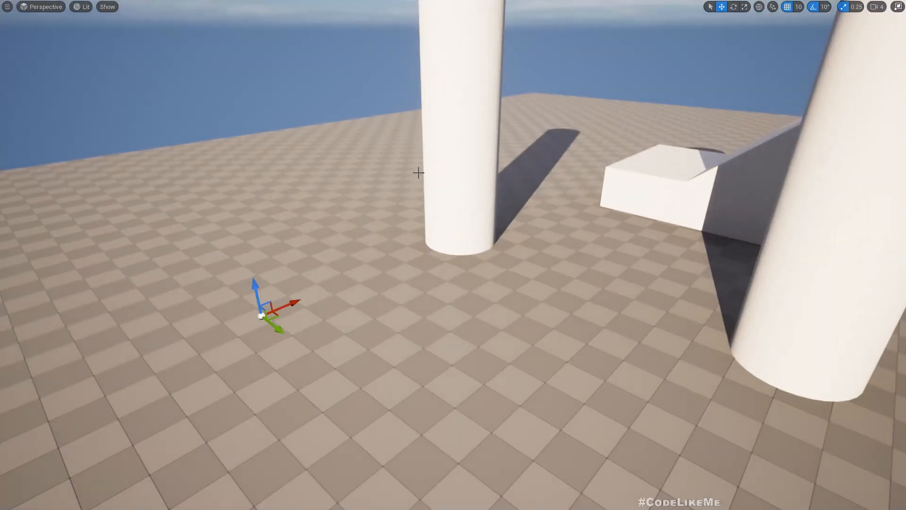
right_drag(422, 173, 415, 215)
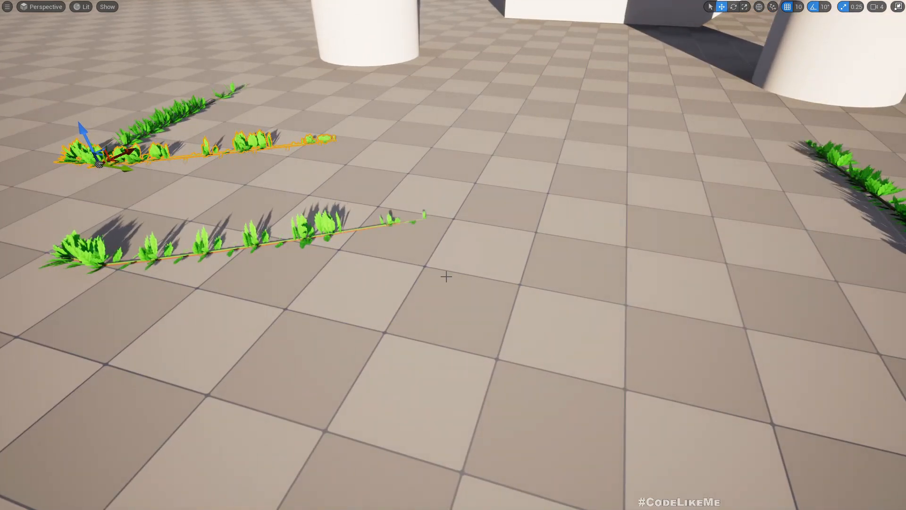
- Examine up close how the leaves scale up along the stems on the floor, and end the full-screen simulation
right_drag(449, 253, 468, 264)
scroll(468, 264, up, 5)
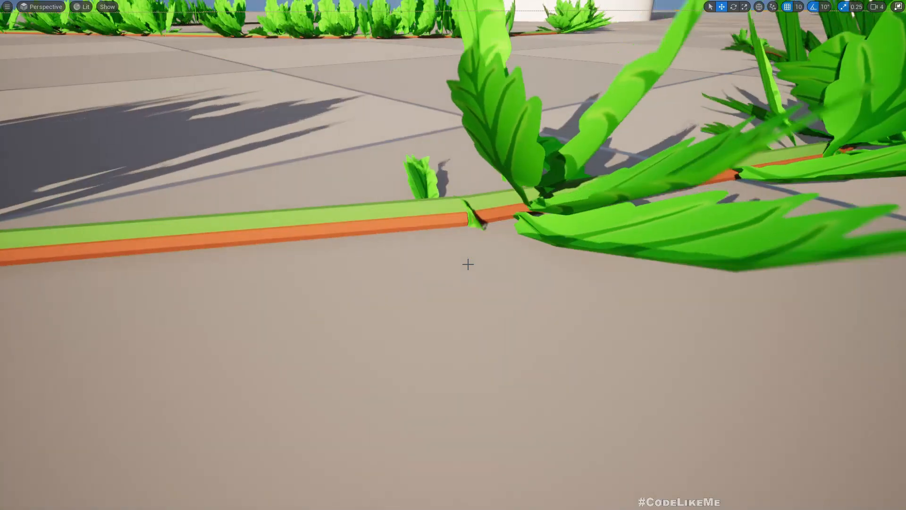
scroll(468, 264, down, 4)
scroll(468, 264, up, 4)
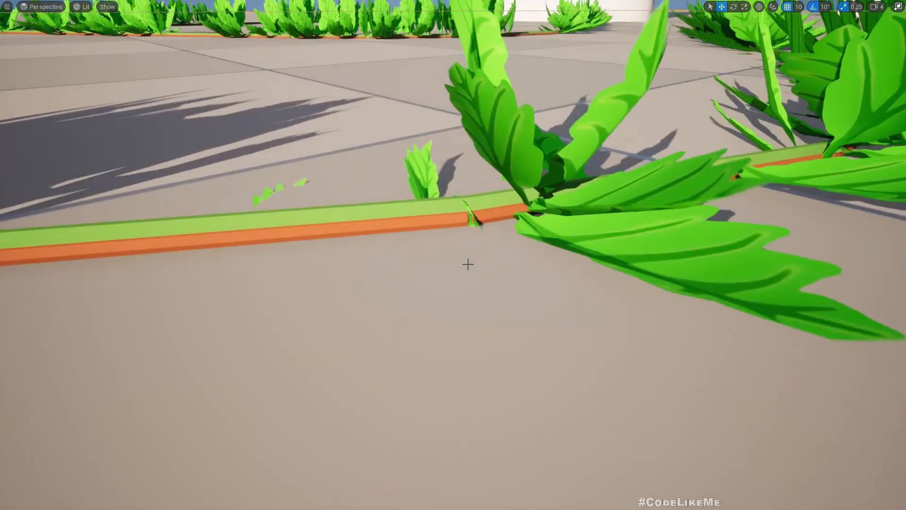
scroll(467, 264, down, 4)
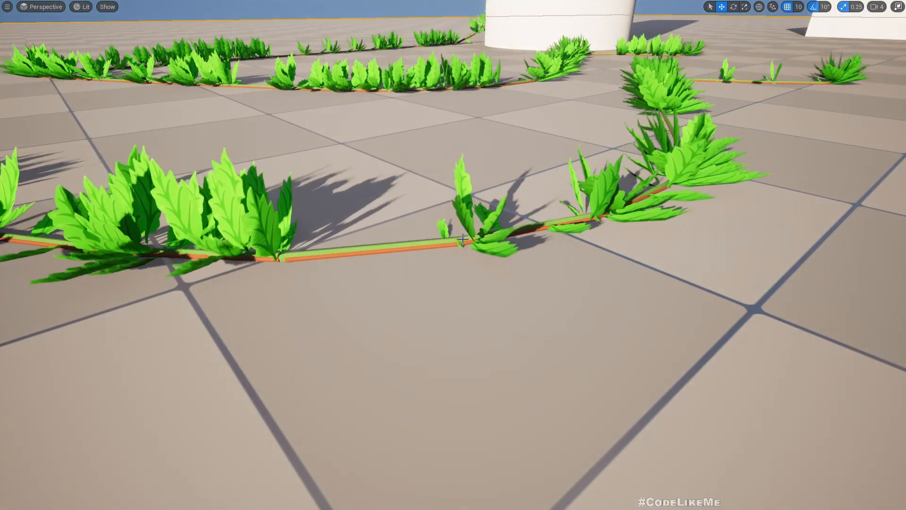
mouse_move(463, 239)
right_down()
mouse_move(415, 221)
mouse_move(500, 208)
mouse_move(490, 238)
mouse_move(472, 217)
mouse_move(456, 238)
right_up()
key(F11)
key(Escape)
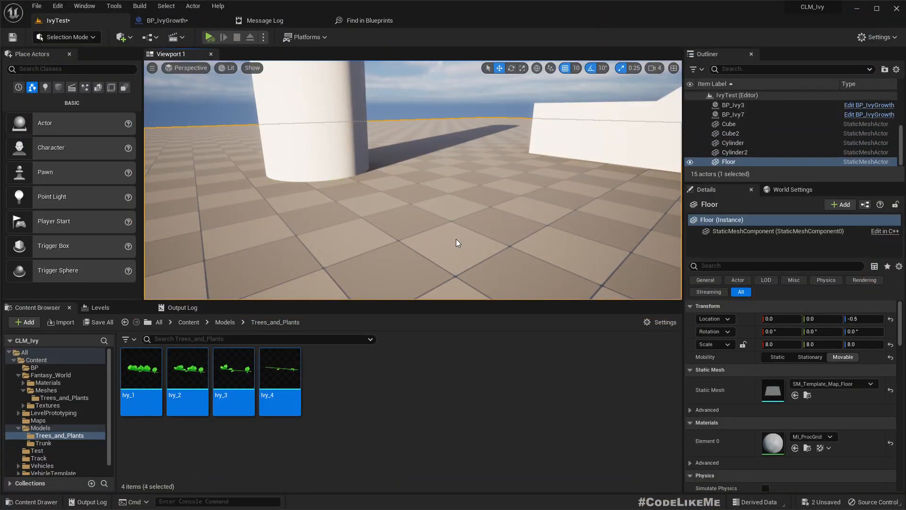
- Export the Ivy_3 static mesh as Ivy_3.FBX to Downloads, overwriting the existing file and keeping the offered FBX export options
click(234, 372)
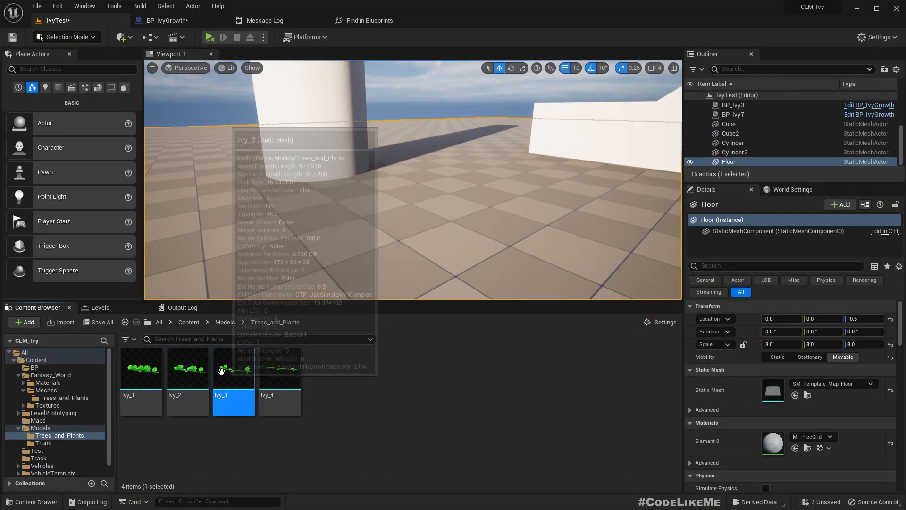
right_click(233, 372)
mouse_move(330, 75)
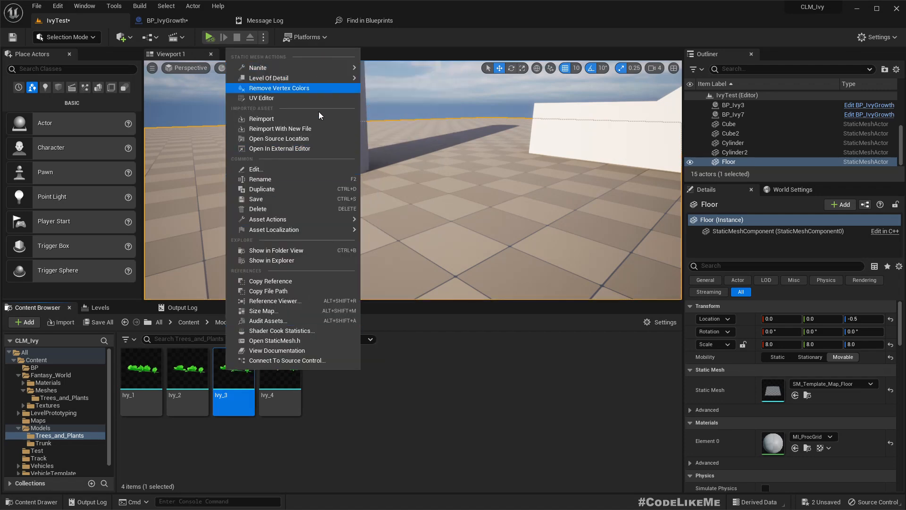
mouse_move(328, 223)
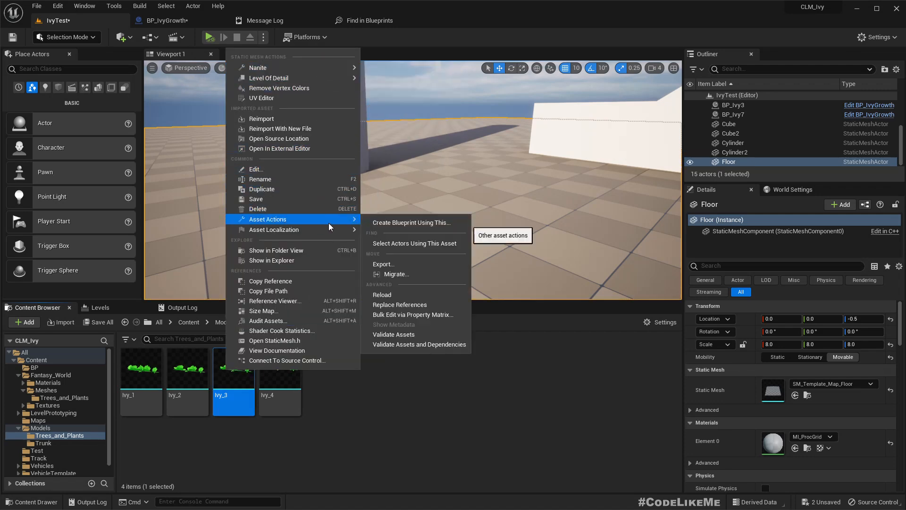
click(384, 264)
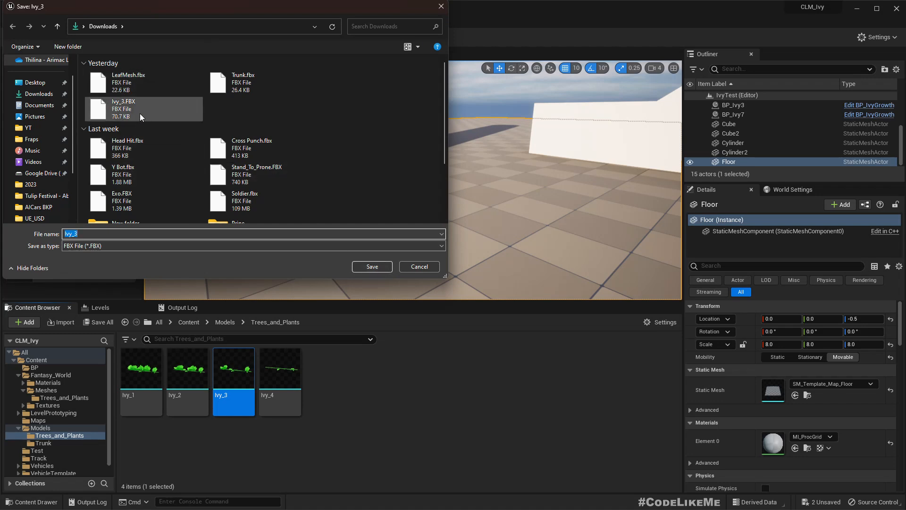
click(126, 116)
click(372, 266)
click(633, 179)
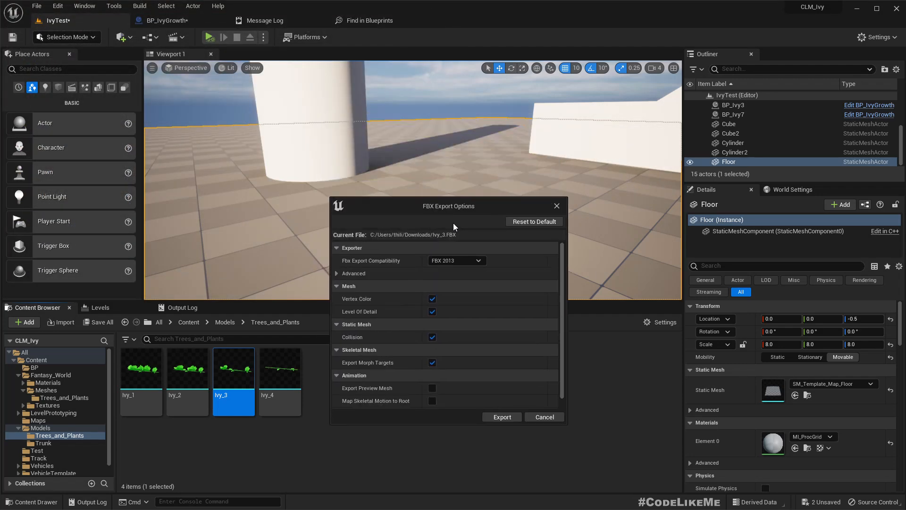
click(511, 419)
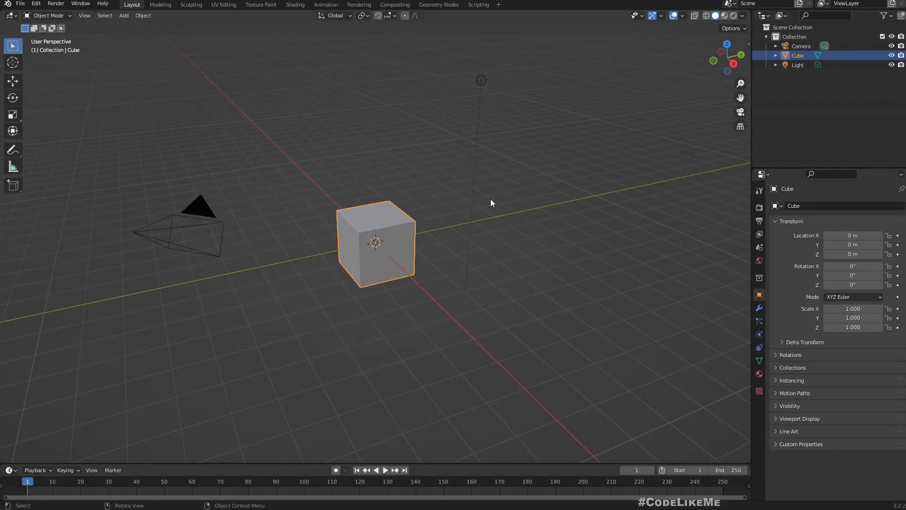
- Delete the default cube, start an FBX import and browse to the Downloads folder
key(Delete)
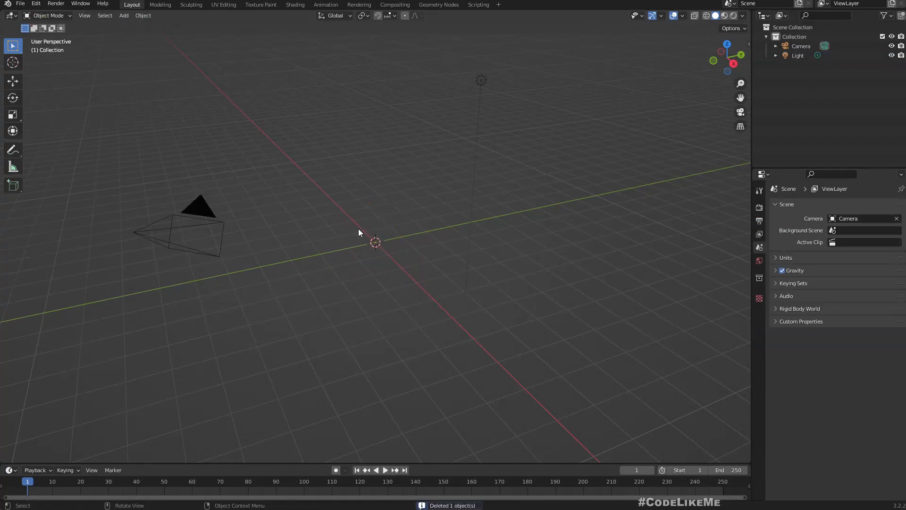
click(21, 4)
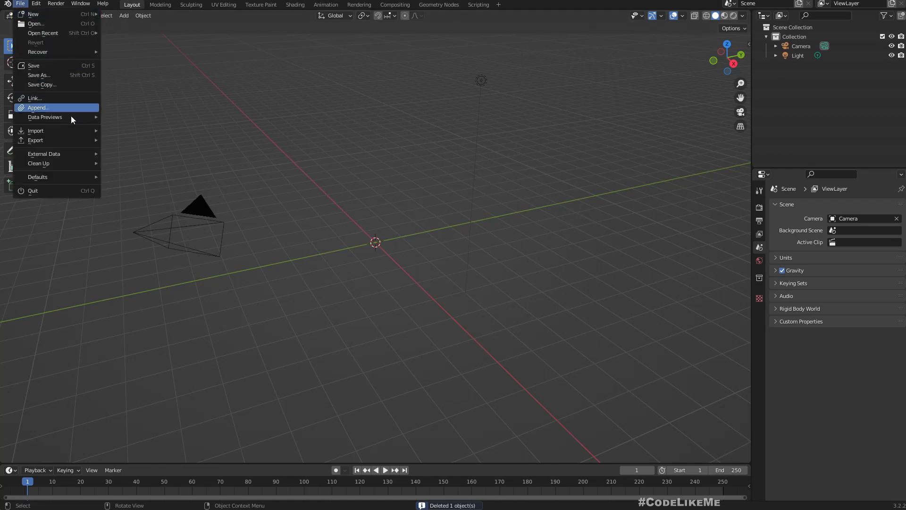
mouse_move(75, 131)
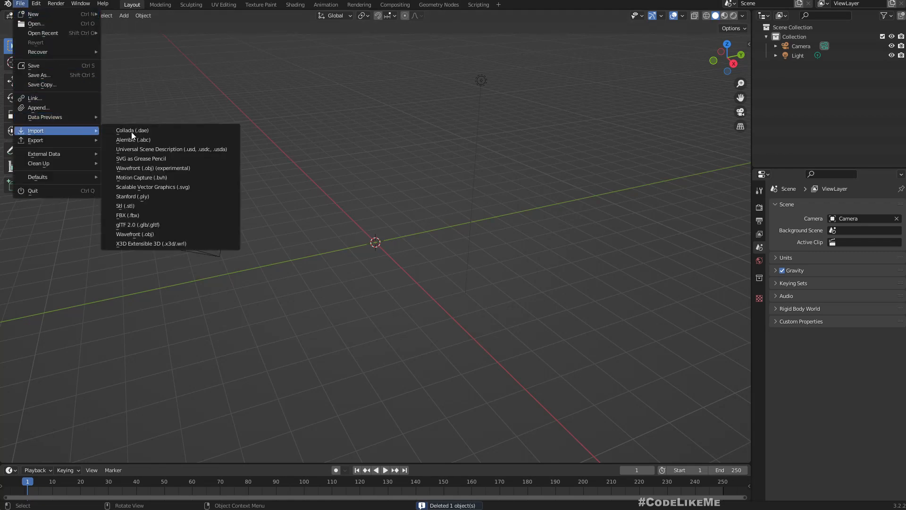
click(136, 216)
scroll(387, 250, down, 3)
scroll(404, 283, down, 1)
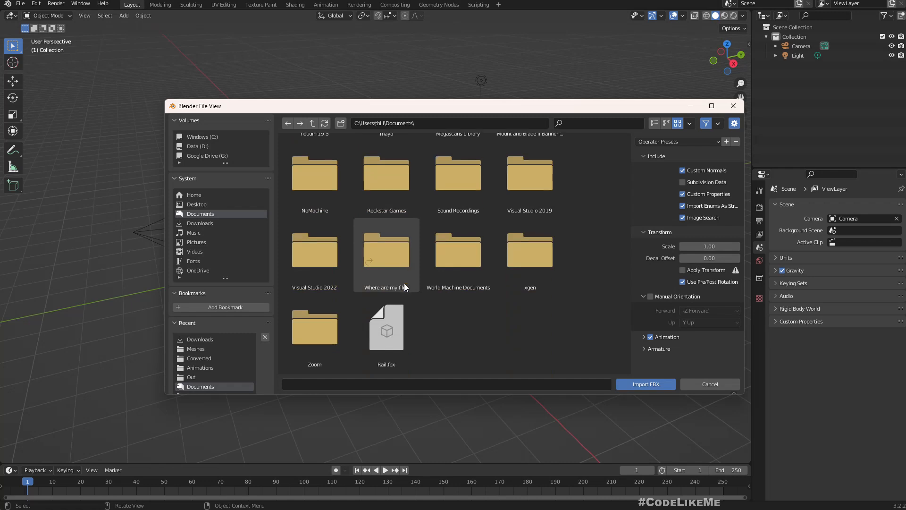
click(197, 222)
click(346, 247)
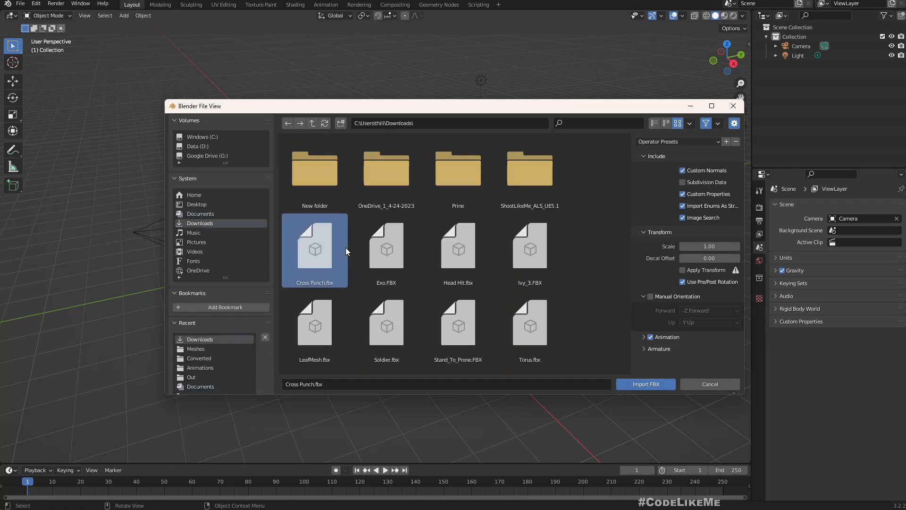
key(i)
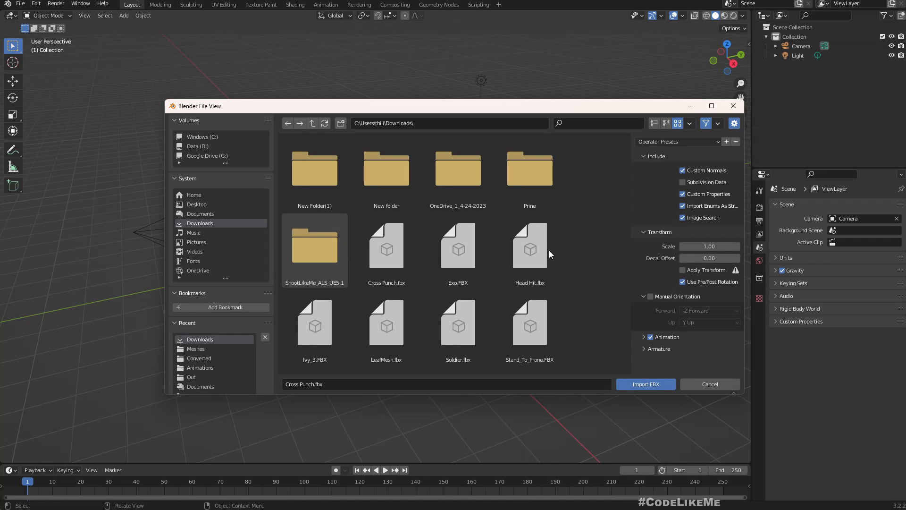
key(Return)
key(i)
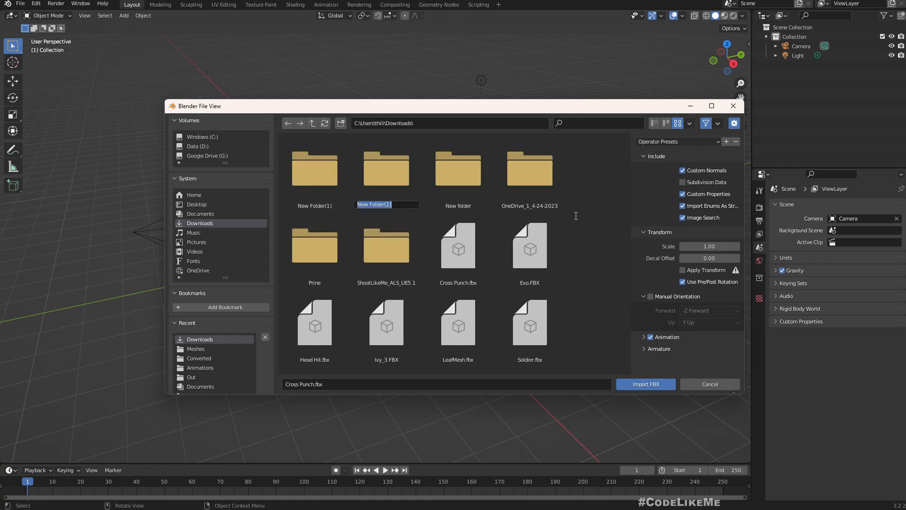
key(Return)
shift+click(328, 155)
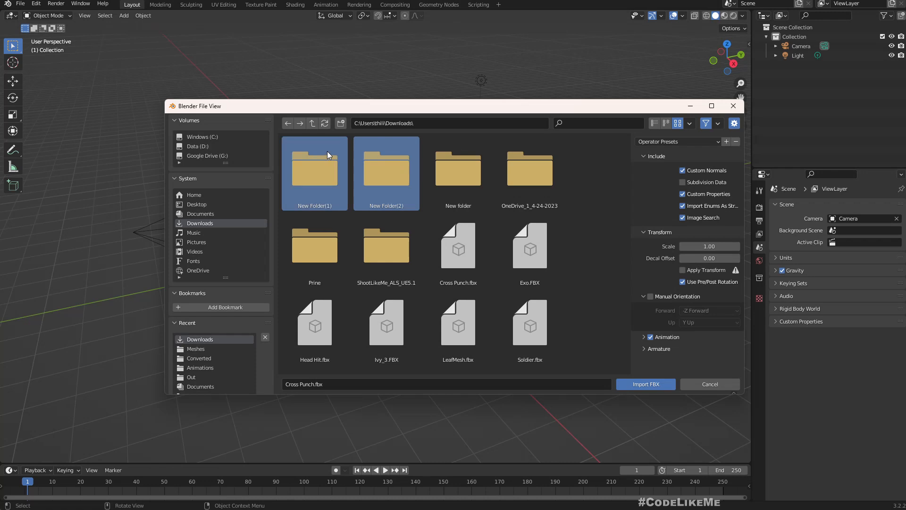
key(Delete)
click(327, 151)
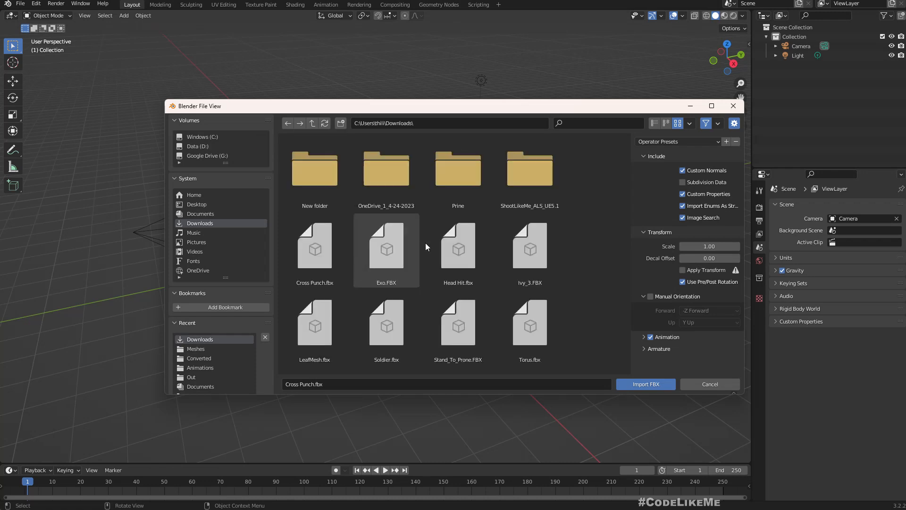
- Import Ivy_3.FBX from the Downloads folder with the offered import options
click(465, 257)
click(536, 271)
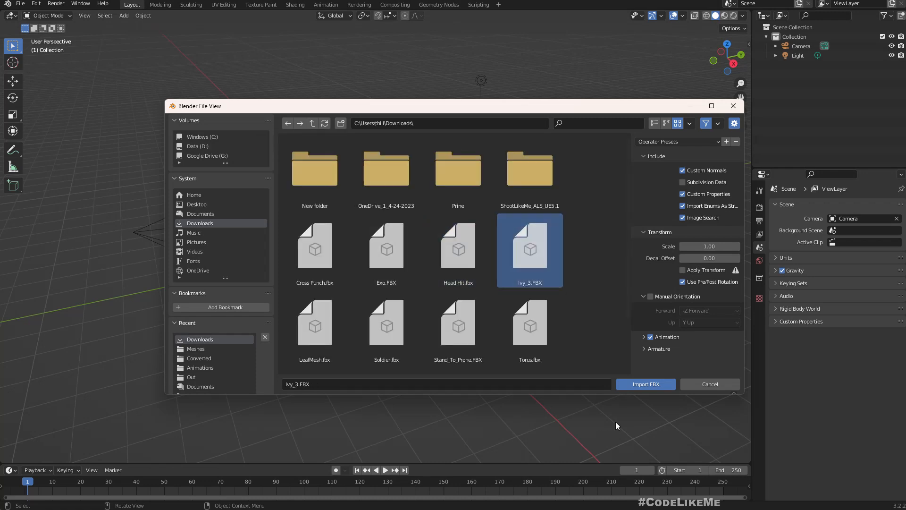
click(647, 384)
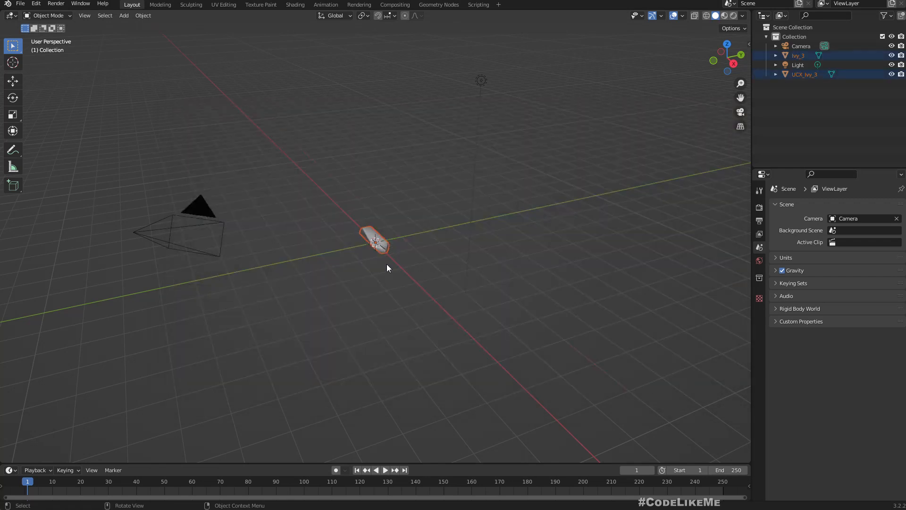
- Delete the UCX_Ivy_3 collision mesh that encloses the imported ivy
scroll(358, 226, up, 8)
click(353, 216)
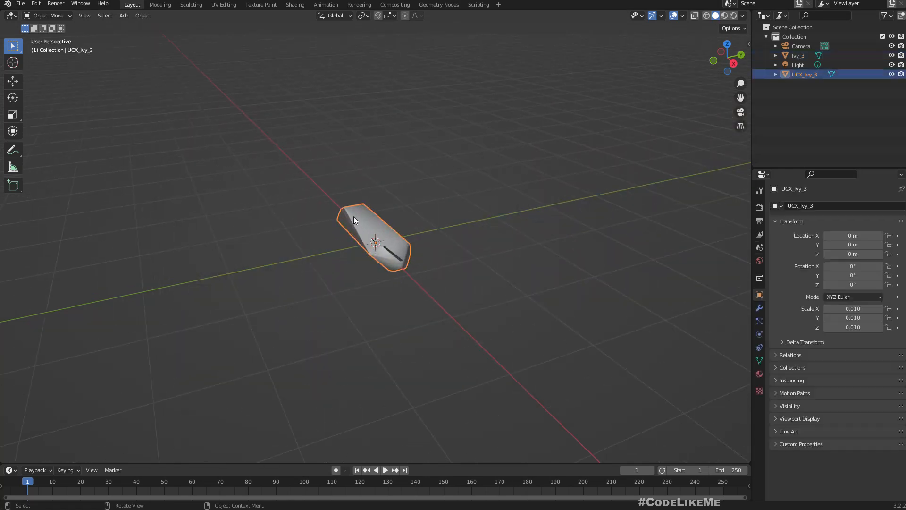
key(Delete)
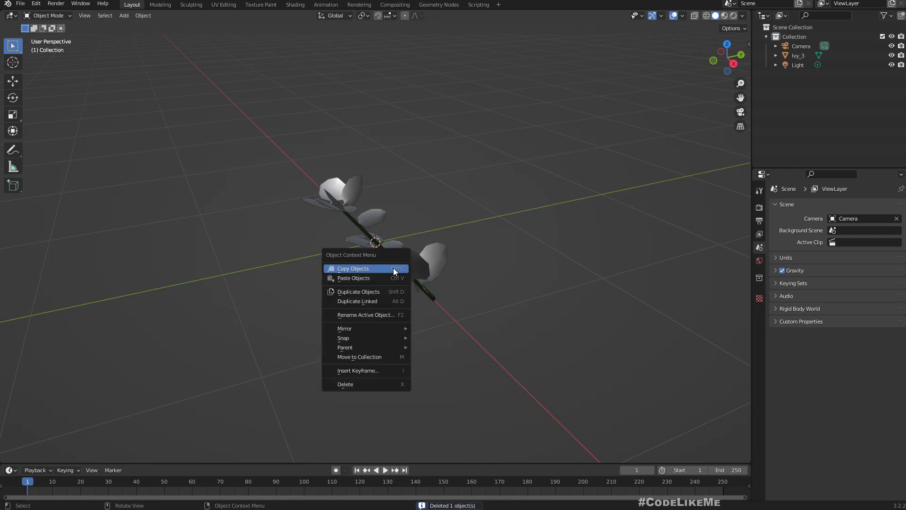
- Enter Edit Mode on the Ivy_3 mesh and deselect all of its geometry
middle_drag(223, 261, 428, 267)
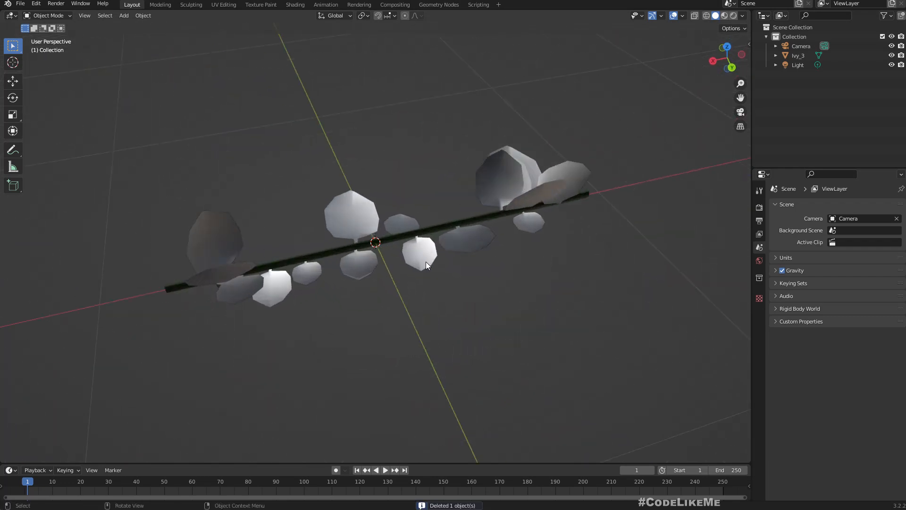
click(376, 242)
key(Tab)
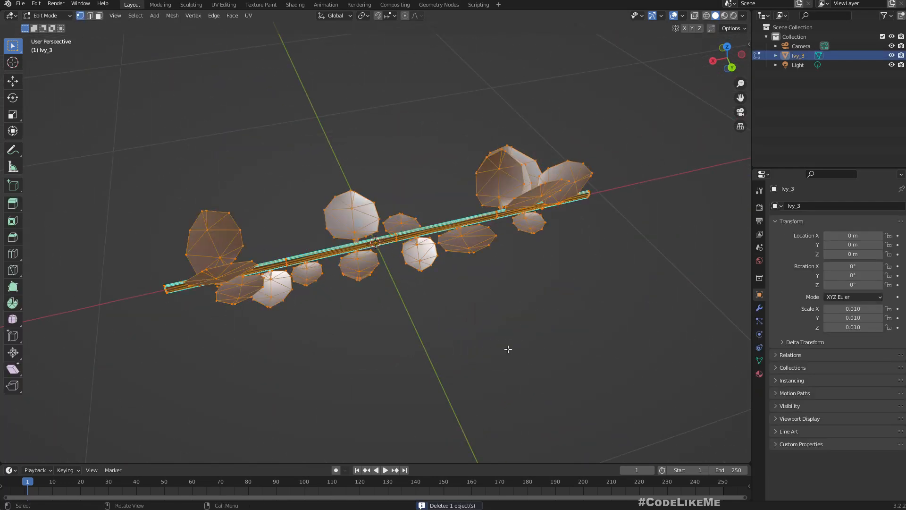
key(alt+a)
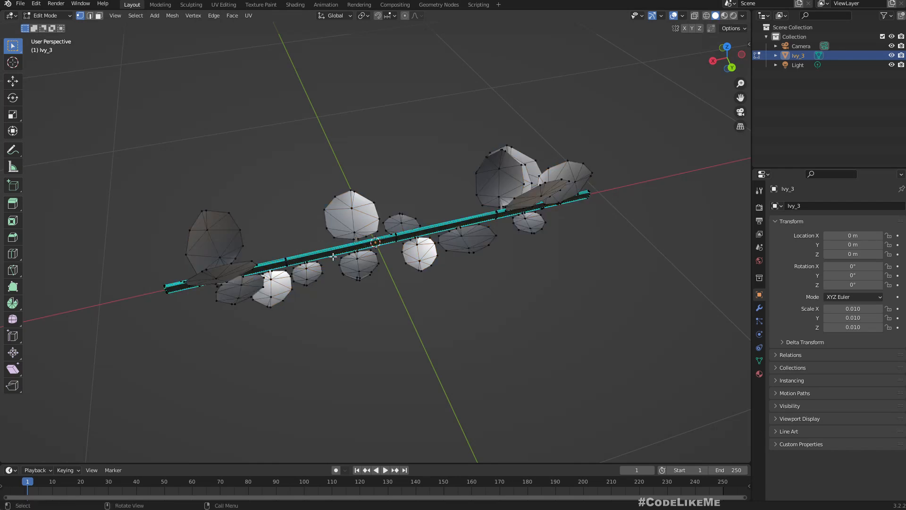
- Select the entire main stem in the front view by growing a face selection, and delete its faces so only the leaves stay
key(KP_3)
key(KP_1)
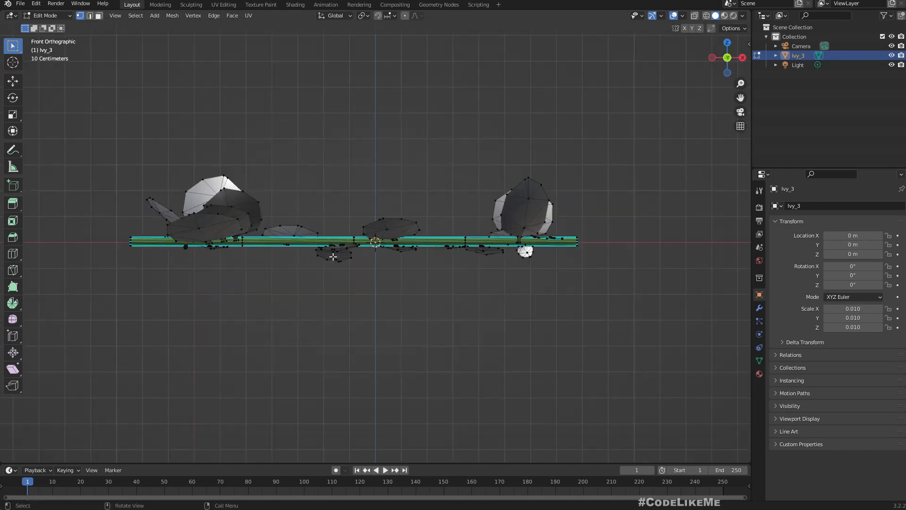
scroll(427, 281, up, 3)
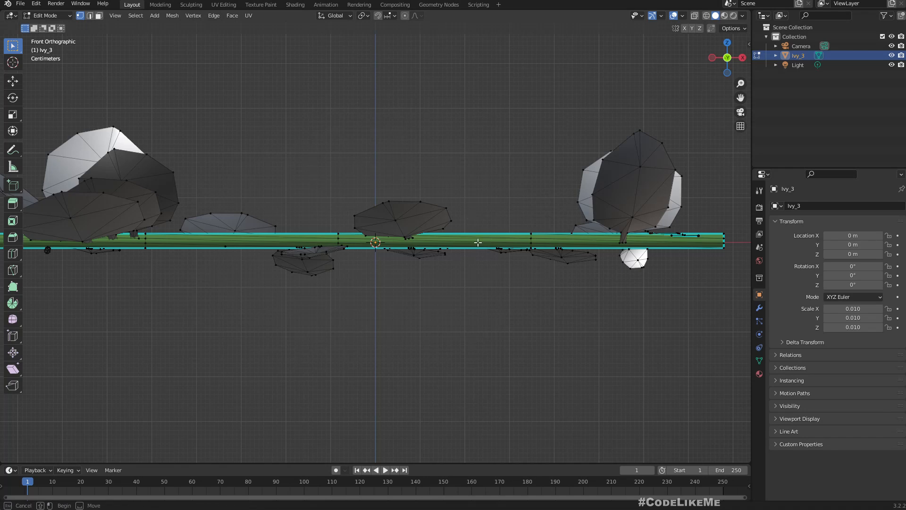
drag(462, 215, 482, 272)
key(ctrl+KP_Add)
key(ctrl+KP_Add)
key(ctrl+KP_Add)
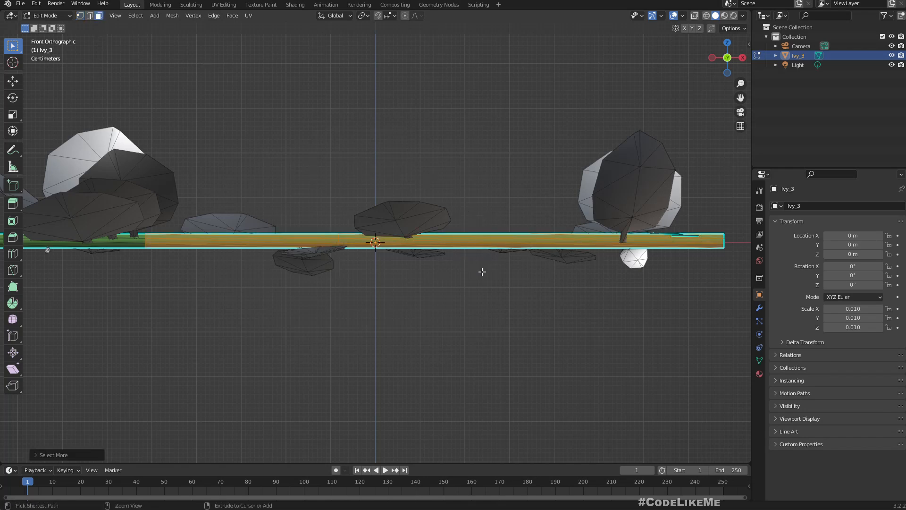
scroll(462, 207, down, 3)
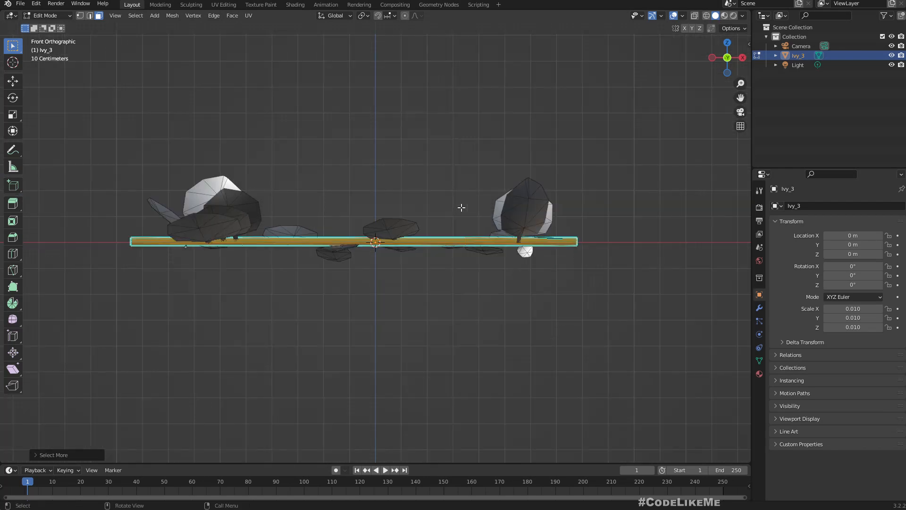
key(x)
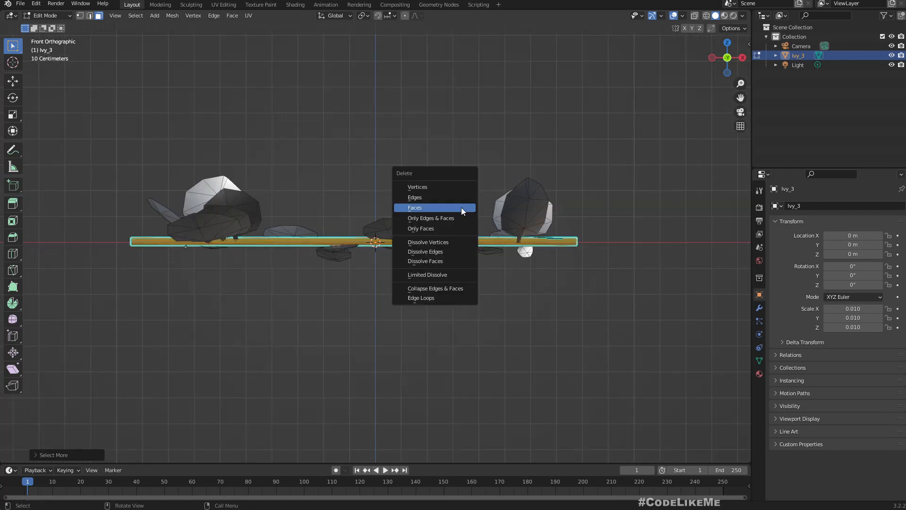
click(424, 207)
- Select the thin leftover stem strips near the large leaves, grow the selection to cover them fully, and delete their faces
scroll(300, 251, up, 2)
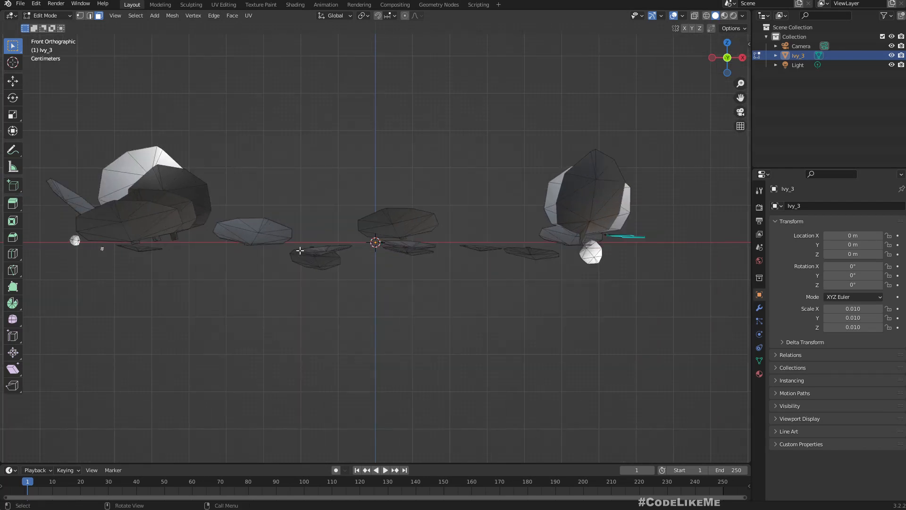
middle_drag(325, 173, 204, 191)
drag(273, 308, 291, 323)
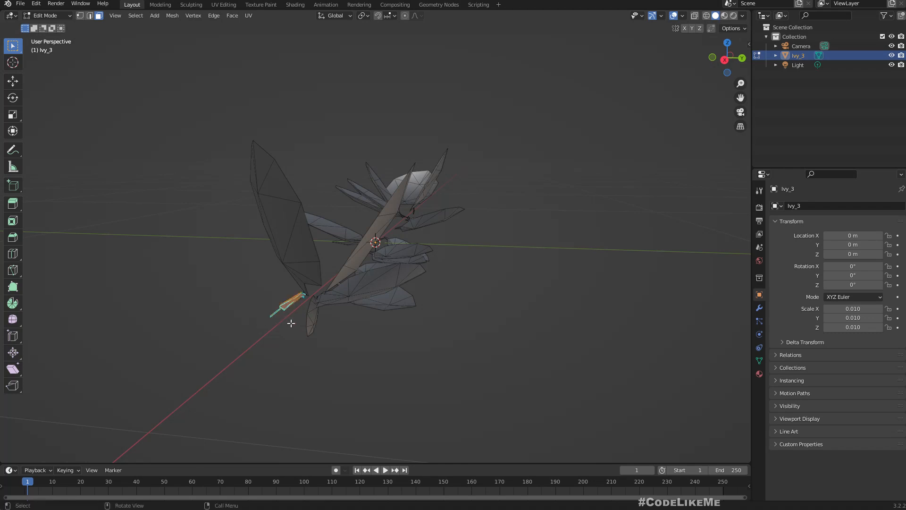
middle_drag(304, 331, 374, 338)
key(x)
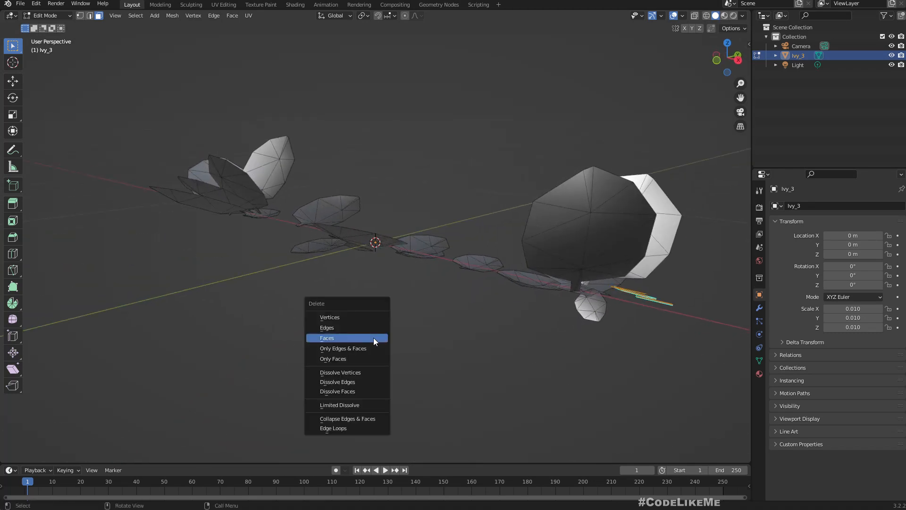
click(373, 338)
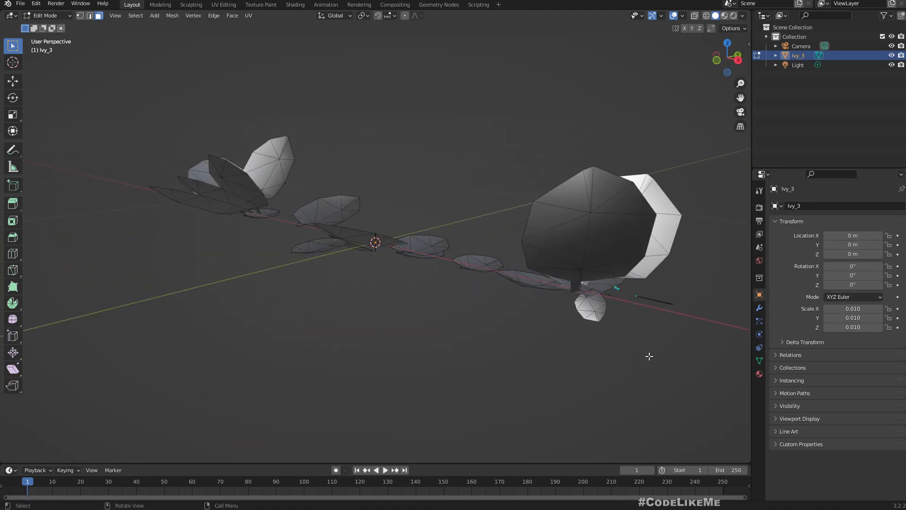
key(ctrl+KP_Add)
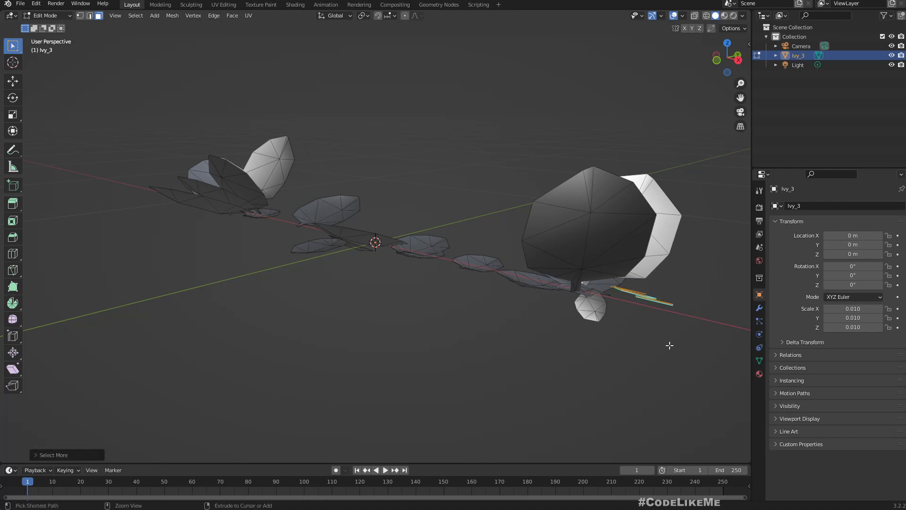
key(x)
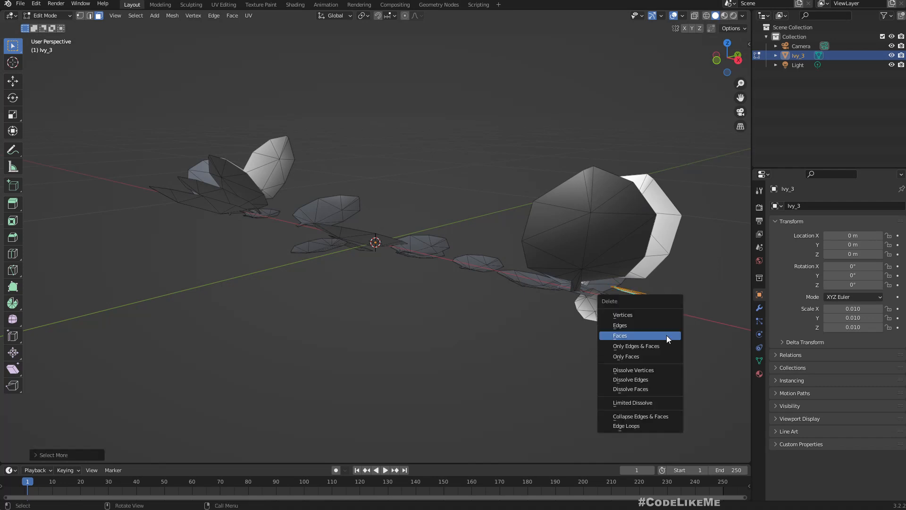
click(667, 335)
middle_drag(368, 299, 418, 304)
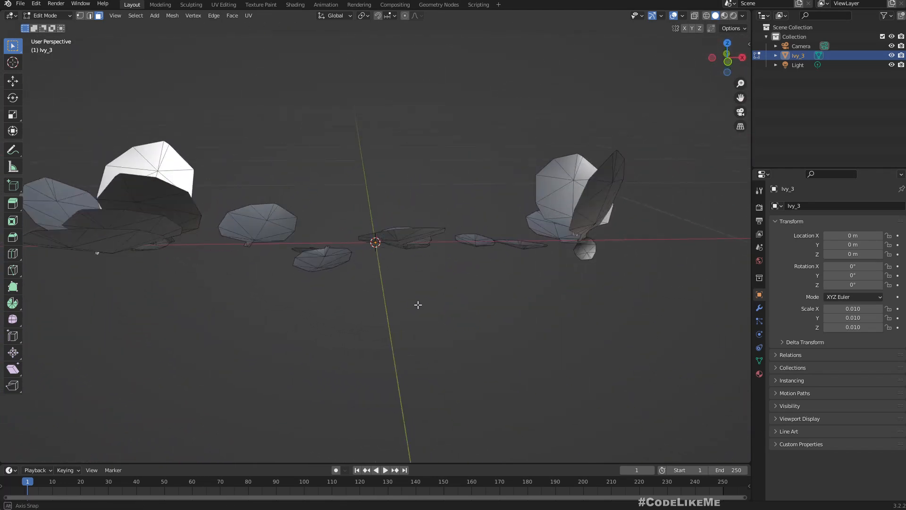
- Export the leaves-only mesh to Downloads as Ivy_3.fbx, overwriting the existing file, with X Forward and Z Up axes
click(21, 4)
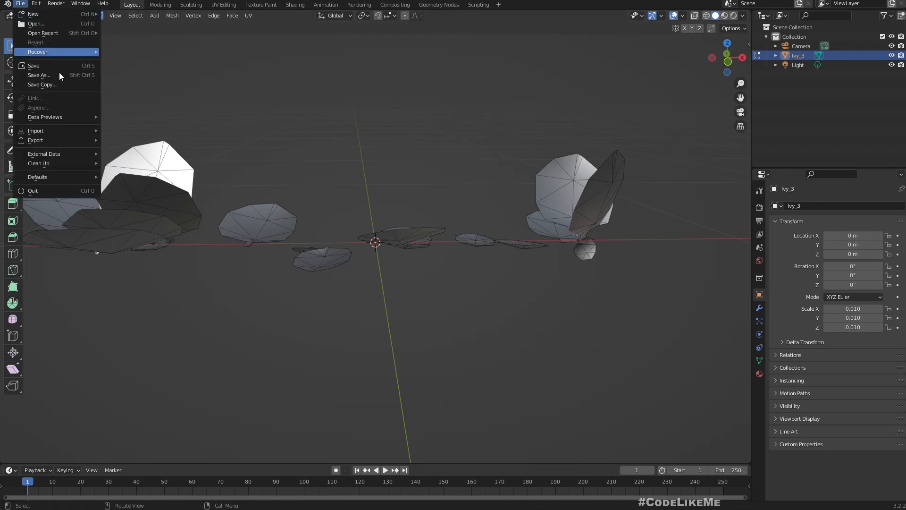
mouse_move(66, 140)
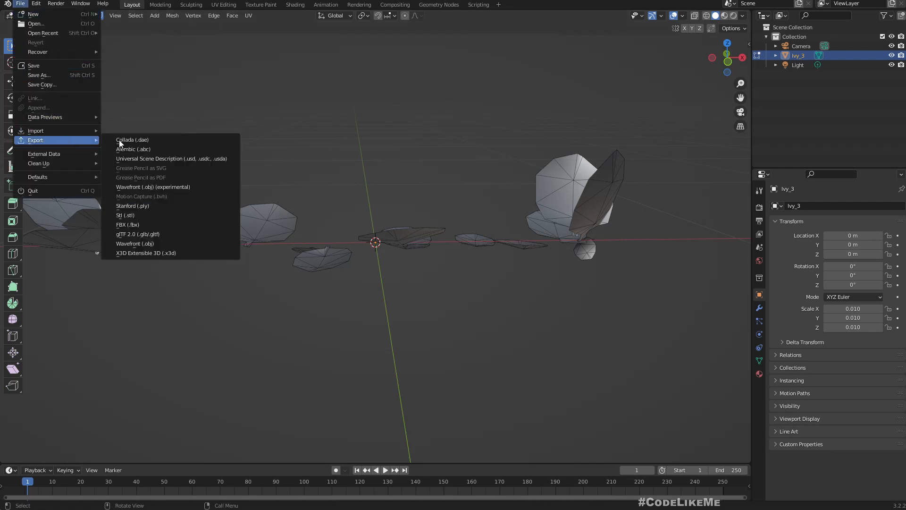
click(143, 222)
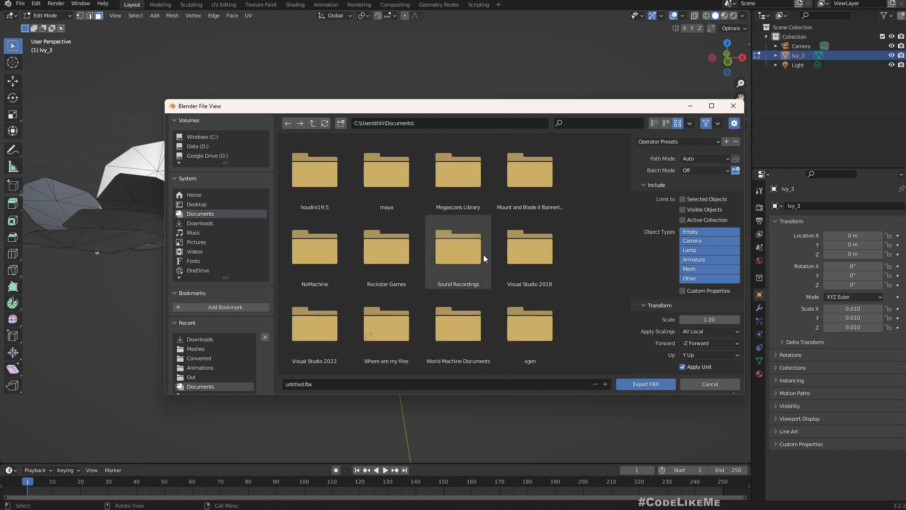
scroll(283, 187, up, 1)
click(198, 223)
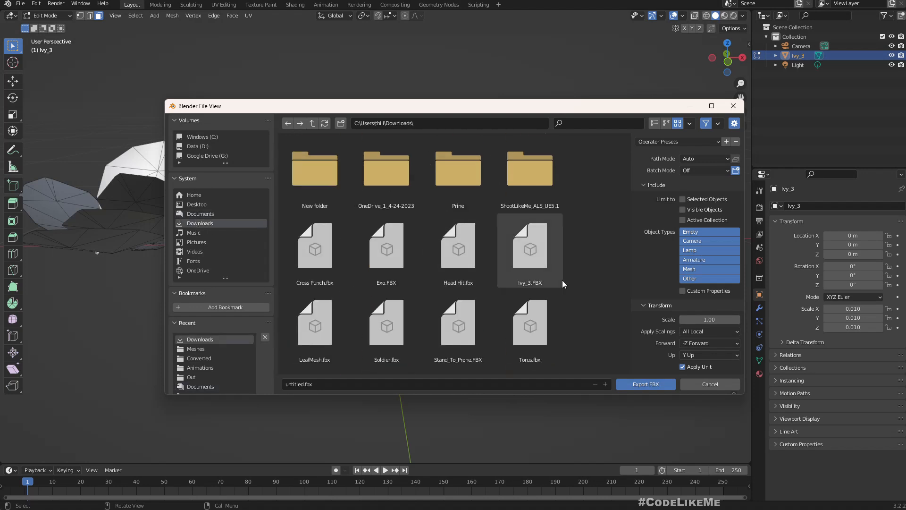
click(530, 262)
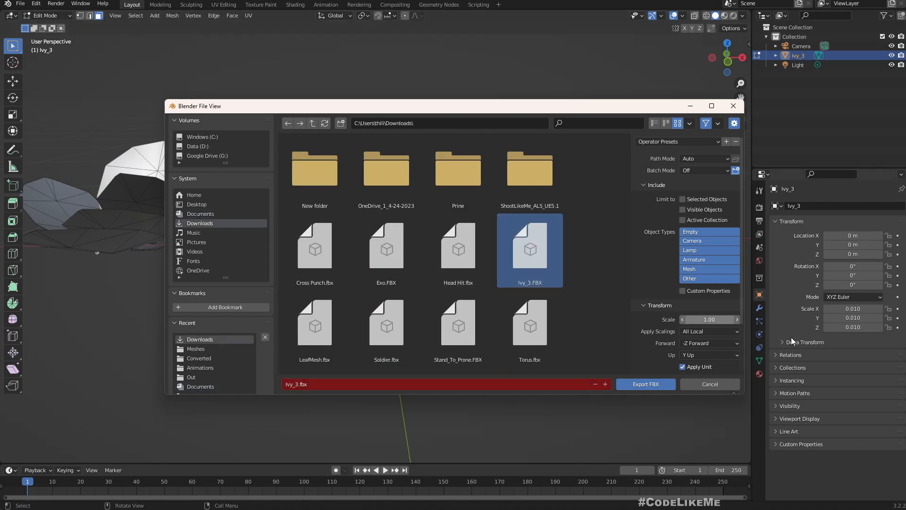
click(711, 343)
click(707, 332)
click(706, 354)
click(698, 325)
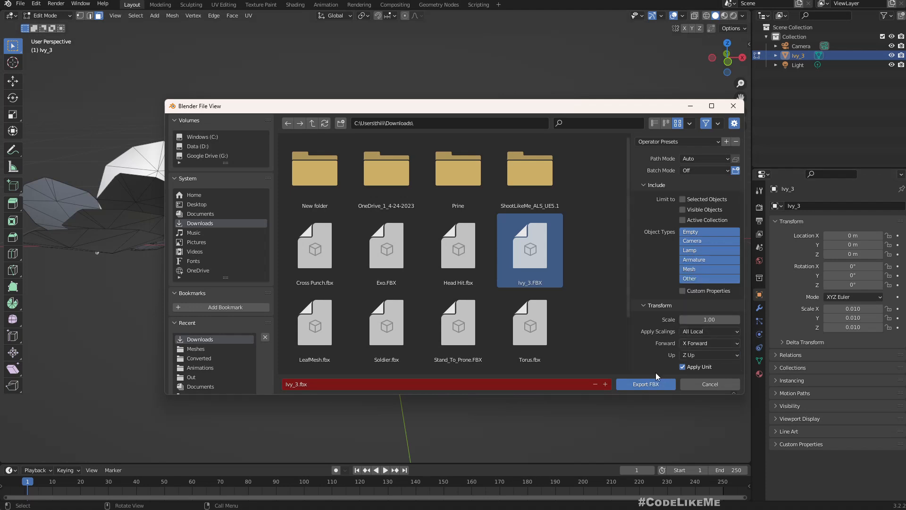
click(651, 384)
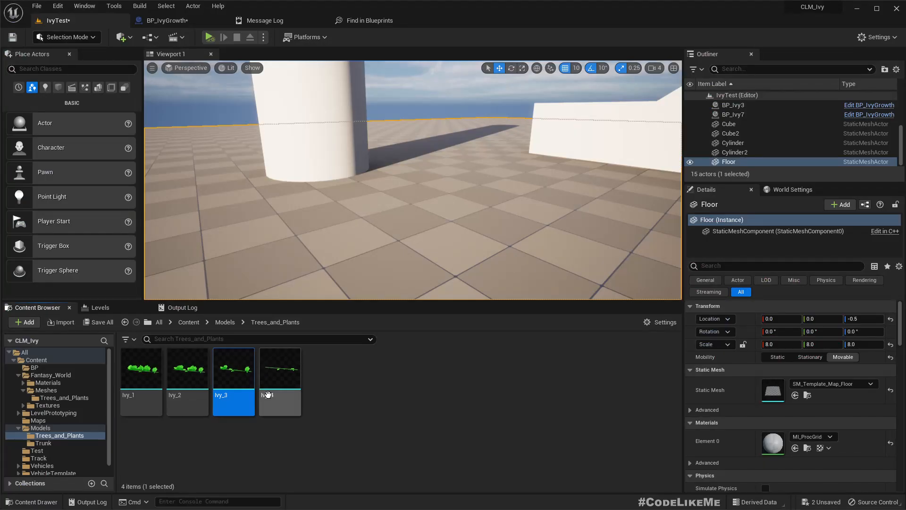
- Reimport the Ivy_3 static mesh, open it in the mesh editor docked beside the other tabs, and inspect its leaves up close
mouse_move(265, 392)
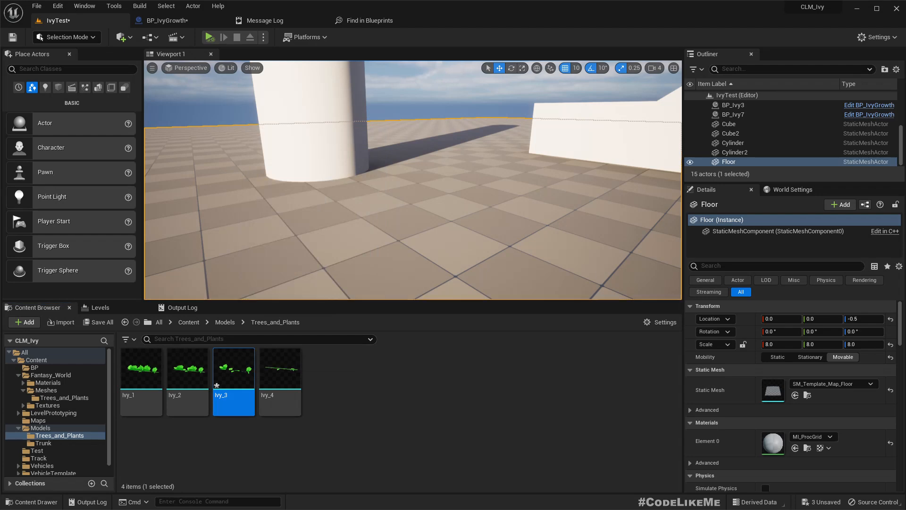
drag(0, 47, 462, 21)
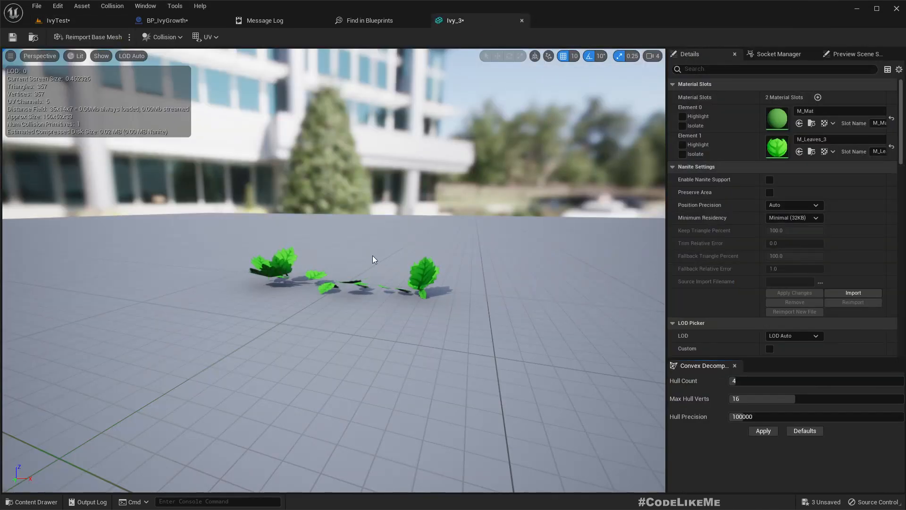
scroll(372, 256, up, 6)
drag(372, 255, 407, 272)
right_drag(406, 268, 453, 265)
key(a)
key(s)
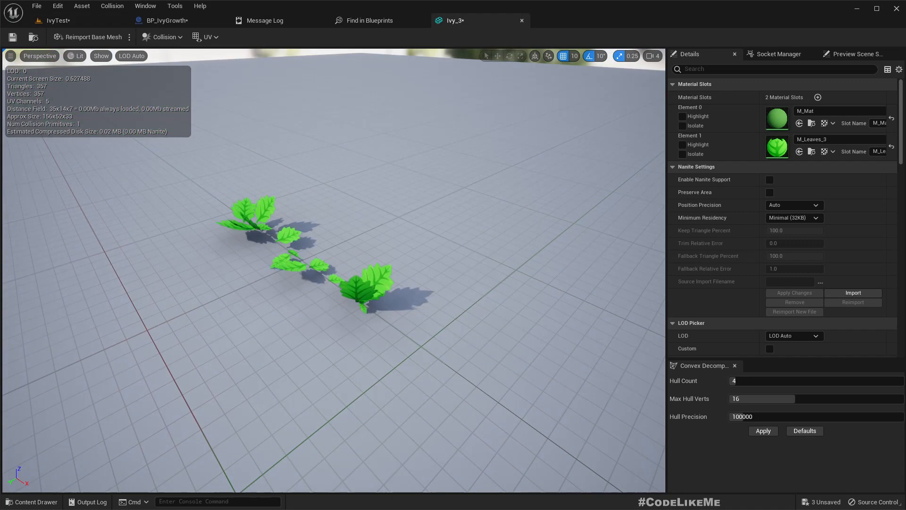
- Open the SpawnLeaves collapsed graph inside the Leaves Growth function of BP_IvyGrowth
click(58, 21)
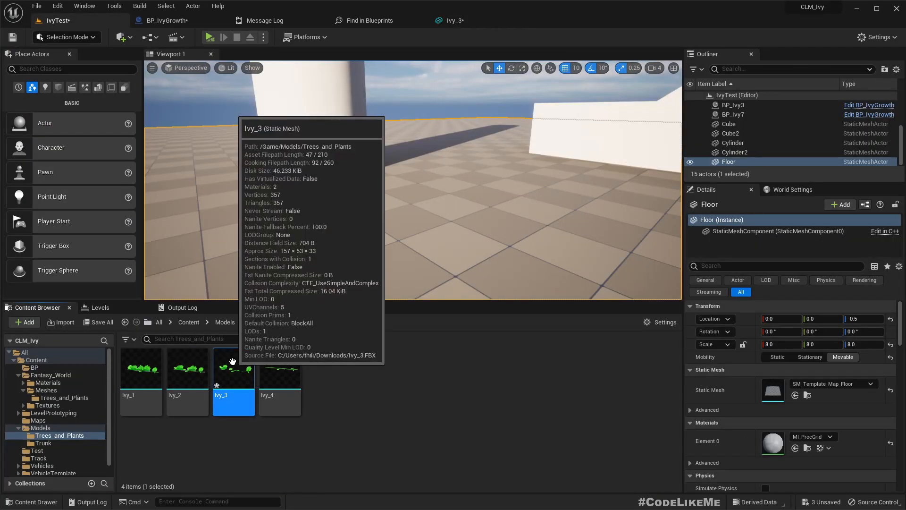
click(160, 20)
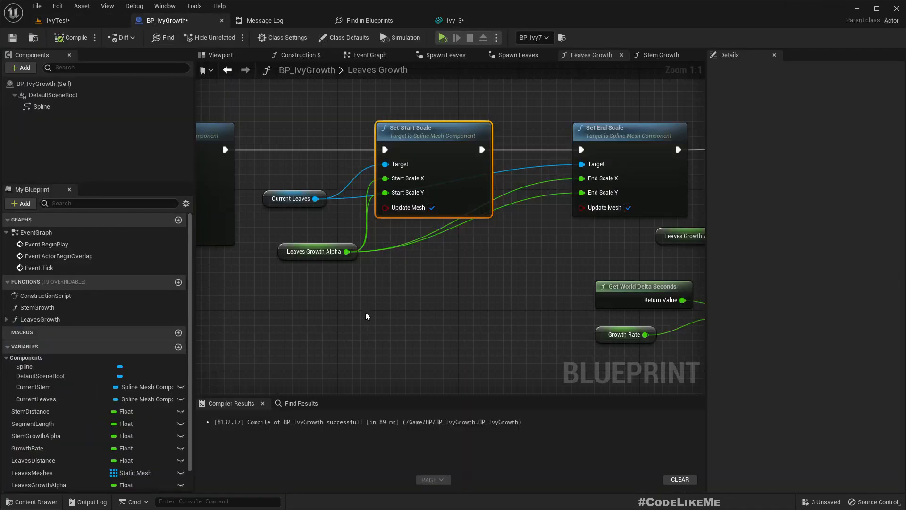
scroll(366, 313, down, 5)
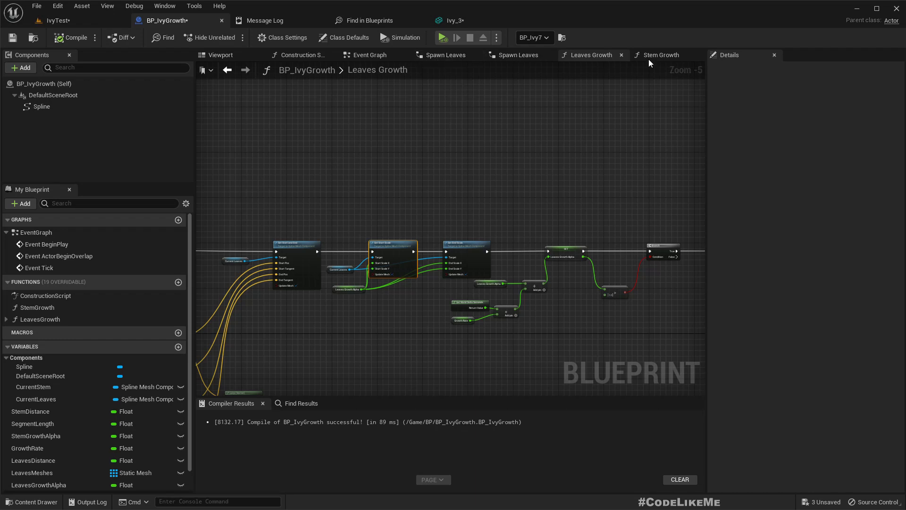
right_drag(389, 293, 614, 125)
right_drag(271, 144, 275, 148)
scroll(374, 194, up, 5)
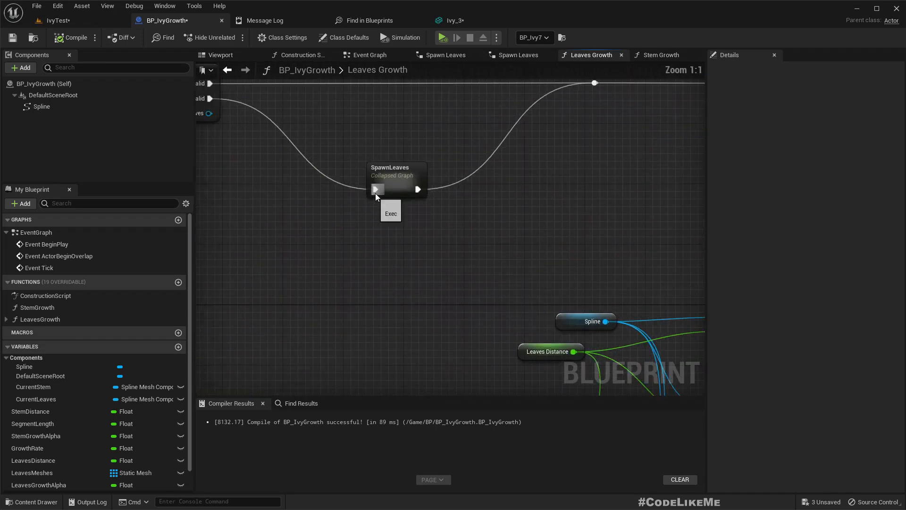
double_click(395, 187)
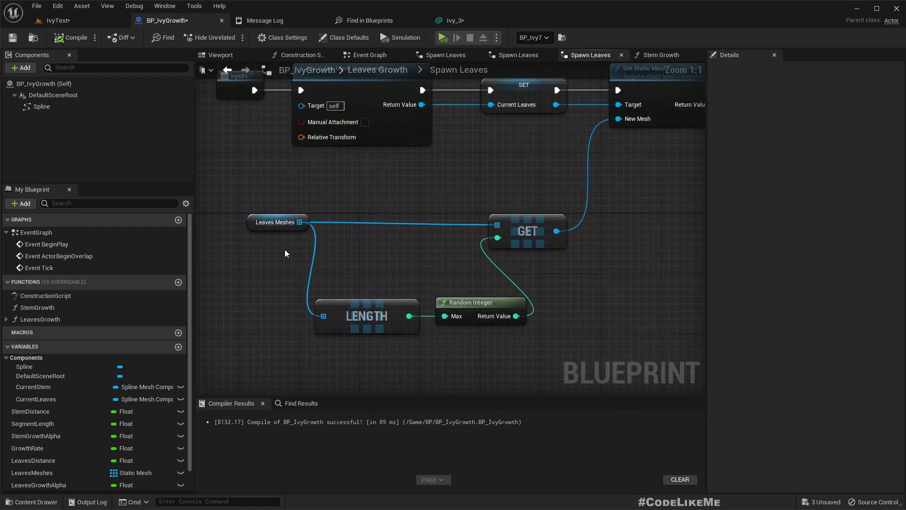
- Clear the Leaves Meshes default array and add a single element set to Ivy_3
click(259, 221)
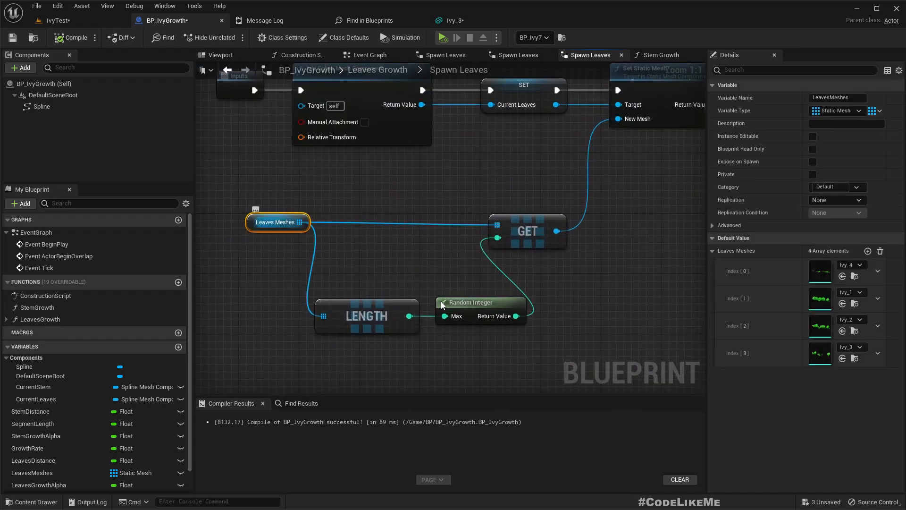
click(878, 252)
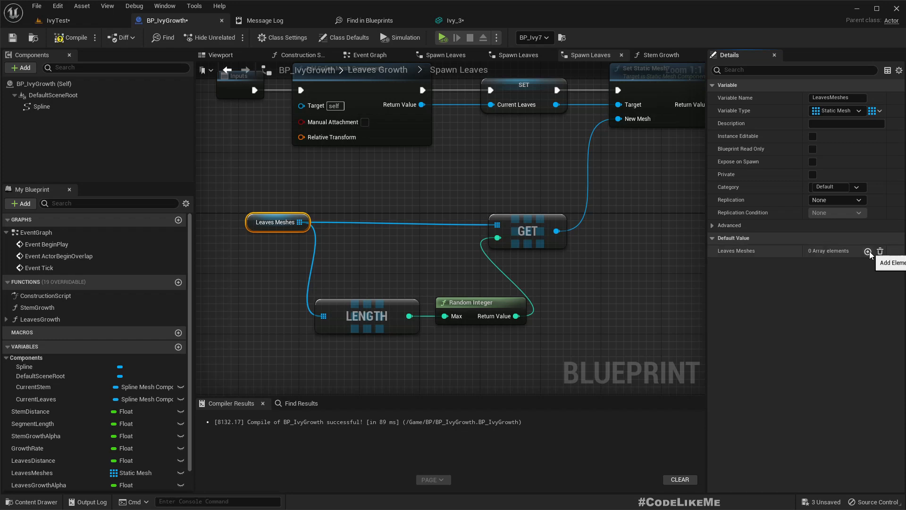
click(868, 252)
click(842, 277)
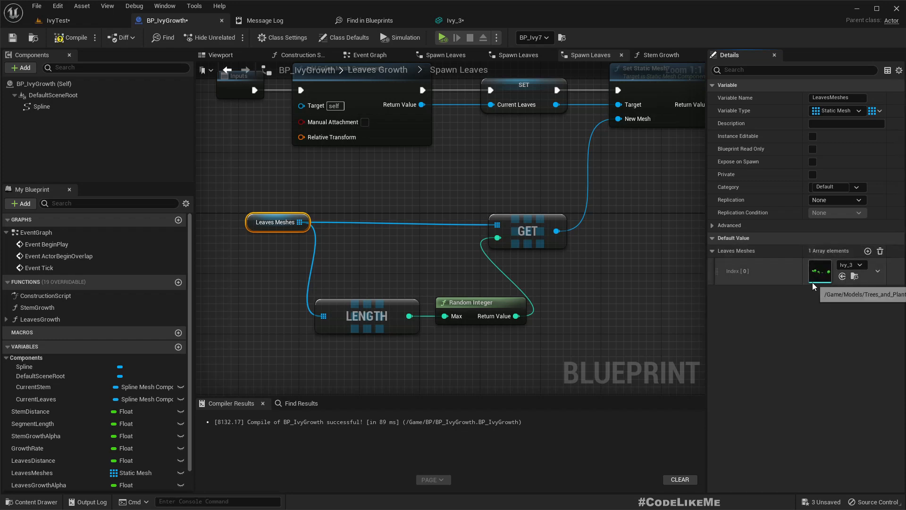
- Simulate the IvyTest level full screen, inspect the ivy growing with only the Ivy_3 leaves, and stop the simulation
click(58, 20)
key(F11)
right_drag(393, 178, 304, 155)
key(w)
key(d)
key(d)
key(d)
right_drag(444, 265, 426, 256)
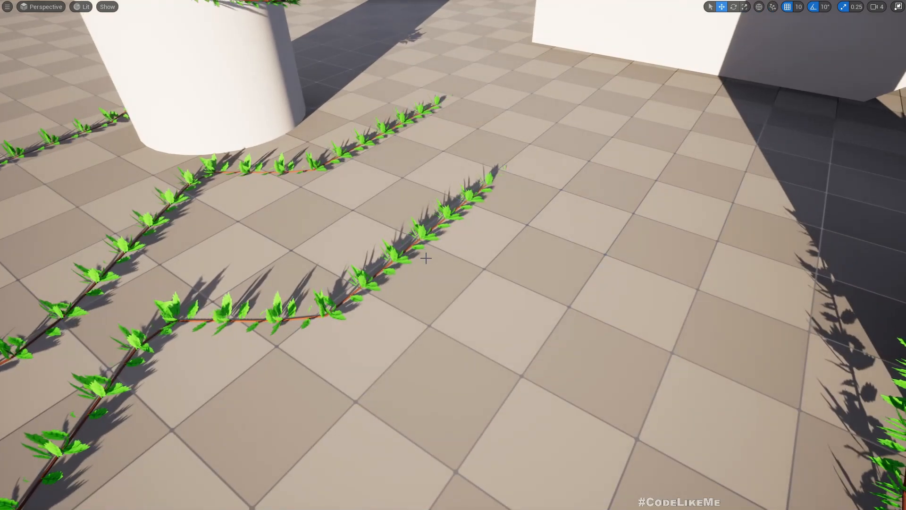
key(Escape)
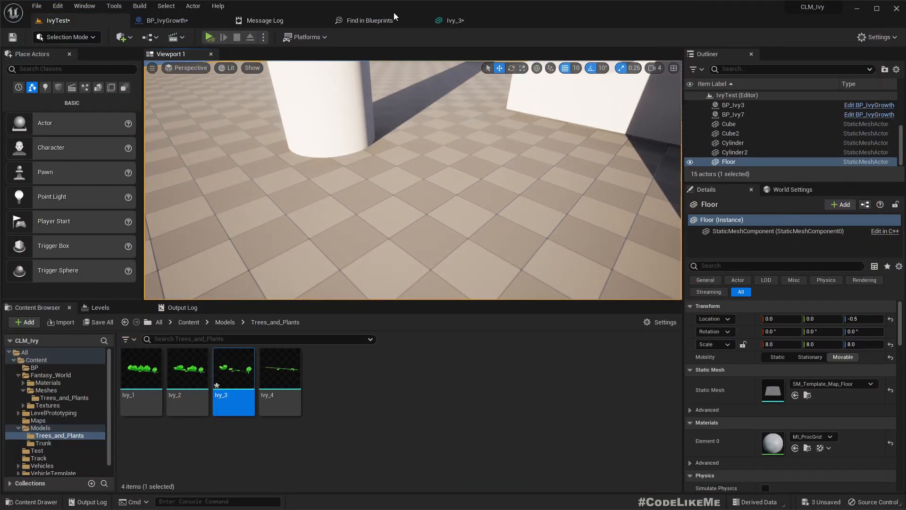
- Reimport the Ivy_1, Ivy_2 and Ivy_4 static meshes together from their source files
click(156, 376)
ctrl+click(188, 373)
ctrl+click(286, 375)
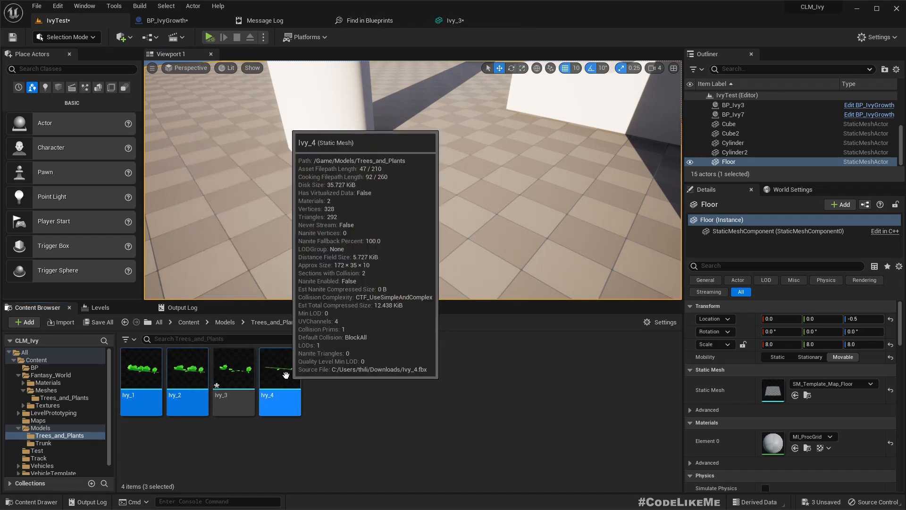
right_click(285, 374)
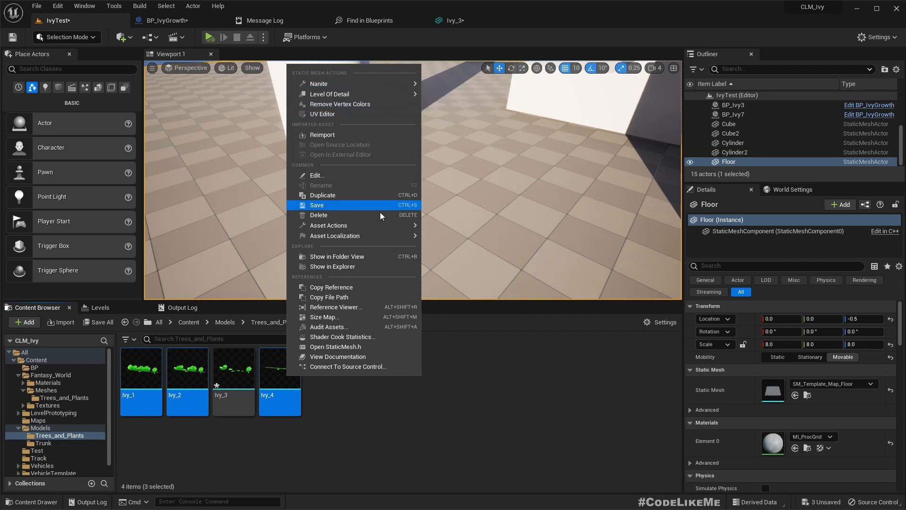
mouse_move(385, 226)
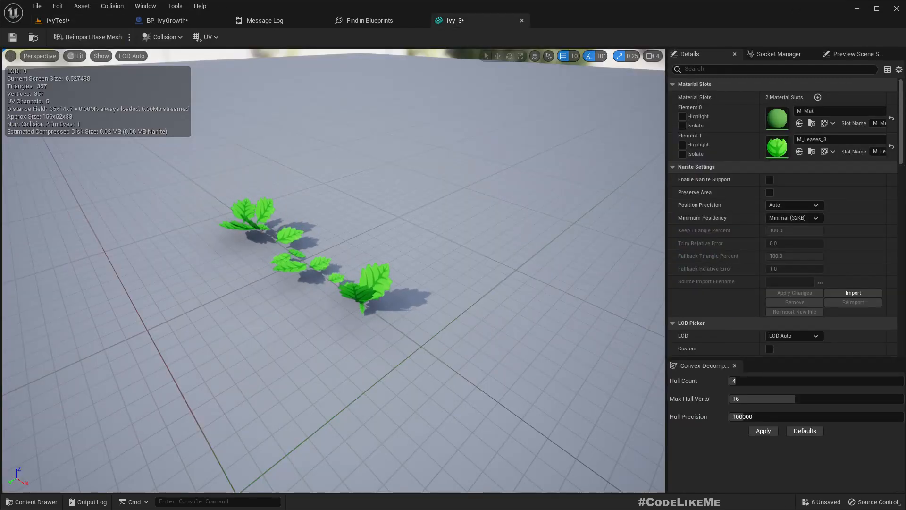
- Inspect the reimported Ivy_2 mesh in its editor, and close the Ivy_2 and Ivy_3 mesh editors
click(58, 20)
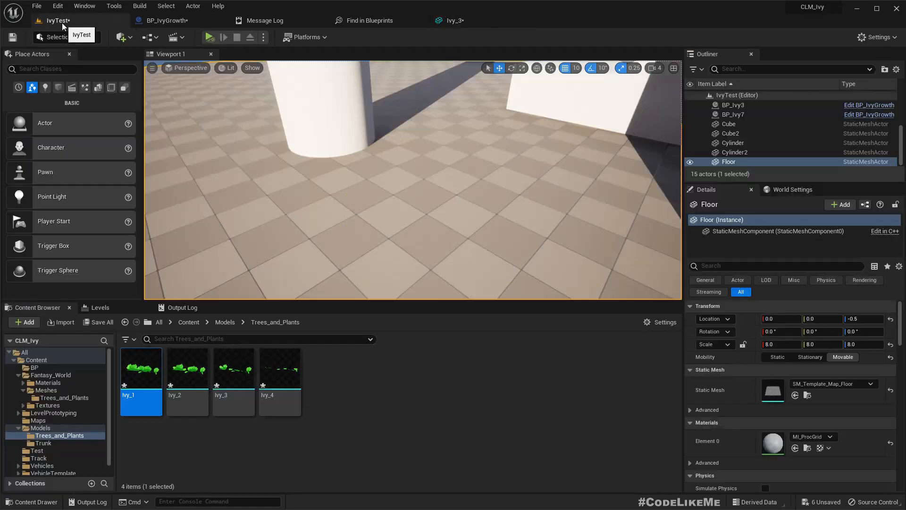
double_click(193, 389)
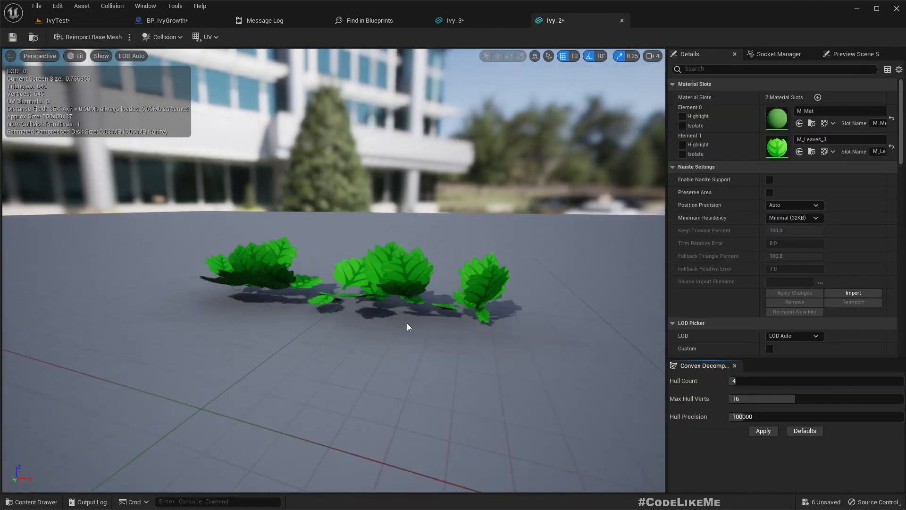
scroll(407, 323, up, 5)
scroll(407, 323, down, 3)
click(164, 22)
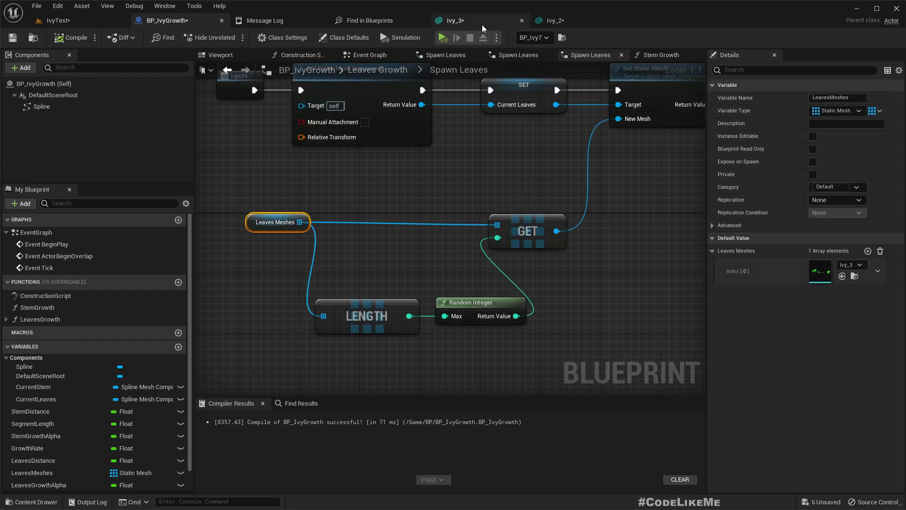
click(523, 18)
click(523, 18)
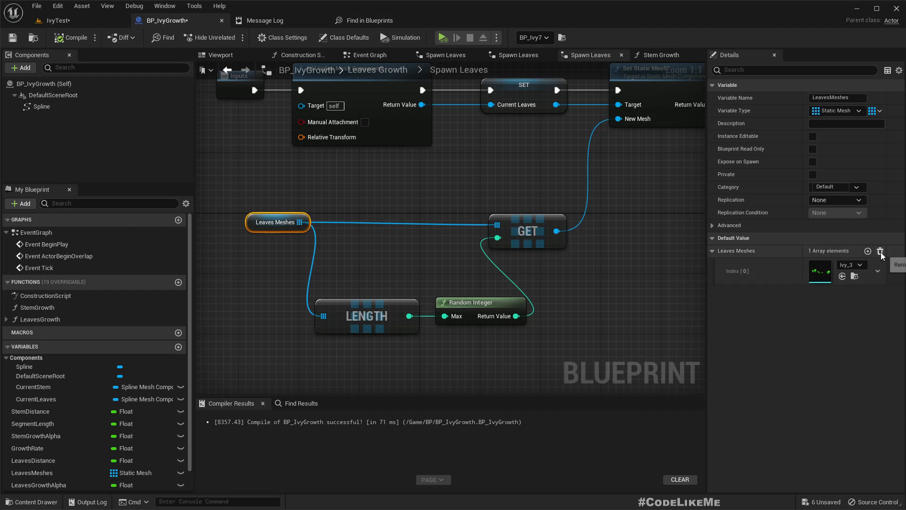
- Replace the contents of the Leaves Meshes default array with Ivy_1, Ivy_2, Ivy_3 and Ivy_4
click(51, 21)
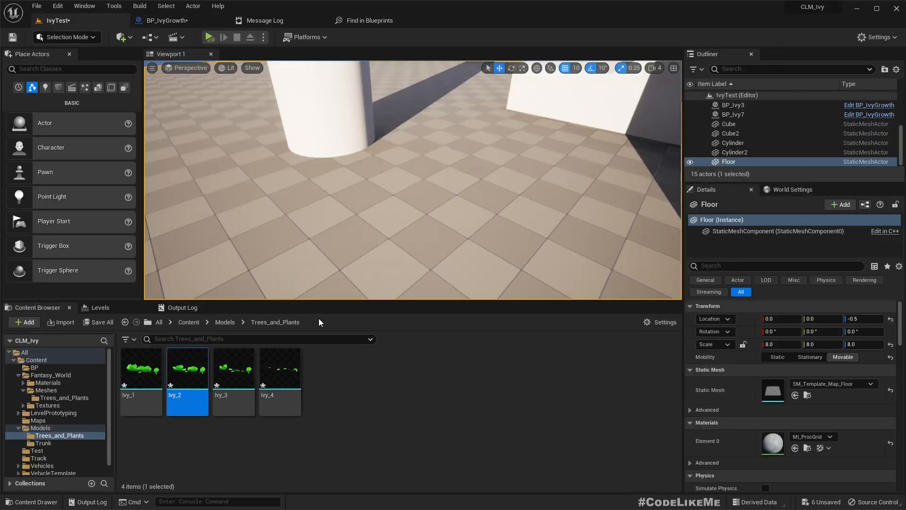
click(350, 376)
click(139, 376)
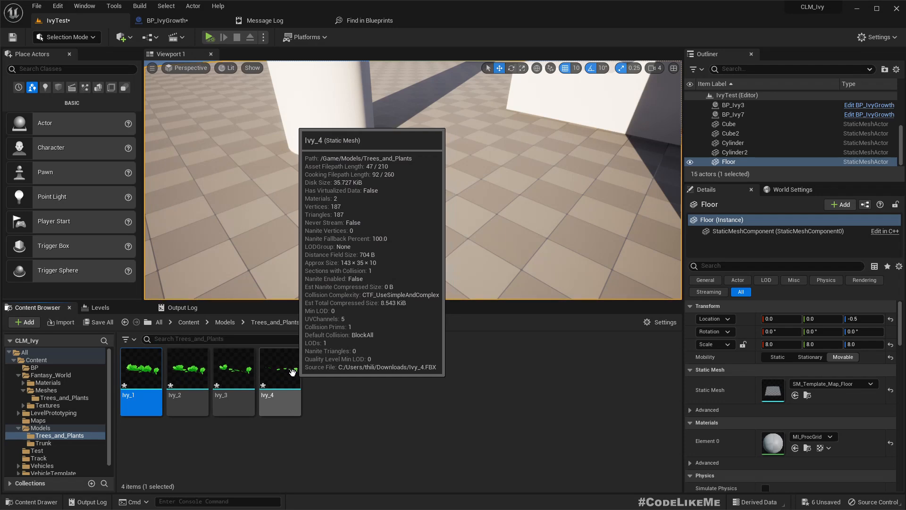
shift+click(288, 373)
drag(140, 370, 830, 252)
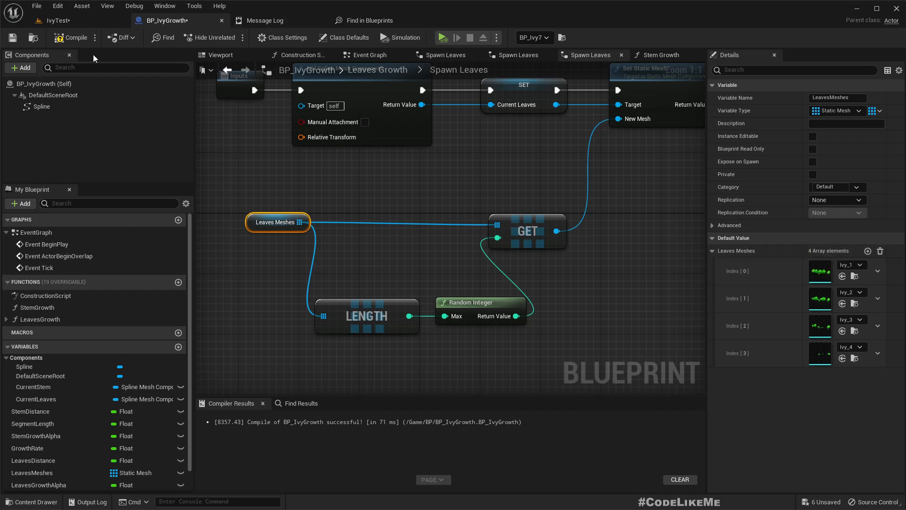
- Simulate the IvyTest level full screen and examine the mixed leaves at the growing tips of the ivy on the floor
click(58, 21)
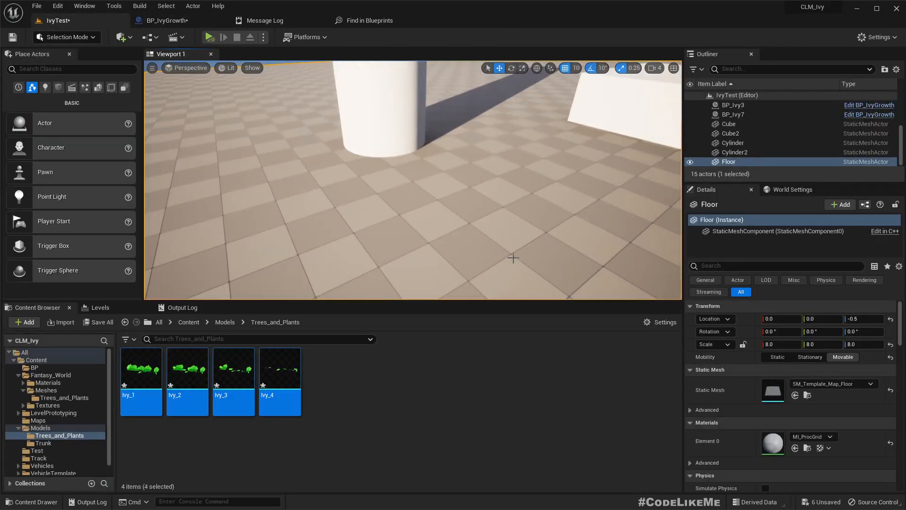
right_drag(471, 222, 404, 191)
key(F11)
key(alt+s)
key(w)
right_drag(471, 222, 474, 255)
key(w)
key(d)
click(486, 254)
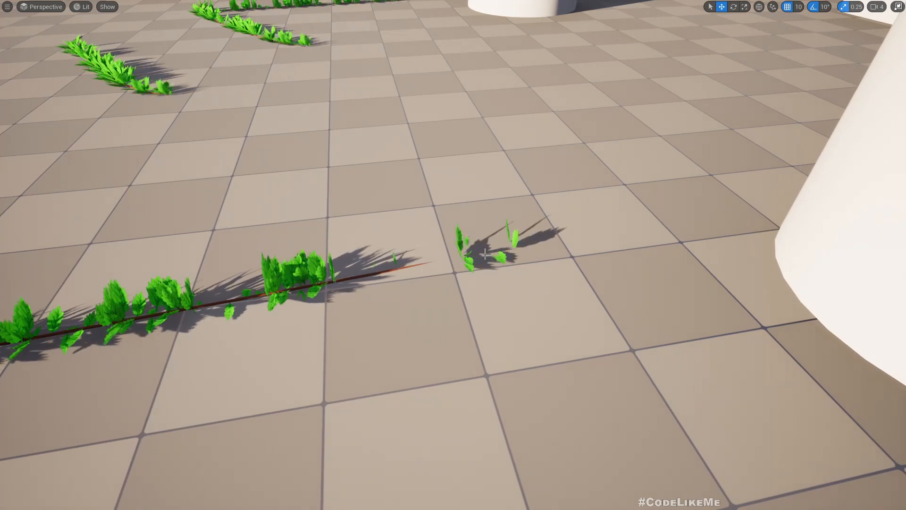
right_drag(485, 254, 455, 200)
key(a)
key(w)
key(d)
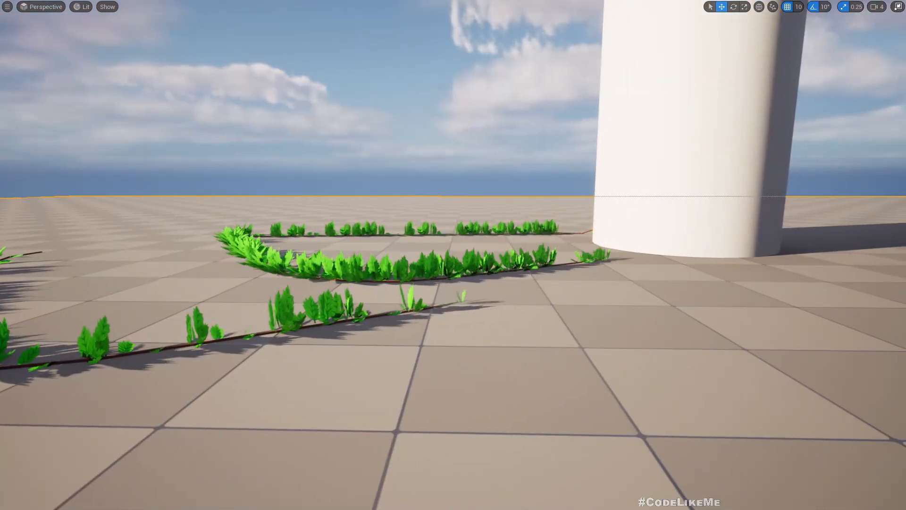
- Examine the ivy growing around the cylinder and toward the wall, stop the simulation and leave full screen
mouse_move(503, 271)
right_down()
mouse_move(577, 286)
mouse_move(527, 267)
mouse_move(539, 279)
mouse_move(517, 279)
right_up()
key(s)
key(a)
key(d)
key(w)
key(d)
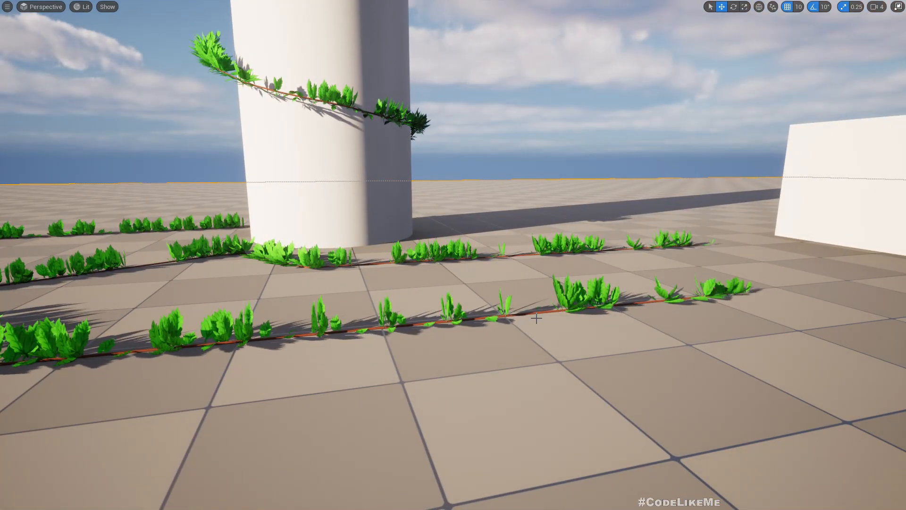
key(d)
right_drag(540, 318, 533, 316)
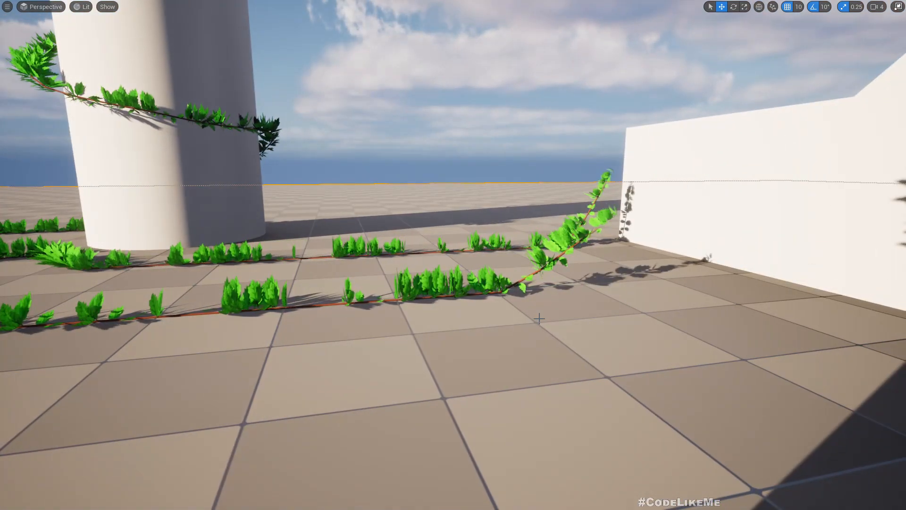
key(Escape)
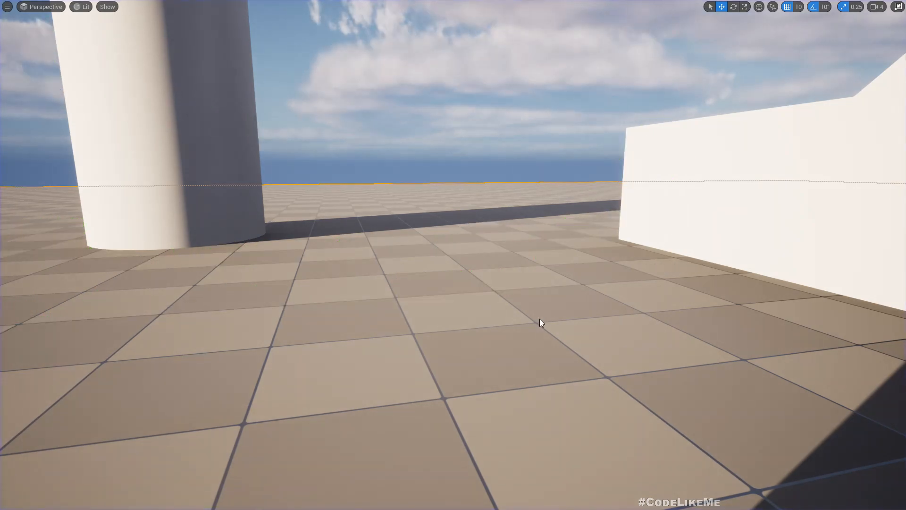
key(F11)
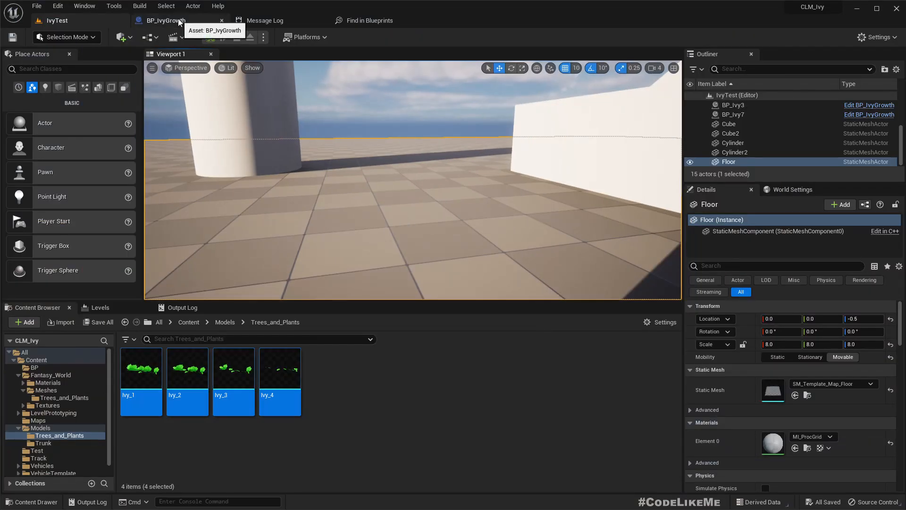
- Return to the Leaves Growth function graph of BP_IvyGrowth and expand LeavesGrowth in the function list
click(179, 22)
scroll(430, 242, down, 2)
scroll(430, 297, up, 2)
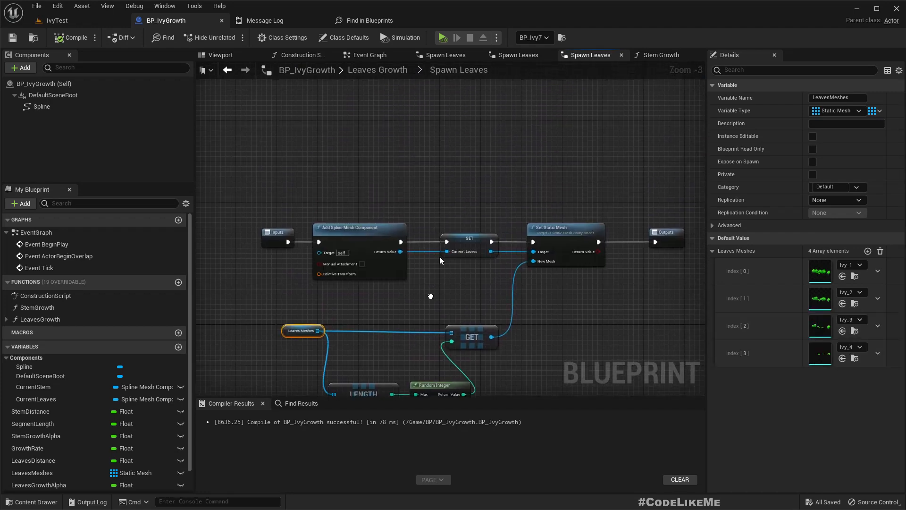
click(362, 69)
scroll(282, 214, up, 5)
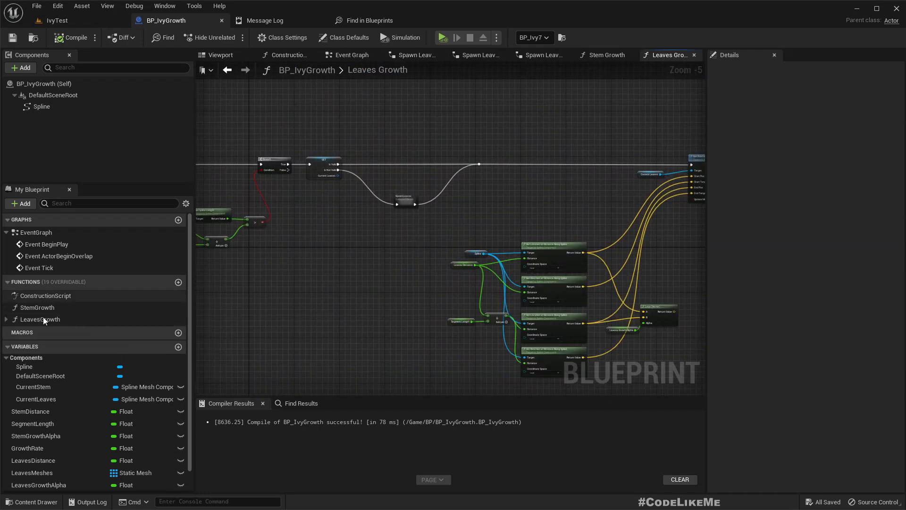
click(7, 319)
double_click(47, 321)
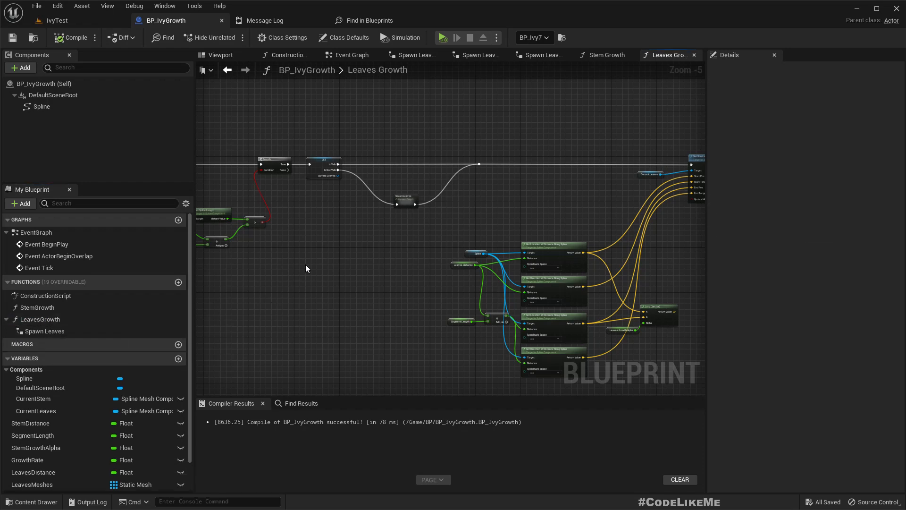
- Move the Leaves Growth entry node away from the existing Branch, and insert a new Branch node between them, aligned with the execution wire
scroll(453, 240, up, 5)
drag(401, 184, 277, 182)
right_drag(385, 196, 371, 240)
drag(287, 222, 398, 223)
text(branch)
key(Return)
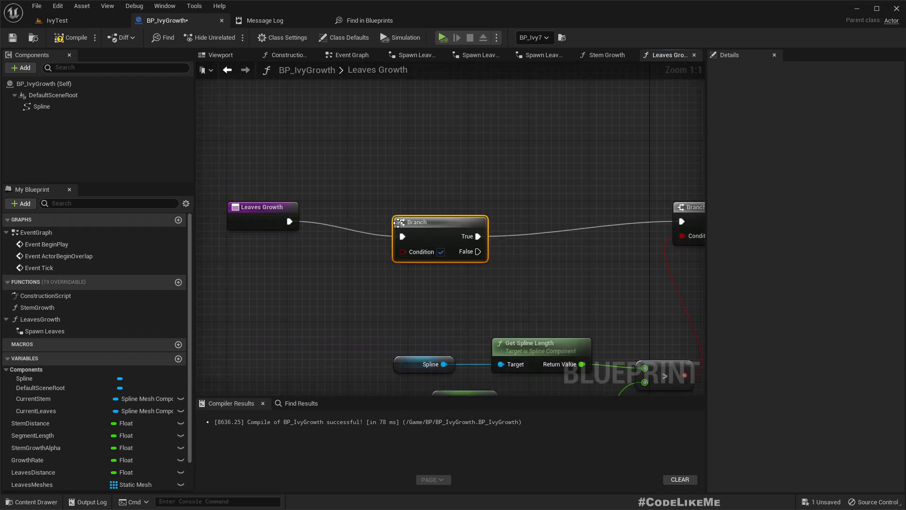
drag(447, 218, 462, 203)
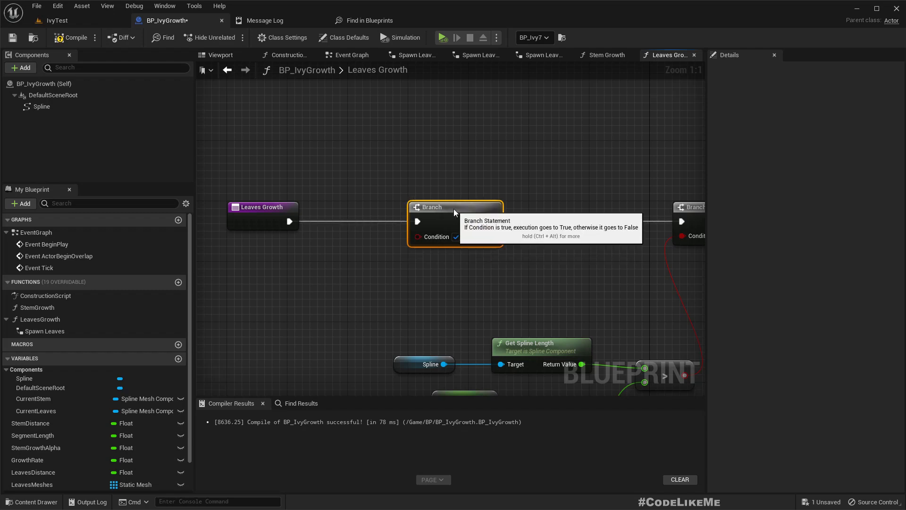
- Promote the new Branch's Condition to a Boolean variable named GrowLeaves and move its getter below the execution wire
right_click(435, 236)
click(462, 259)
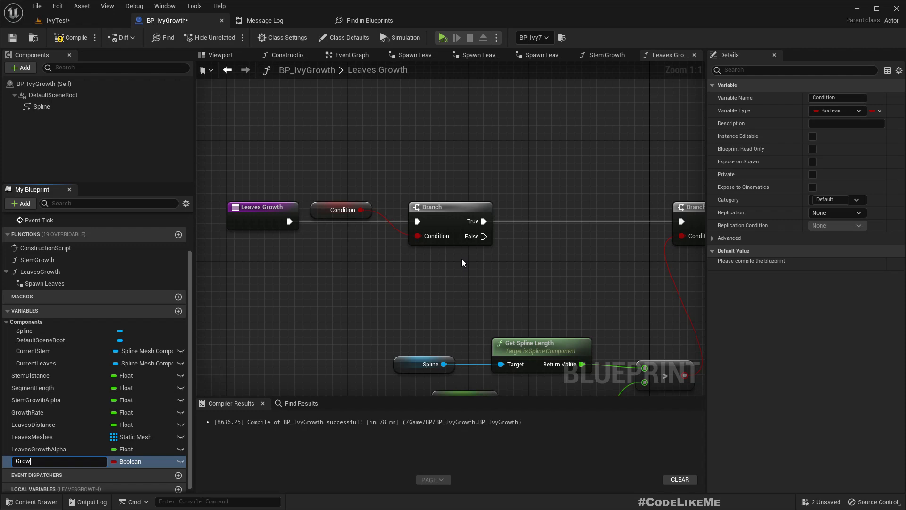
key(Return)
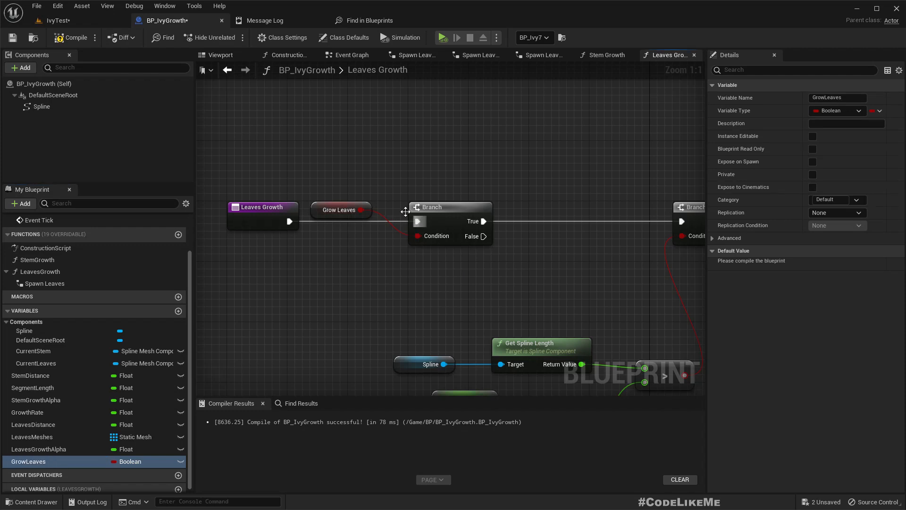
drag(327, 211, 304, 287)
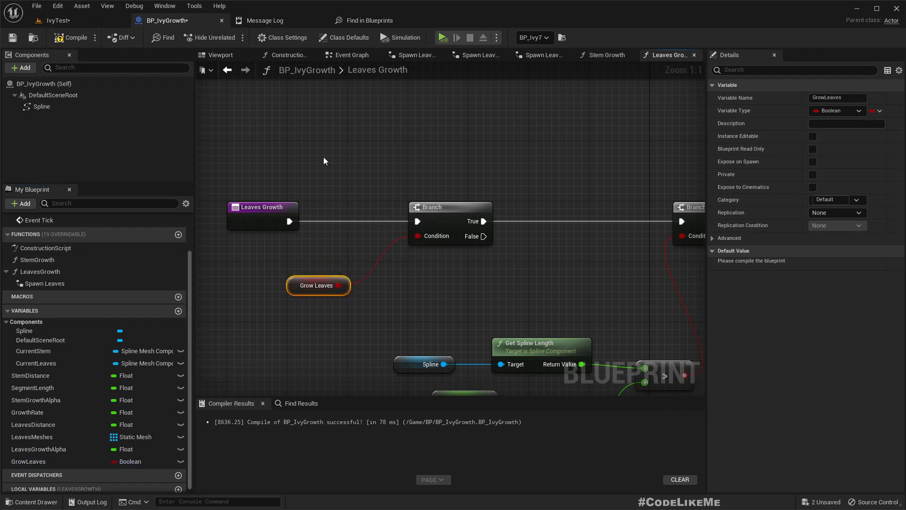
- Compile the blueprint, turn off the default value of Grow Leaves, and compile again
click(73, 38)
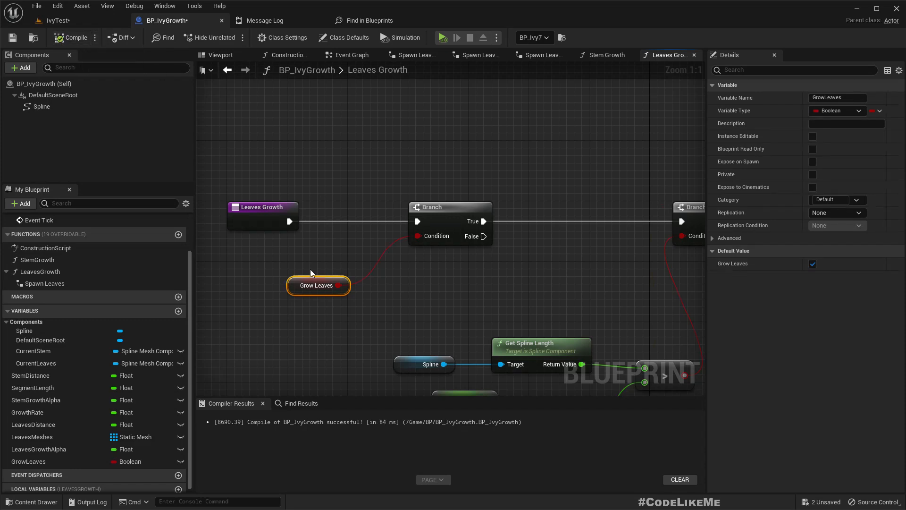
click(812, 263)
click(76, 38)
- In the Event Graph, add a Delay node after Event BeginPlay and set its Duration to 1.0
click(349, 56)
right_drag(369, 149, 301, 310)
scroll(301, 309, down, 2)
scroll(264, 185, up, 2)
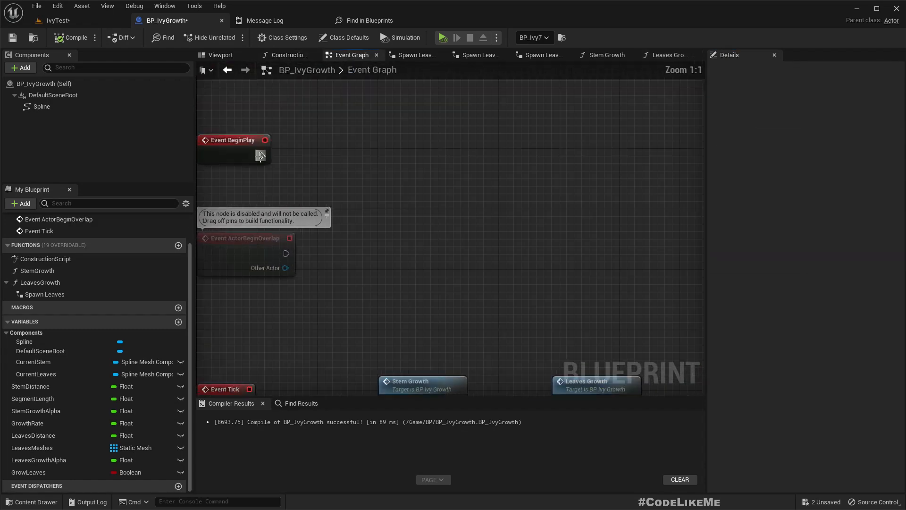
drag(364, 159, 364, 160)
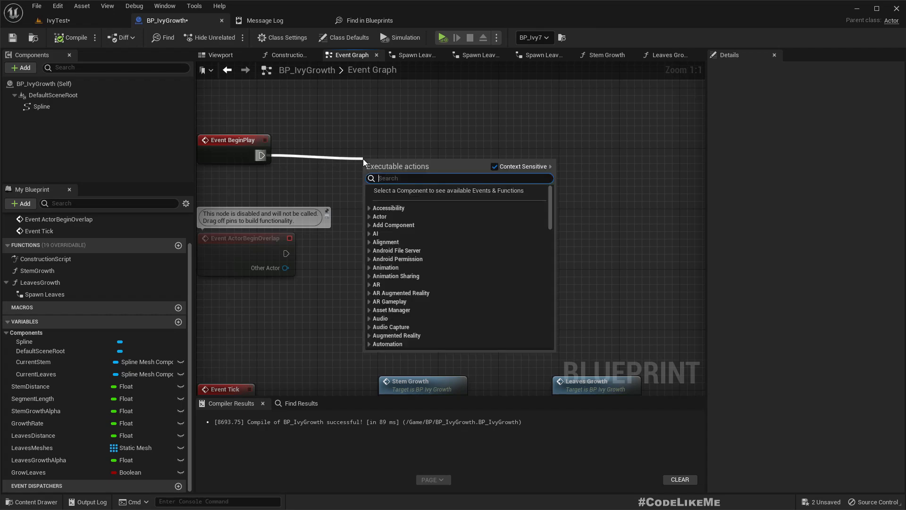
text(delay)
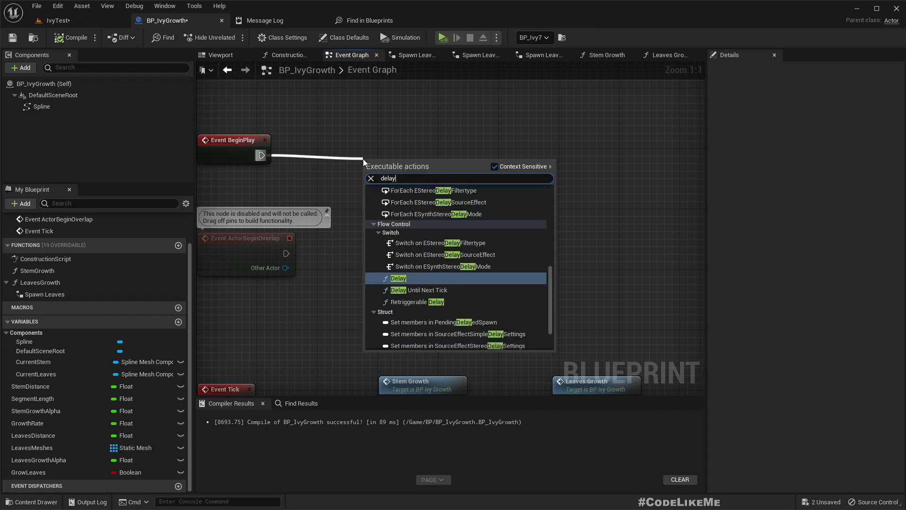
key(Return)
drag(363, 158, 378, 136)
click(430, 169)
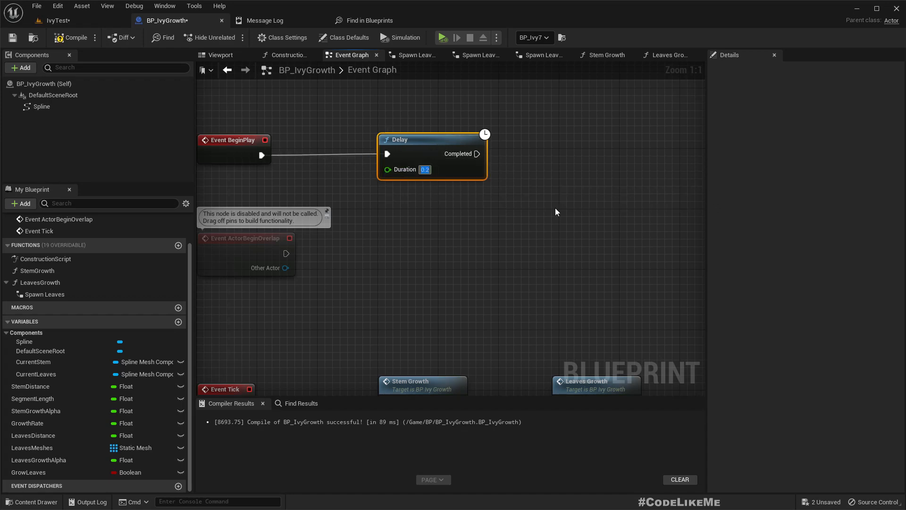
text(1)
key(Return)
- Connect the Delay's Completed output to a Set Grow Leaves node with the value enabled, then compile the blueprint
drag(481, 153, 546, 157)
text(setlev)
key(BackSpace)
key(BackSpace)
key(BackSpace)
text(leaves)
key(Up)
key(Return)
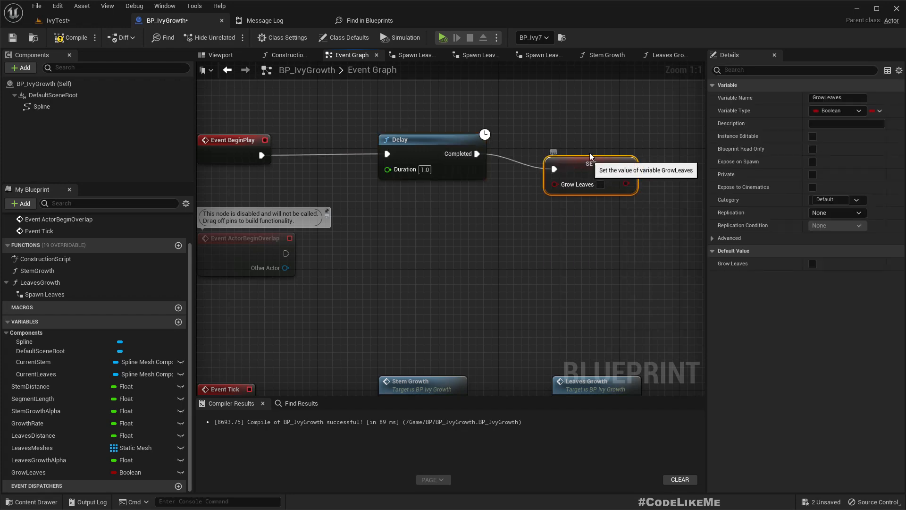
drag(589, 161, 592, 152)
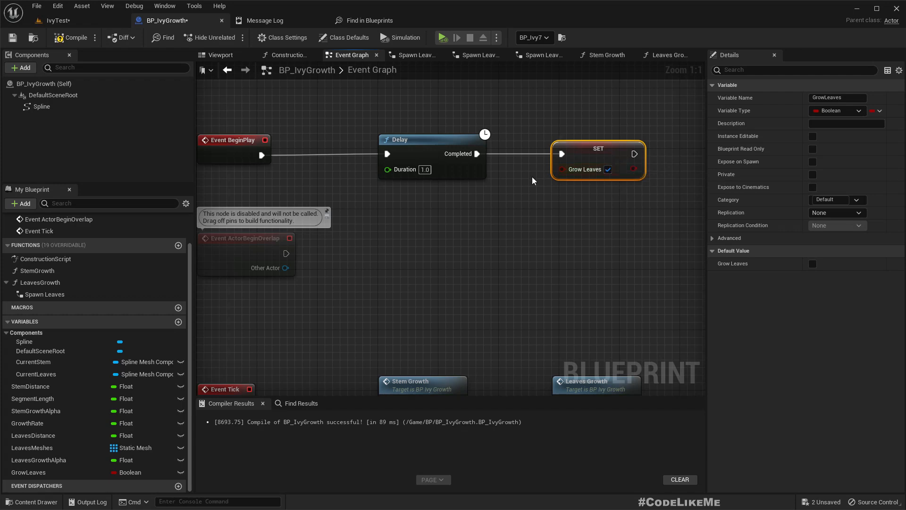
click(78, 39)
- View the IvyTest simulation full screen, examine how the leaves trail the stem tips on the floor, and stop it
click(71, 22)
right_drag(437, 184, 456, 226)
key(F11)
key(a)
key(w)
key(d)
key(e)
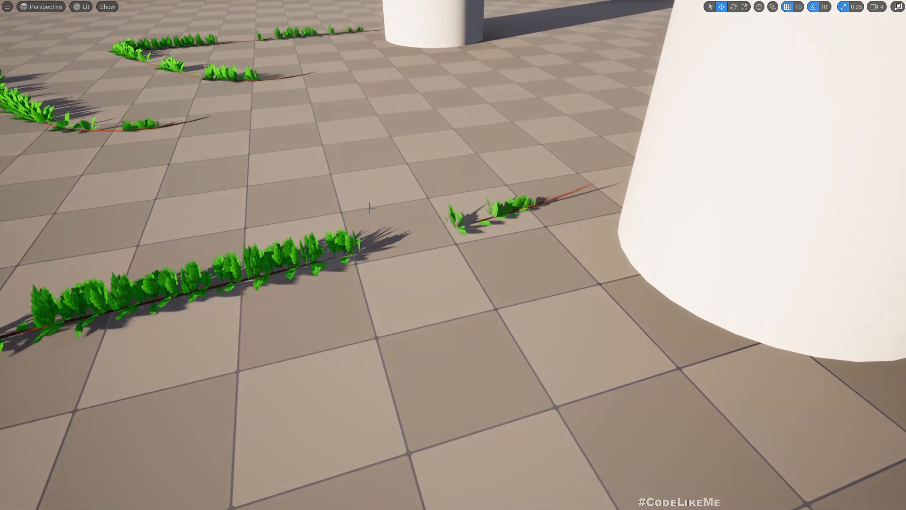
key(Escape)
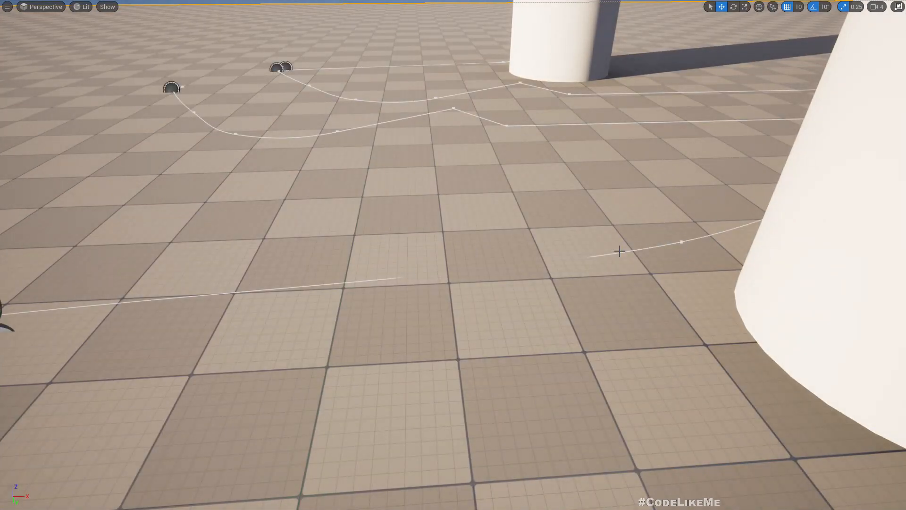
- Raise the ivy actor BP_Ivy2 near the cylinder to a Z location of 20
click(681, 241)
right_drag(631, 256, 597, 261)
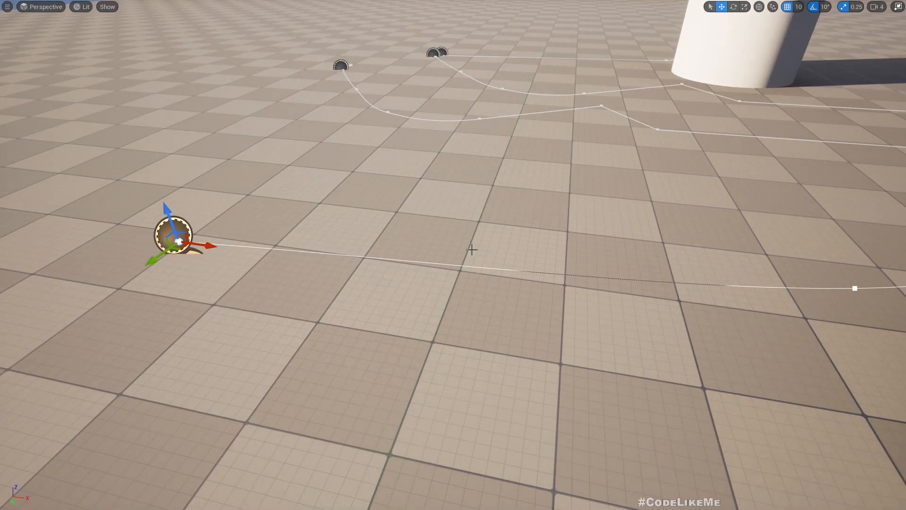
drag(177, 232, 179, 227)
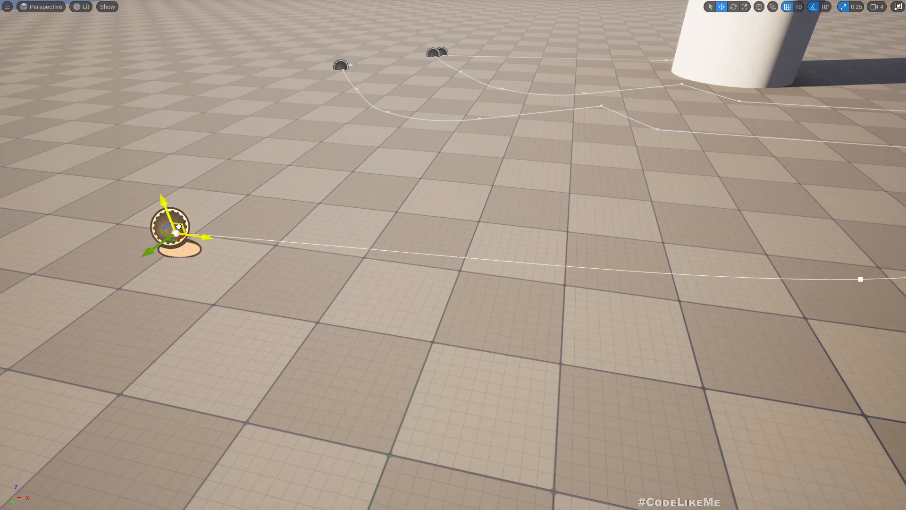
- Simulate the level again full screen and examine the ivy growing along the floor toward the cylinders
right_drag(340, 206, 472, 122)
right_drag(373, 206, 283, 283)
key(F11)
key(alt+s)
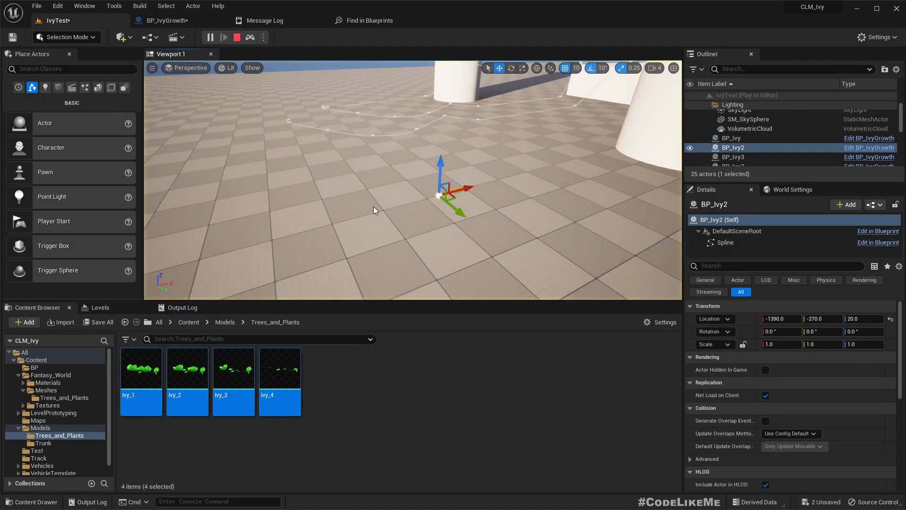
click(357, 194)
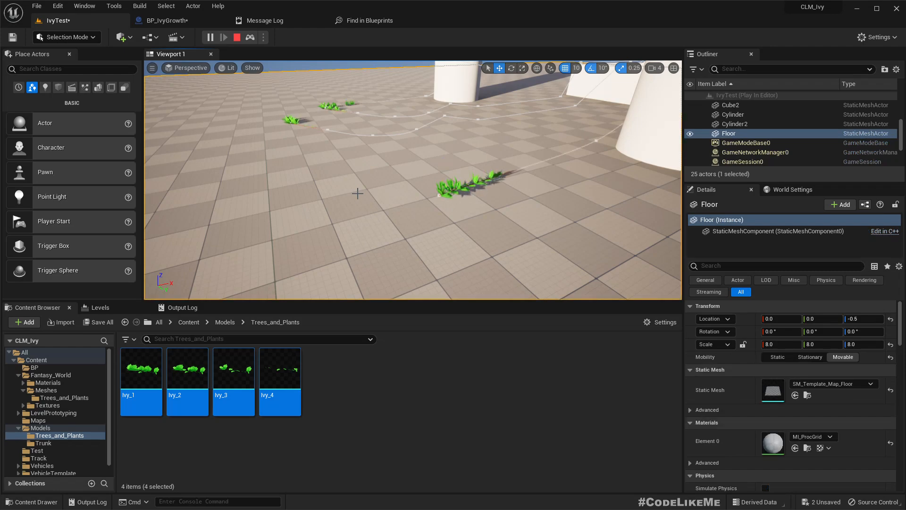
key(F11)
key(w)
right_drag(357, 193, 403, 167)
key(d)
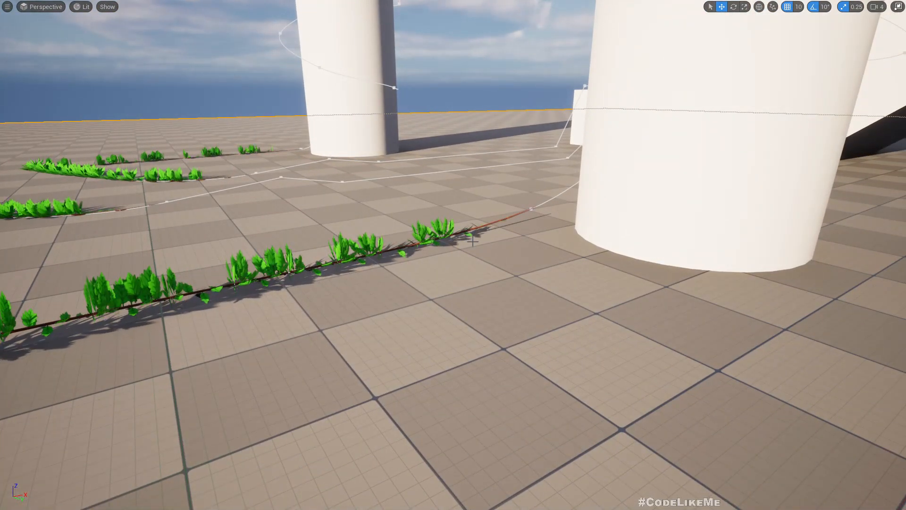
key(d)
- Follow the ivy as it winds around the cylinders and climbs over the box and ramp
right_drag(476, 241, 676, 210)
key(w)
key(a)
key(a)
key(a)
key(e)
key(a)
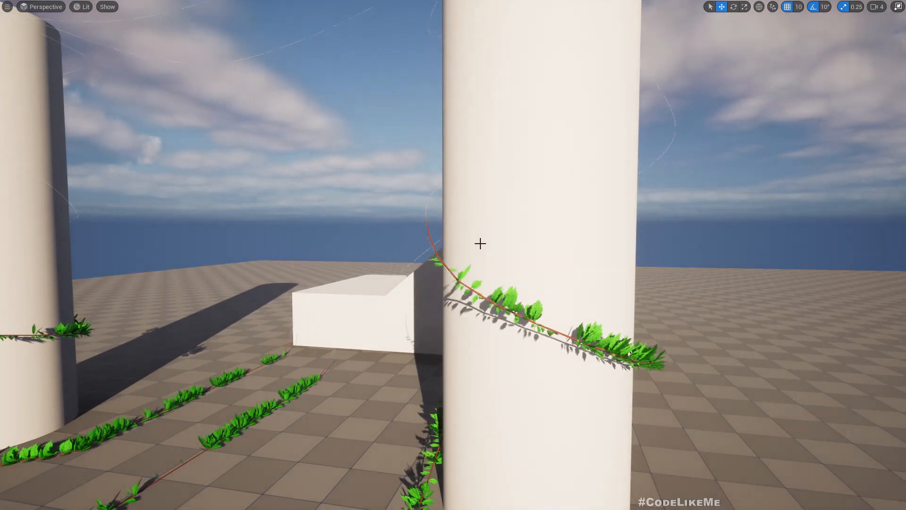
right_drag(676, 211, 708, 256)
key(a)
key(e)
key(a)
key(d)
key(a)
key(a)
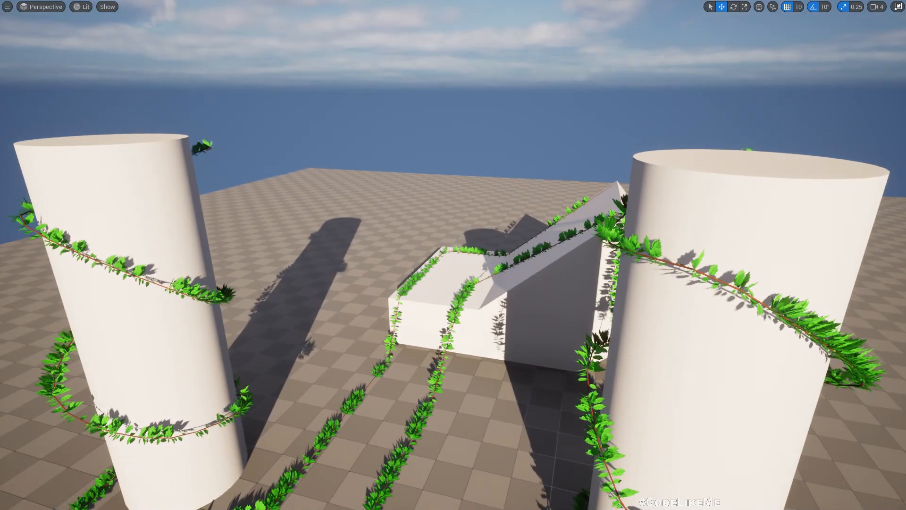
- Examine the ivy at the cylinder tops and back on the floor, then stop the simulation and leave full screen
key(a)
right_drag(708, 255, 715, 243)
key(w)
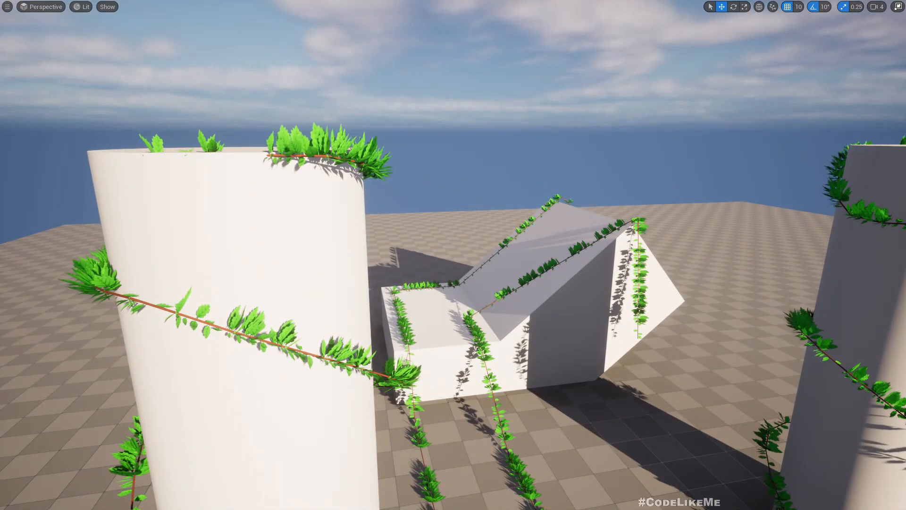
key(e)
right_drag(453, 255, 482, 245)
key(d)
key(w)
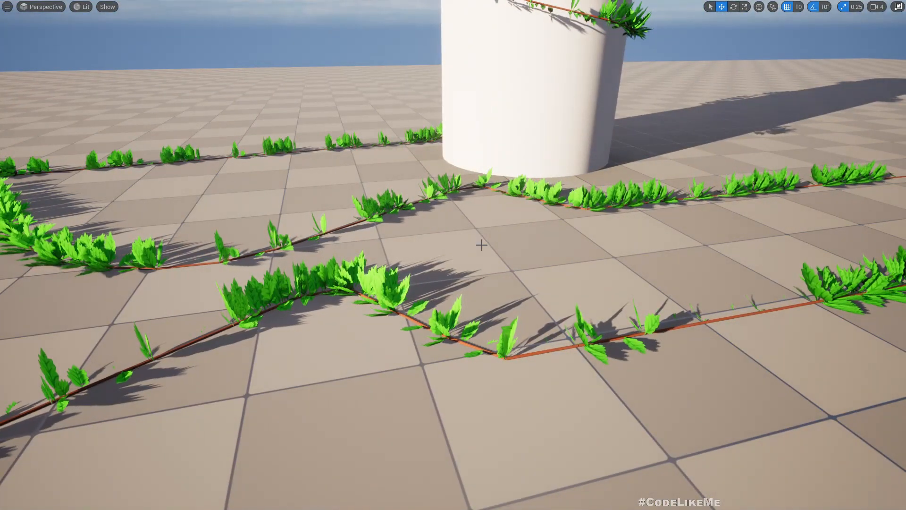
key(Escape)
key(F11)
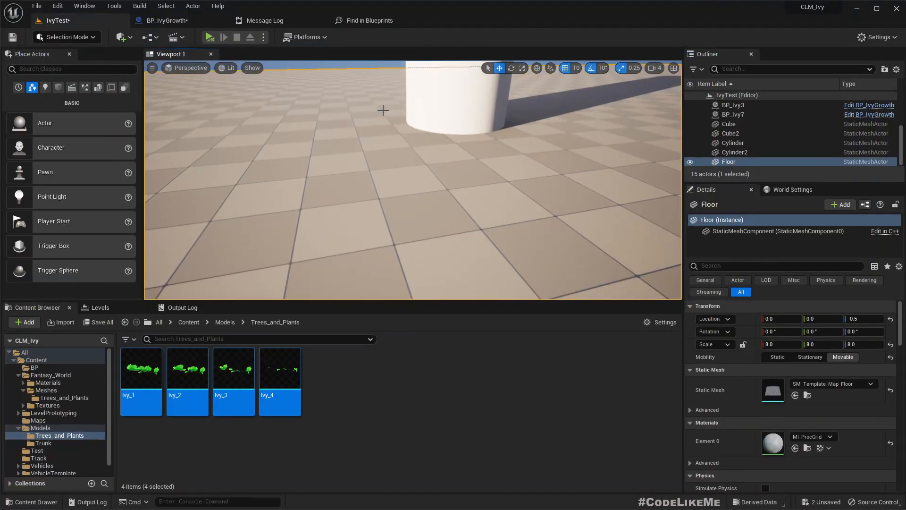
- Return to BP_IvyGrowth and open the Leaves Growth function from its call in the Event Graph
click(148, 20)
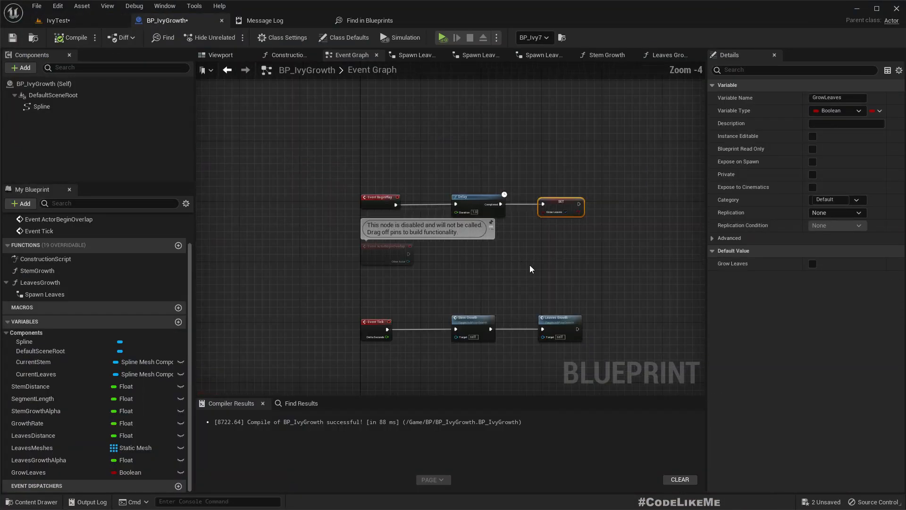
right_drag(506, 199, 413, 122)
scroll(439, 217, up, 4)
double_click(498, 261)
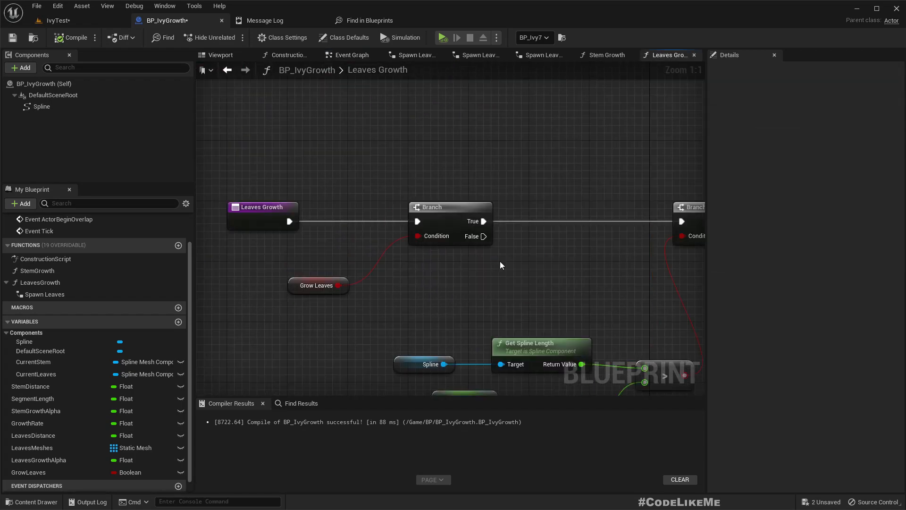
- Move the Leaves Growth Alpha update and all nodes following it farther away from Set End Scale
right_drag(590, 281, 209, 191)
scroll(428, 206, down, 3)
right_drag(551, 231, 239, 210)
right_drag(600, 260, 375, 249)
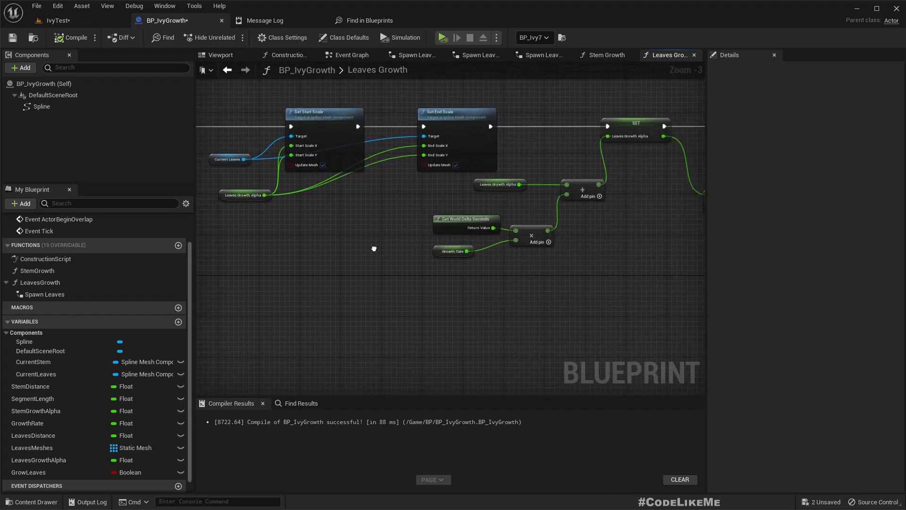
scroll(439, 243, down, 2)
right_drag(533, 226, 416, 224)
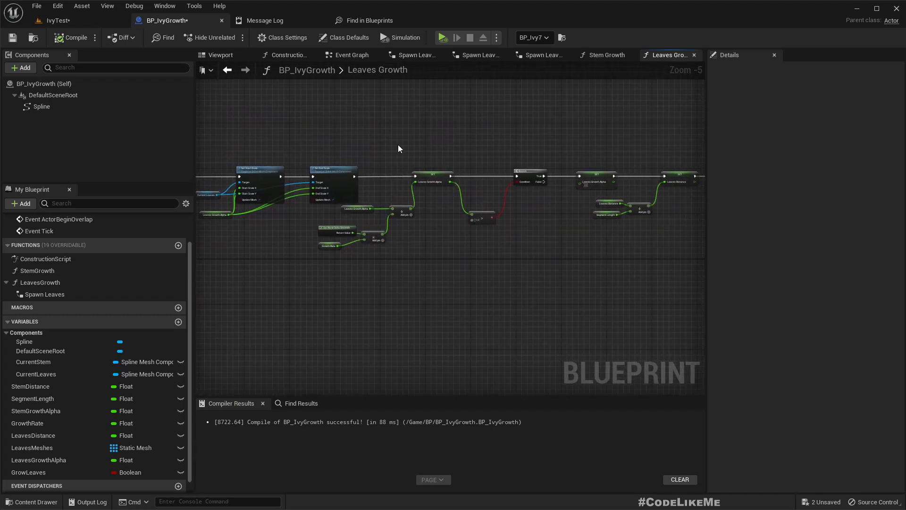
drag(368, 153, 613, 274)
right_drag(438, 276, 556, 285)
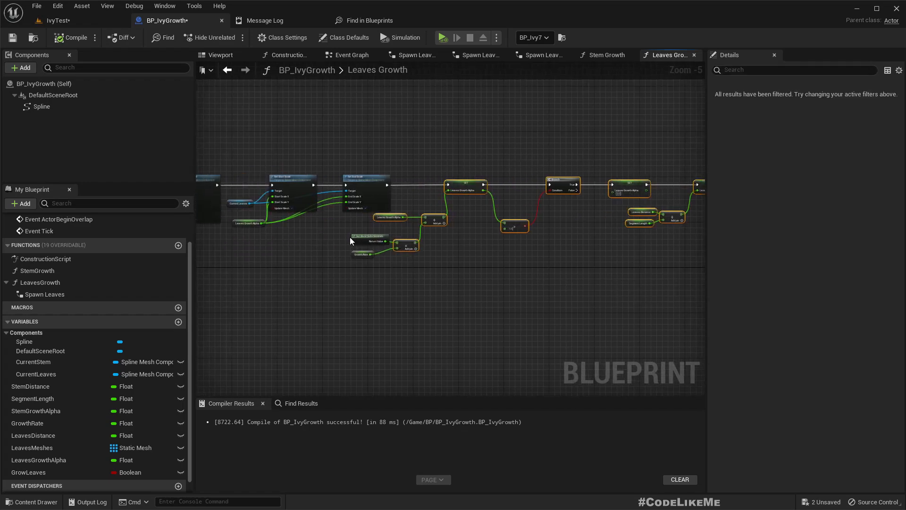
drag(381, 255, 381, 256)
drag(458, 190, 526, 191)
- Shift the Set End Scale and Set Start Scale nodes along the execution wire to make room before them
scroll(343, 243, up, 1)
scroll(343, 243, up, 2)
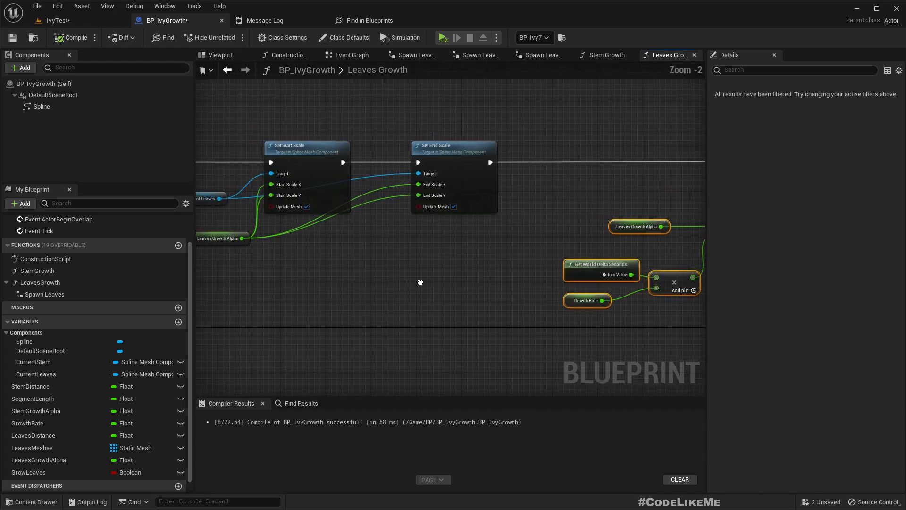
drag(451, 162, 589, 165)
right_drag(226, 253, 376, 262)
drag(479, 161, 553, 161)
- Add a Multiply node fed by Leaves Growth Alpha and set its second input to 2.0
scroll(465, 263, up, 2)
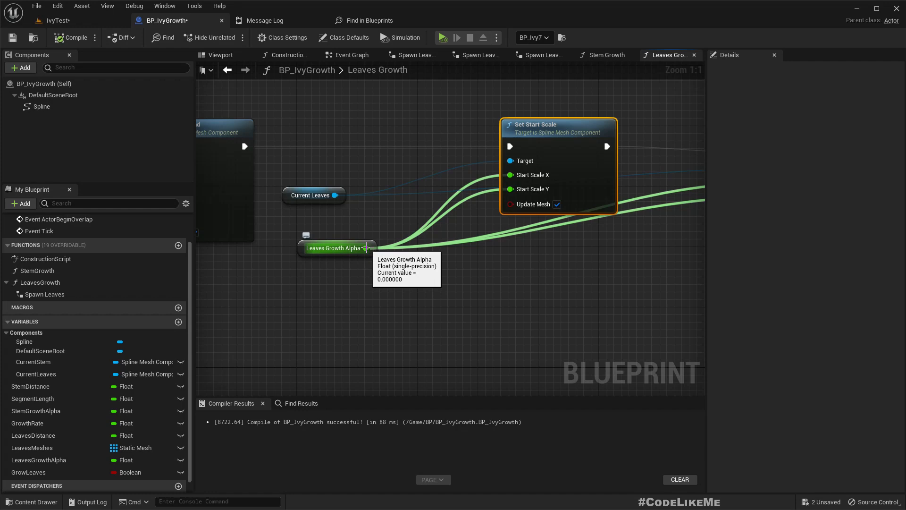
drag(366, 247, 412, 304)
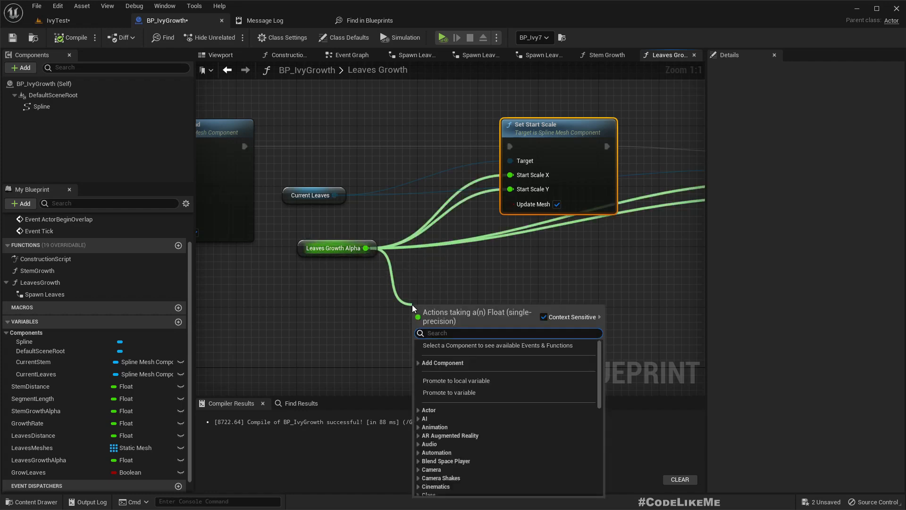
text(*)
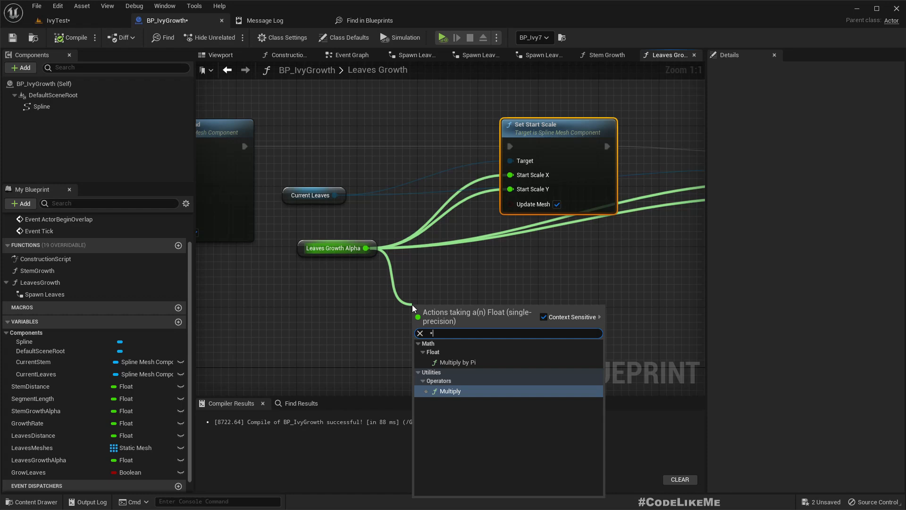
key(Return)
click(434, 324)
text(2)
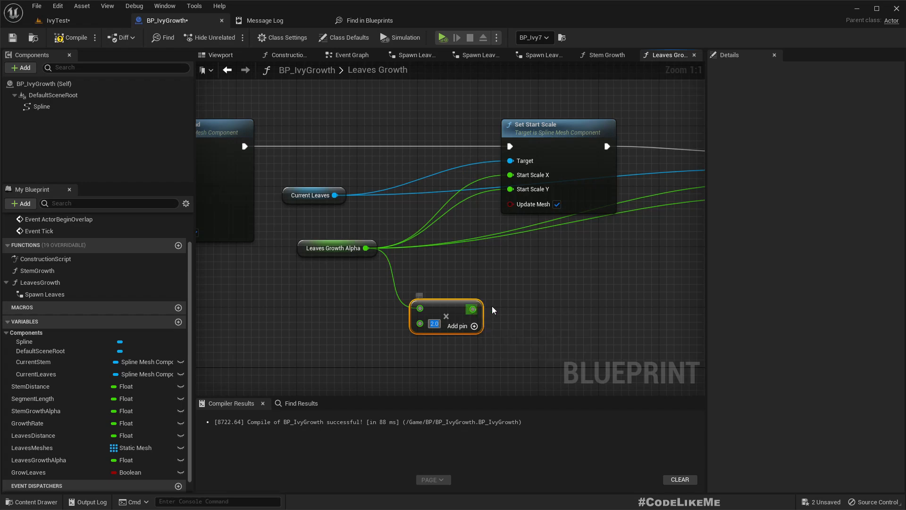
- Feed the product into a Clamp (Float) node from 0.0 to 1.0 and connect its result to Start Scale X and Y
drag(472, 309, 503, 306)
text(clamp)
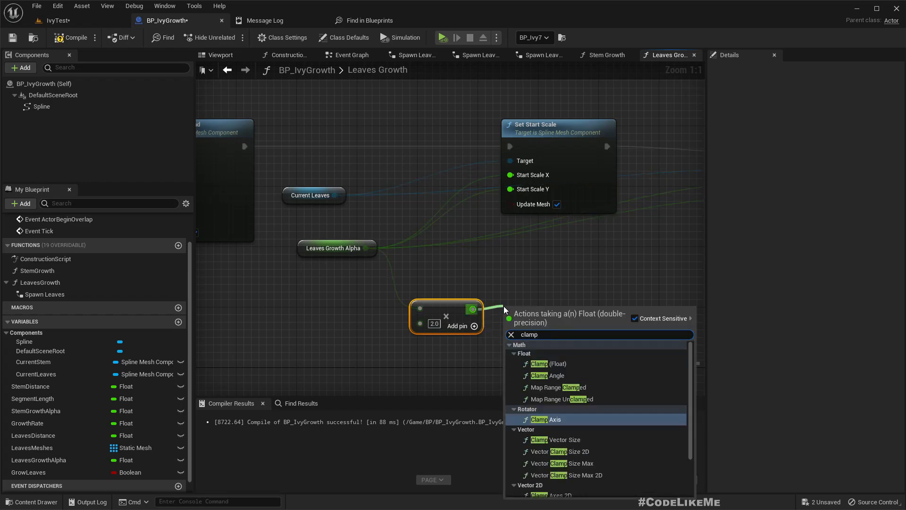
key(Up)
key(Up)
key(Up)
key(Up)
key(Return)
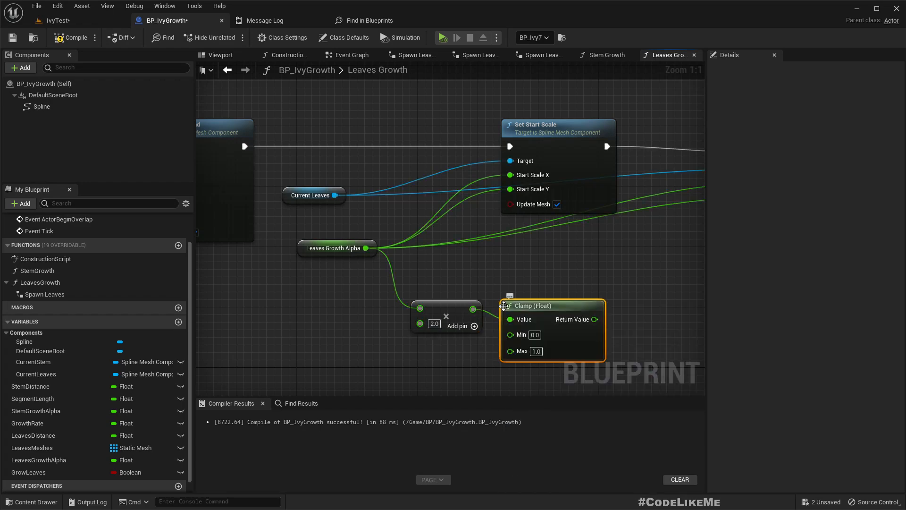
mouse_move(594, 319)
mouse_down()
mouse_move(494, 234)
mouse_move(486, 194)
mouse_move(513, 190)
mouse_move(612, 320)
mouse_move(594, 316)
mouse_up()
scroll(594, 316, down, 2)
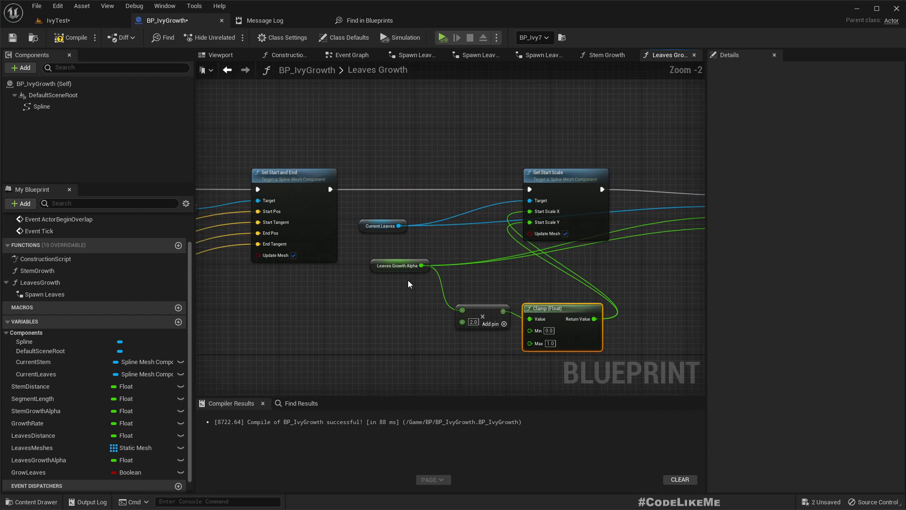
- Space out the Leaves Growth Alpha, Multiply and Clamp (Float) nodes beneath Set Start Scale and compile BP_IvyGrowth
drag(372, 269, 310, 297)
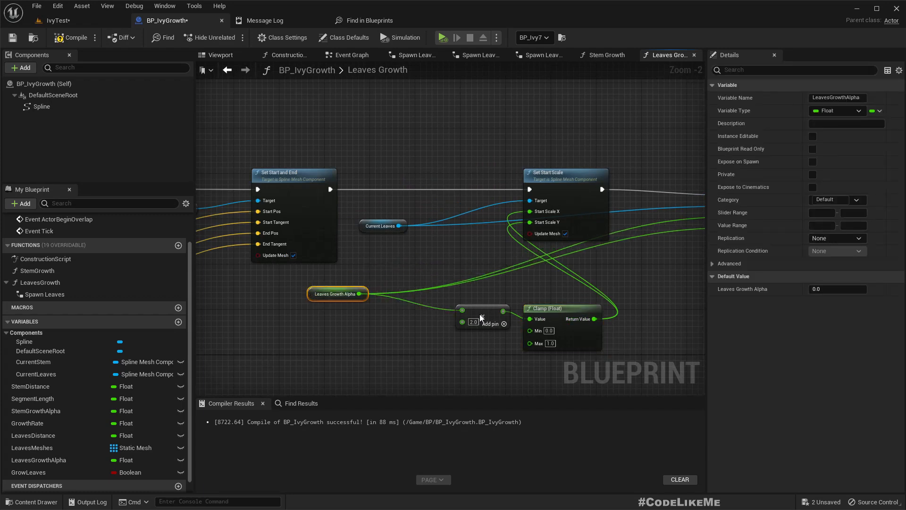
drag(464, 301, 516, 310)
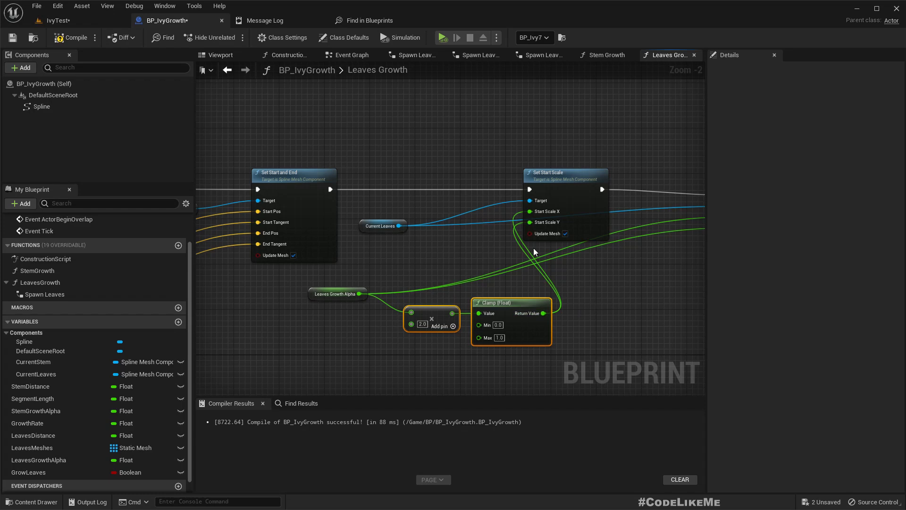
click(86, 41)
- Simulate the IvyTest level in a full-screen viewport and frame the ivy growing on the floor
click(70, 21)
right_drag(402, 164, 349, 154)
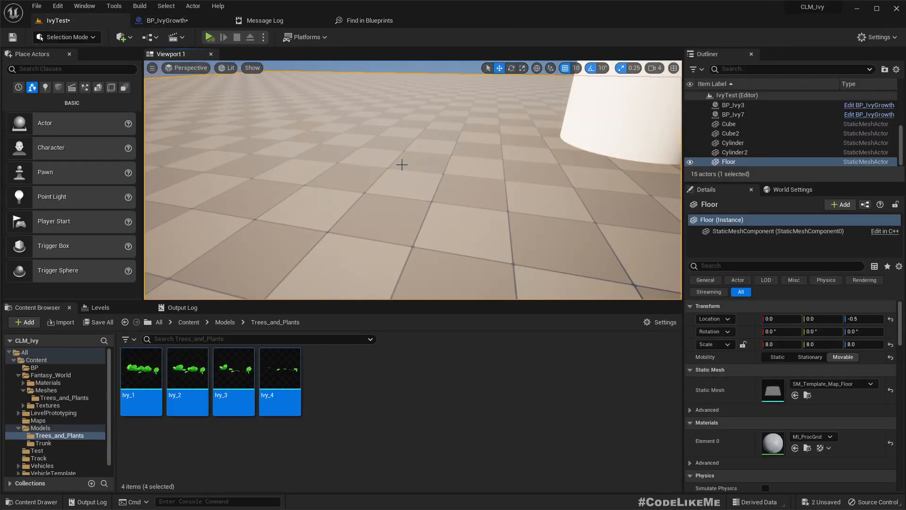
key(F11)
key(alt+s)
right_drag(402, 165, 559, 176)
key(a)
key(d)
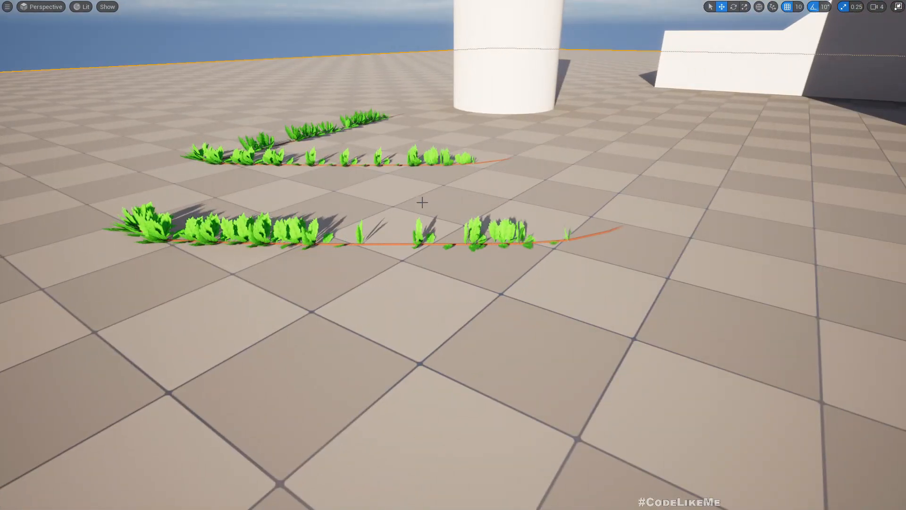
- Examine how the leaves scale up along the ivy stems on the floor and around both cylinders
key(d)
right_drag(427, 204, 411, 183)
key(d)
key(d)
key(a)
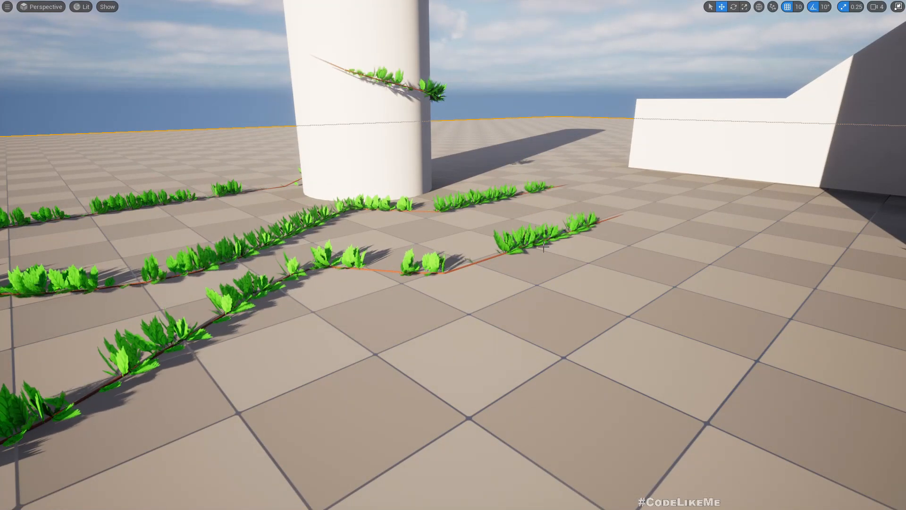
key(a)
right_drag(590, 268, 784, 218)
key(a)
key(a)
key(e)
key(d)
key(d)
key(d)
key(a)
key(a)
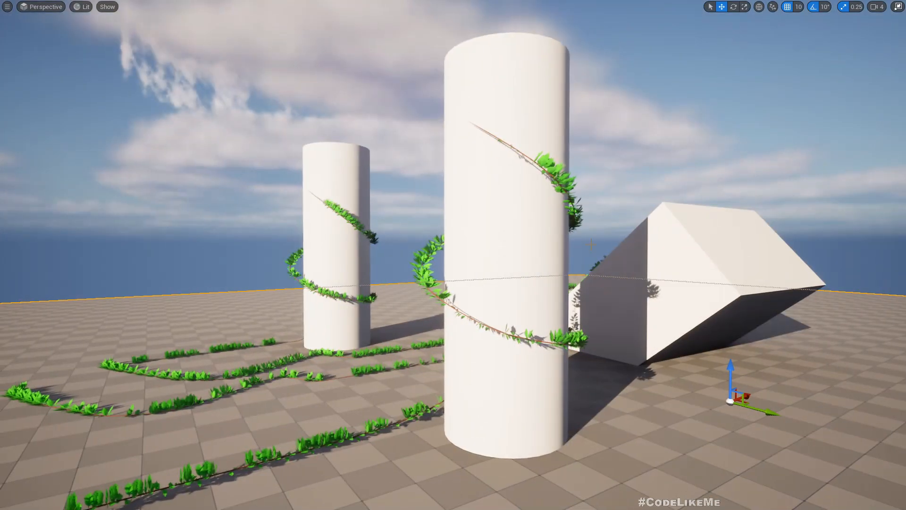
- Inspect the ivy growth over the cylinders and the sloped block from several sides and from an elevated overview
right_drag(591, 244, 814, 262)
key(a)
key(e)
key(a)
right_drag(453, 255, 351, 278)
right_drag(453, 255, 550, 246)
key(d)
key(e)
key(a)
key(a)
key(s)
key(q)
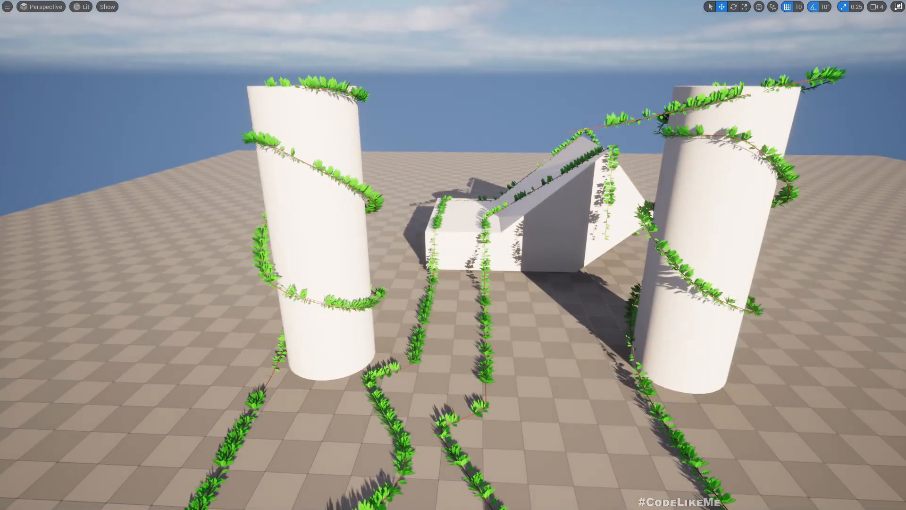
right_drag(550, 247, 579, 247)
scroll(577, 248, down, 6)
key(q)
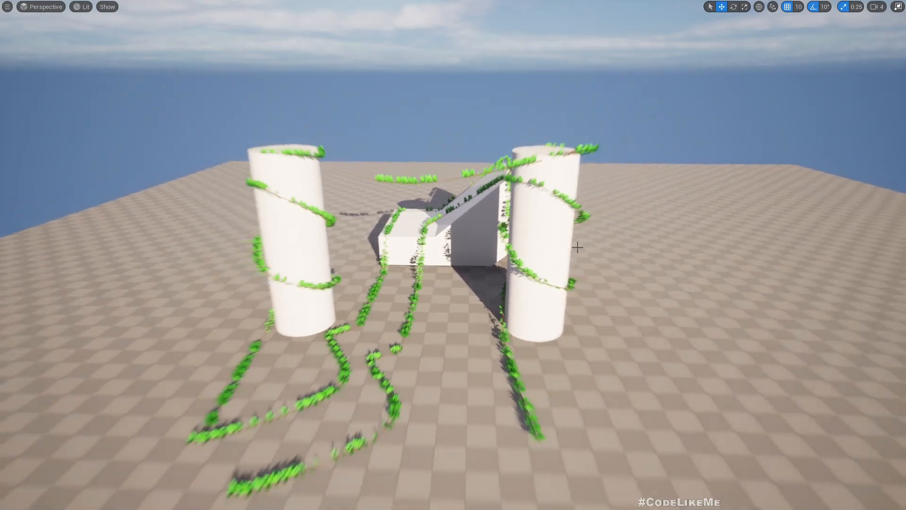
scroll(578, 248, up, 2)
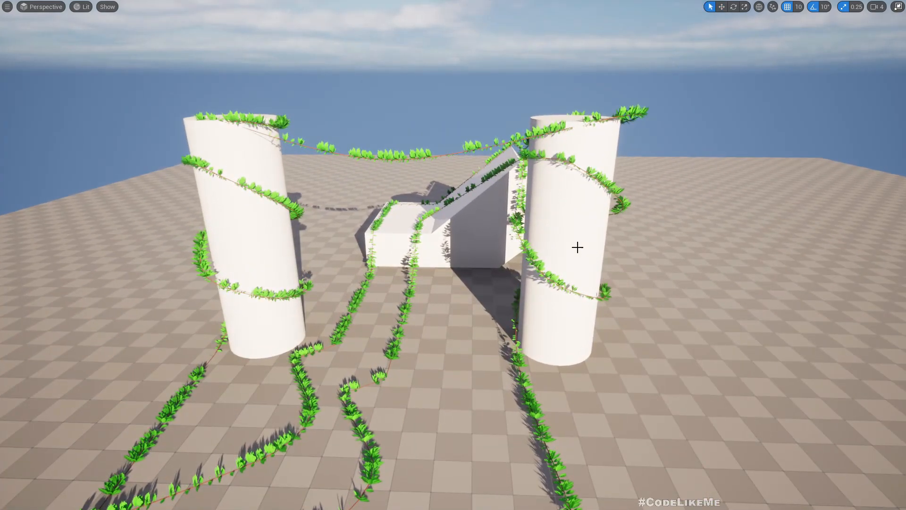
scroll(578, 247, up, 3)
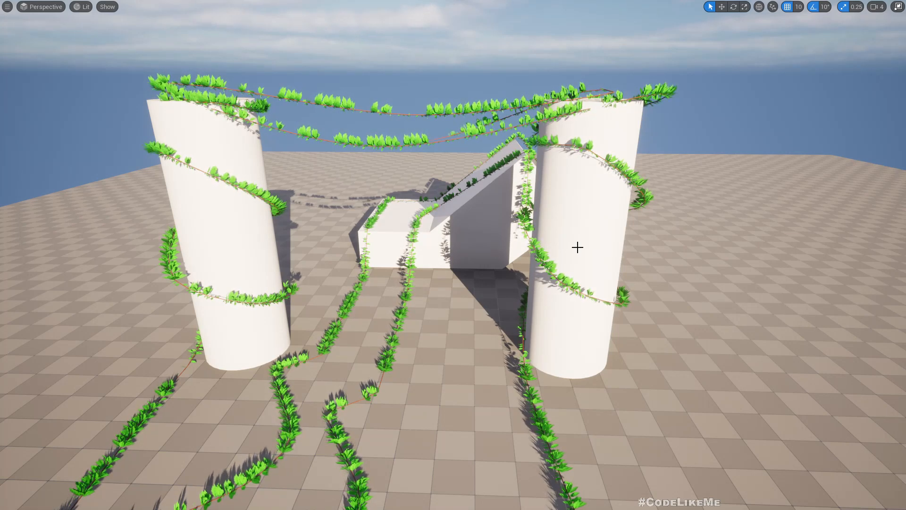
- Review the fully grown ivy around and between the two cylinders from a lower viewpoint, and stop the simulation
mouse_move(579, 247)
right_down()
mouse_move(264, 220)
mouse_move(260, 230)
mouse_move(425, 229)
mouse_move(500, 257)
mouse_move(576, 262)
right_up()
key(d)
key(w)
key(a)
key(s)
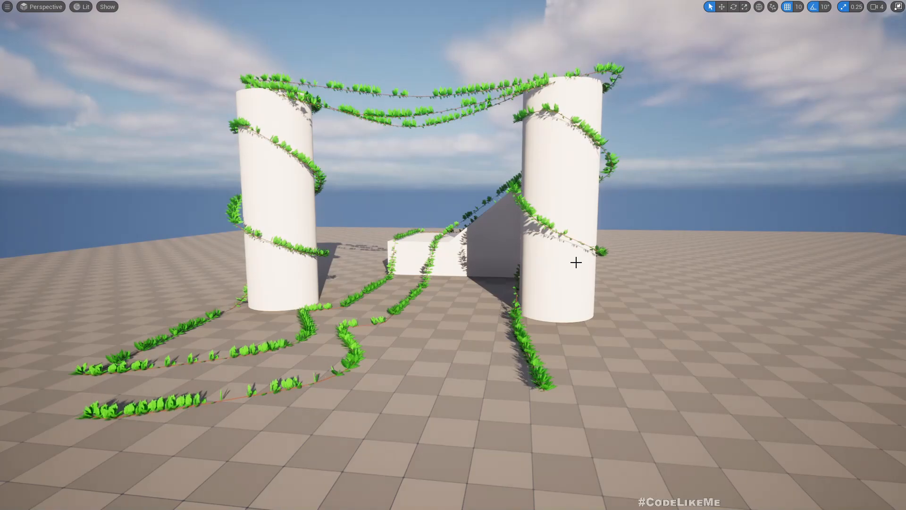
key(Escape)
- Switch to the browser and look through the latest posts on the CodeLikeMe Patreon page
key(alt+Tab)
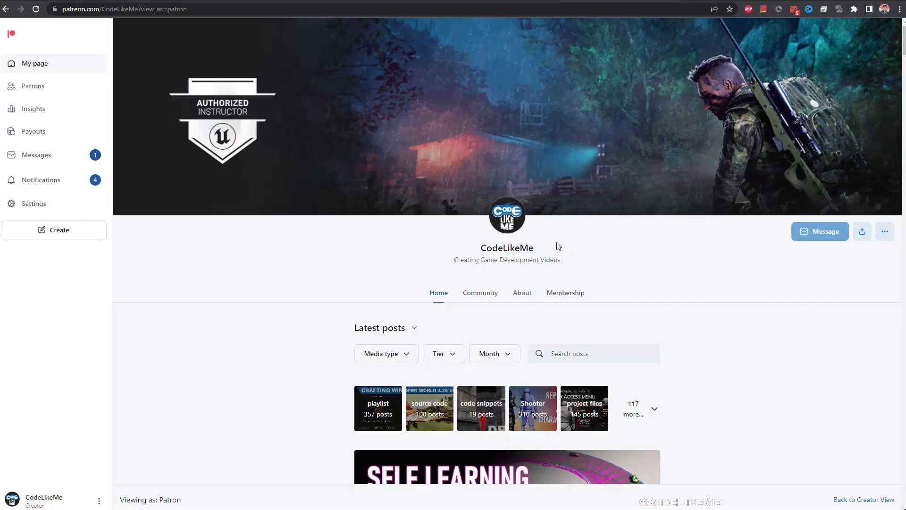
scroll(444, 325, down, 2)
scroll(480, 338, down, 18)
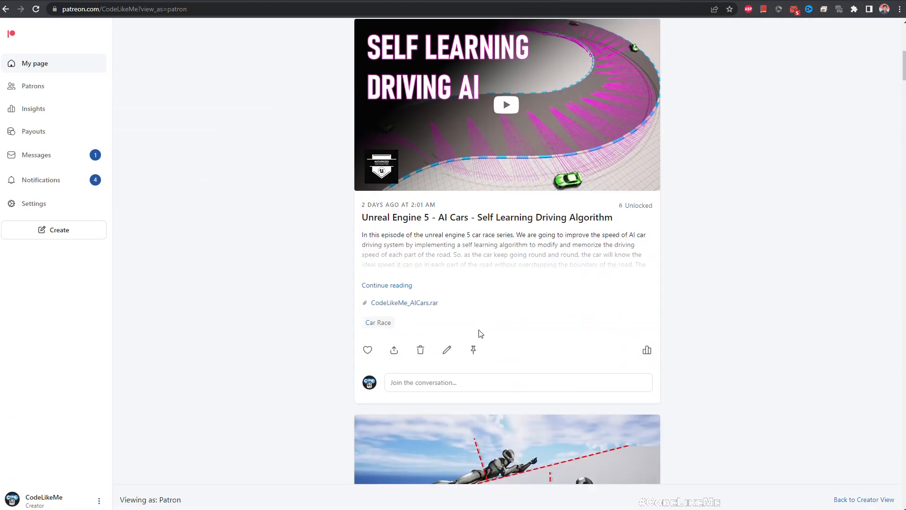
scroll(480, 332, down, 13)
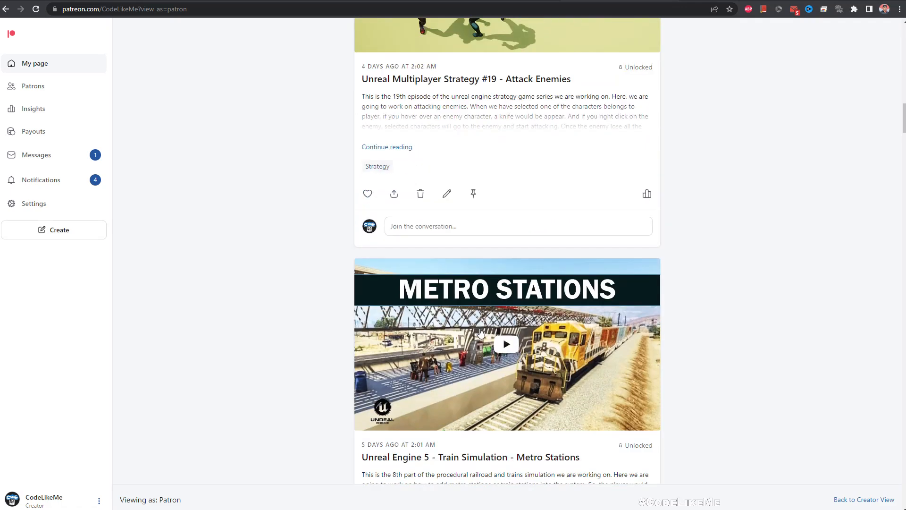
scroll(481, 333, down, 14)
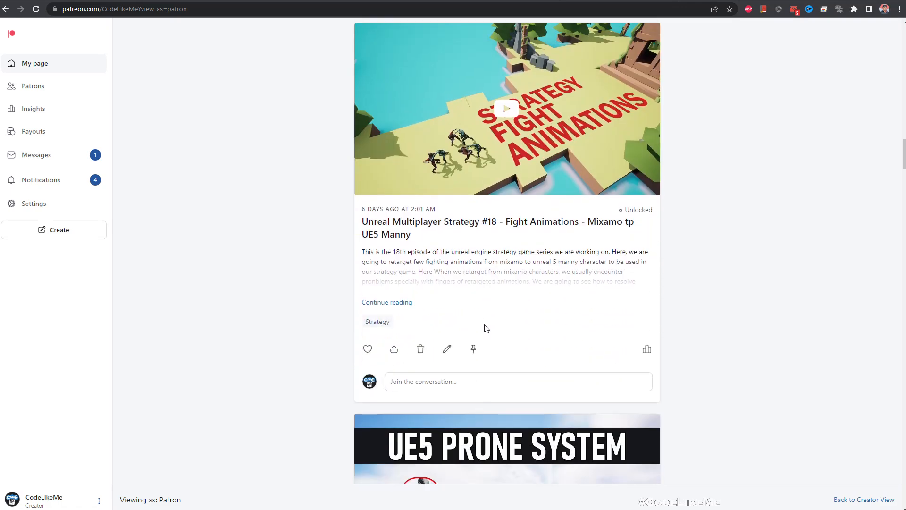
scroll(487, 327, down, 15)
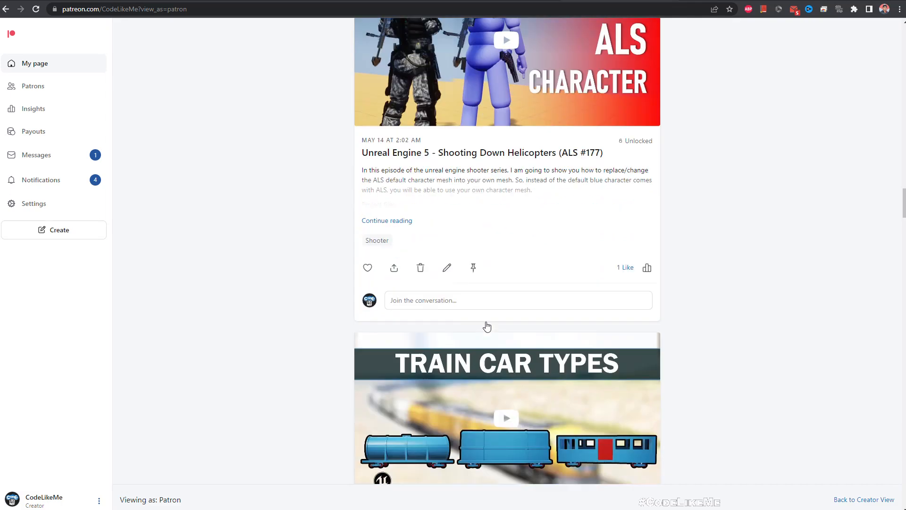
scroll(487, 327, down, 15)
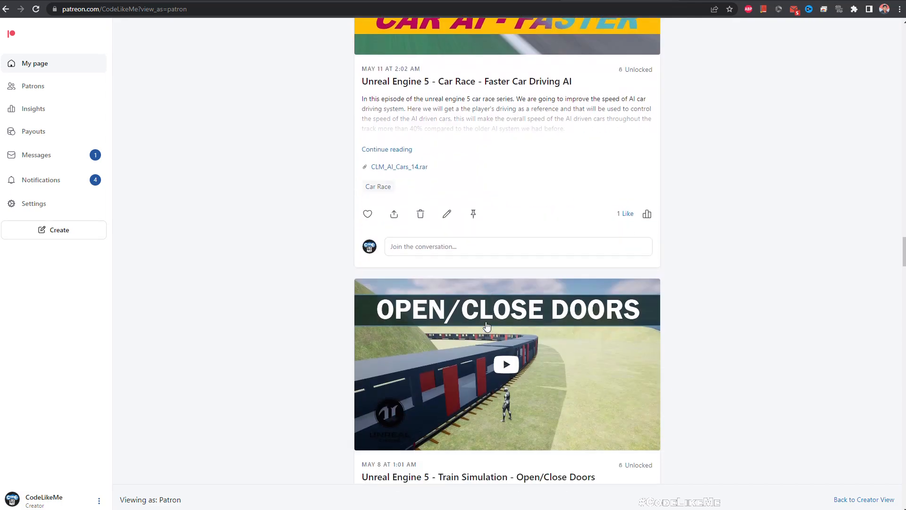
scroll(487, 327, down, 12)
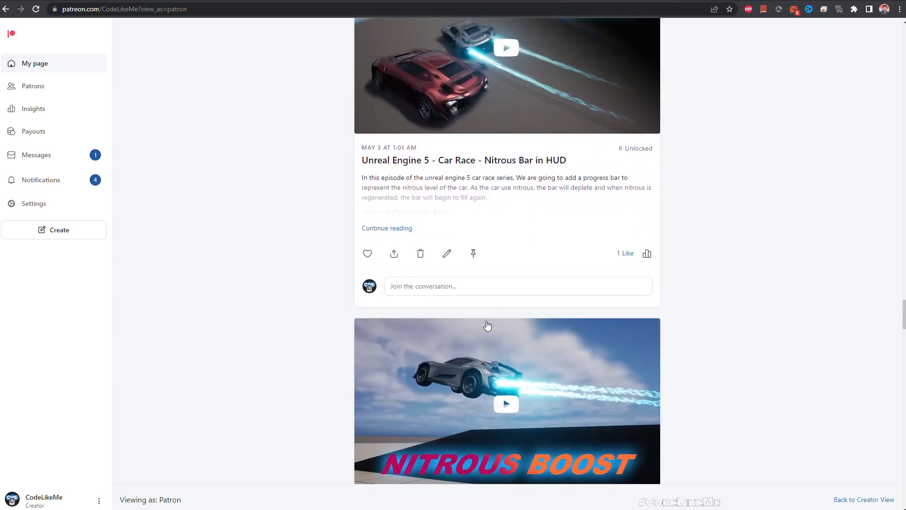
scroll(487, 326, down, 15)
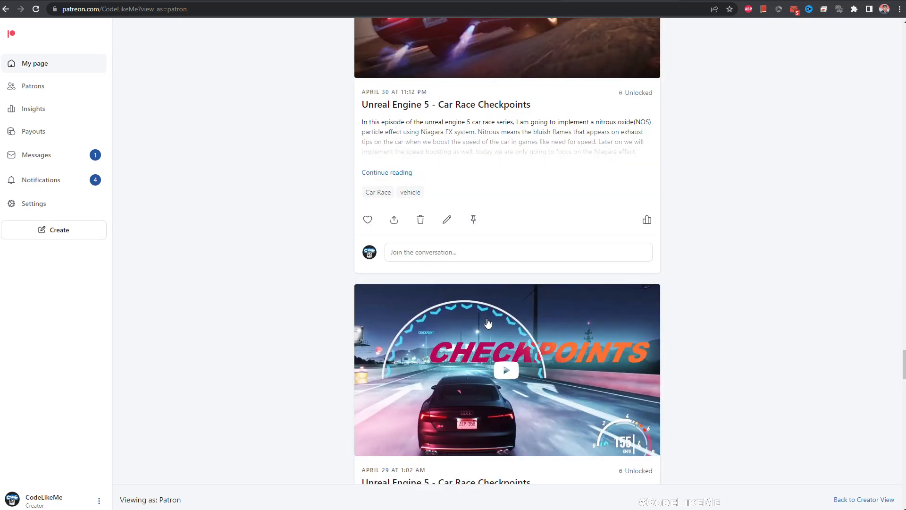